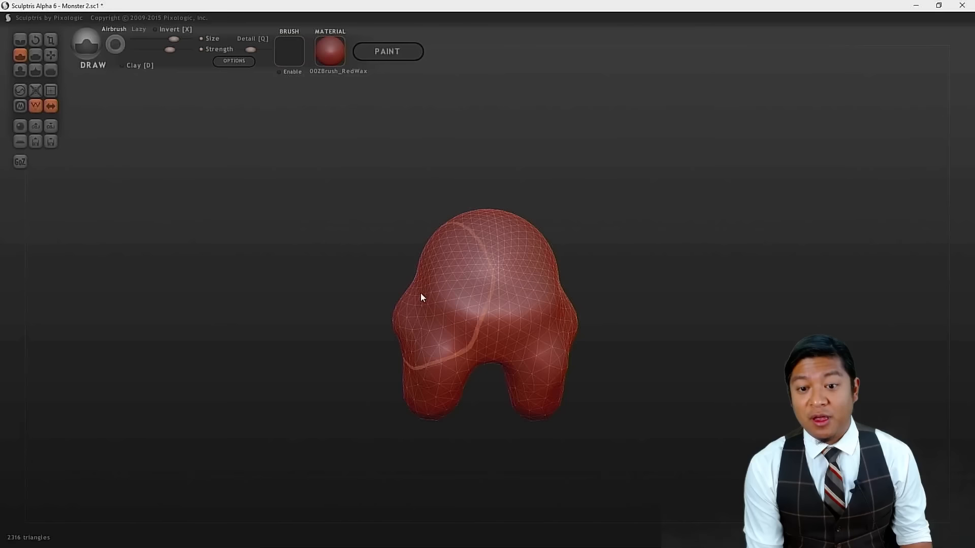
# - Examine the monster's body and legs from the front, back and sides
pyautogui.moveTo(355, 327); pyautogui.dragTo(500, 345)
pyautogui.moveTo(540, 300); pyautogui.dragTo(472, 291)
pyautogui.moveTo(375, 369)
pyautogui.mouseDown()
pyautogui.moveTo(503, 355)
pyautogui.moveTo(539, 307)
pyautogui.mouseUp()
pyautogui.moveTo(548, 263); pyautogui.dragTo(495, 297)
pyautogui.moveTo(577, 268); pyautogui.dragTo(494, 321)
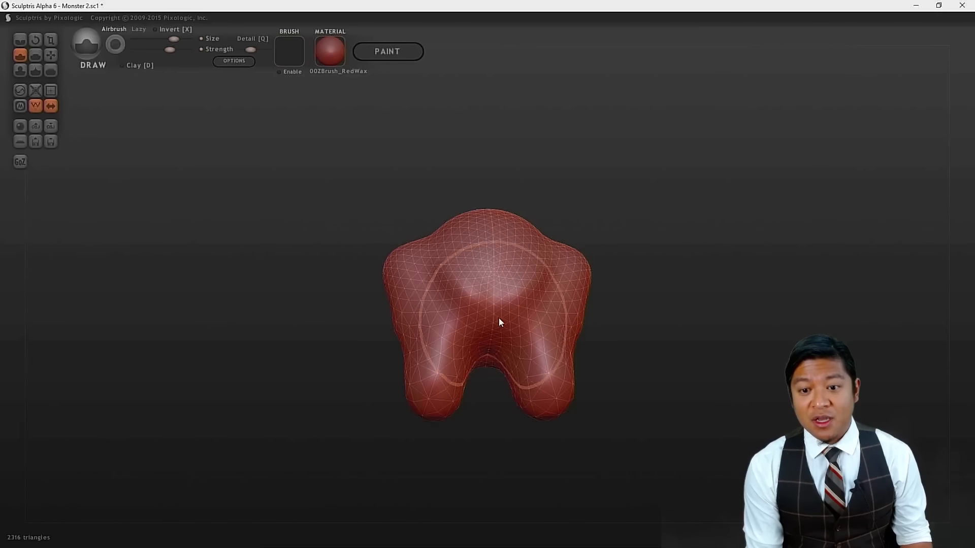
pyautogui.moveTo(631, 274)
pyautogui.mouseDown()
pyautogui.moveTo(607, 296)
pyautogui.moveTo(569, 280)
pyautogui.mouseUp()
pyautogui.moveTo(512, 306)
pyautogui.mouseDown()
pyautogui.moveTo(484, 336)
pyautogui.moveTo(450, 316)
pyautogui.moveTo(490, 303)
pyautogui.mouseUp()
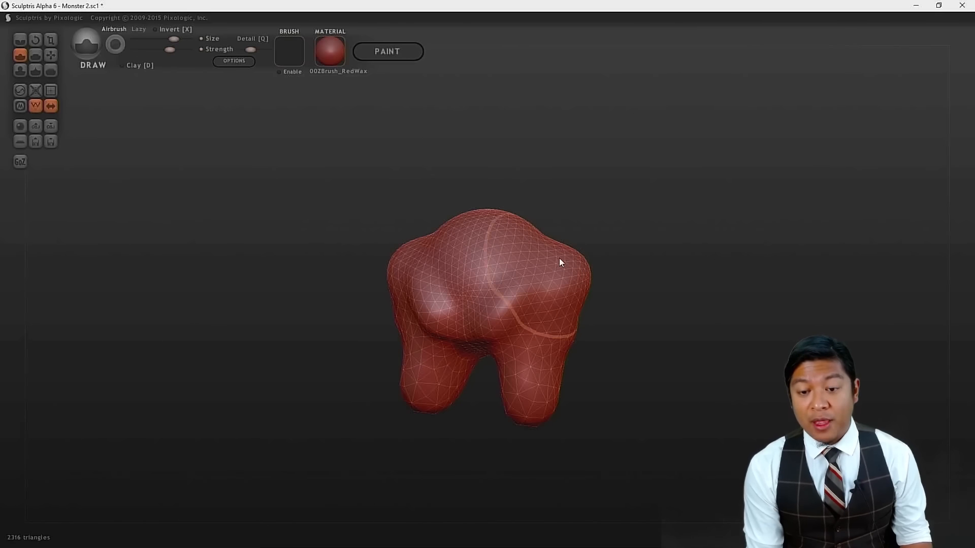
pyautogui.moveTo(670, 333)
pyautogui.mouseDown()
pyautogui.moveTo(635, 343)
pyautogui.moveTo(605, 292)
pyautogui.moveTo(499, 254)
pyautogui.mouseUp()
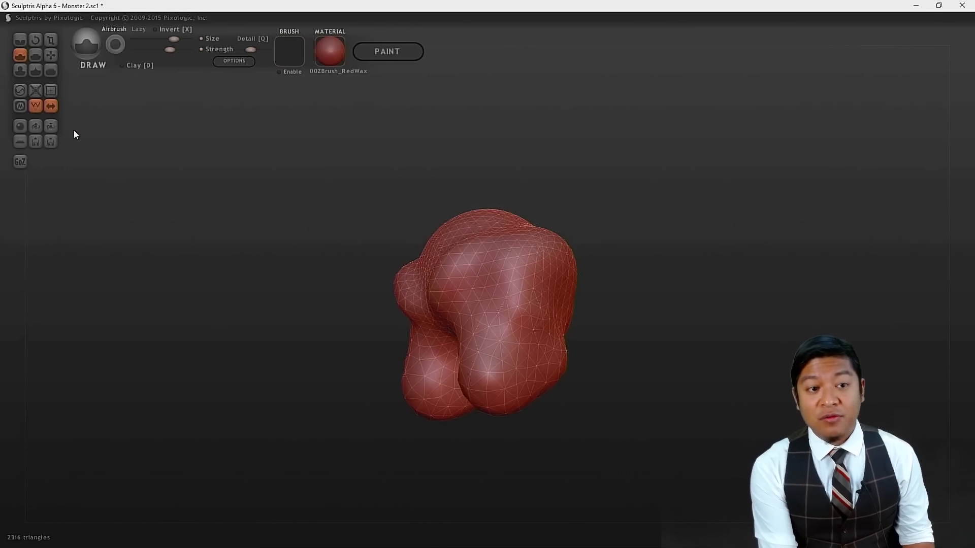
# - Lengthen both legs symmetrically by pulling the lower end of one leg downward with the Grab tool
pyautogui.click(49, 56)
pyautogui.moveTo(579, 468)
pyautogui.mouseDown()
pyautogui.moveTo(579, 454)
pyautogui.moveTo(598, 442)
pyautogui.mouseUp()
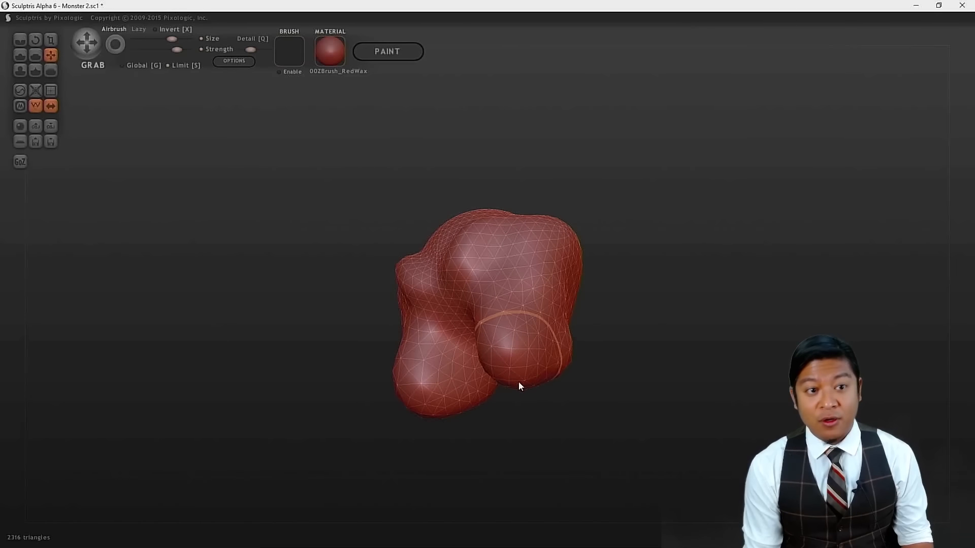
pyautogui.moveTo(519, 379); pyautogui.dragTo(544, 440)
pyautogui.moveTo(632, 378); pyautogui.dragTo(544, 407)
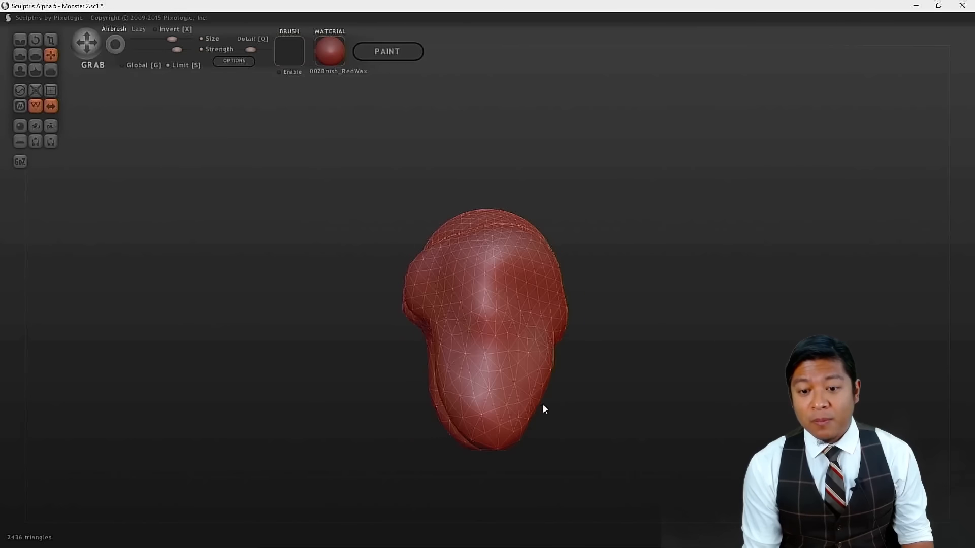
pyautogui.moveTo(598, 423); pyautogui.dragTo(711, 417)
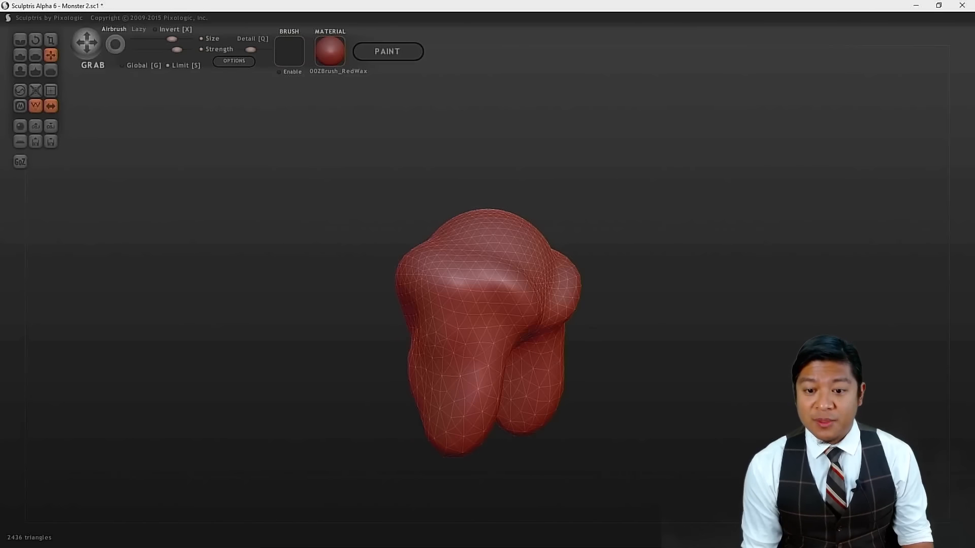
pyautogui.moveTo(585, 416); pyautogui.dragTo(642, 407)
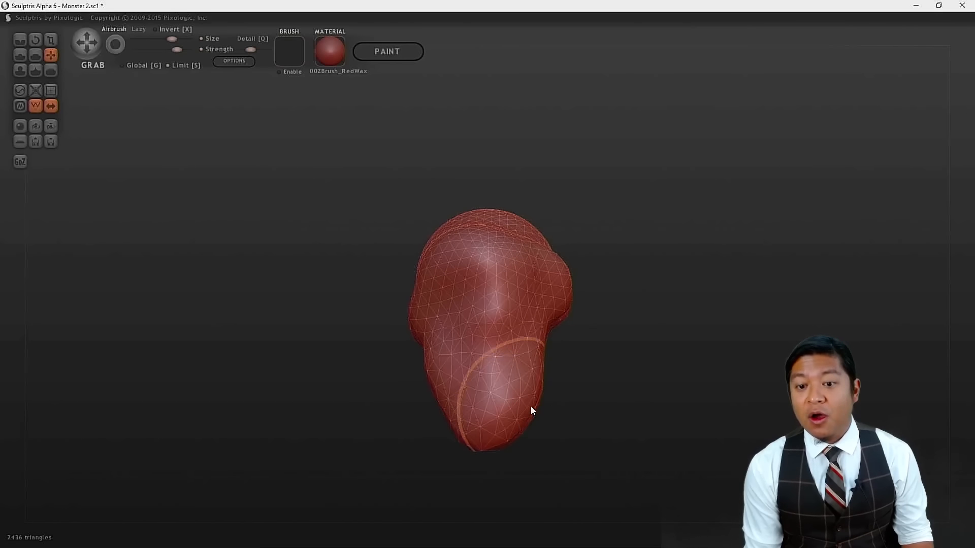
# - Slim the legs by pushing their side contour inward with Grab, tapering them toward the feet
pyautogui.moveTo(535, 393); pyautogui.dragTo(519, 391)
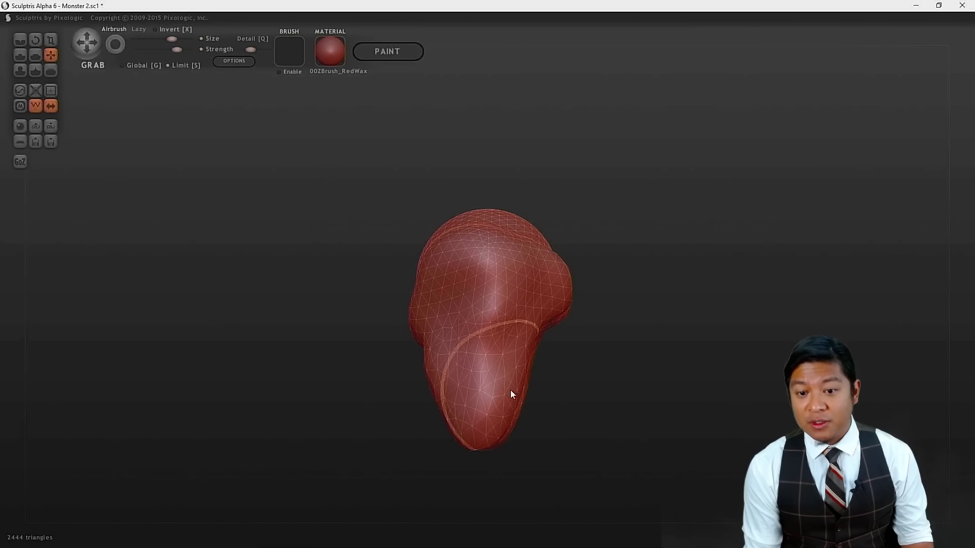
pyautogui.moveTo(379, 416); pyautogui.dragTo(520, 371)
pyautogui.moveTo(616, 388); pyautogui.dragTo(535, 379)
pyautogui.moveTo(607, 361); pyautogui.dragTo(693, 339)
pyautogui.moveTo(472, 304); pyautogui.dragTo(459, 334)
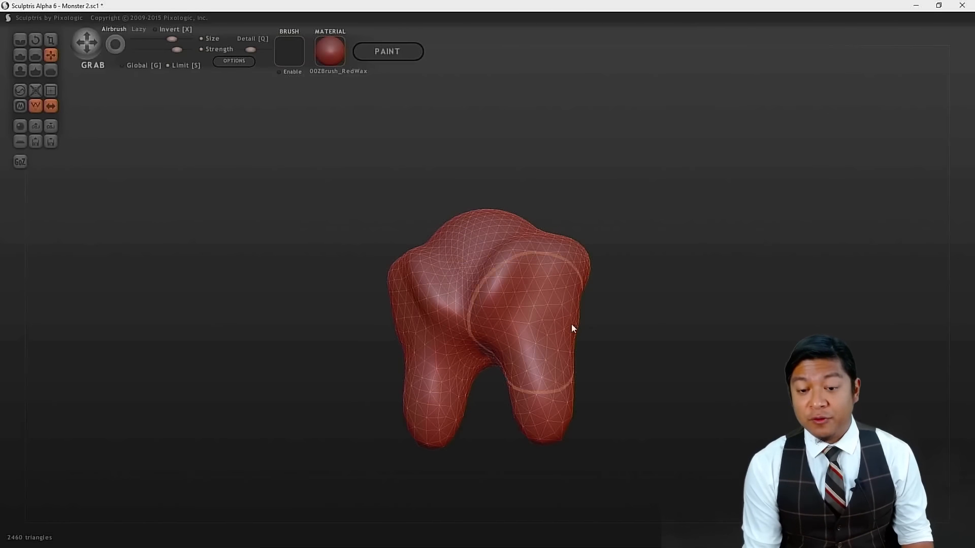
# - Push the torso's protruding bulge inward and pull the upper leg outward with Grab in side view
pyautogui.moveTo(672, 350); pyautogui.dragTo(553, 374)
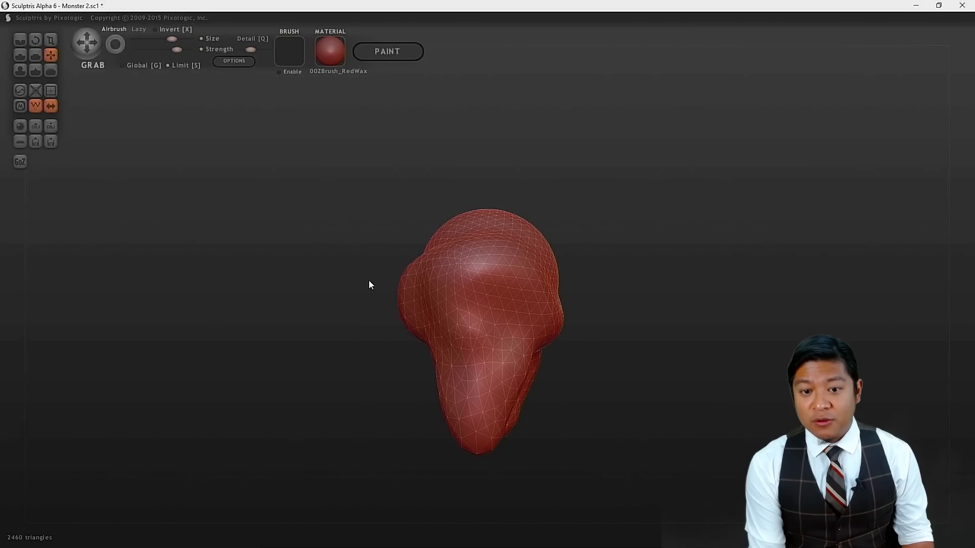
pyautogui.moveTo(401, 300); pyautogui.dragTo(420, 299)
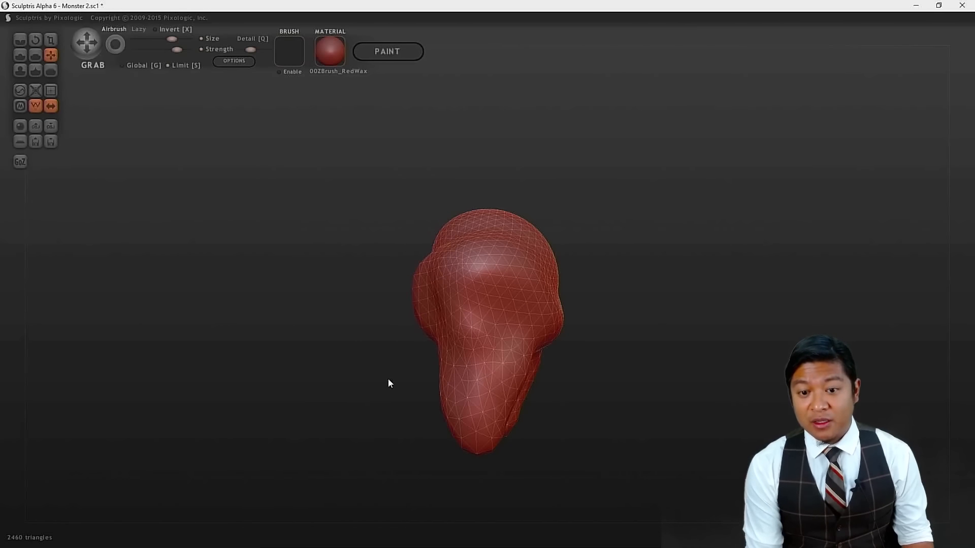
pyautogui.moveTo(461, 347); pyautogui.dragTo(438, 346)
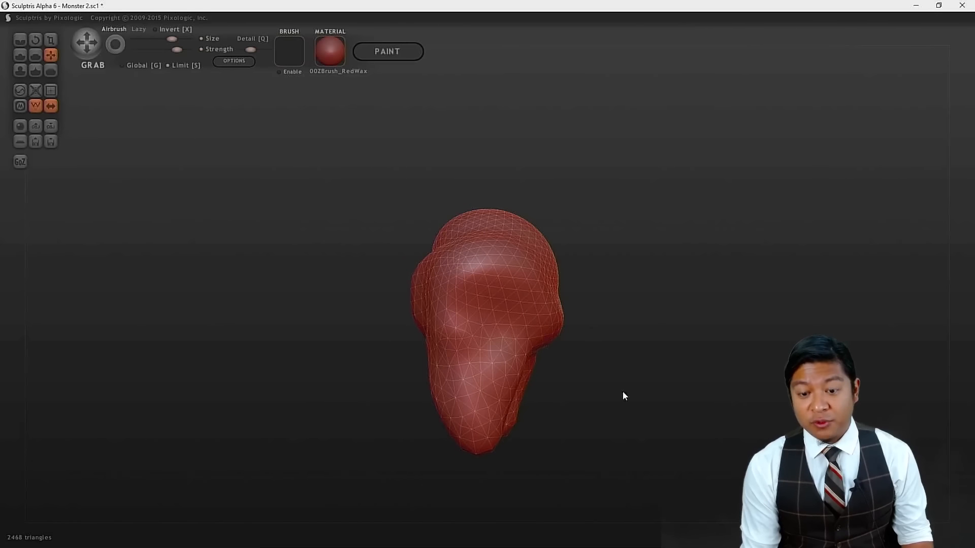
pyautogui.moveTo(648, 409); pyautogui.dragTo(546, 343)
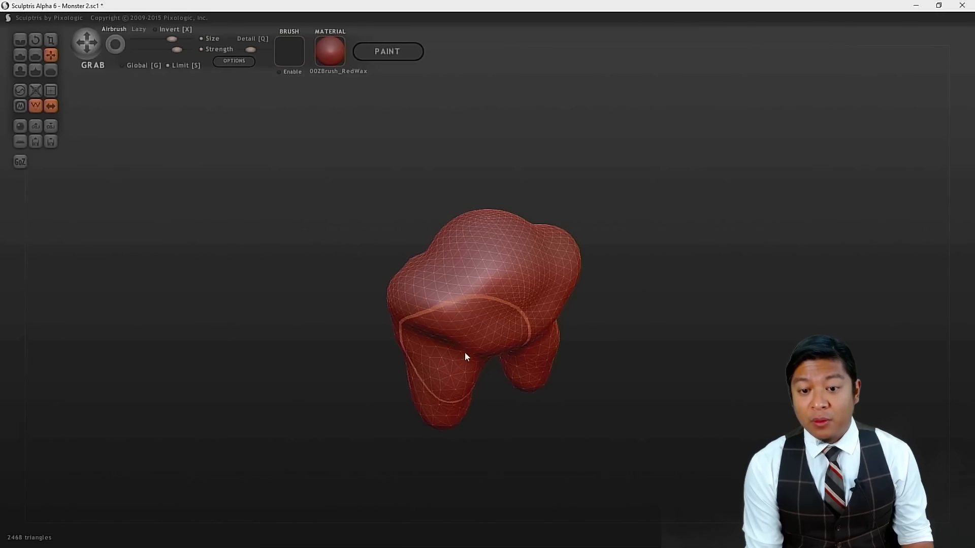
pyautogui.moveTo(451, 354); pyautogui.dragTo(451, 381)
pyautogui.moveTo(508, 440); pyautogui.dragTo(618, 381)
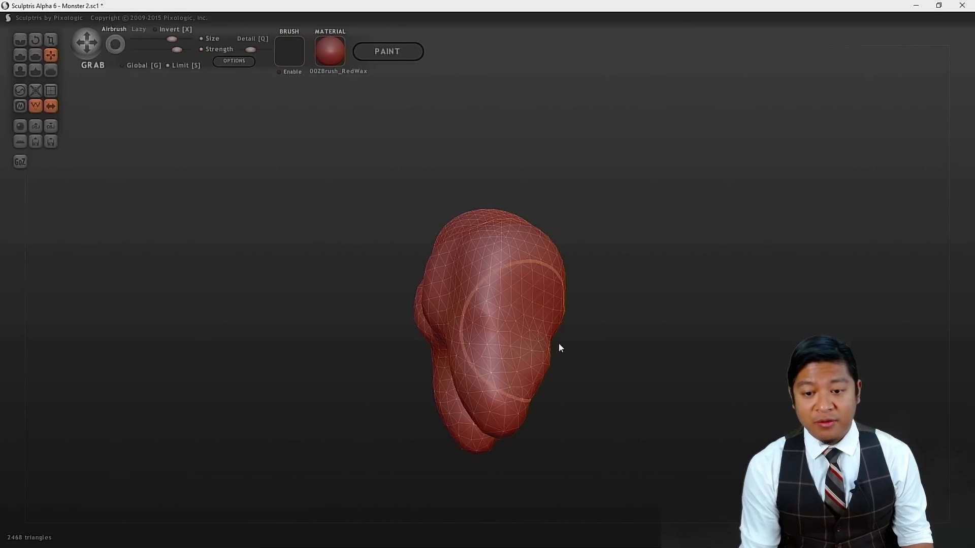
# - Tighten the lower ends of the legs with the Pinch tool
pyautogui.scroll(-3, 594, 362)
pyautogui.scroll(5, 632, 386)
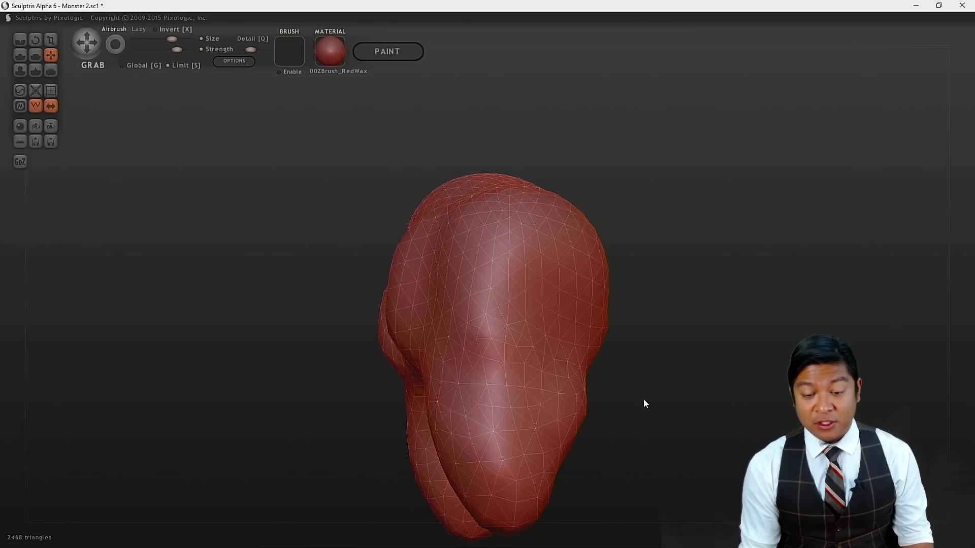
pyautogui.moveTo(658, 413)
pyautogui.mouseDown()
pyautogui.moveTo(672, 429)
pyautogui.moveTo(632, 362)
pyautogui.moveTo(596, 332)
pyautogui.moveTo(652, 359)
pyautogui.moveTo(850, 346)
pyautogui.mouseUp()
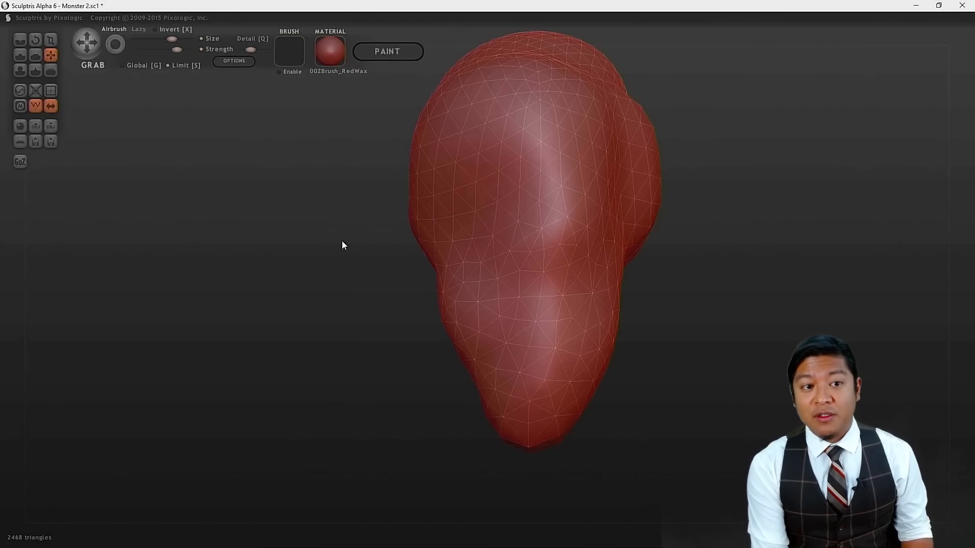
pyautogui.click(40, 75)
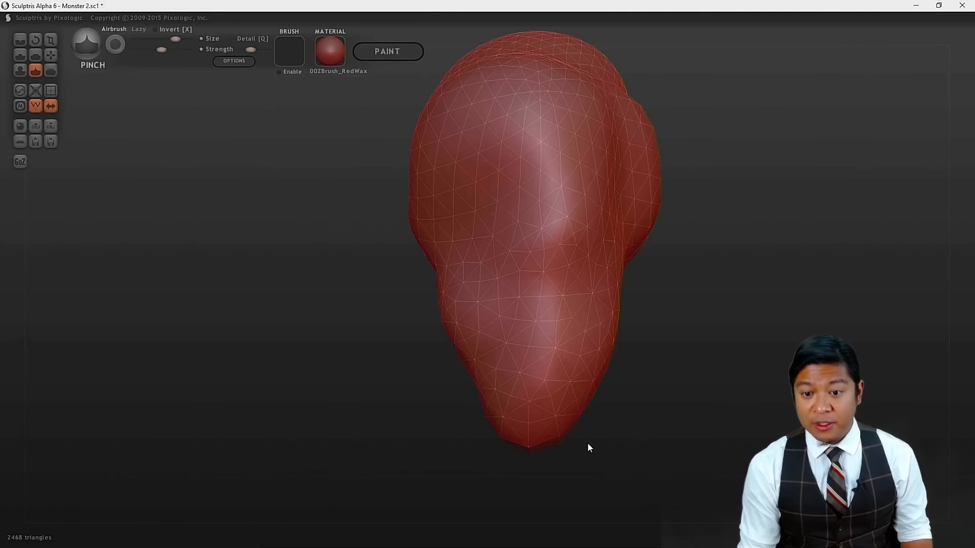
pyautogui.moveTo(574, 395)
pyautogui.mouseDown()
pyautogui.moveTo(566, 375)
pyautogui.moveTo(547, 414)
pyautogui.mouseUp()
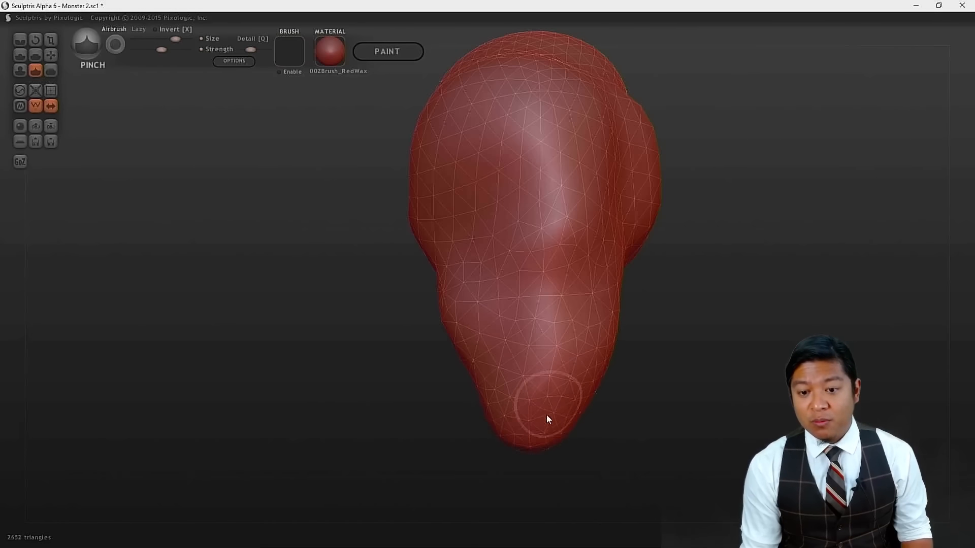
pyautogui.moveTo(531, 499); pyautogui.dragTo(670, 477)
pyautogui.moveTo(507, 364)
pyautogui.mouseDown()
pyautogui.moveTo(493, 409)
pyautogui.moveTo(474, 345)
pyautogui.mouseUp()
# - Pinch the legs from the remaining sides to narrow them and define their lower halves
pyautogui.moveTo(404, 422); pyautogui.dragTo(638, 433)
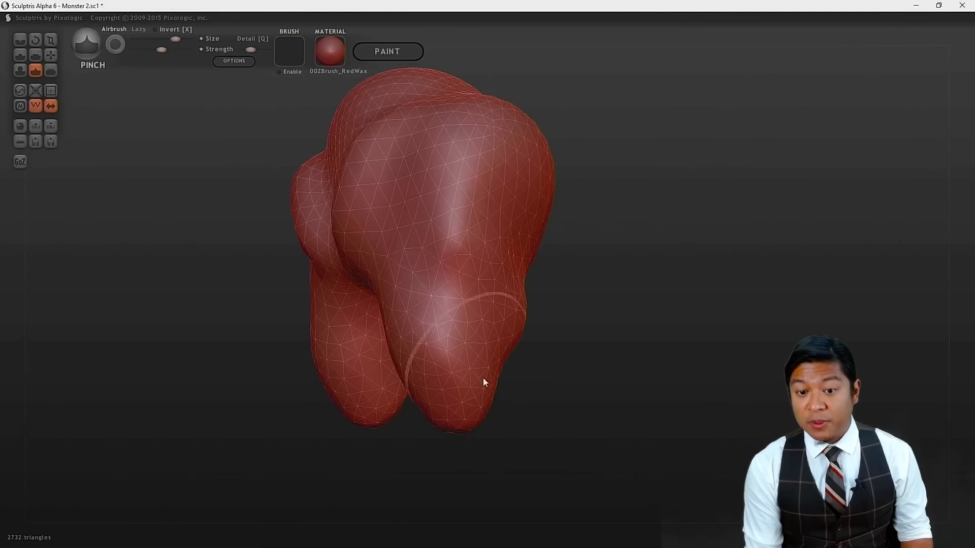
pyautogui.moveTo(455, 381)
pyautogui.mouseDown()
pyautogui.moveTo(468, 266)
pyautogui.moveTo(459, 279)
pyautogui.moveTo(468, 394)
pyautogui.mouseUp()
pyautogui.moveTo(488, 465); pyautogui.dragTo(584, 468)
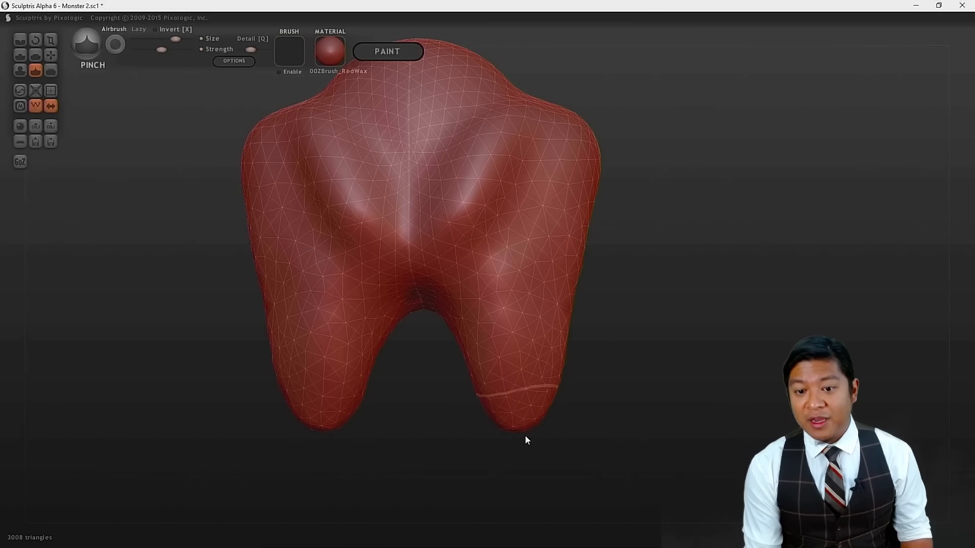
pyautogui.moveTo(509, 390)
pyautogui.mouseDown()
pyautogui.moveTo(515, 270)
pyautogui.moveTo(480, 365)
pyautogui.mouseUp()
pyautogui.moveTo(406, 434)
pyautogui.mouseDown()
pyautogui.moveTo(507, 442)
pyautogui.moveTo(535, 431)
pyautogui.moveTo(446, 179)
pyautogui.mouseUp()
pyautogui.moveTo(726, 404); pyautogui.dragTo(570, 413)
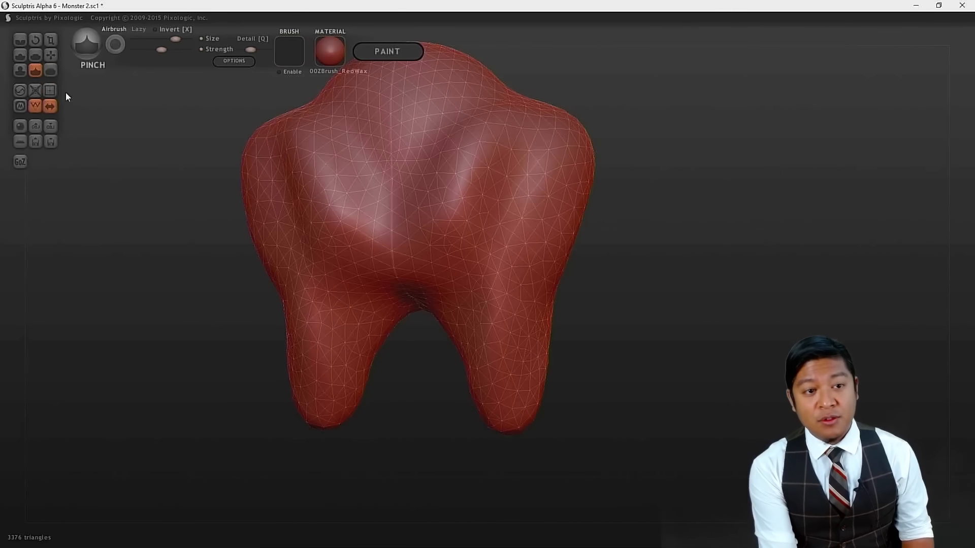
# - Stretch the tips of both legs further downward with the Grab tool
pyautogui.click(50, 54)
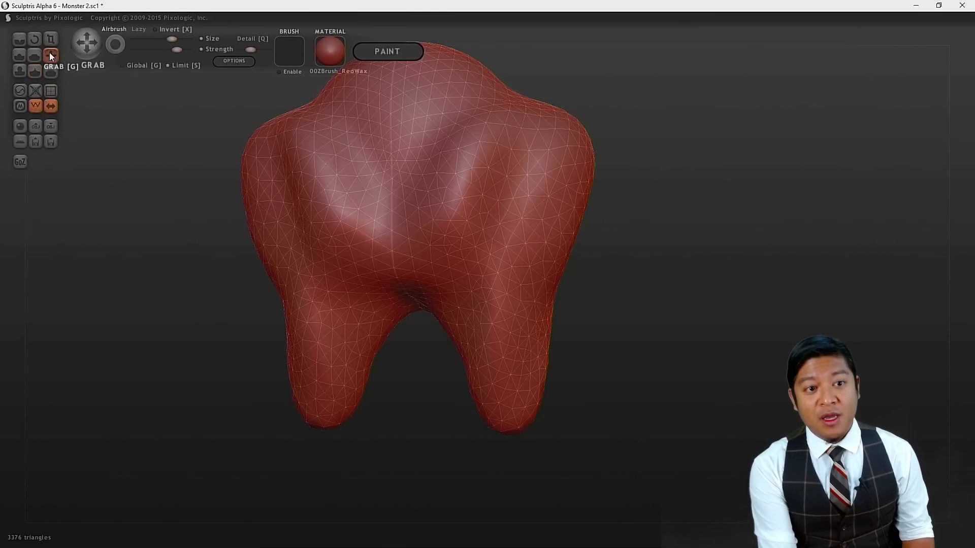
pyautogui.moveTo(477, 483)
pyautogui.mouseDown()
pyautogui.moveTo(516, 478)
pyautogui.moveTo(522, 444)
pyautogui.mouseUp()
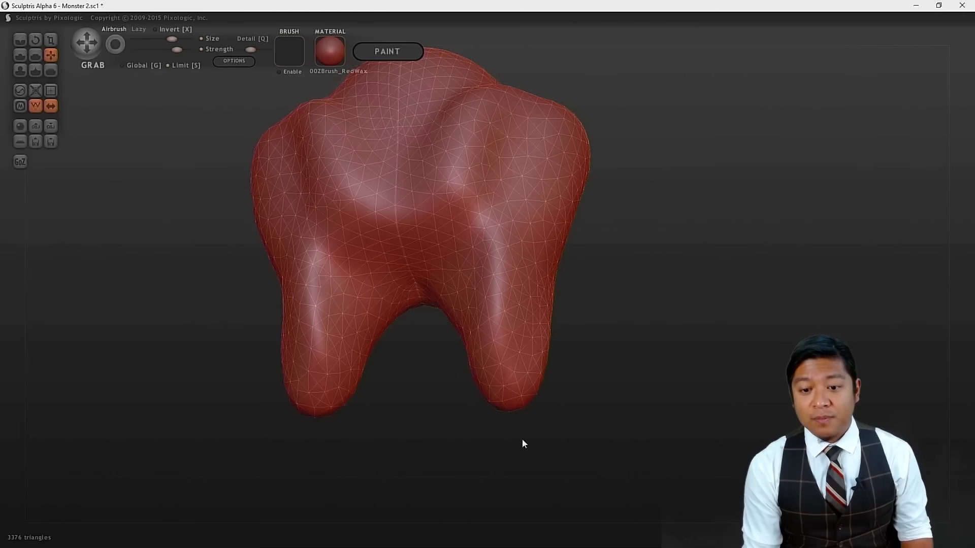
pyautogui.moveTo(516, 405); pyautogui.dragTo(498, 431)
pyautogui.moveTo(609, 359); pyautogui.dragTo(492, 428)
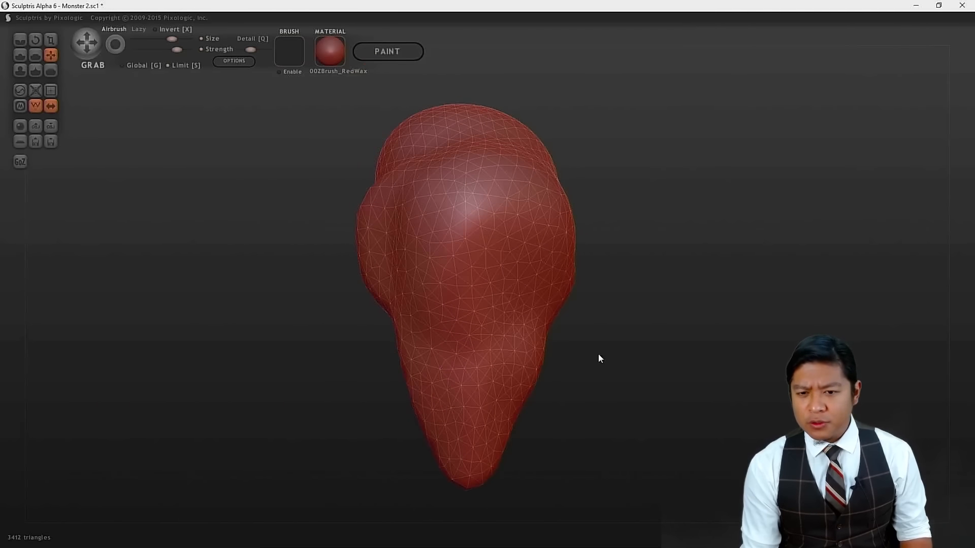
pyautogui.moveTo(619, 378); pyautogui.dragTo(613, 386)
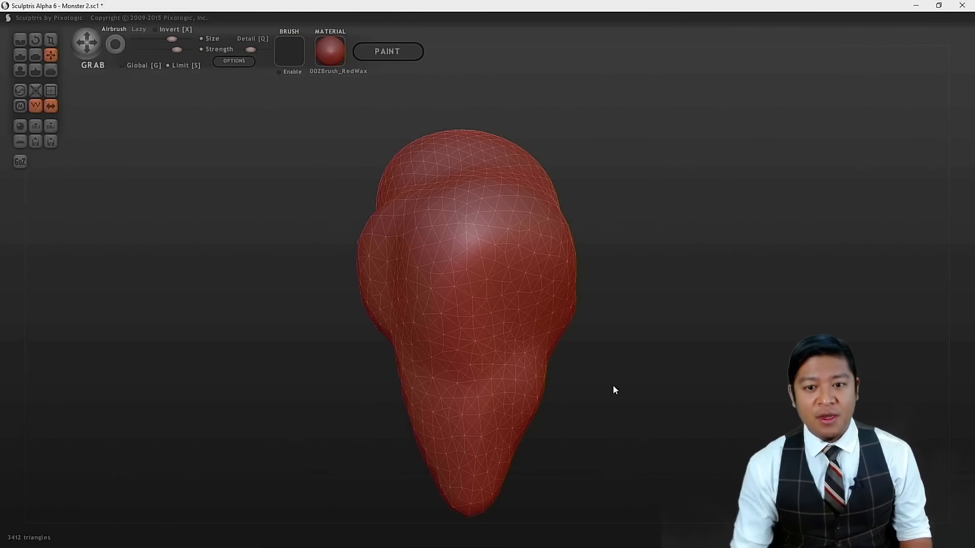
pyautogui.moveTo(625, 339); pyautogui.dragTo(664, 373)
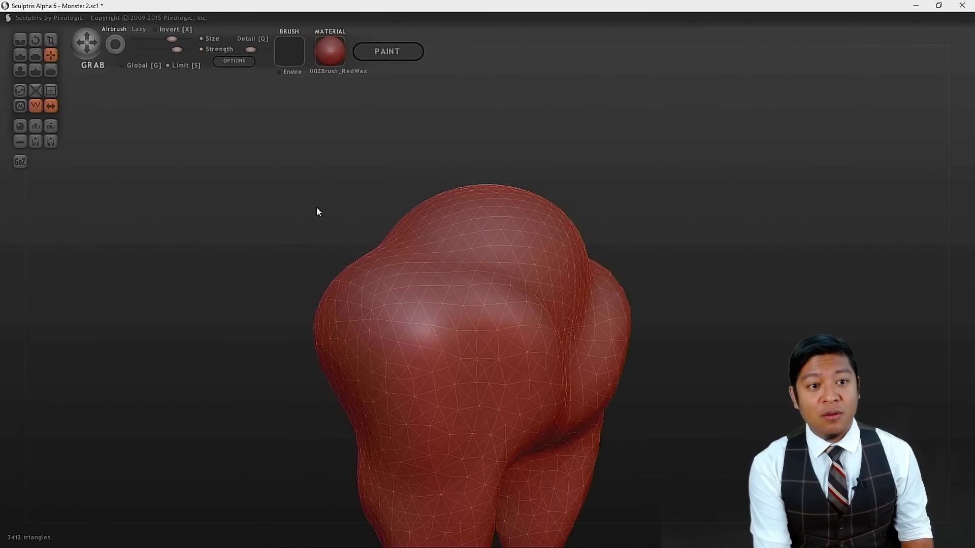
# - Narrow the monster's shoulders and flanks by pushing them inward with Grab from the front view
pyautogui.moveTo(224, 230); pyautogui.dragTo(254, 255)
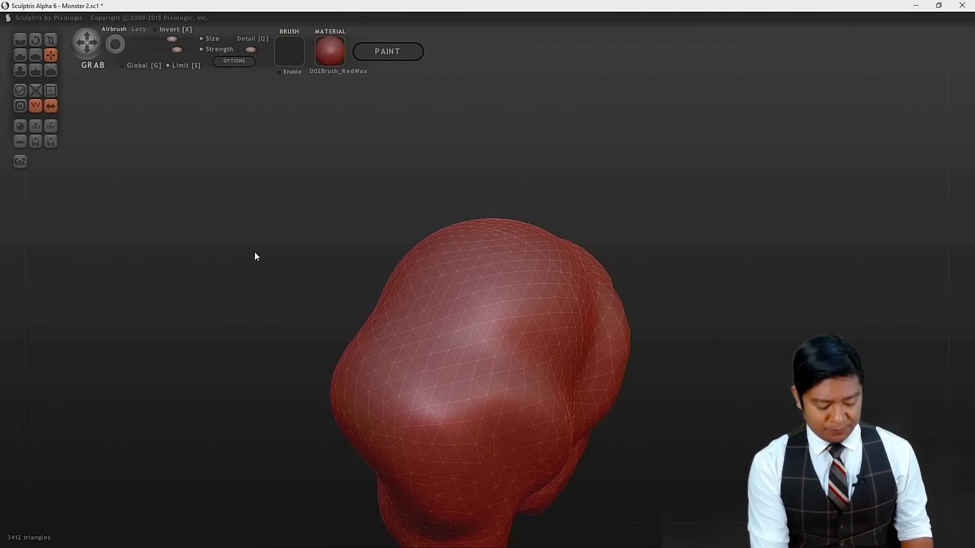
pyautogui.scroll(-6, 495, 310)
pyautogui.scroll(1, 473, 319)
pyautogui.scroll(3, 477, 315)
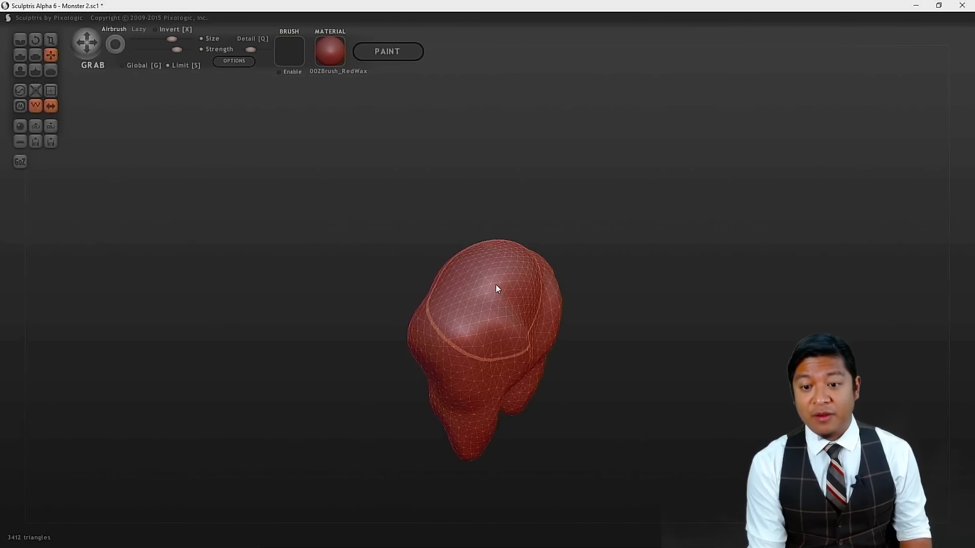
pyautogui.moveTo(361, 305)
pyautogui.mouseDown()
pyautogui.moveTo(547, 282)
pyautogui.moveTo(576, 289)
pyautogui.moveTo(563, 295)
pyautogui.mouseUp()
pyautogui.moveTo(355, 358); pyautogui.dragTo(614, 350)
pyautogui.scroll(5, 614, 352)
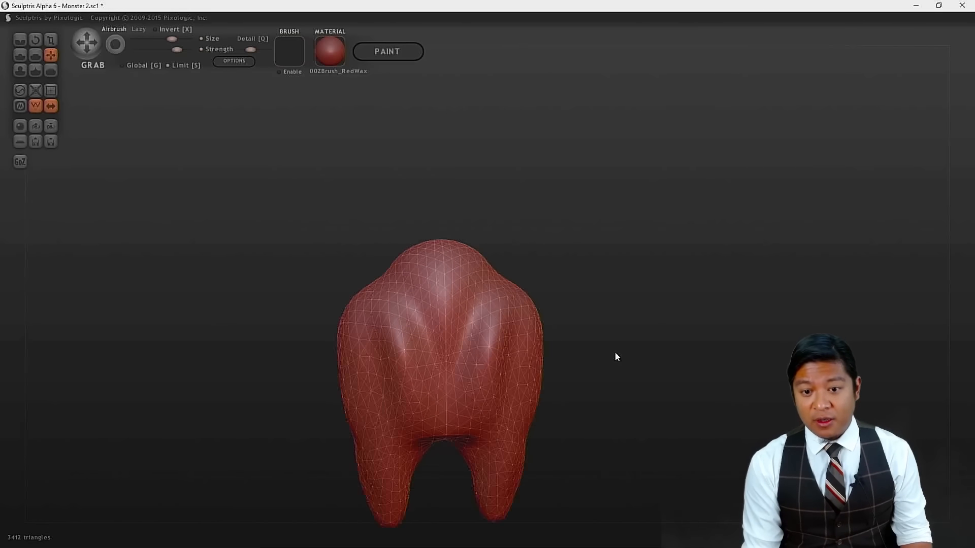
pyautogui.scroll(-3, 614, 352)
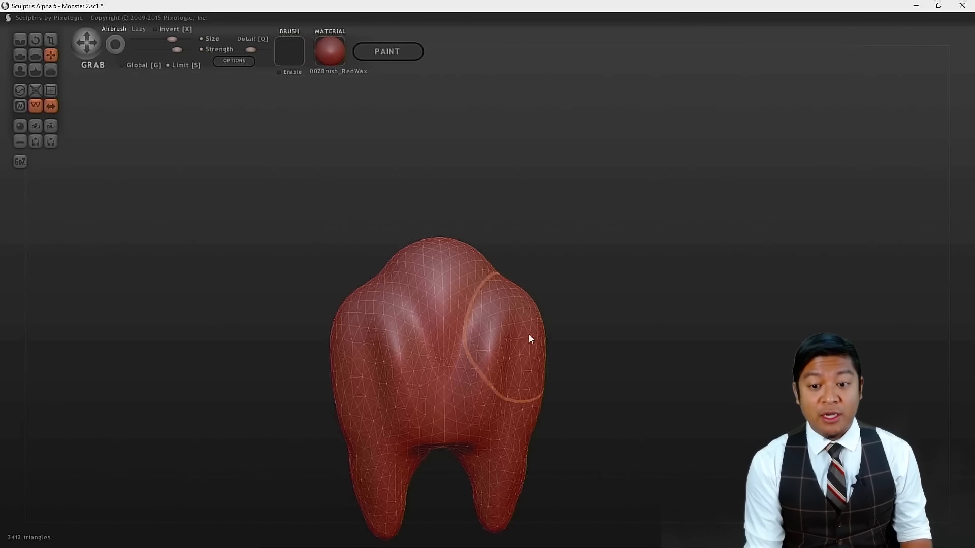
pyautogui.moveTo(519, 337); pyautogui.dragTo(459, 339)
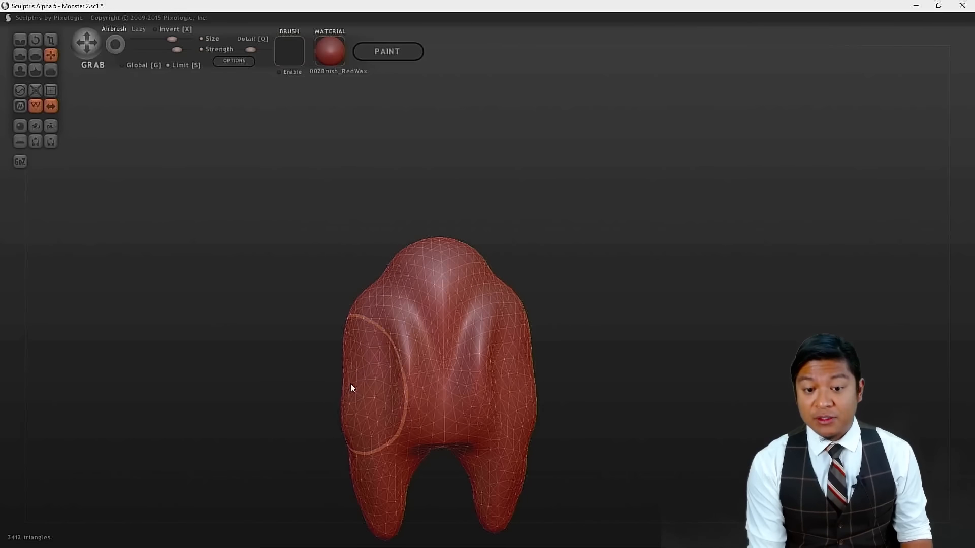
pyautogui.moveTo(350, 378); pyautogui.dragTo(385, 365)
# - Pull the top of the head up and outward into a curved point with Grab in side view
pyautogui.moveTo(246, 386)
pyautogui.mouseDown()
pyautogui.moveTo(424, 376)
pyautogui.moveTo(381, 394)
pyautogui.moveTo(396, 386)
pyautogui.mouseUp()
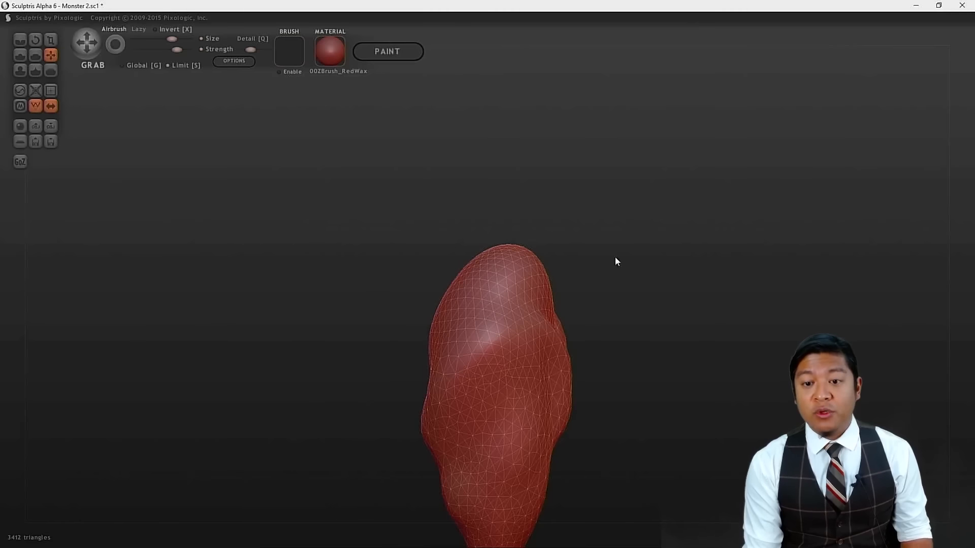
pyautogui.moveTo(524, 263); pyautogui.dragTo(622, 228)
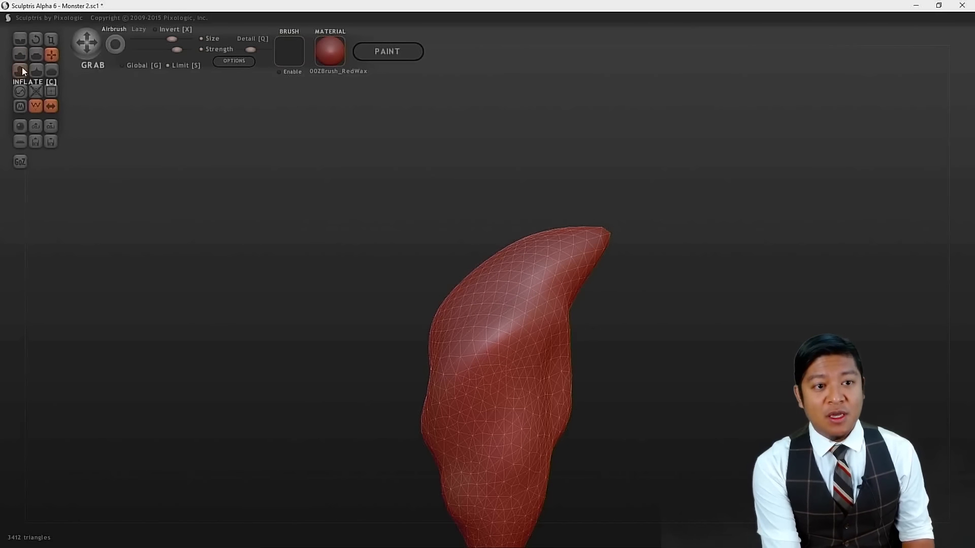
# - Build up rounded shoulder bulges on both sides of the upper torso with the Draw brush
pyautogui.click(18, 55)
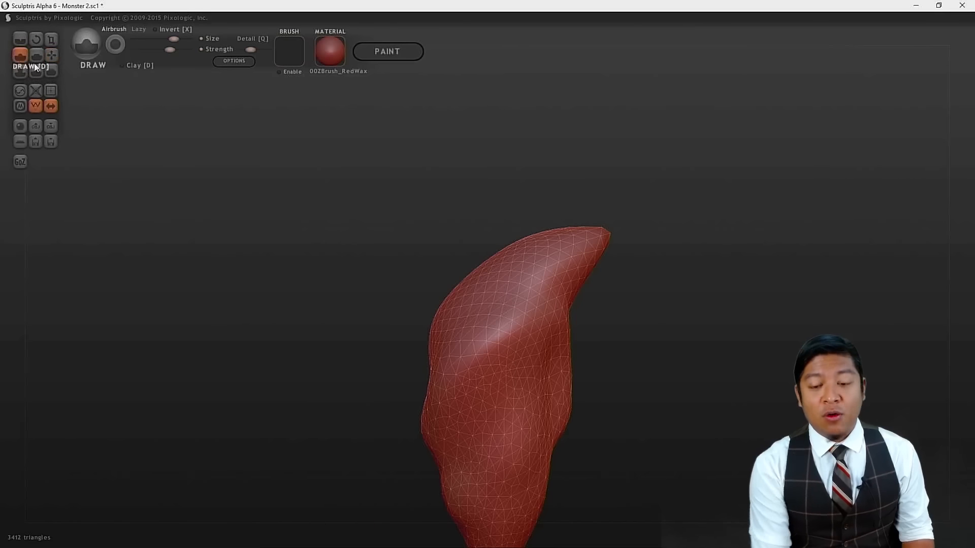
pyautogui.moveTo(737, 405)
pyautogui.mouseDown()
pyautogui.moveTo(618, 396)
pyautogui.moveTo(509, 406)
pyautogui.moveTo(482, 424)
pyautogui.moveTo(475, 467)
pyautogui.mouseUp()
pyautogui.scroll(2, 496, 361)
pyautogui.scroll(2, 492, 378)
pyautogui.moveTo(675, 387)
pyautogui.mouseDown()
pyautogui.moveTo(627, 393)
pyautogui.moveTo(602, 383)
pyautogui.mouseUp()
pyautogui.moveTo(508, 351)
pyautogui.mouseDown()
pyautogui.moveTo(411, 397)
pyautogui.moveTo(376, 402)
pyautogui.mouseUp()
pyautogui.moveTo(328, 425); pyautogui.dragTo(401, 380)
pyautogui.moveTo(527, 394)
pyautogui.mouseDown()
pyautogui.moveTo(516, 364)
pyautogui.moveTo(528, 341)
pyautogui.mouseUp()
pyautogui.moveTo(667, 295)
pyautogui.mouseDown()
pyautogui.moveTo(708, 333)
pyautogui.moveTo(635, 341)
pyautogui.mouseUp()
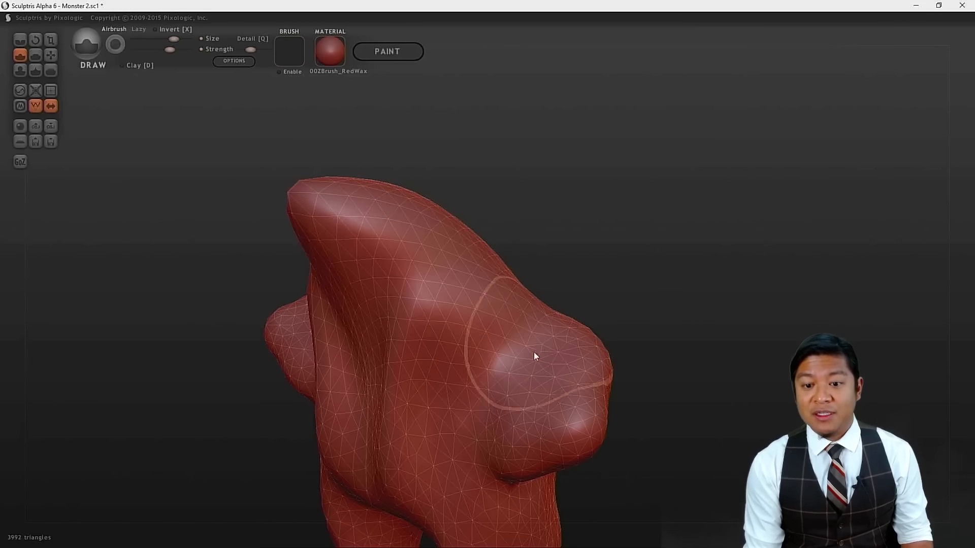
pyautogui.moveTo(512, 388); pyautogui.dragTo(511, 359)
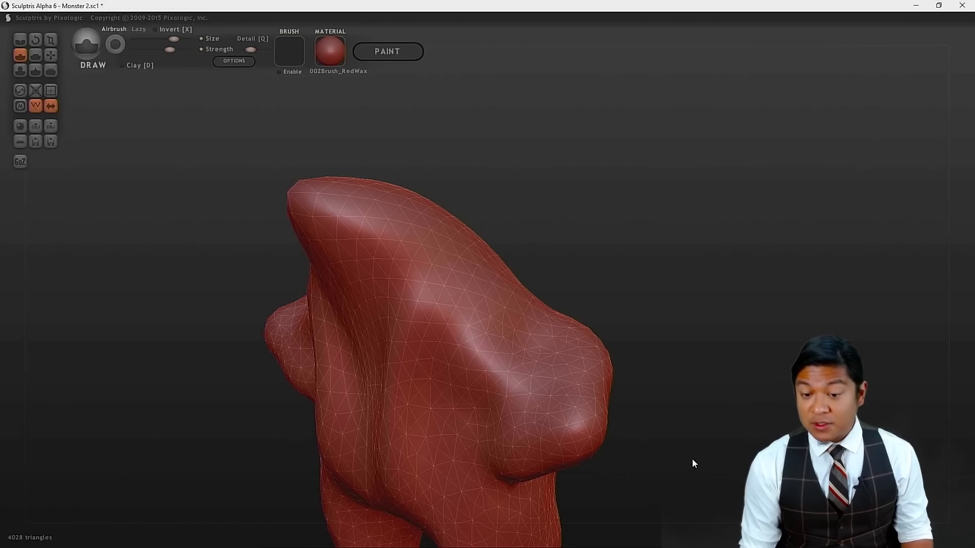
# - Extend the shoulder bulges outward into two stubby arms with the Draw brush
pyautogui.moveTo(652, 456)
pyautogui.mouseDown()
pyautogui.moveTo(648, 380)
pyautogui.moveTo(625, 396)
pyautogui.moveTo(576, 361)
pyautogui.moveTo(533, 348)
pyautogui.mouseUp()
pyautogui.moveTo(679, 303)
pyautogui.mouseDown()
pyautogui.moveTo(684, 318)
pyautogui.moveTo(804, 330)
pyautogui.moveTo(675, 349)
pyautogui.mouseUp()
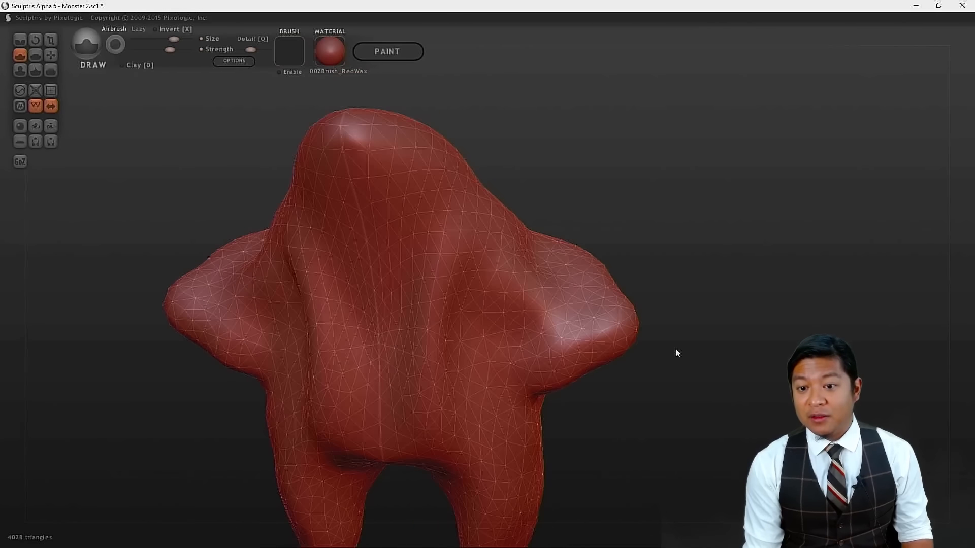
pyautogui.moveTo(619, 321)
pyautogui.mouseDown()
pyautogui.moveTo(666, 336)
pyautogui.moveTo(702, 367)
pyautogui.moveTo(666, 390)
pyautogui.moveTo(685, 347)
pyautogui.mouseUp()
pyautogui.moveTo(685, 304); pyautogui.dragTo(650, 403)
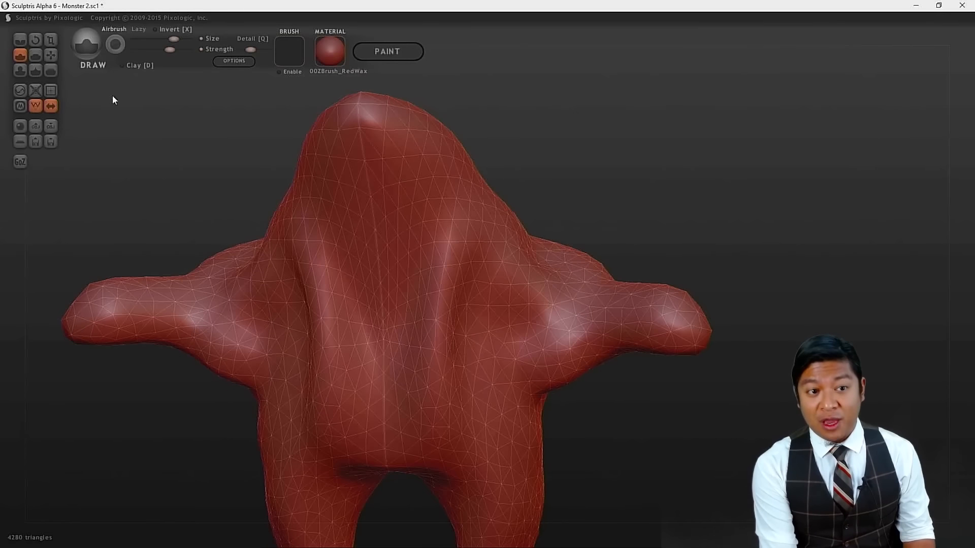
# - Raise the shoulders and reshape the upper back with the Grab brush
pyautogui.click(51, 54)
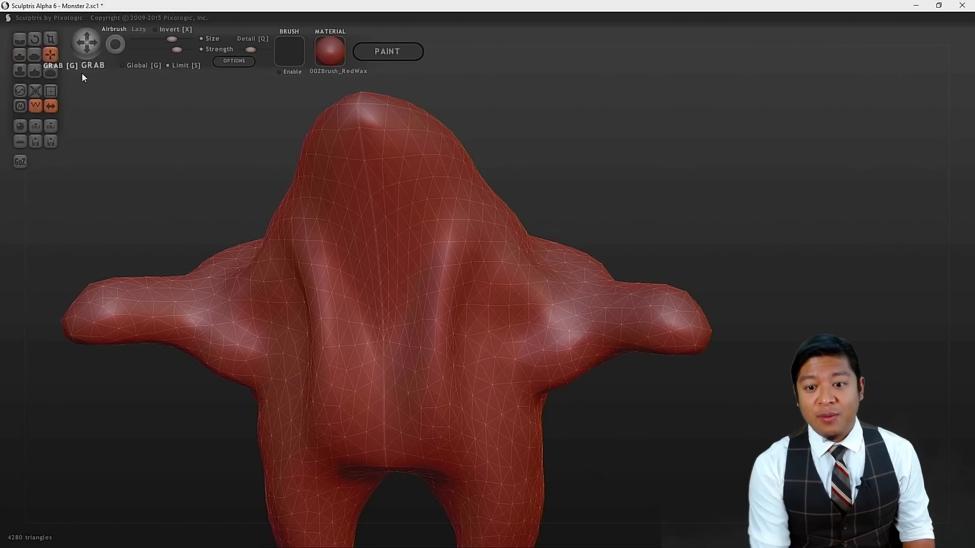
pyautogui.moveTo(570, 360)
pyautogui.mouseDown()
pyautogui.moveTo(560, 347)
pyautogui.moveTo(608, 285)
pyautogui.mouseUp()
pyautogui.moveTo(752, 219)
pyautogui.mouseDown()
pyautogui.moveTo(577, 264)
pyautogui.moveTo(541, 253)
pyautogui.moveTo(550, 303)
pyautogui.moveTo(579, 269)
pyautogui.mouseUp()
pyautogui.moveTo(717, 367); pyautogui.dragTo(584, 328)
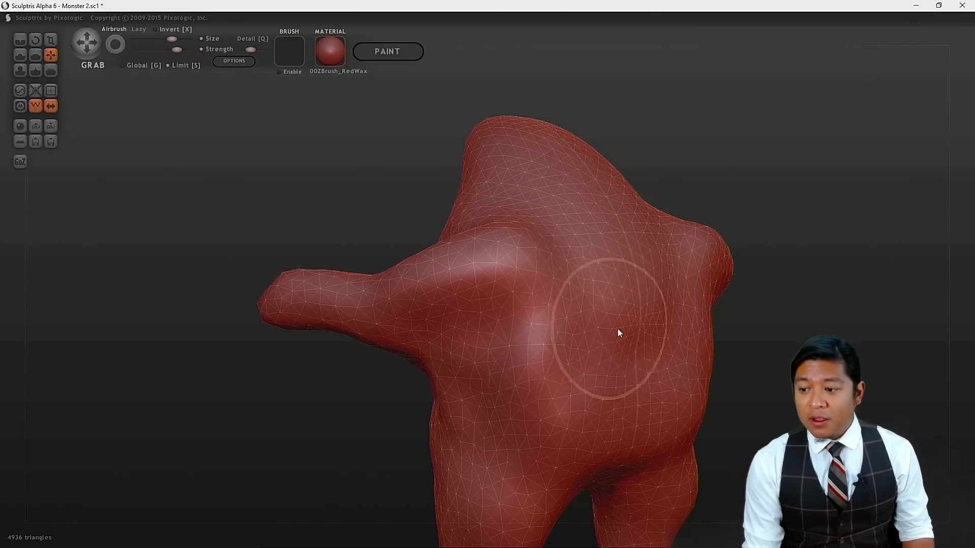
pyautogui.moveTo(553, 379)
pyautogui.mouseDown()
pyautogui.moveTo(509, 361)
pyautogui.moveTo(562, 348)
pyautogui.moveTo(558, 365)
pyautogui.moveTo(594, 376)
pyautogui.mouseUp()
pyautogui.moveTo(751, 342)
pyautogui.mouseDown()
pyautogui.moveTo(696, 284)
pyautogui.moveTo(720, 348)
pyautogui.moveTo(685, 336)
pyautogui.moveTo(689, 313)
pyautogui.mouseUp()
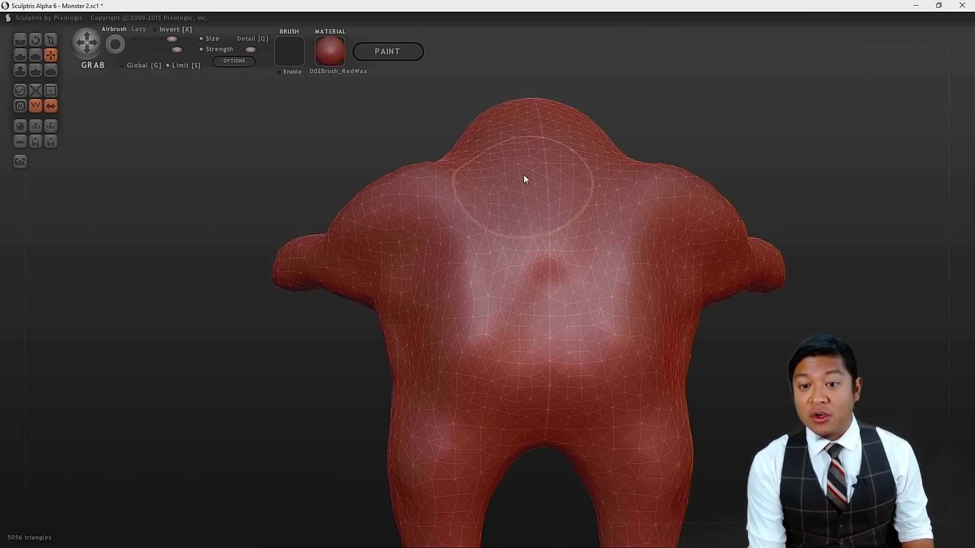
# - Reshape the chest beside the arms by pulling its surface outward with the Grab brush
pyautogui.moveTo(312, 120); pyautogui.dragTo(580, 256)
pyautogui.moveTo(658, 438); pyautogui.dragTo(621, 372)
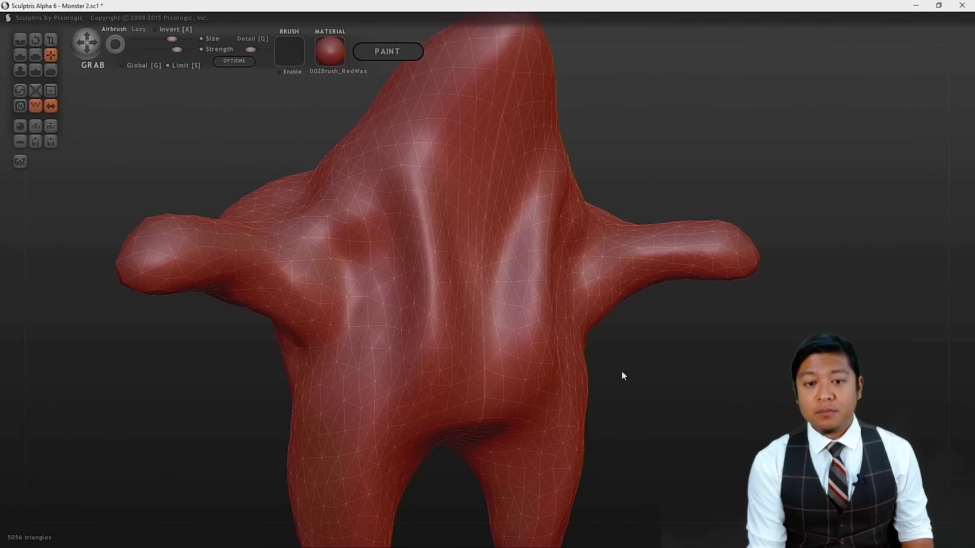
pyautogui.moveTo(408, 277); pyautogui.dragTo(375, 264)
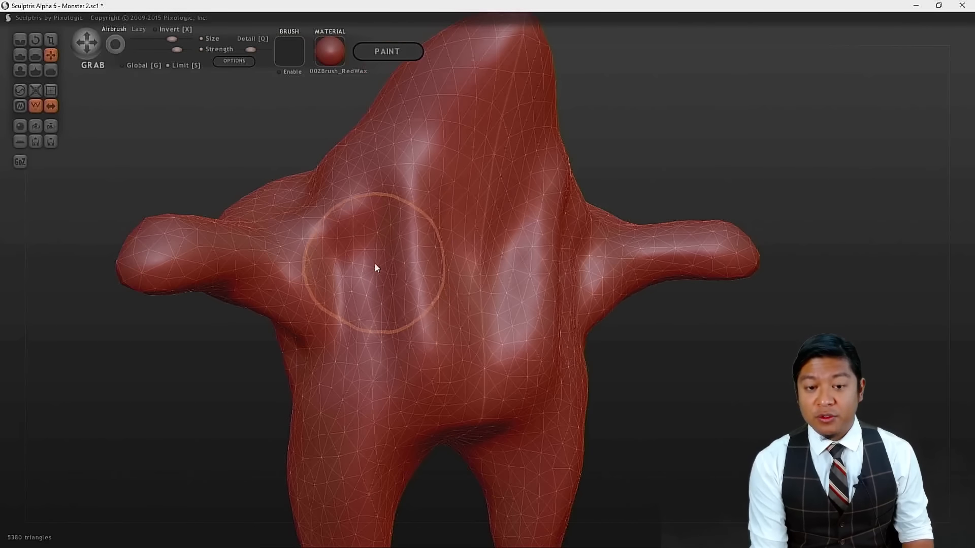
pyautogui.moveTo(243, 167); pyautogui.dragTo(206, 163)
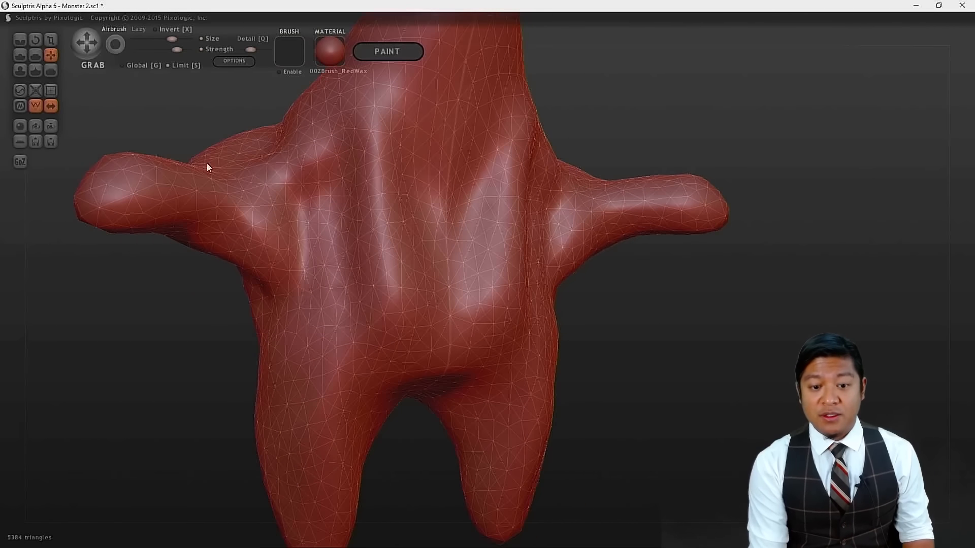
# - Build up mirrored bulges on both sides of the pointed head with the Draw brush
pyautogui.moveTo(237, 430); pyautogui.dragTo(524, 440)
pyautogui.moveTo(684, 476)
pyautogui.mouseDown()
pyautogui.moveTo(668, 372)
pyautogui.moveTo(646, 386)
pyautogui.moveTo(649, 328)
pyautogui.mouseUp()
pyautogui.moveTo(687, 219); pyautogui.dragTo(624, 370)
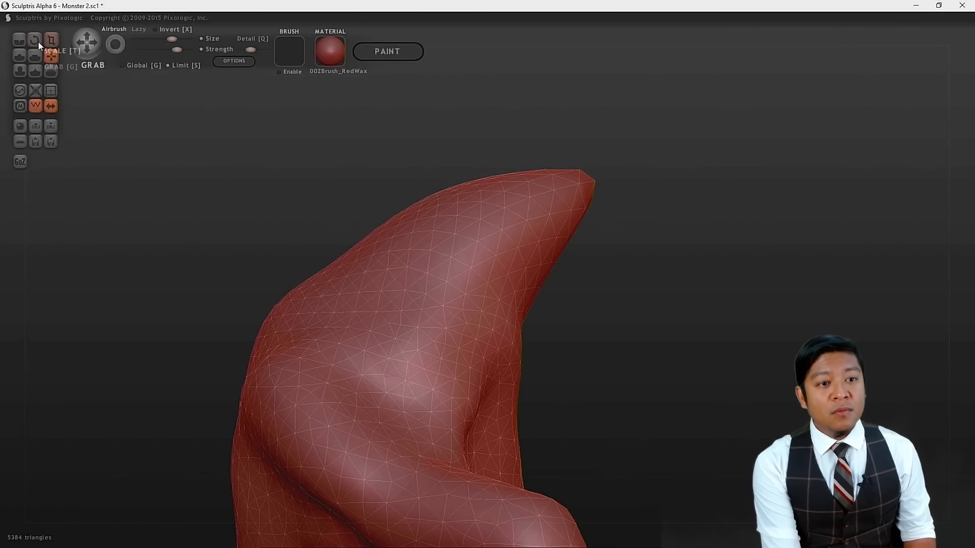
pyautogui.click(22, 53)
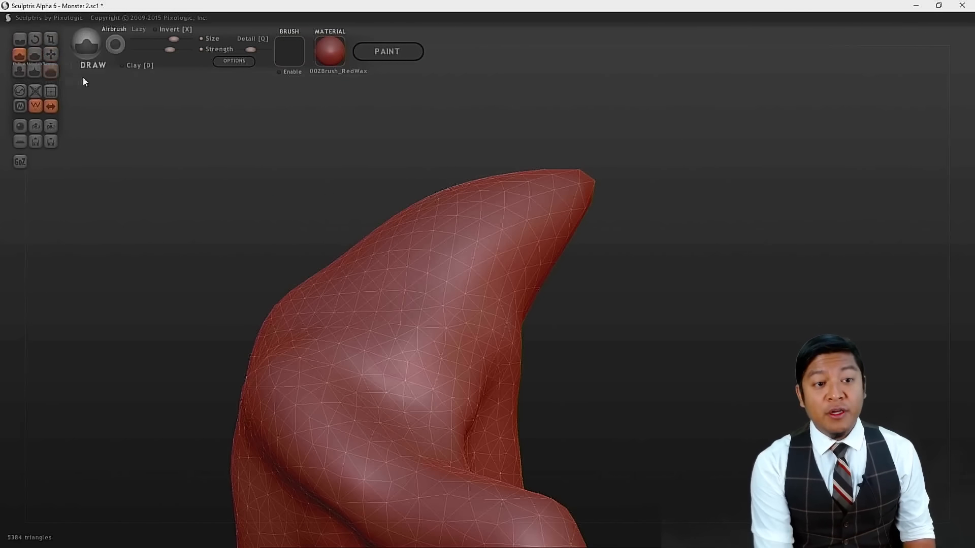
pyautogui.moveTo(708, 388)
pyautogui.mouseDown()
pyautogui.moveTo(694, 447)
pyautogui.moveTo(676, 442)
pyautogui.mouseUp()
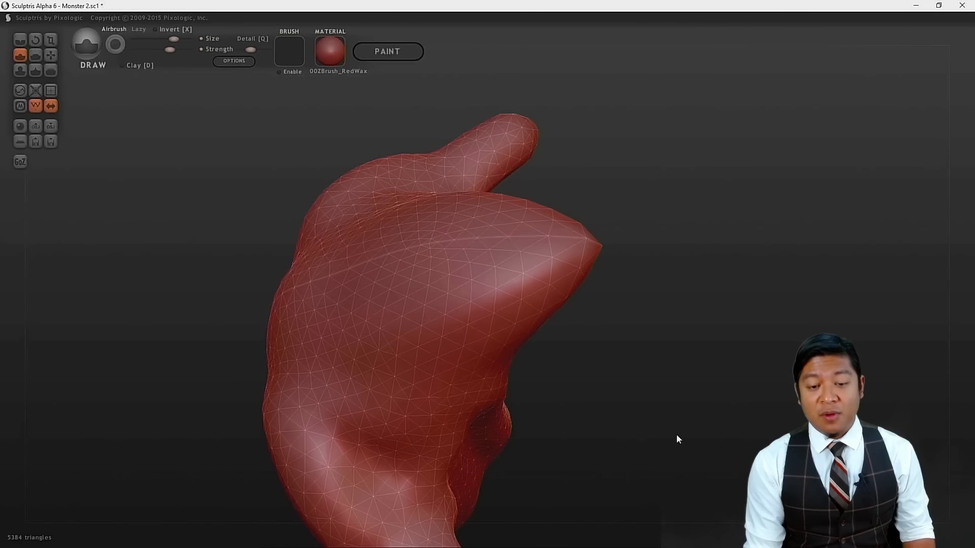
pyautogui.moveTo(464, 308); pyautogui.dragTo(557, 277)
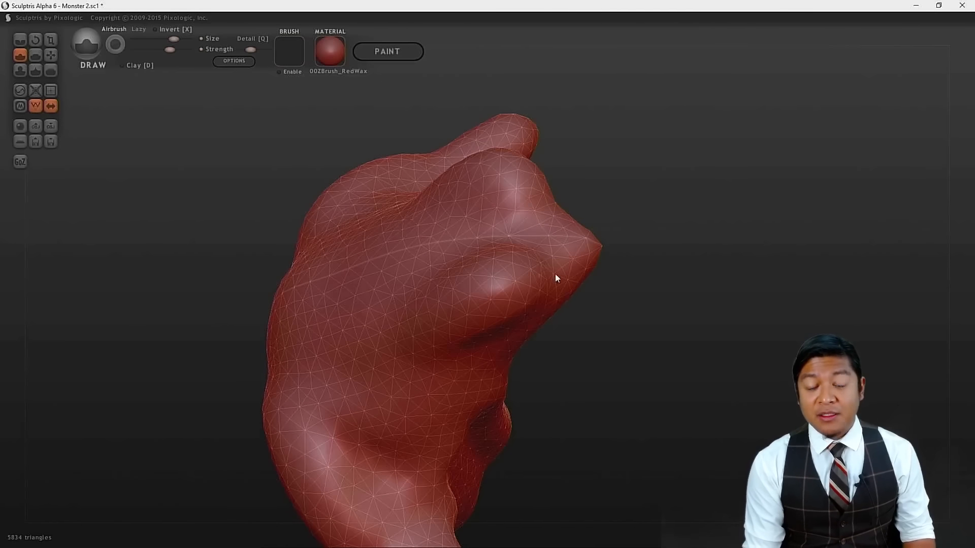
pyautogui.moveTo(667, 397)
pyautogui.mouseDown()
pyautogui.moveTo(538, 322)
pyautogui.moveTo(516, 389)
pyautogui.moveTo(527, 437)
pyautogui.mouseUp()
pyautogui.moveTo(492, 299); pyautogui.dragTo(446, 326)
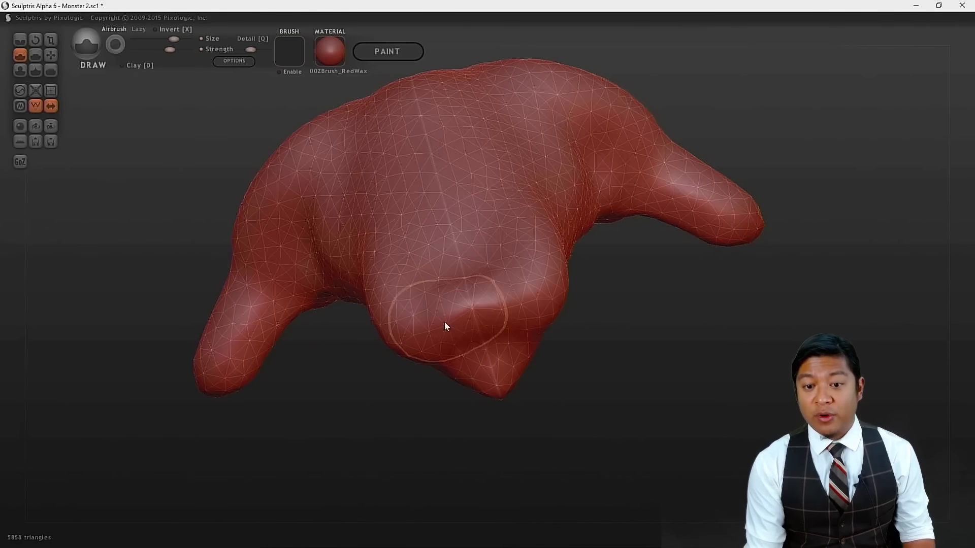
# - Build up the lower face into a protruding chin below the pointed snout with the Draw brush
pyautogui.moveTo(625, 433)
pyautogui.mouseDown()
pyautogui.moveTo(619, 455)
pyautogui.moveTo(555, 250)
pyautogui.mouseUp()
pyautogui.moveTo(546, 165)
pyautogui.mouseDown()
pyautogui.moveTo(526, 213)
pyautogui.moveTo(475, 280)
pyautogui.mouseUp()
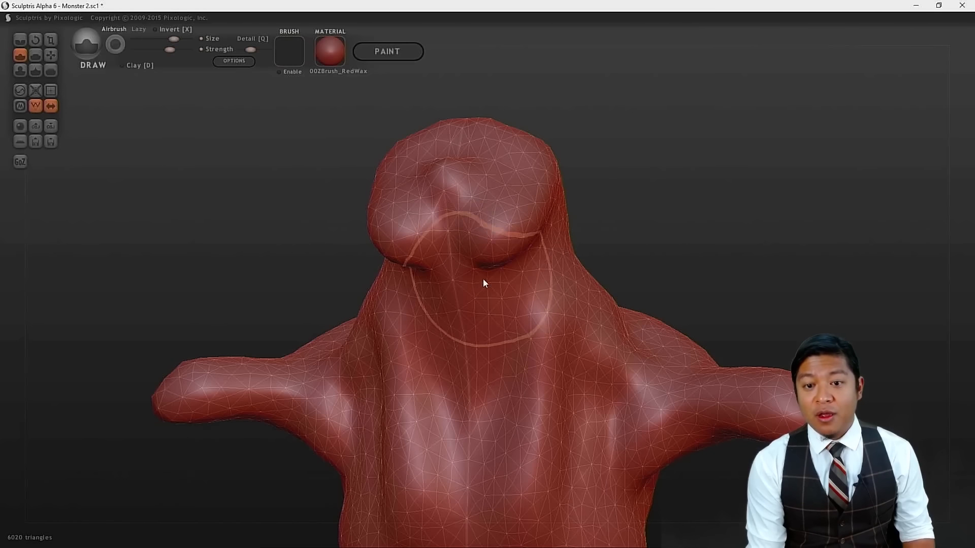
pyautogui.moveTo(518, 269)
pyautogui.mouseDown()
pyautogui.moveTo(455, 304)
pyautogui.moveTo(450, 285)
pyautogui.moveTo(483, 298)
pyautogui.moveTo(531, 279)
pyautogui.mouseUp()
pyautogui.moveTo(722, 232)
pyautogui.mouseDown()
pyautogui.moveTo(674, 253)
pyautogui.moveTo(579, 247)
pyautogui.moveTo(505, 288)
pyautogui.moveTo(398, 279)
pyautogui.moveTo(472, 218)
pyautogui.mouseUp()
pyautogui.moveTo(509, 169)
pyautogui.mouseDown()
pyautogui.moveTo(521, 253)
pyautogui.moveTo(518, 367)
pyautogui.mouseUp()
pyautogui.moveTo(517, 188)
pyautogui.mouseDown()
pyautogui.moveTo(488, 226)
pyautogui.moveTo(444, 178)
pyautogui.moveTo(431, 185)
pyautogui.mouseUp()
pyautogui.moveTo(315, 261)
pyautogui.mouseDown()
pyautogui.moveTo(576, 233)
pyautogui.moveTo(626, 246)
pyautogui.moveTo(598, 261)
pyautogui.moveTo(600, 277)
pyautogui.mouseUp()
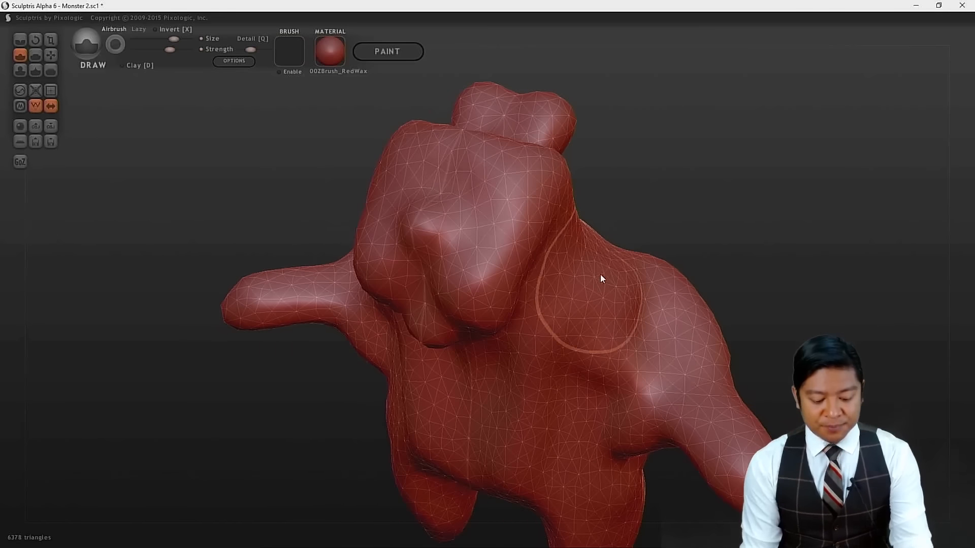
pyautogui.hotkey('ctrl', 'z')
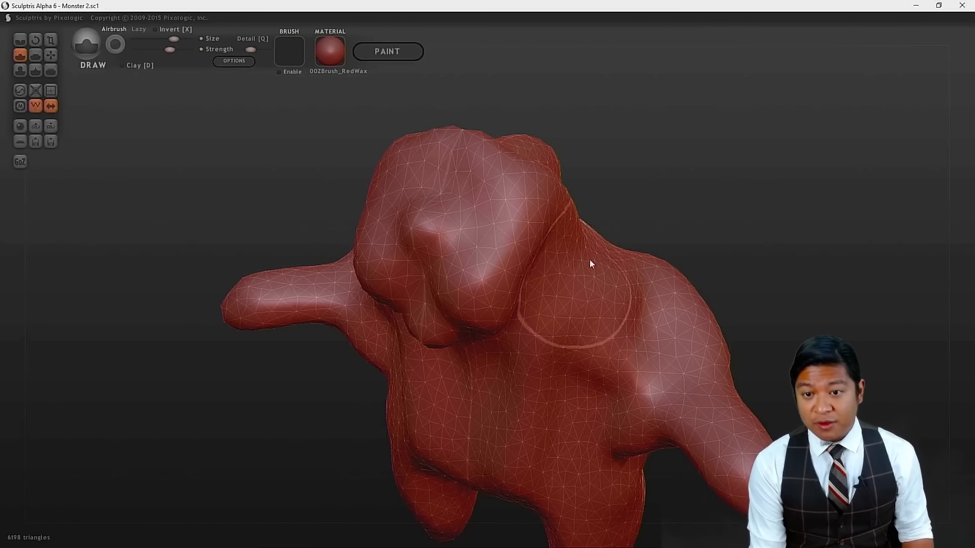
# - Examine the head's shape from behind and the side, and the whole body from the front
pyautogui.moveTo(666, 229)
pyautogui.mouseDown()
pyautogui.moveTo(588, 226)
pyautogui.moveTo(519, 209)
pyautogui.moveTo(474, 223)
pyautogui.moveTo(479, 249)
pyautogui.moveTo(561, 319)
pyautogui.moveTo(477, 252)
pyautogui.moveTo(447, 198)
pyautogui.moveTo(457, 245)
pyautogui.moveTo(562, 318)
pyautogui.mouseUp()
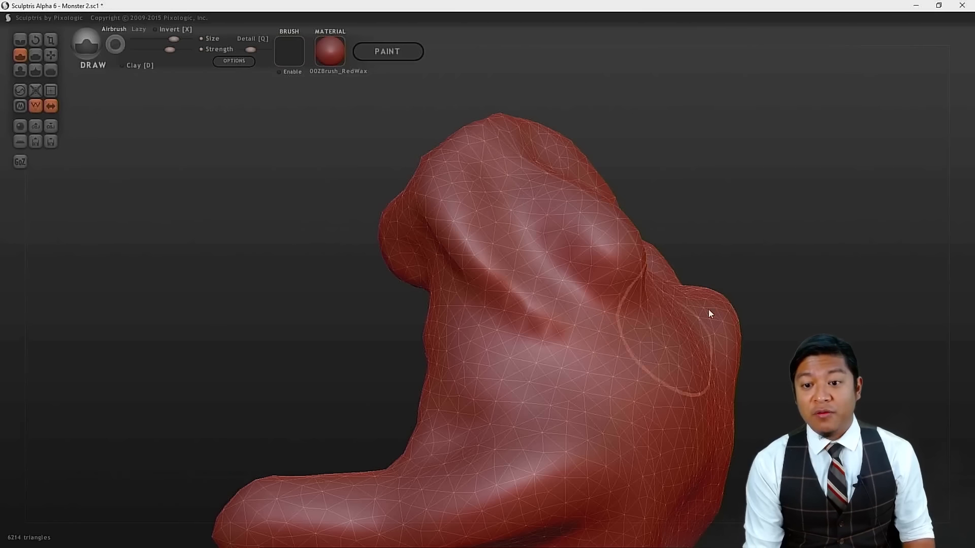
pyautogui.moveTo(792, 234)
pyautogui.mouseDown()
pyautogui.moveTo(691, 245)
pyautogui.moveTo(610, 222)
pyautogui.moveTo(589, 205)
pyautogui.moveTo(495, 200)
pyautogui.mouseUp()
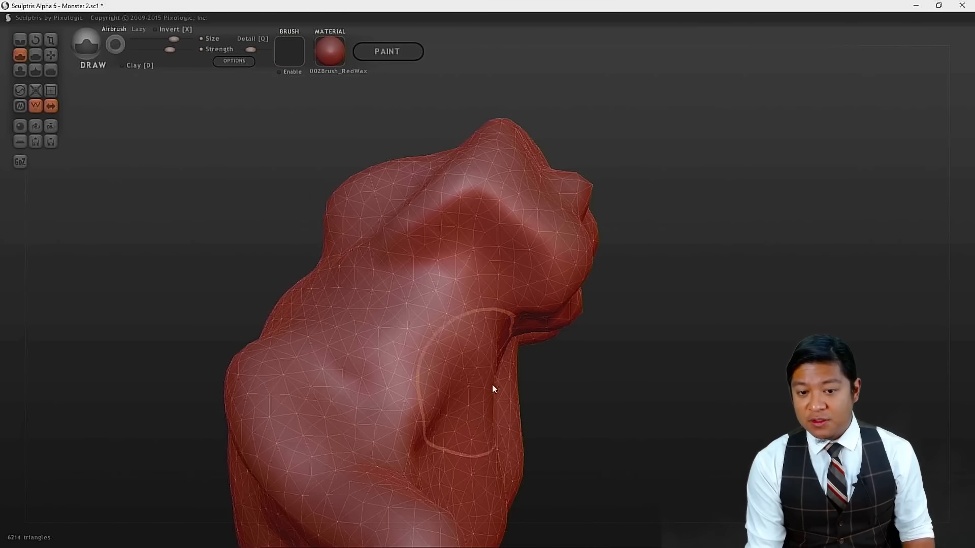
pyautogui.moveTo(708, 333)
pyautogui.mouseDown()
pyautogui.moveTo(664, 357)
pyautogui.moveTo(504, 359)
pyautogui.moveTo(693, 260)
pyautogui.moveTo(670, 152)
pyautogui.moveTo(702, 176)
pyautogui.mouseUp()
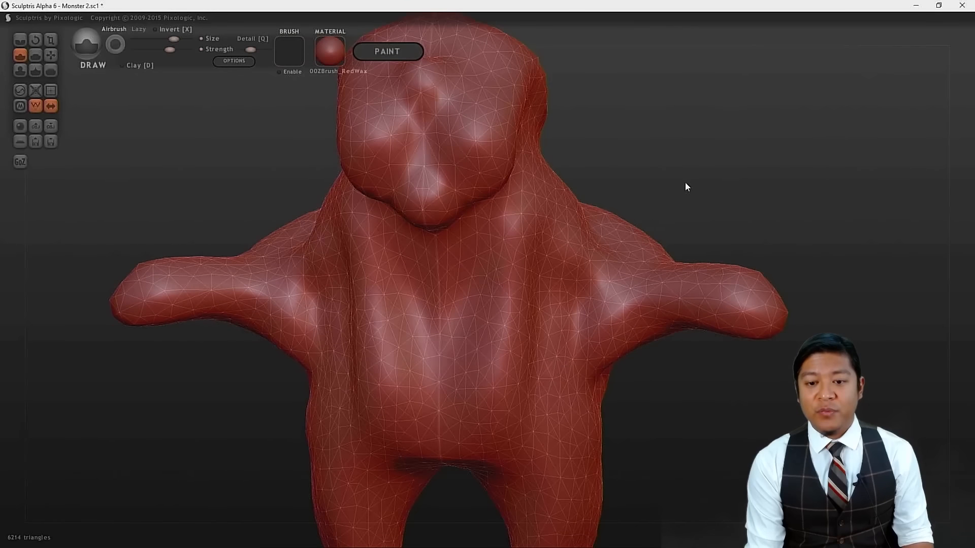
pyautogui.scroll(-4, 685, 181)
pyautogui.scroll(2, 683, 188)
pyautogui.scroll(3, 680, 190)
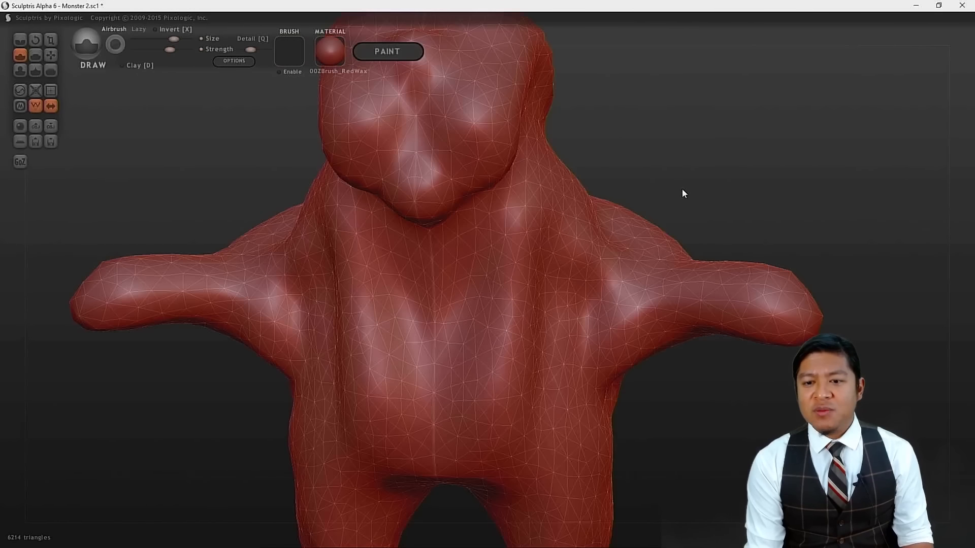
pyautogui.scroll(-2, 686, 185)
pyautogui.scroll(-2, 697, 194)
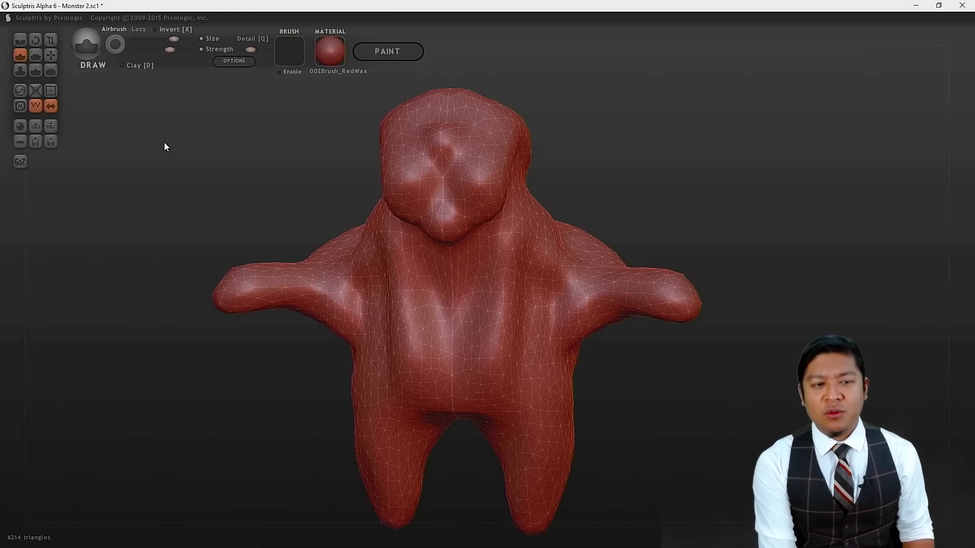
# - Widen the hips below the arms and pull the lower torso outward with the Grab brush
pyautogui.click(50, 55)
pyautogui.scroll(4, 462, 294)
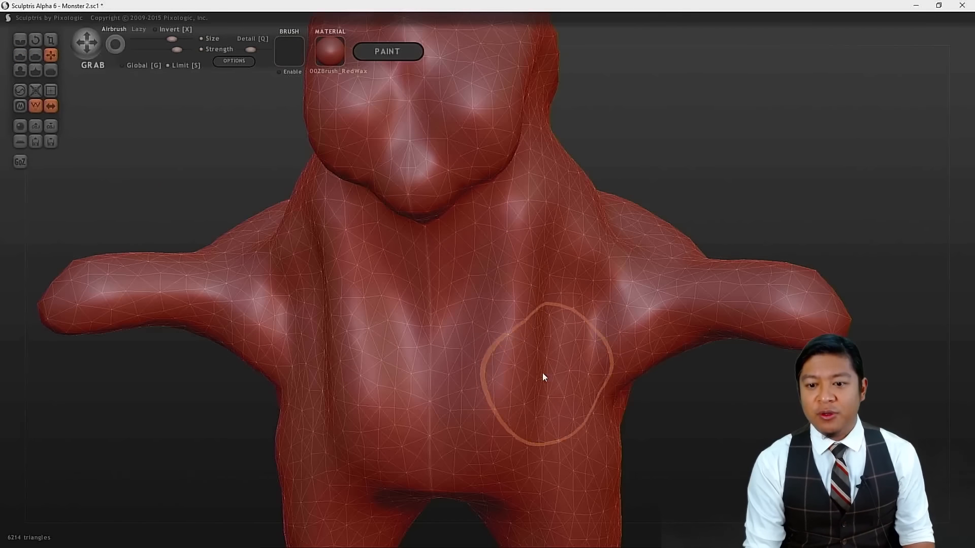
pyautogui.scroll(-4, 667, 370)
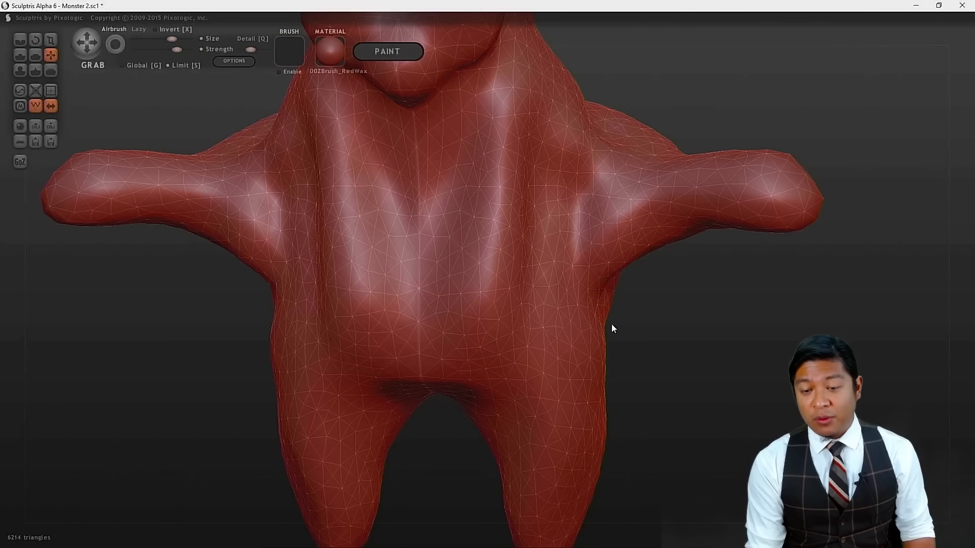
pyautogui.moveTo(599, 320); pyautogui.dragTo(633, 348)
pyautogui.moveTo(701, 340)
pyautogui.mouseDown()
pyautogui.moveTo(679, 355)
pyautogui.moveTo(869, 349)
pyautogui.moveTo(848, 329)
pyautogui.moveTo(725, 342)
pyautogui.mouseUp()
pyautogui.moveTo(503, 353); pyautogui.dragTo(535, 373)
# - Pull the belly forward and round out the lower back and buttocks with the Grab brush
pyautogui.scroll(2, 556, 351)
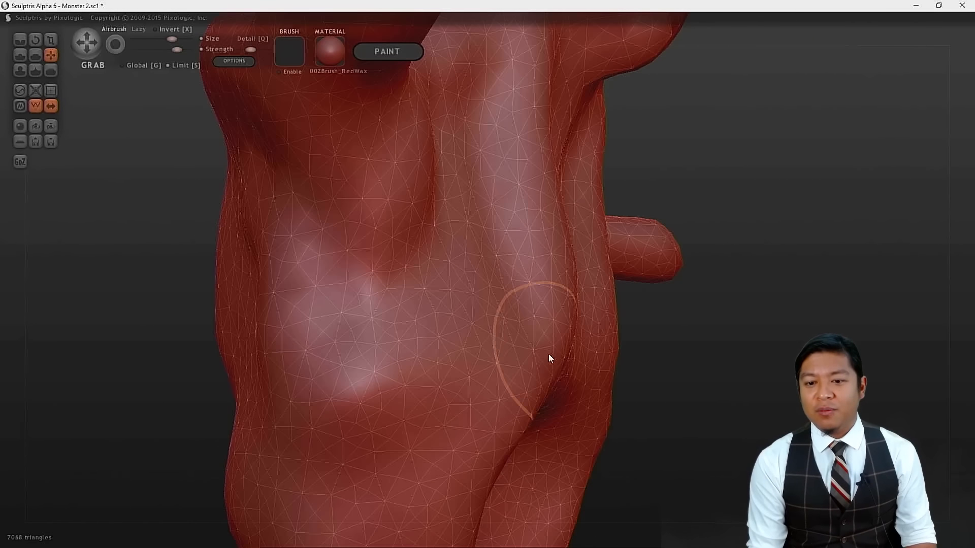
pyautogui.scroll(-4, 579, 404)
pyautogui.moveTo(626, 394); pyautogui.dragTo(561, 352)
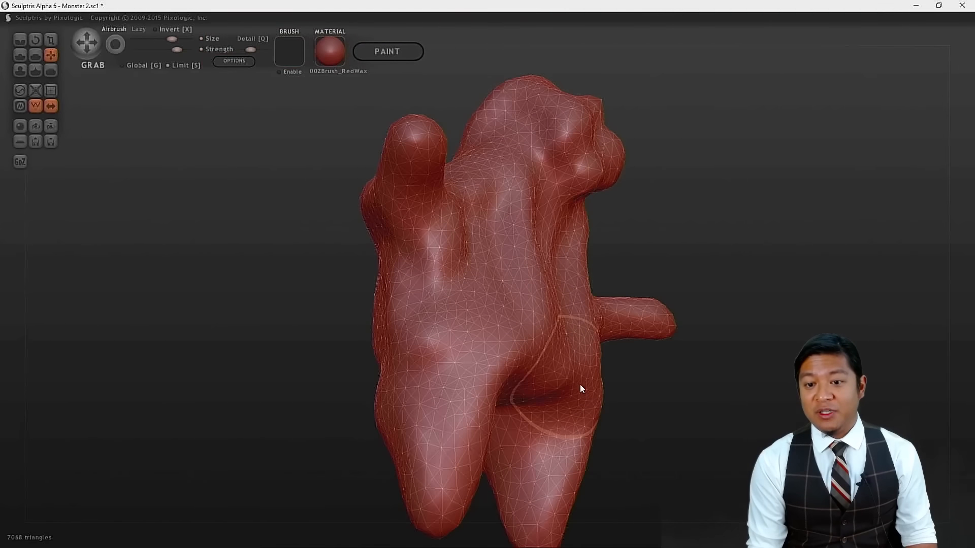
pyautogui.moveTo(690, 383); pyautogui.dragTo(598, 299)
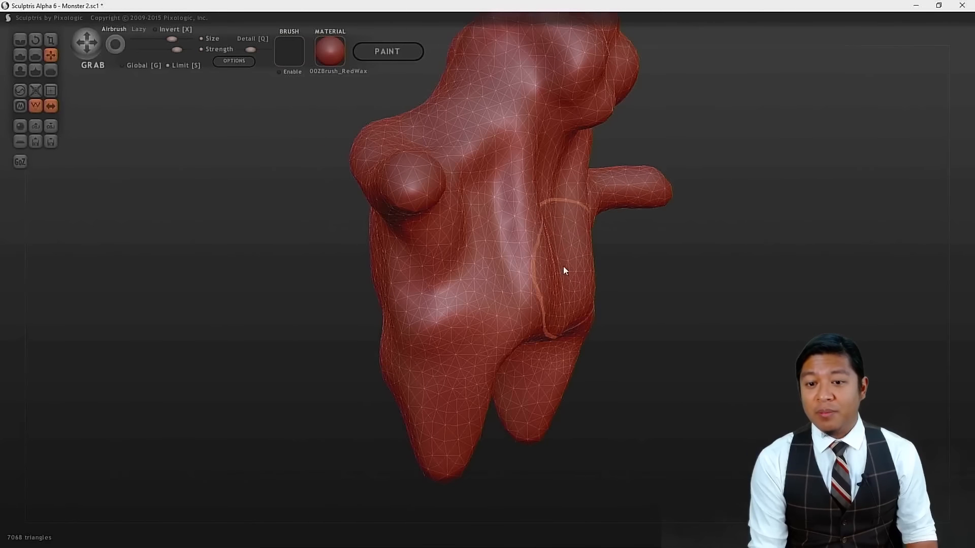
pyautogui.moveTo(556, 261); pyautogui.dragTo(596, 255)
pyautogui.moveTo(627, 424); pyautogui.dragTo(772, 419)
pyautogui.moveTo(561, 392)
pyautogui.mouseDown()
pyautogui.moveTo(675, 343)
pyautogui.moveTo(598, 287)
pyautogui.moveTo(620, 304)
pyautogui.moveTo(641, 290)
pyautogui.moveTo(629, 291)
pyautogui.moveTo(635, 278)
pyautogui.moveTo(670, 302)
pyautogui.mouseUp()
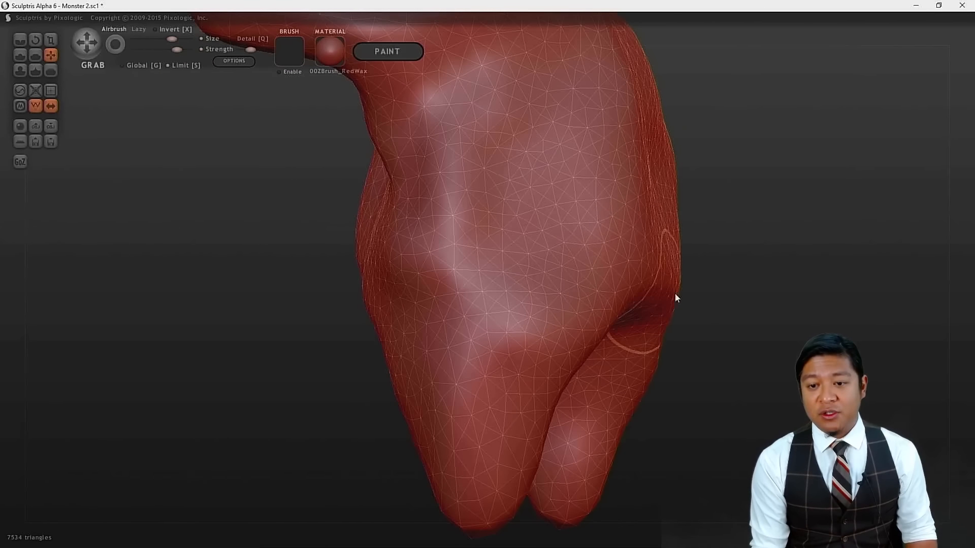
# - Examine the torso, hips and legs from the back, sides and front to judge the body's proportions
pyautogui.moveTo(763, 300); pyautogui.dragTo(641, 311)
pyautogui.scroll(-6, 634, 305)
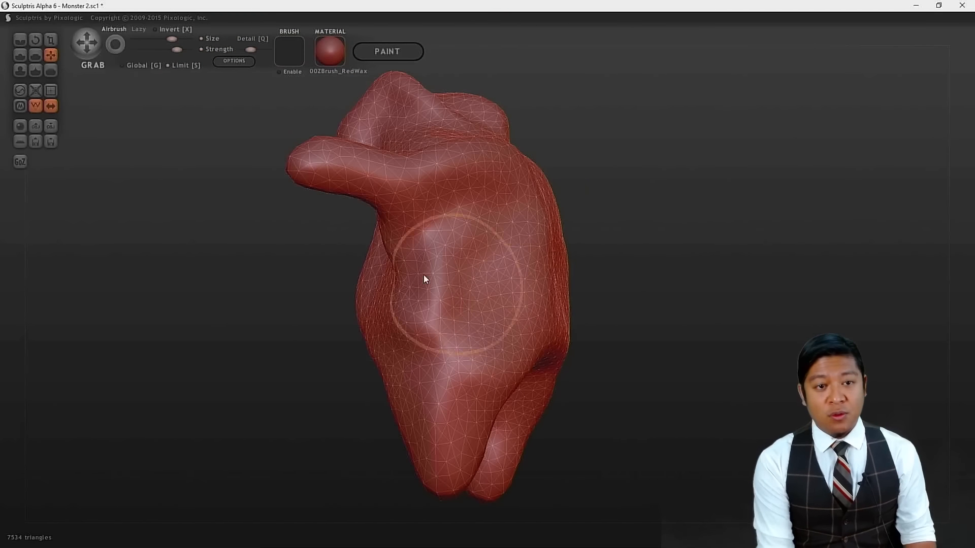
pyautogui.scroll(-2, 566, 330)
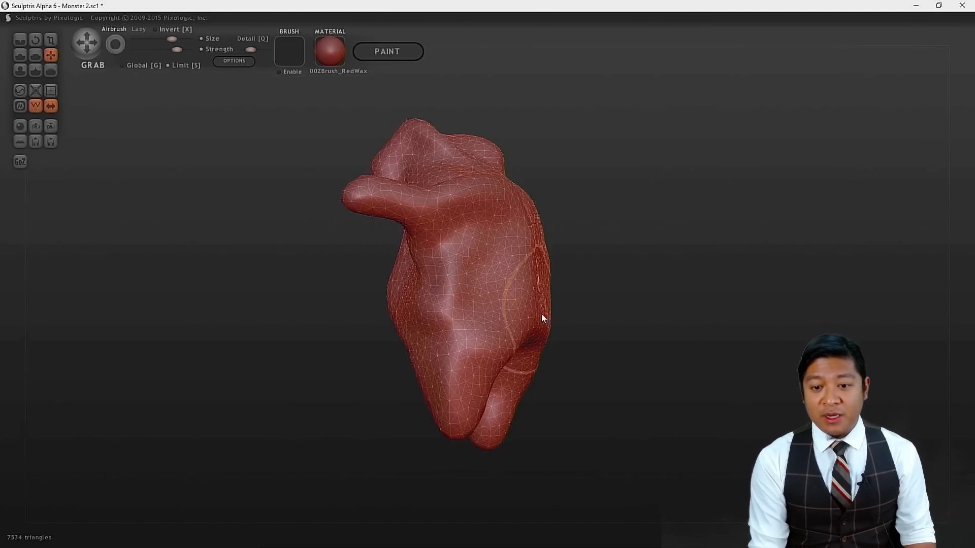
pyautogui.moveTo(504, 288); pyautogui.dragTo(568, 315)
pyautogui.moveTo(596, 385); pyautogui.dragTo(648, 386)
pyautogui.scroll(3, 647, 380)
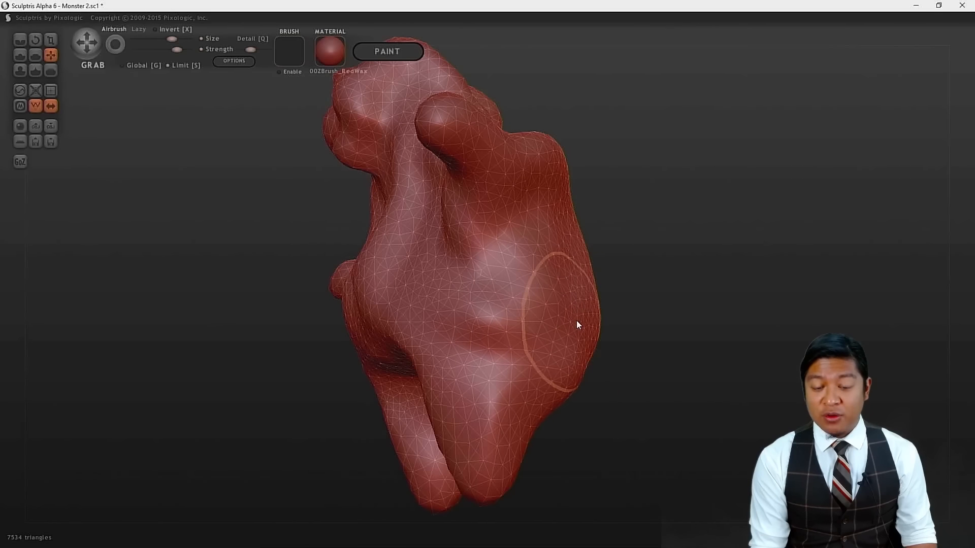
pyautogui.moveTo(640, 432); pyautogui.dragTo(827, 440)
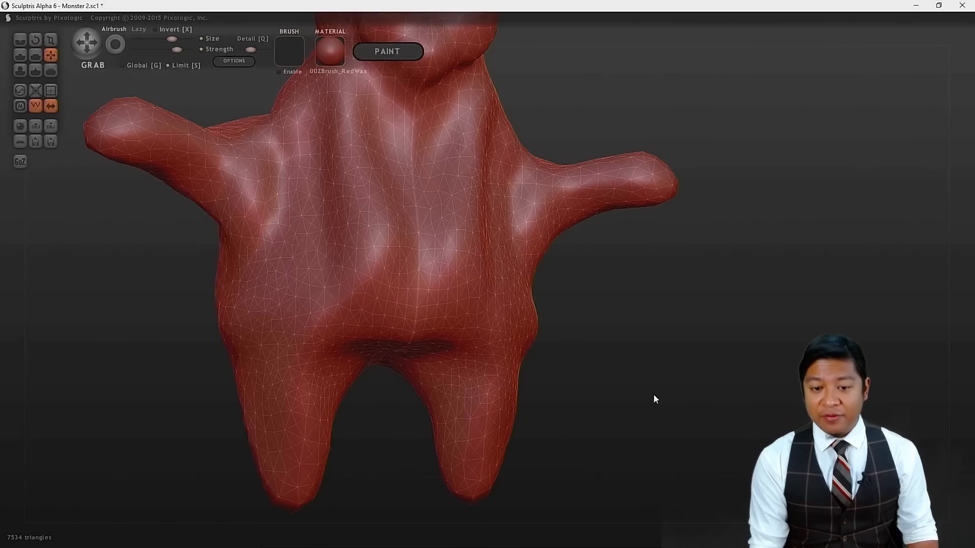
pyautogui.moveTo(561, 368); pyautogui.dragTo(787, 383)
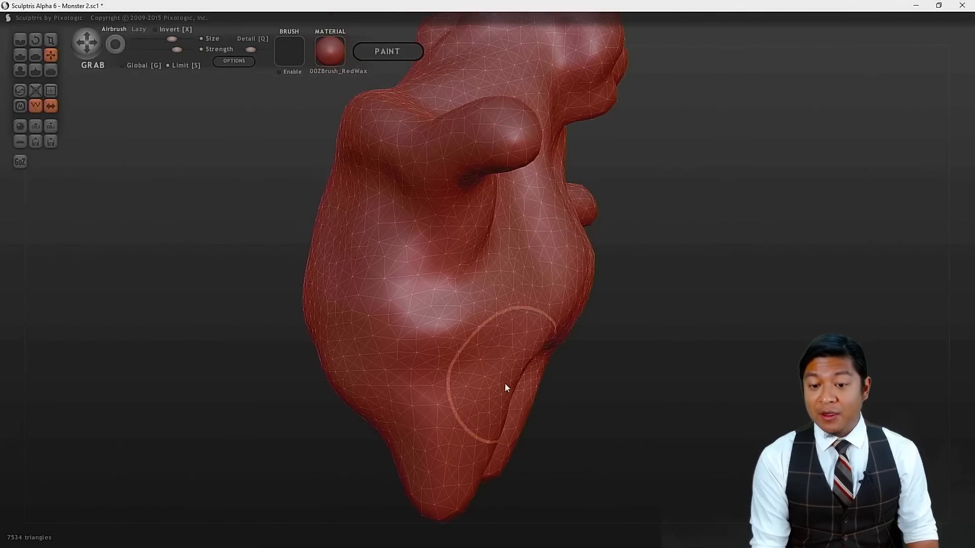
# - Shape the crotch, inner thighs and lower edge of the belly with the Grab brush, and save the model
pyautogui.moveTo(507, 398); pyautogui.dragTo(478, 401)
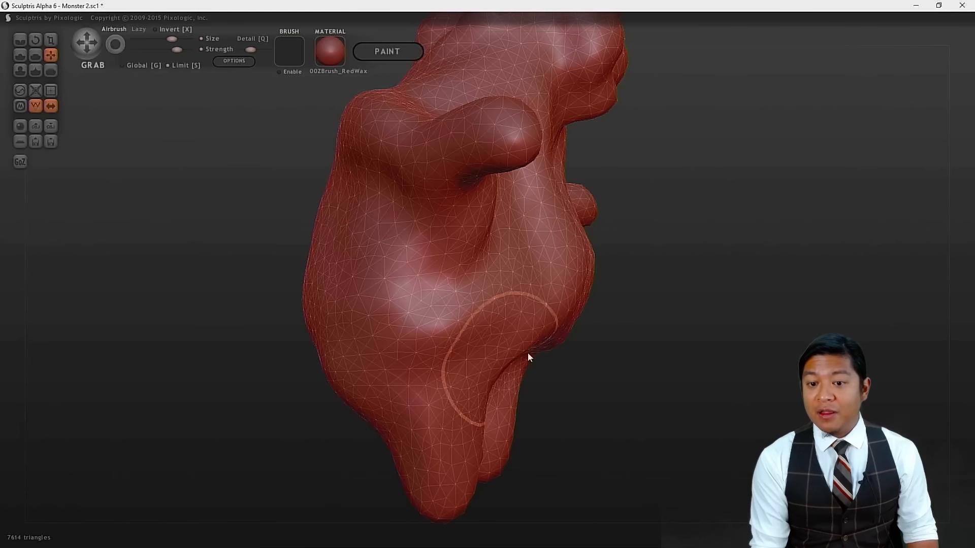
pyautogui.moveTo(540, 345); pyautogui.dragTo(542, 359)
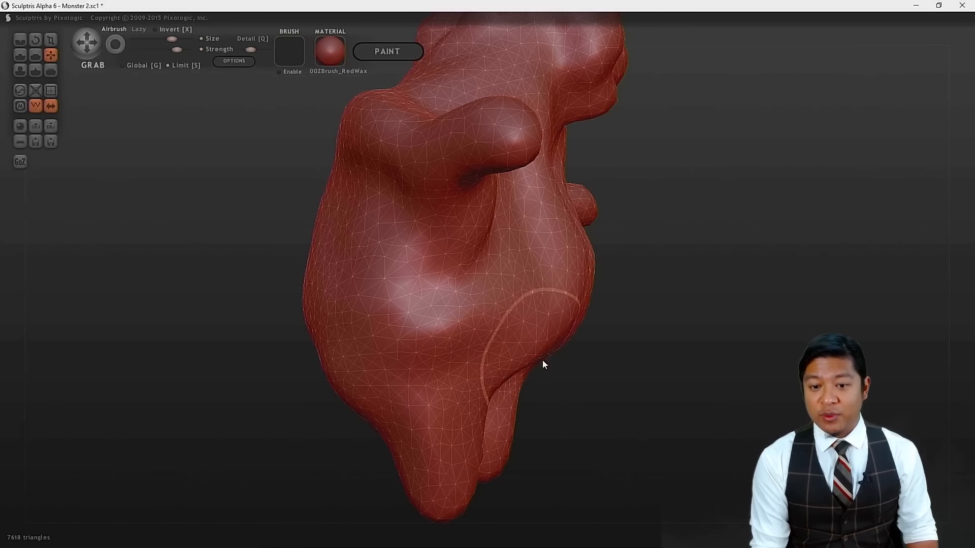
pyautogui.moveTo(488, 342); pyautogui.dragTo(493, 354)
pyautogui.moveTo(634, 398); pyautogui.dragTo(553, 357)
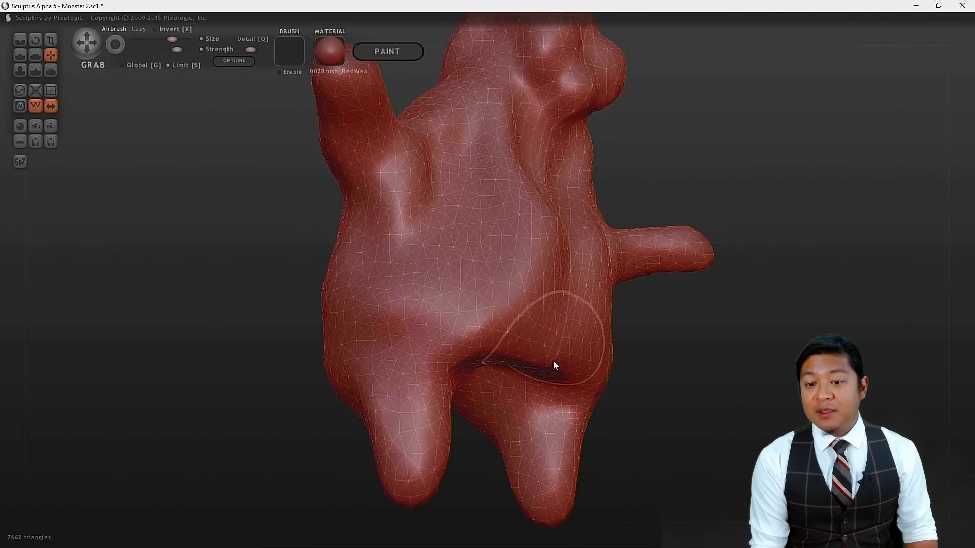
pyautogui.moveTo(686, 369); pyautogui.dragTo(629, 312)
pyautogui.moveTo(556, 255); pyautogui.dragTo(504, 261)
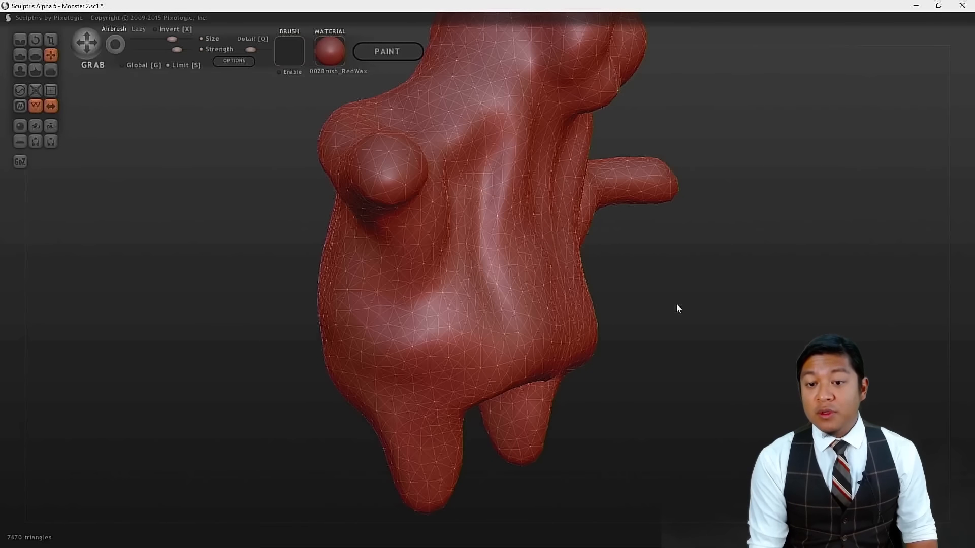
pyautogui.moveTo(700, 330); pyautogui.dragTo(629, 307)
pyautogui.keyDown('alt'); pyautogui.moveTo(732, 311); pyautogui.dragTo(678, 331); pyautogui.keyUp('alt')
pyautogui.hotkey('ctrl', 's')
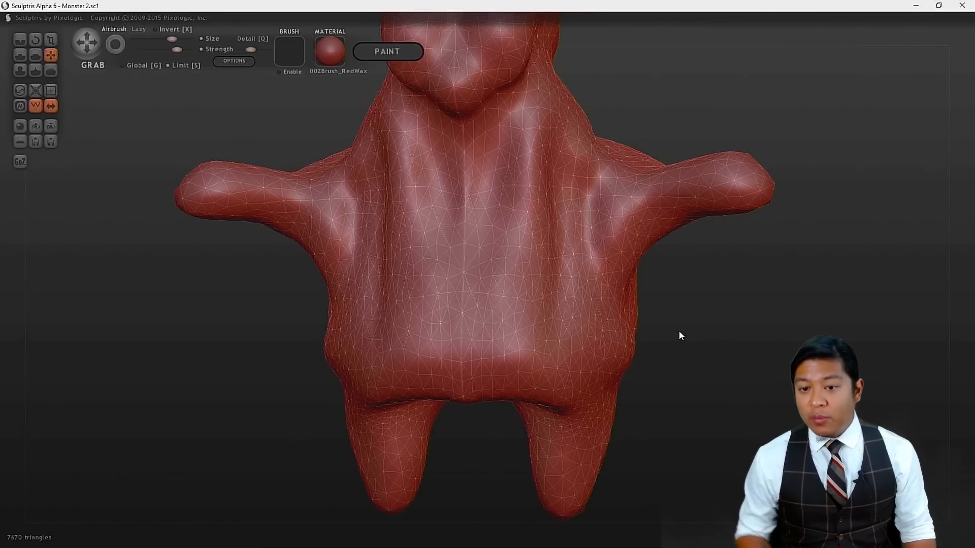
# - Pull the side of the lower belly outward with the Grab brush to make it rounder
pyautogui.moveTo(761, 286)
pyautogui.mouseDown()
pyautogui.moveTo(752, 311)
pyautogui.moveTo(800, 331)
pyautogui.moveTo(788, 310)
pyautogui.mouseUp()
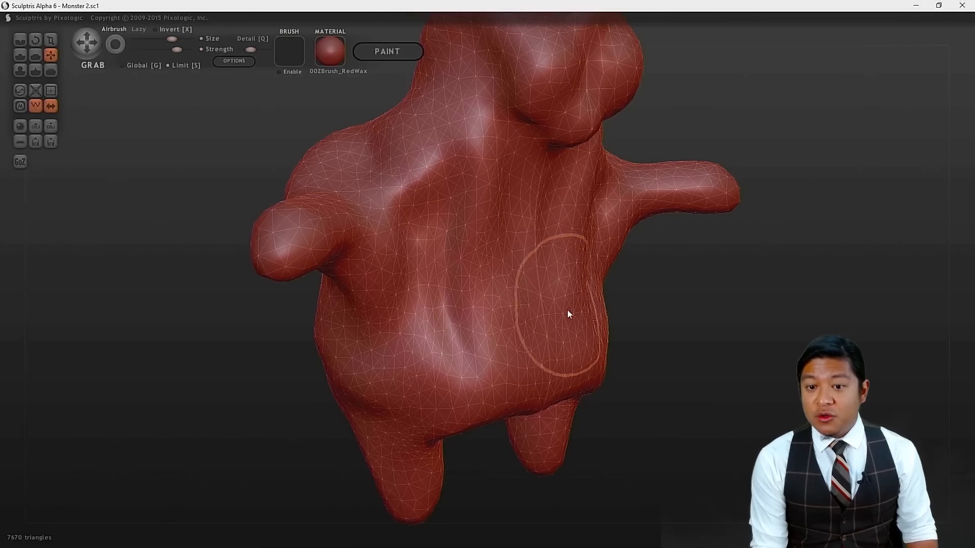
pyautogui.moveTo(541, 324); pyautogui.dragTo(564, 324)
pyautogui.moveTo(660, 339)
pyautogui.mouseDown()
pyautogui.moveTo(734, 304)
pyautogui.moveTo(622, 300)
pyautogui.moveTo(595, 315)
pyautogui.moveTo(625, 316)
pyautogui.moveTo(668, 365)
pyautogui.moveTo(633, 349)
pyautogui.moveTo(614, 359)
pyautogui.moveTo(599, 394)
pyautogui.moveTo(609, 362)
pyautogui.moveTo(591, 337)
pyautogui.moveTo(525, 379)
pyautogui.mouseUp()
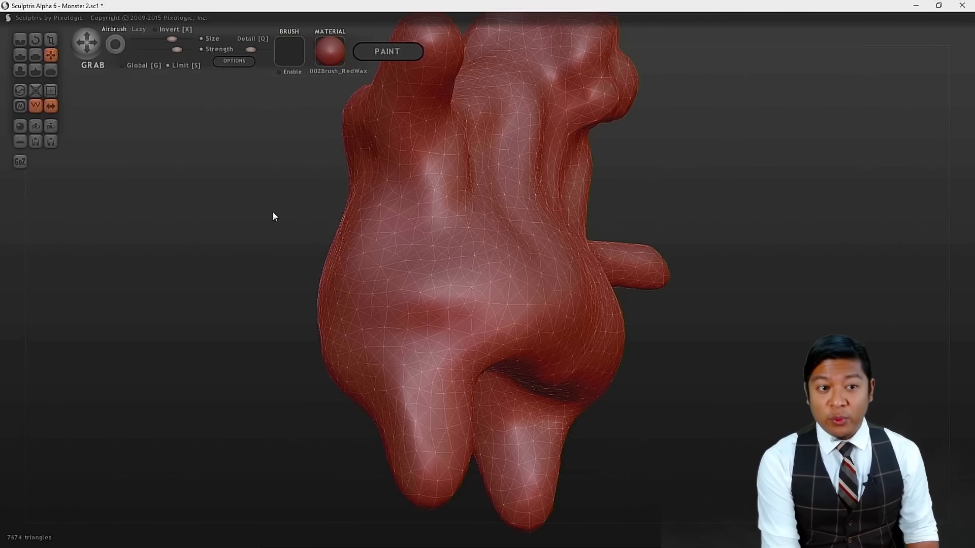
# - Try building up a fold along the belly's lower edge with a smaller Draw brush, and undo the stroke
pyautogui.click(20, 54)
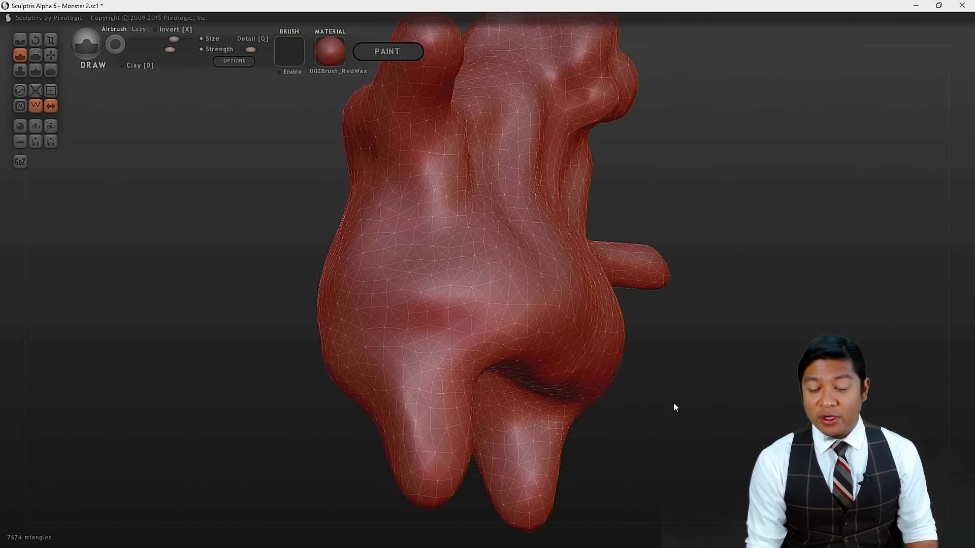
pyautogui.moveTo(762, 413)
pyautogui.mouseDown()
pyautogui.moveTo(696, 409)
pyautogui.moveTo(679, 365)
pyautogui.moveTo(614, 403)
pyautogui.moveTo(579, 446)
pyautogui.moveTo(550, 391)
pyautogui.mouseUp()
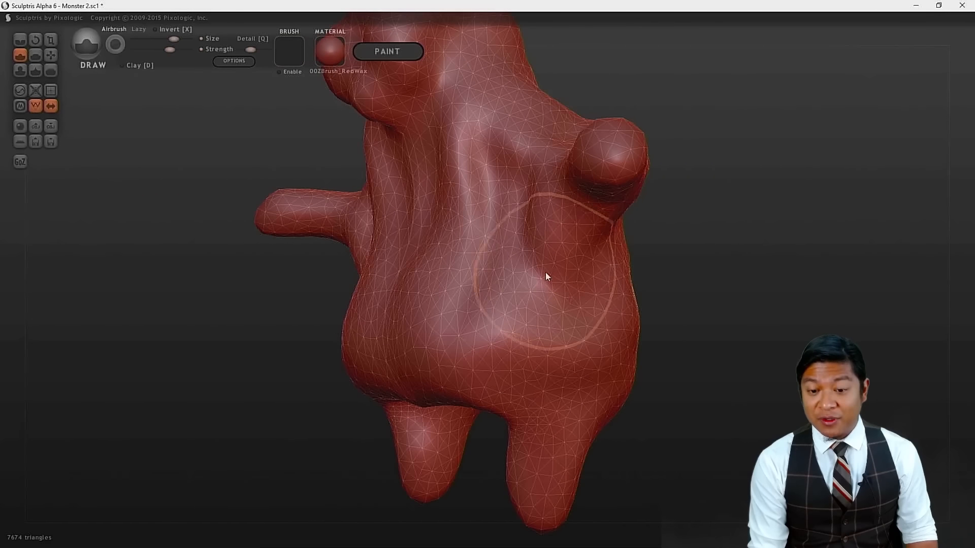
pyautogui.moveTo(679, 364)
pyautogui.mouseDown()
pyautogui.moveTo(687, 381)
pyautogui.moveTo(676, 378)
pyautogui.mouseUp()
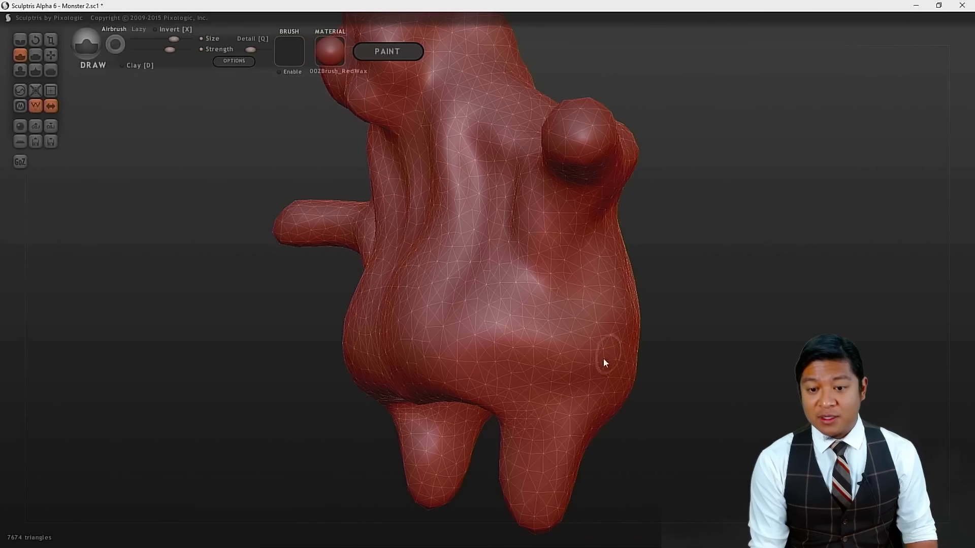
pyautogui.moveTo(539, 391); pyautogui.dragTo(508, 401)
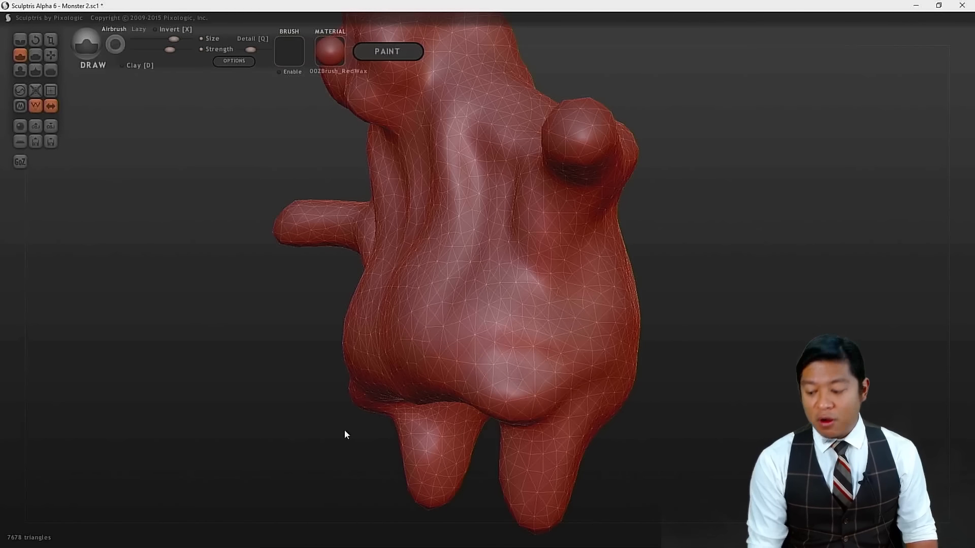
pyautogui.hotkey('ctrl', 'z')
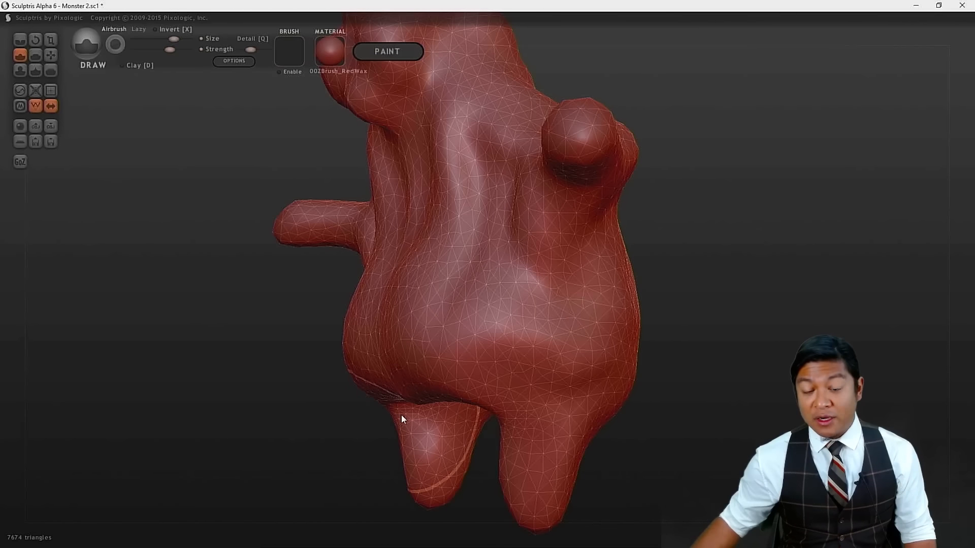
# - Pull the hands downward with the Grab brush so that the arms bend
pyautogui.moveTo(303, 391)
pyautogui.mouseDown()
pyautogui.moveTo(307, 404)
pyautogui.moveTo(516, 375)
pyautogui.moveTo(538, 394)
pyautogui.moveTo(538, 376)
pyautogui.moveTo(470, 392)
pyautogui.moveTo(443, 416)
pyautogui.moveTo(541, 387)
pyautogui.moveTo(540, 398)
pyautogui.moveTo(547, 366)
pyautogui.mouseUp()
pyautogui.moveTo(702, 278)
pyautogui.mouseDown()
pyautogui.moveTo(670, 317)
pyautogui.moveTo(511, 422)
pyautogui.moveTo(484, 406)
pyautogui.moveTo(492, 392)
pyautogui.moveTo(504, 400)
pyautogui.moveTo(464, 392)
pyautogui.moveTo(467, 411)
pyautogui.moveTo(559, 428)
pyautogui.moveTo(605, 398)
pyautogui.mouseUp()
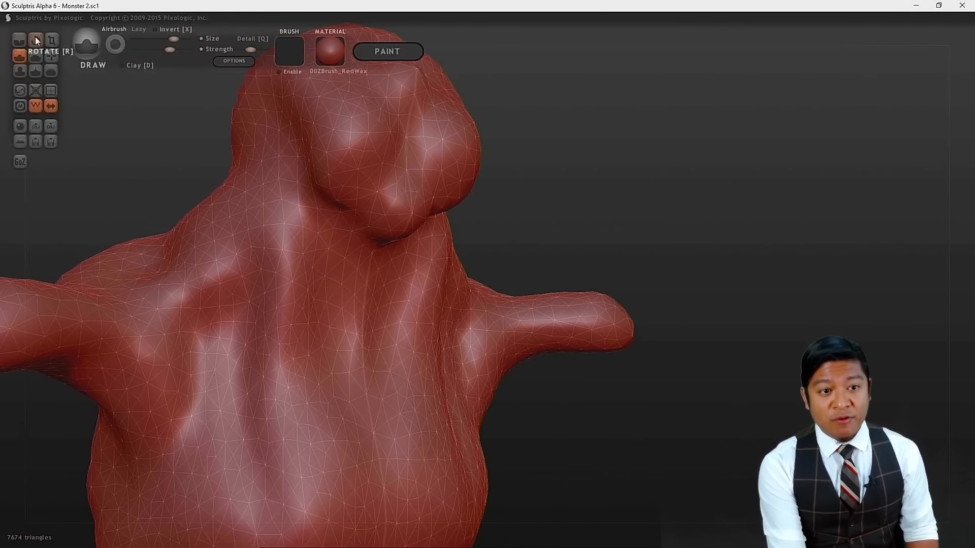
pyautogui.click(51, 55)
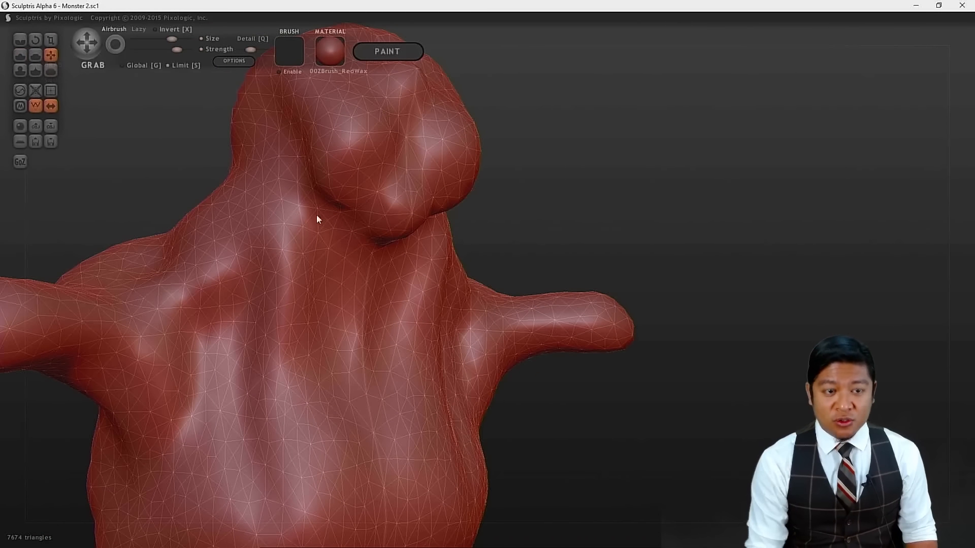
pyautogui.scroll(-8, 650, 324)
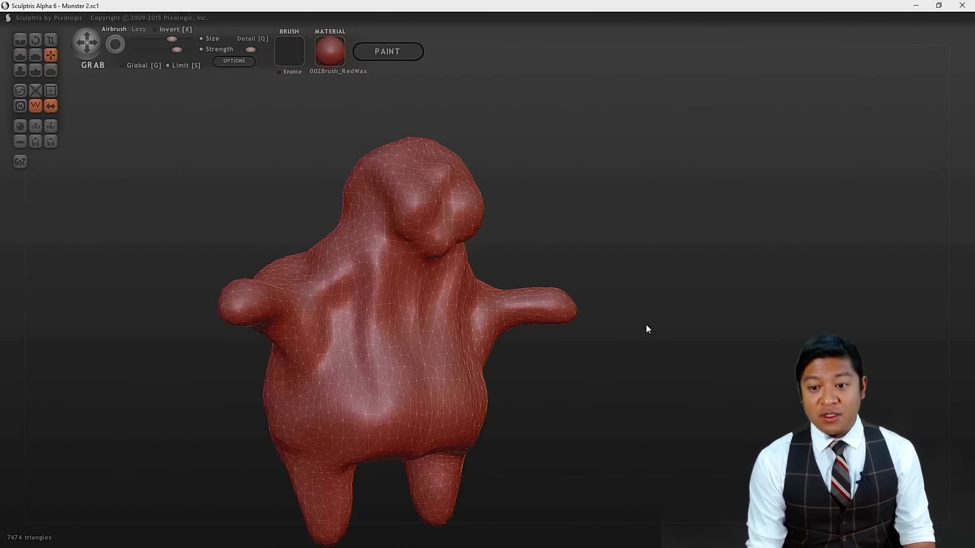
pyautogui.scroll(3, 596, 309)
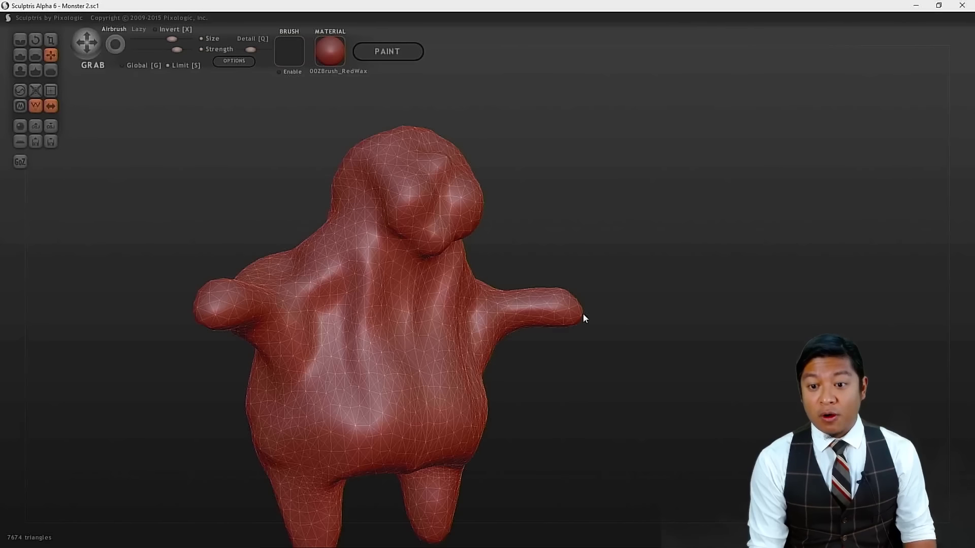
pyautogui.moveTo(578, 317); pyautogui.dragTo(555, 339)
pyautogui.moveTo(618, 377)
pyautogui.mouseDown()
pyautogui.moveTo(583, 398)
pyautogui.moveTo(378, 405)
pyautogui.mouseUp()
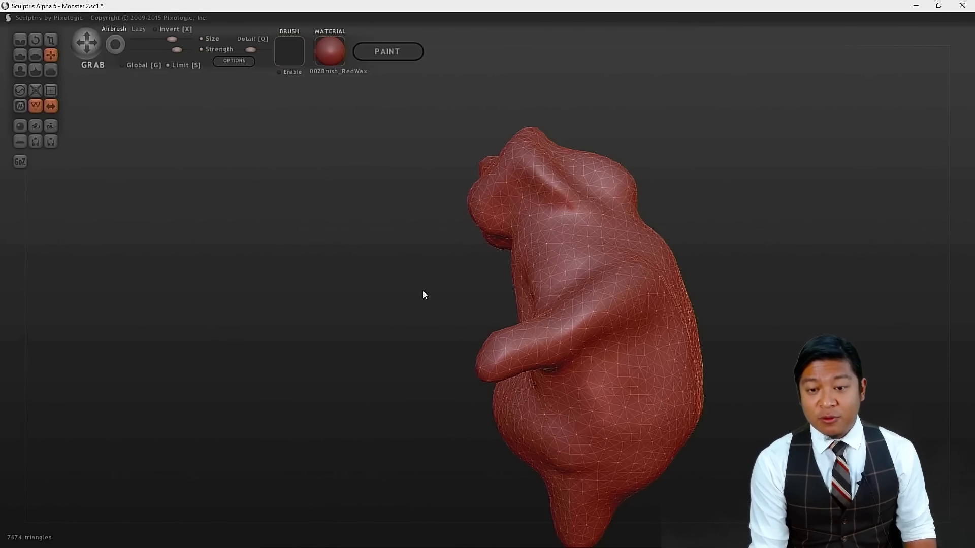
# - Carve a deep round mouth opening into the front of the face with the Draw brush
pyautogui.keyDown('alt'); pyautogui.moveTo(362, 300); pyautogui.dragTo(611, 374); pyautogui.keyUp('alt')
pyautogui.scroll(5, 604, 362)
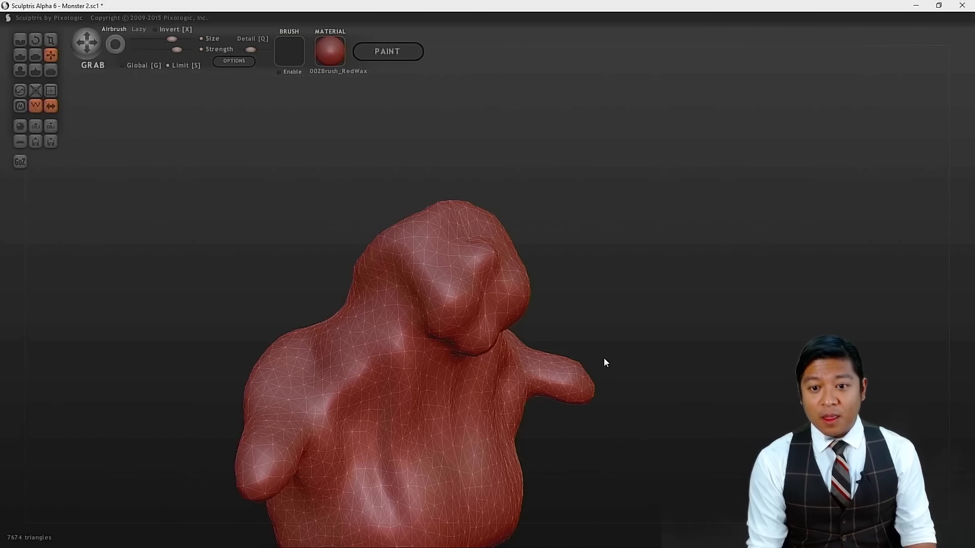
pyautogui.moveTo(619, 338); pyautogui.dragTo(660, 342)
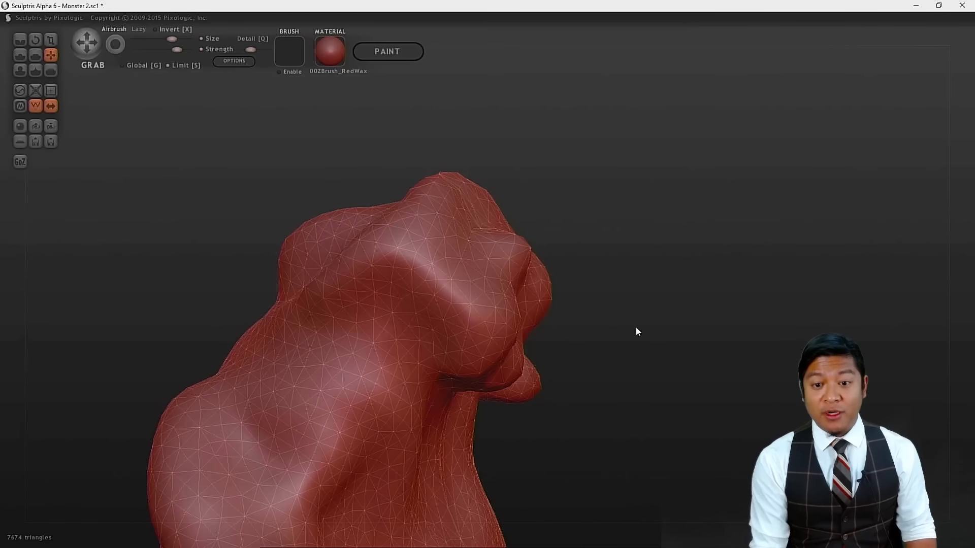
pyautogui.click(20, 56)
pyautogui.moveTo(672, 273)
pyautogui.mouseDown()
pyautogui.moveTo(717, 313)
pyautogui.moveTo(631, 315)
pyautogui.moveTo(446, 255)
pyautogui.moveTo(444, 299)
pyautogui.moveTo(451, 284)
pyautogui.mouseUp()
pyautogui.moveTo(718, 218)
pyautogui.mouseDown()
pyautogui.moveTo(714, 294)
pyautogui.moveTo(707, 274)
pyautogui.moveTo(566, 259)
pyautogui.mouseUp()
pyautogui.moveTo(437, 252); pyautogui.dragTo(456, 257)
pyautogui.moveTo(764, 222)
pyautogui.mouseDown()
pyautogui.moveTo(817, 197)
pyautogui.moveTo(900, 183)
pyautogui.moveTo(885, 213)
pyautogui.moveTo(780, 225)
pyautogui.mouseUp()
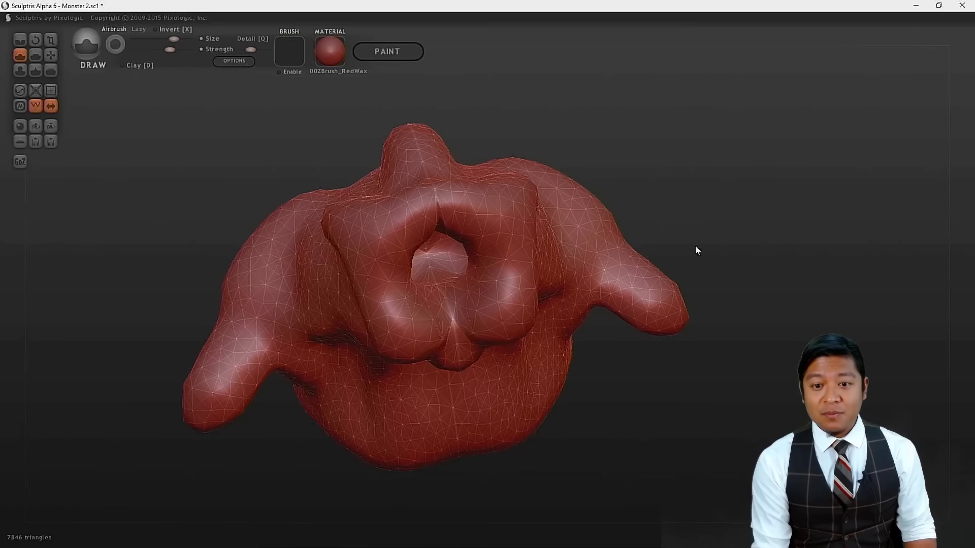
pyautogui.moveTo(443, 281)
pyautogui.mouseDown()
pyautogui.moveTo(439, 288)
pyautogui.moveTo(516, 251)
pyautogui.mouseUp()
pyautogui.moveTo(820, 208)
pyautogui.mouseDown()
pyautogui.moveTo(774, 132)
pyautogui.moveTo(775, 97)
pyautogui.moveTo(596, 193)
pyautogui.moveTo(603, 233)
pyautogui.moveTo(642, 228)
pyautogui.moveTo(676, 241)
pyautogui.moveTo(665, 266)
pyautogui.moveTo(654, 261)
pyautogui.mouseUp()
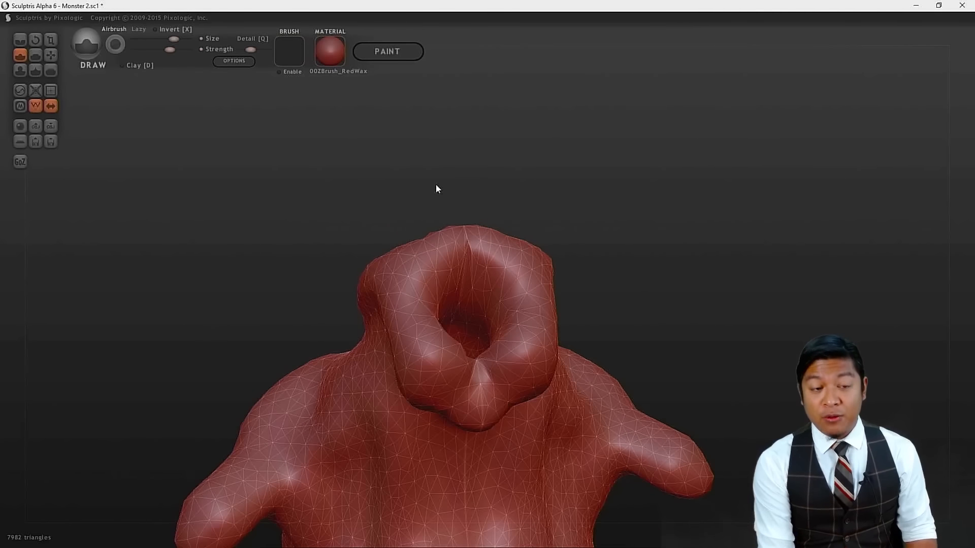
# - Try smoothing the crease in the mouth's upper rim with the Smooth brush, and undo it
pyautogui.click(50, 71)
pyautogui.moveTo(511, 254); pyautogui.dragTo(476, 261)
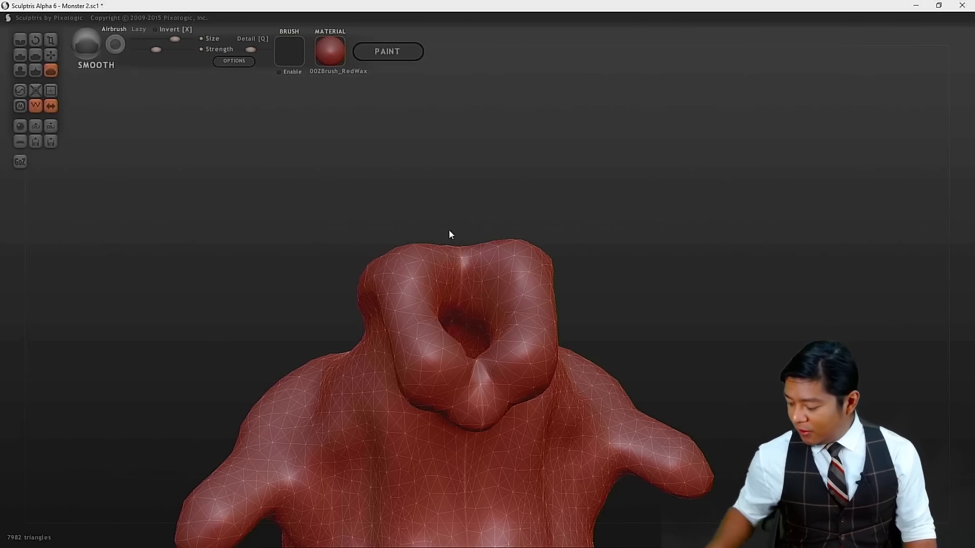
pyautogui.hotkey('ctrl', 'z')
pyautogui.hotkey('ctrl', 'z')
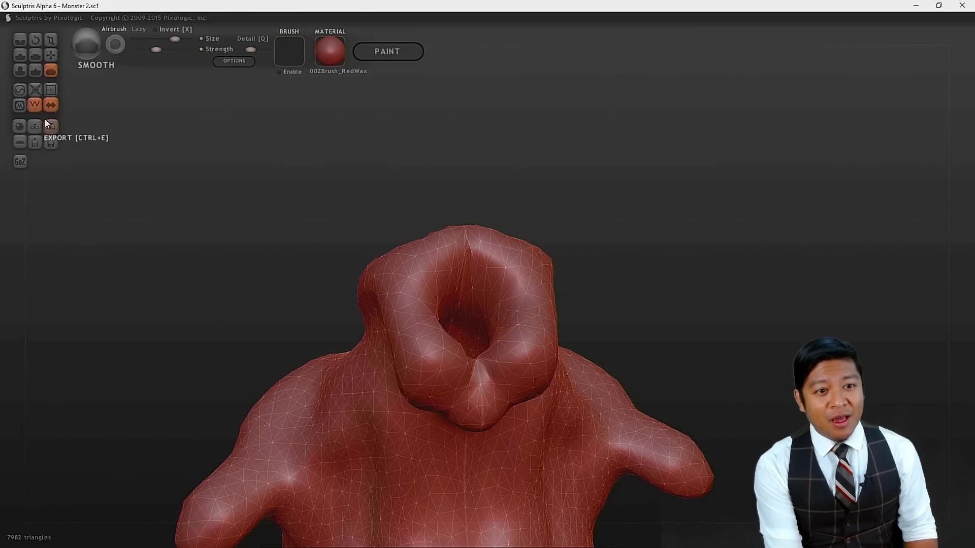
# - Simplify the mesh along the centre creases above and below the mouth opening with the Reduce Brush
pyautogui.click(19, 94)
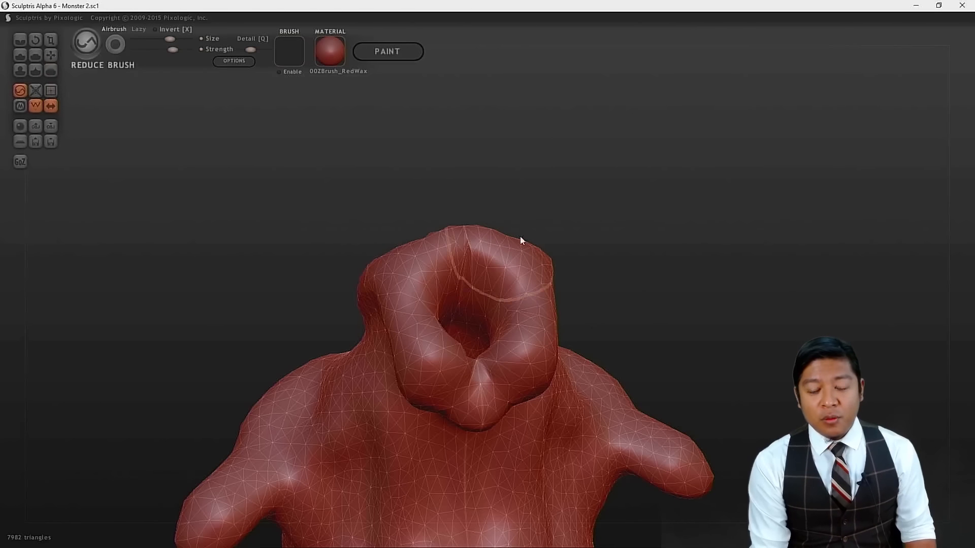
pyautogui.scroll(4, 558, 258)
pyautogui.scroll(1, 555, 257)
pyautogui.scroll(-2, 457, 241)
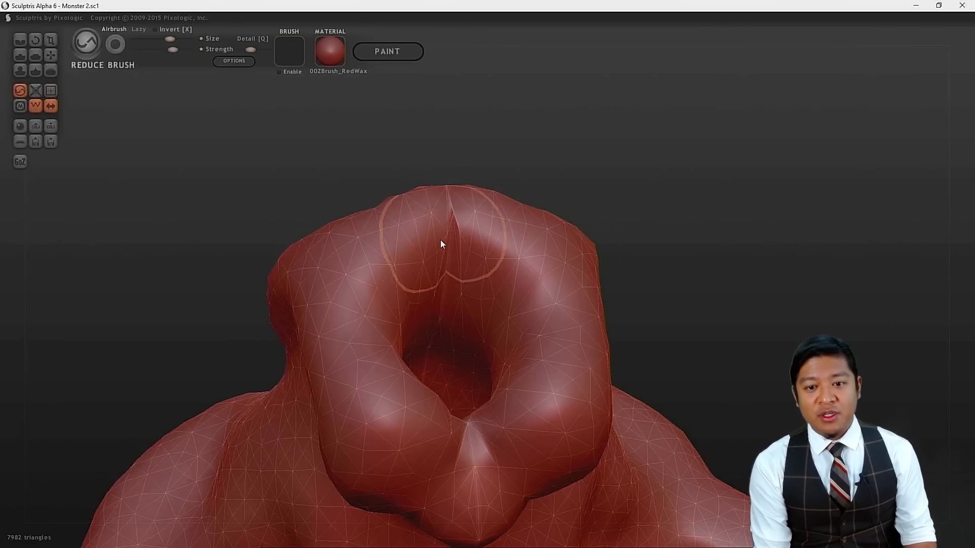
pyautogui.click(442, 236)
pyautogui.moveTo(767, 254)
pyautogui.mouseDown()
pyautogui.moveTo(781, 283)
pyautogui.moveTo(701, 323)
pyautogui.moveTo(741, 334)
pyautogui.moveTo(734, 322)
pyautogui.mouseUp()
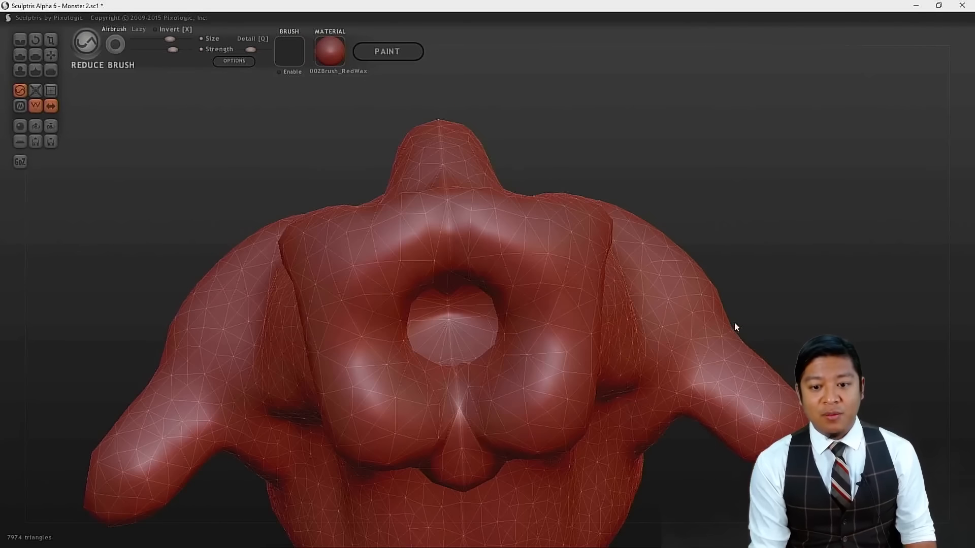
pyautogui.click(455, 401)
pyautogui.moveTo(458, 404); pyautogui.dragTo(470, 380)
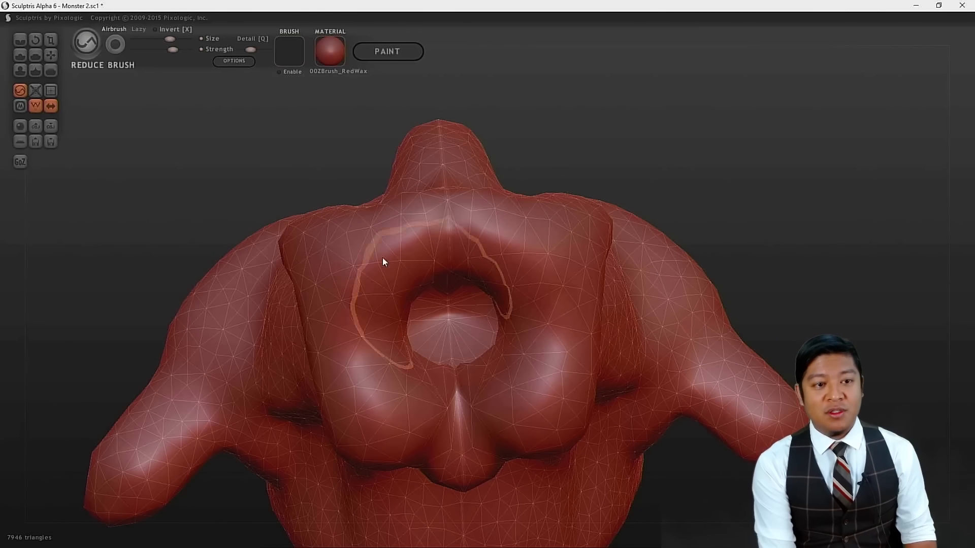
# - Smooth the crease at the centre of the lower lip with the Smooth brush
pyautogui.click(51, 70)
pyautogui.moveTo(435, 397)
pyautogui.mouseDown()
pyautogui.moveTo(488, 404)
pyautogui.moveTo(464, 406)
pyautogui.mouseUp()
pyautogui.moveTo(798, 226); pyautogui.dragTo(807, 165)
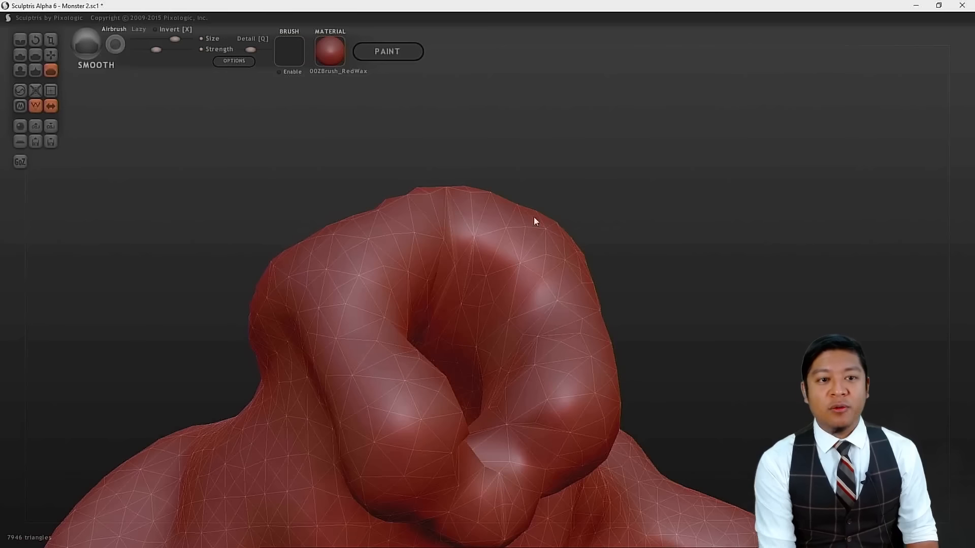
# - Reshape the upper rim of the mouth with the Grab brush to make the opening taller and rounder
pyautogui.click(50, 55)
pyautogui.moveTo(617, 290); pyautogui.dragTo(777, 294)
pyautogui.moveTo(504, 250); pyautogui.dragTo(558, 227)
pyautogui.moveTo(655, 302)
pyautogui.mouseDown()
pyautogui.moveTo(604, 290)
pyautogui.moveTo(588, 320)
pyautogui.moveTo(541, 308)
pyautogui.moveTo(553, 298)
pyautogui.moveTo(585, 306)
pyautogui.mouseUp()
pyautogui.moveTo(711, 322); pyautogui.dragTo(830, 316)
pyautogui.moveTo(498, 258)
pyautogui.mouseDown()
pyautogui.moveTo(452, 264)
pyautogui.moveTo(461, 269)
pyautogui.moveTo(447, 248)
pyautogui.mouseUp()
pyautogui.moveTo(709, 432); pyautogui.dragTo(520, 399)
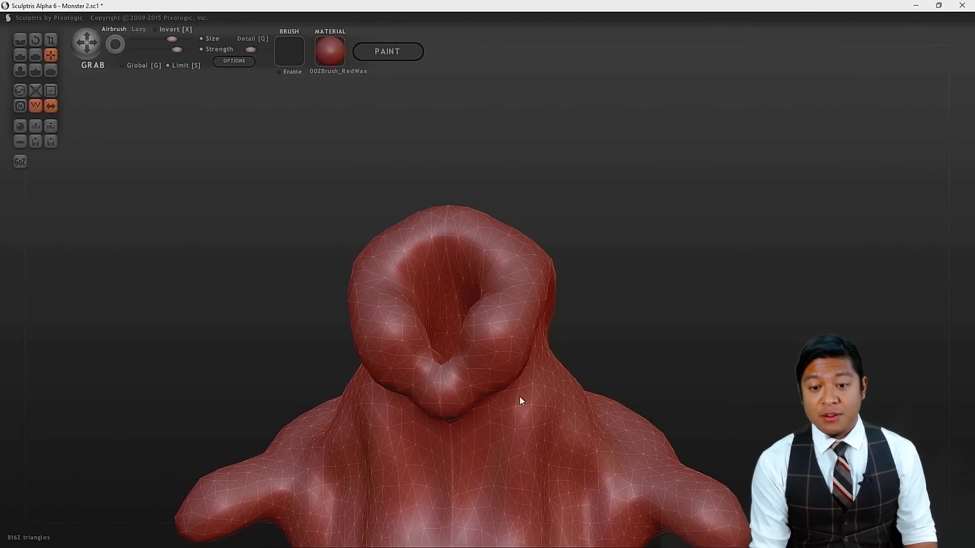
# - Pull the cheeks and lower sides of the mouth outward with the Grab brush to widen and round the head
pyautogui.moveTo(516, 338); pyautogui.dragTo(539, 350)
pyautogui.moveTo(665, 307)
pyautogui.mouseDown()
pyautogui.moveTo(702, 357)
pyautogui.moveTo(743, 373)
pyautogui.moveTo(674, 286)
pyautogui.moveTo(727, 333)
pyautogui.moveTo(772, 342)
pyautogui.moveTo(831, 319)
pyautogui.moveTo(665, 349)
pyautogui.mouseUp()
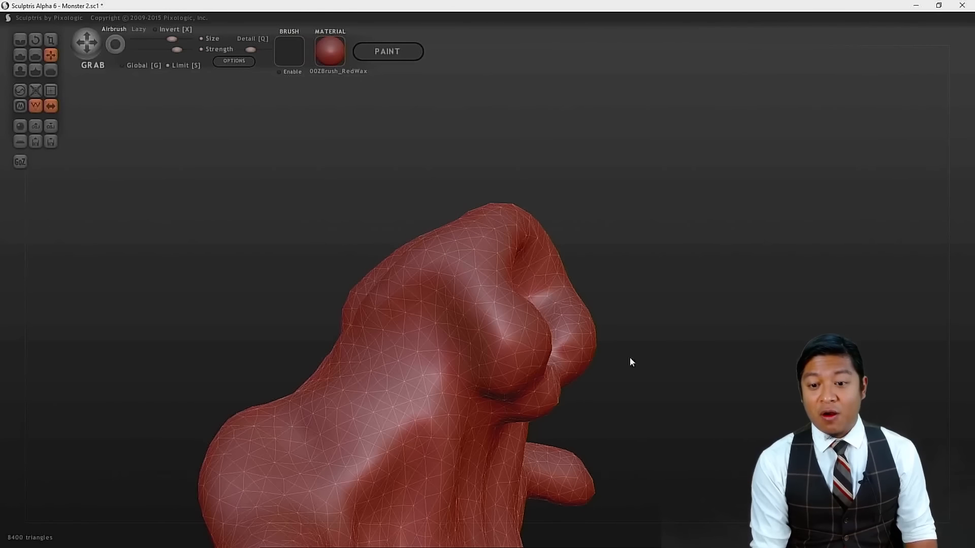
pyautogui.moveTo(534, 378)
pyautogui.mouseDown()
pyautogui.moveTo(543, 373)
pyautogui.moveTo(553, 392)
pyautogui.mouseUp()
pyautogui.moveTo(663, 406)
pyautogui.mouseDown()
pyautogui.moveTo(574, 390)
pyautogui.moveTo(536, 366)
pyautogui.moveTo(550, 364)
pyautogui.mouseUp()
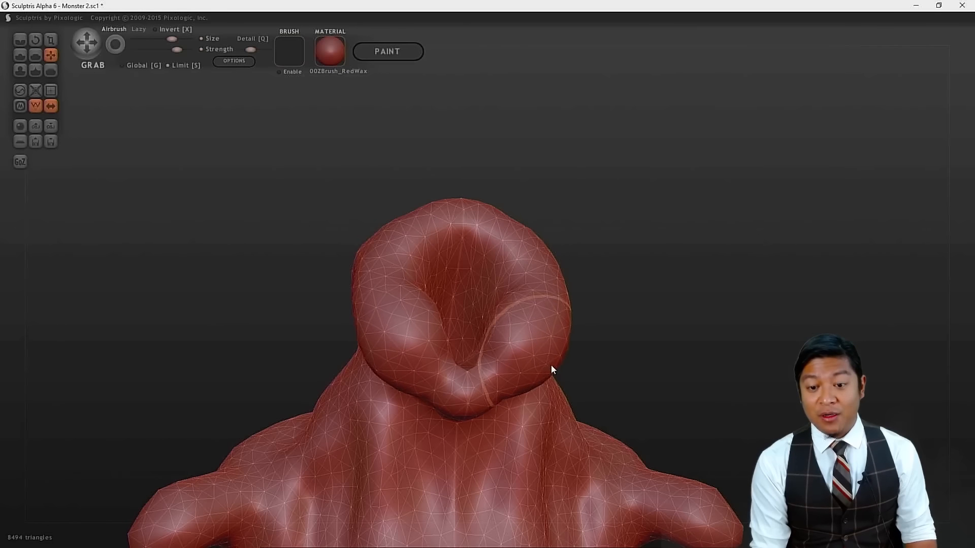
pyautogui.moveTo(683, 338)
pyautogui.mouseDown()
pyautogui.moveTo(665, 371)
pyautogui.moveTo(672, 388)
pyautogui.mouseUp()
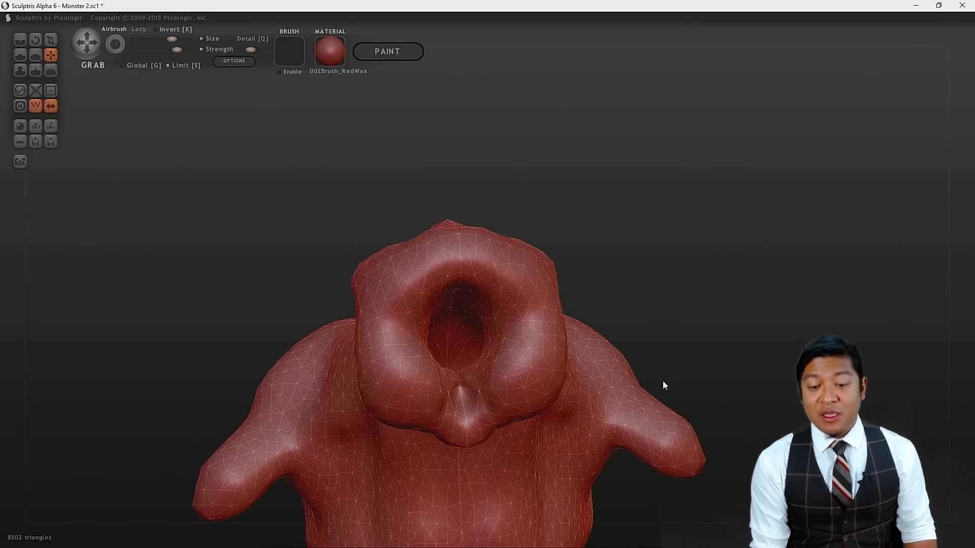
pyautogui.moveTo(507, 367); pyautogui.dragTo(526, 367)
pyautogui.moveTo(720, 312)
pyautogui.mouseDown()
pyautogui.moveTo(720, 279)
pyautogui.moveTo(644, 243)
pyautogui.moveTo(694, 244)
pyautogui.moveTo(542, 292)
pyautogui.moveTo(522, 275)
pyautogui.moveTo(538, 275)
pyautogui.mouseUp()
# - Check the mouth opening's shape up close and save the model
pyautogui.moveTo(637, 200); pyautogui.dragTo(675, 235)
pyautogui.keyDown('alt'); pyautogui.moveTo(656, 300); pyautogui.dragTo(675, 230); pyautogui.keyUp('alt')
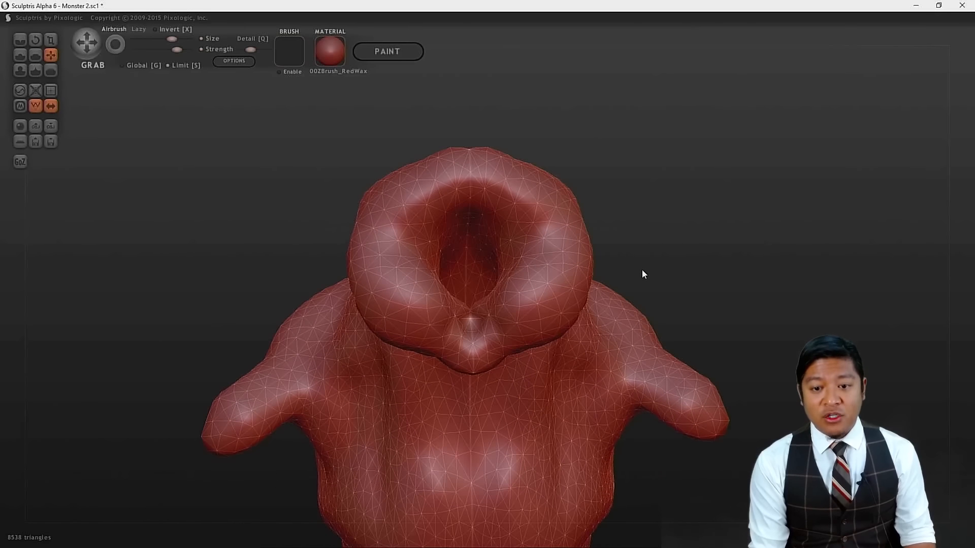
pyautogui.scroll(5, 641, 270)
pyautogui.scroll(2, 771, 239)
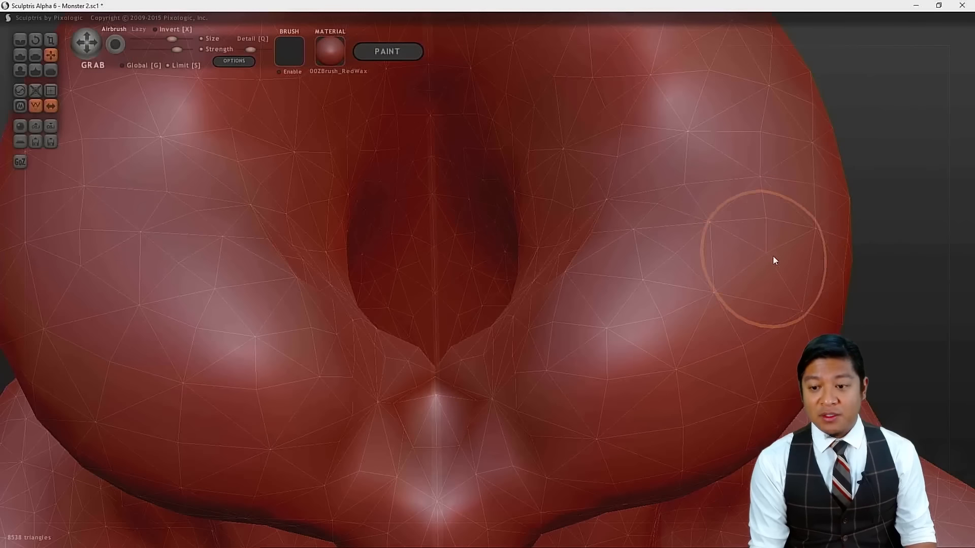
pyautogui.scroll(-6, 759, 254)
pyautogui.hotkey('ctrl', 's')
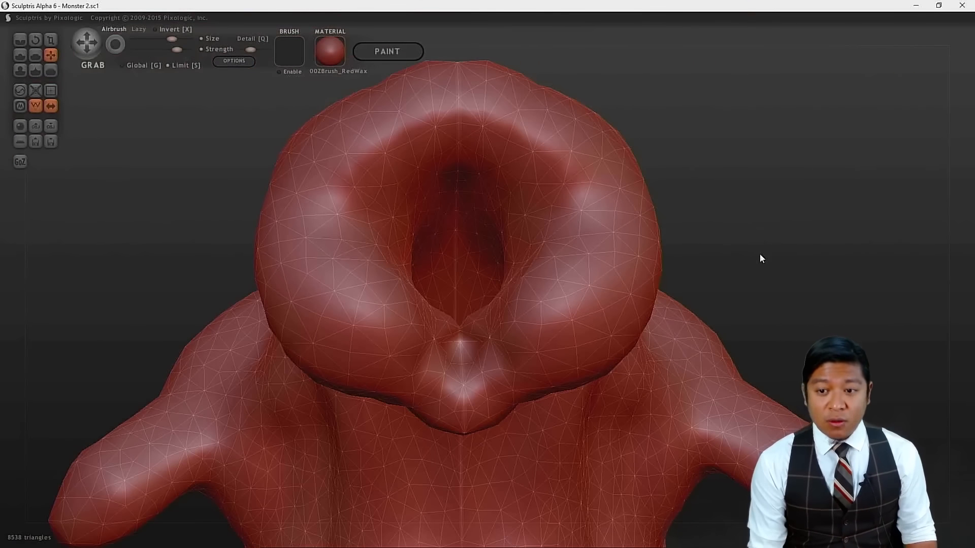
# - Smooth the inner rim and centre crease of the lower lip with the Smooth brush
pyautogui.moveTo(784, 208); pyautogui.dragTo(750, 238)
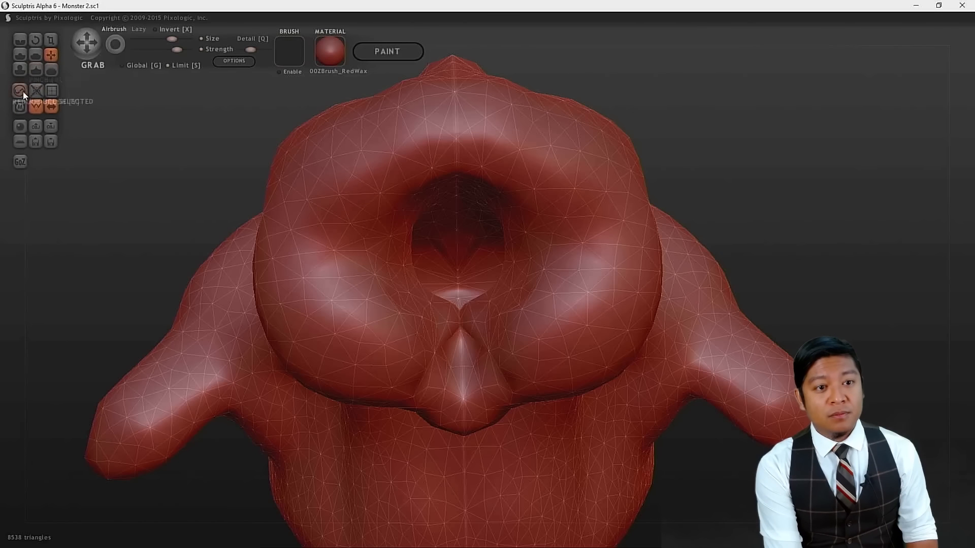
pyautogui.click(52, 69)
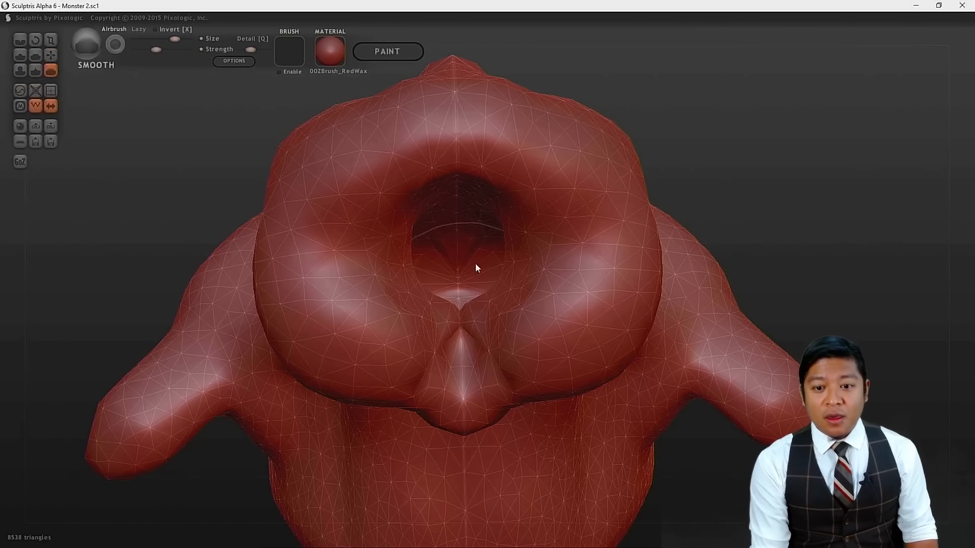
pyautogui.moveTo(474, 292)
pyautogui.mouseDown()
pyautogui.moveTo(462, 300)
pyautogui.moveTo(463, 320)
pyautogui.moveTo(446, 327)
pyautogui.moveTo(514, 302)
pyautogui.mouseUp()
pyautogui.moveTo(810, 227)
pyautogui.mouseDown()
pyautogui.moveTo(826, 225)
pyautogui.moveTo(827, 254)
pyautogui.moveTo(837, 219)
pyautogui.mouseUp()
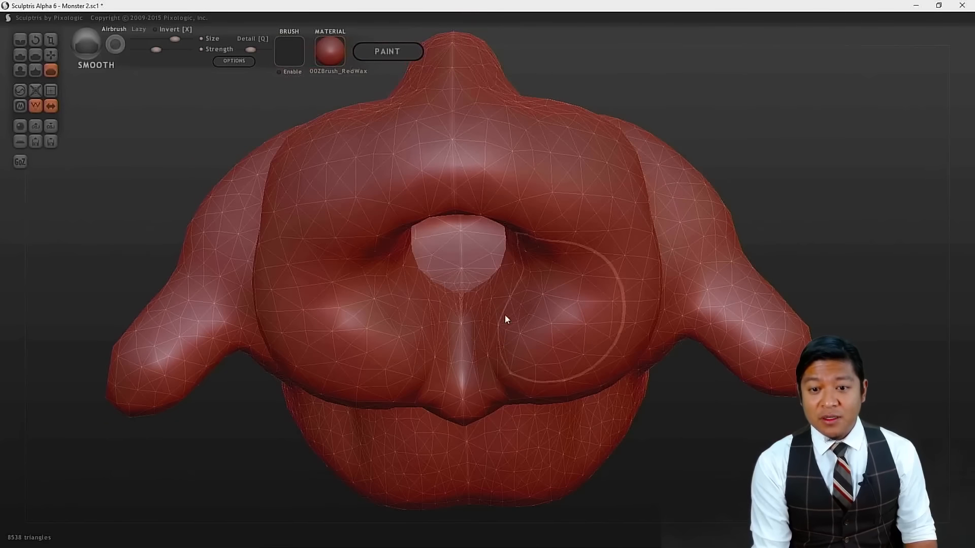
pyautogui.moveTo(461, 318); pyautogui.dragTo(453, 301)
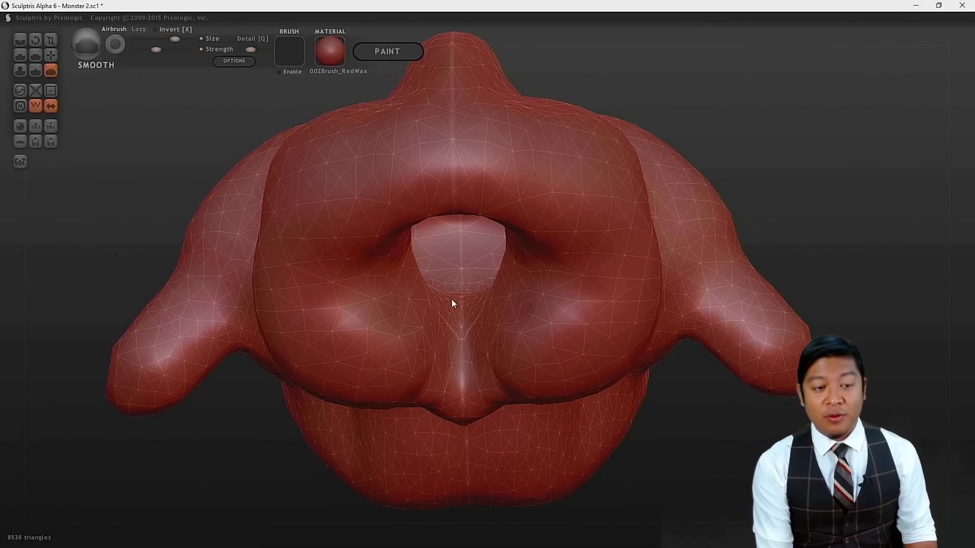
# - Reduce the dense mesh at the centre of the lower lip with the Reduce brush and save the model
pyautogui.click(20, 91)
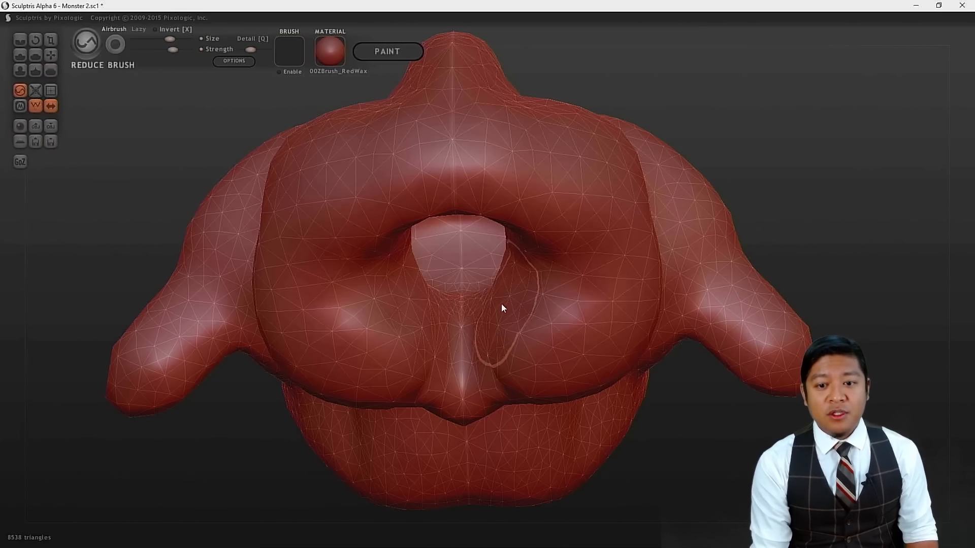
pyautogui.moveTo(479, 294); pyautogui.dragTo(468, 299)
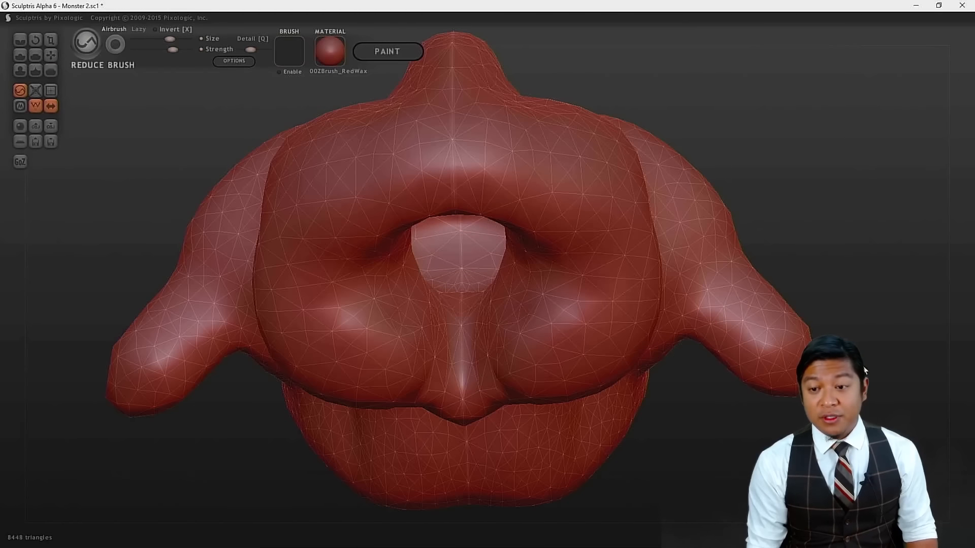
pyautogui.moveTo(911, 300)
pyautogui.mouseDown()
pyautogui.moveTo(883, 204)
pyautogui.moveTo(912, 174)
pyautogui.moveTo(890, 220)
pyautogui.moveTo(744, 205)
pyautogui.moveTo(736, 191)
pyautogui.moveTo(754, 189)
pyautogui.moveTo(829, 253)
pyautogui.moveTo(954, 239)
pyautogui.moveTo(973, 226)
pyautogui.moveTo(949, 239)
pyautogui.moveTo(853, 227)
pyautogui.moveTo(696, 342)
pyautogui.moveTo(668, 282)
pyautogui.moveTo(657, 311)
pyautogui.moveTo(659, 296)
pyautogui.mouseUp()
pyautogui.scroll(3, 670, 297)
pyautogui.scroll(2, 680, 296)
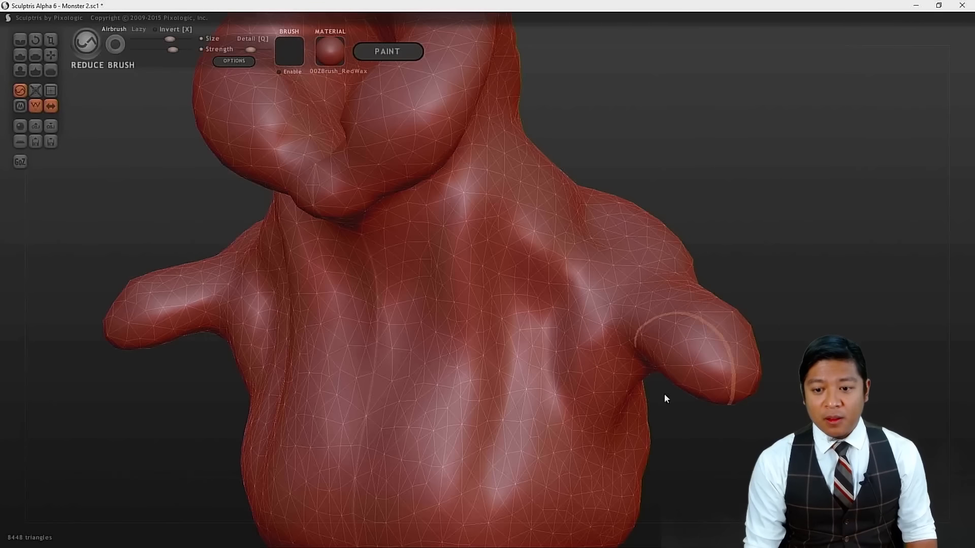
pyautogui.keyDown('alt'); pyautogui.moveTo(690, 480); pyautogui.dragTo(707, 184); pyautogui.keyUp('alt')
pyautogui.moveTo(785, 286)
pyautogui.mouseDown()
pyautogui.moveTo(812, 292)
pyautogui.moveTo(801, 284)
pyautogui.mouseUp()
pyautogui.scroll(-5, 768, 288)
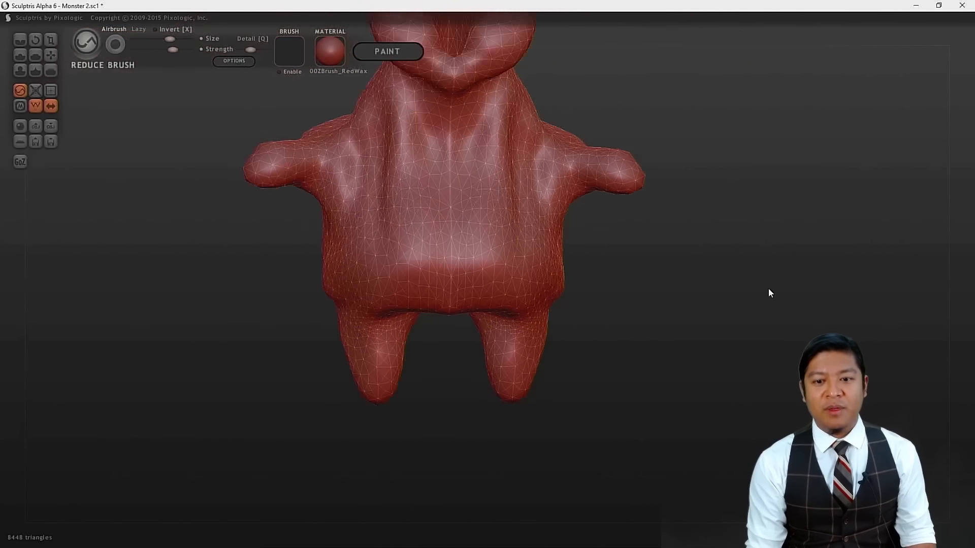
pyautogui.scroll(2, 761, 285)
pyautogui.scroll(1, 760, 288)
pyautogui.scroll(-2, 760, 287)
pyautogui.hotkey('ctrl', 's')
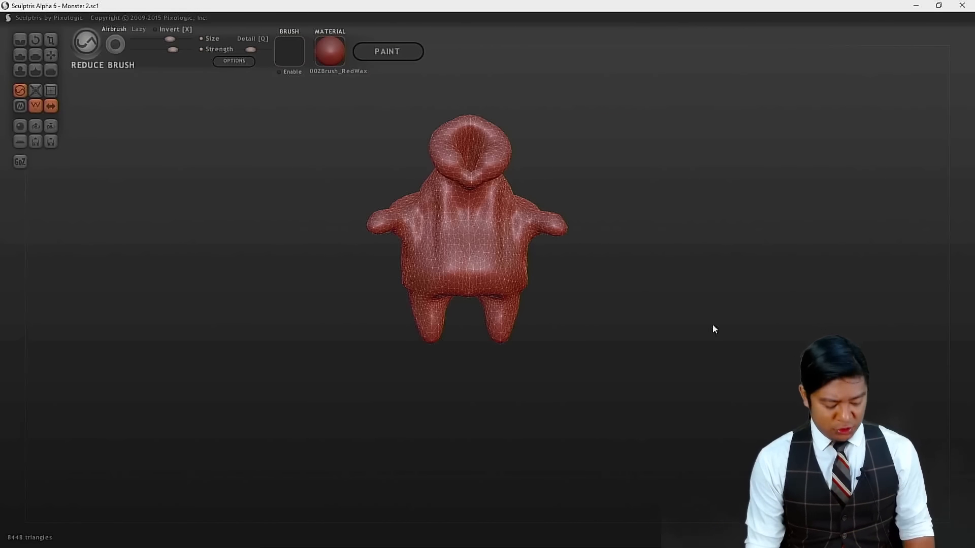
# - Push the hips and outer sides of the legs inward with the Grab brush to slim the legs and round the body's base
pyautogui.moveTo(678, 299)
pyautogui.keyDown('alt'); pyautogui.mouseDown()
pyautogui.moveTo(669, 361)
pyautogui.moveTo(663, 342)
pyautogui.moveTo(666, 374)
pyautogui.moveTo(683, 331)
pyautogui.moveTo(672, 433)
pyautogui.moveTo(658, 354)
pyautogui.moveTo(441, 337)
pyautogui.moveTo(873, 342)
pyautogui.moveTo(700, 344)
pyautogui.moveTo(641, 329)
pyautogui.moveTo(659, 372)
pyautogui.moveTo(682, 351)
pyautogui.moveTo(681, 316)
pyautogui.moveTo(672, 318)
pyautogui.mouseUp(); pyautogui.keyUp('alt')
pyautogui.moveTo(633, 379); pyautogui.dragTo(620, 319)
pyautogui.scroll(5, 621, 327)
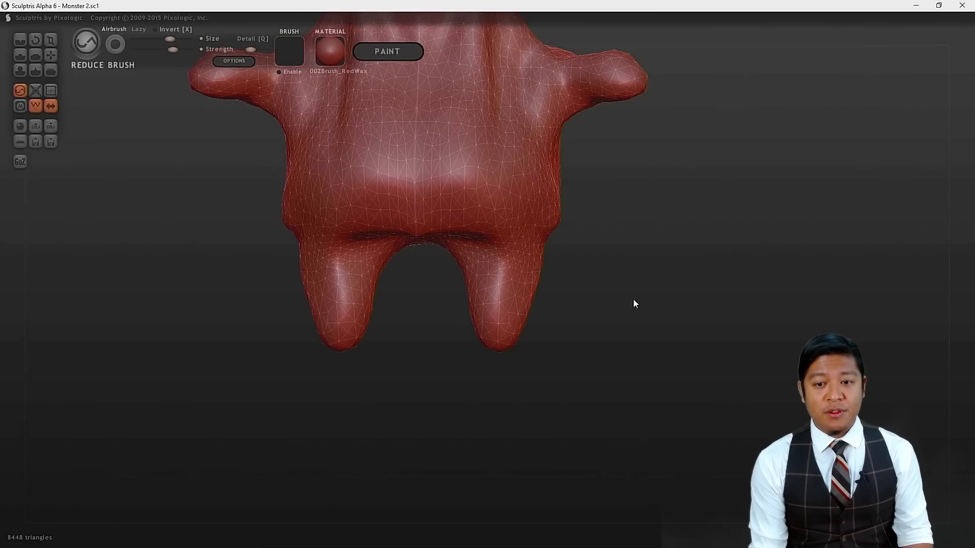
pyautogui.click(49, 57)
pyautogui.moveTo(526, 266)
pyautogui.mouseDown()
pyautogui.moveTo(547, 275)
pyautogui.moveTo(536, 260)
pyautogui.moveTo(476, 275)
pyautogui.mouseUp()
pyautogui.moveTo(498, 339)
pyautogui.mouseDown()
pyautogui.moveTo(488, 347)
pyautogui.moveTo(483, 332)
pyautogui.mouseUp()
pyautogui.moveTo(483, 275); pyautogui.dragTo(469, 272)
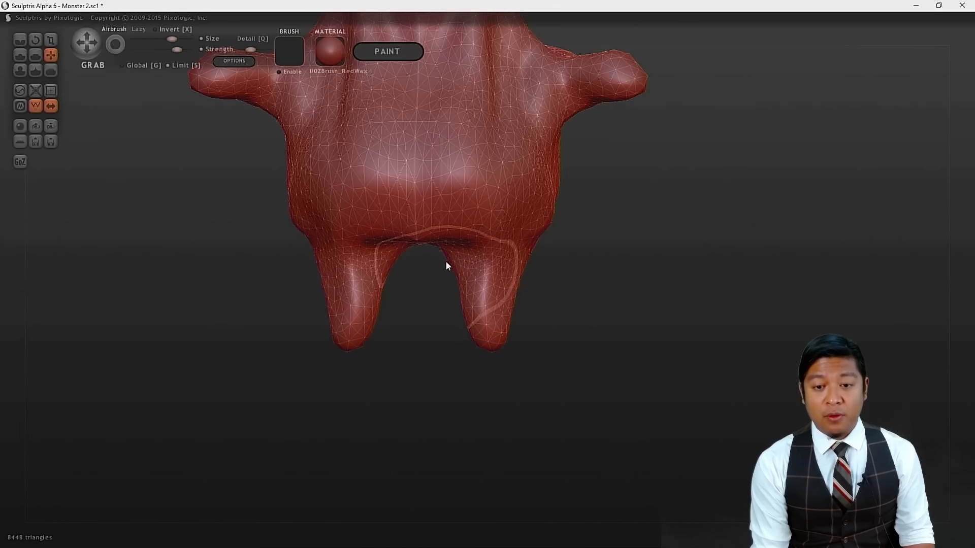
pyautogui.moveTo(623, 339)
pyautogui.mouseDown()
pyautogui.moveTo(476, 323)
pyautogui.moveTo(427, 344)
pyautogui.moveTo(637, 328)
pyautogui.mouseUp()
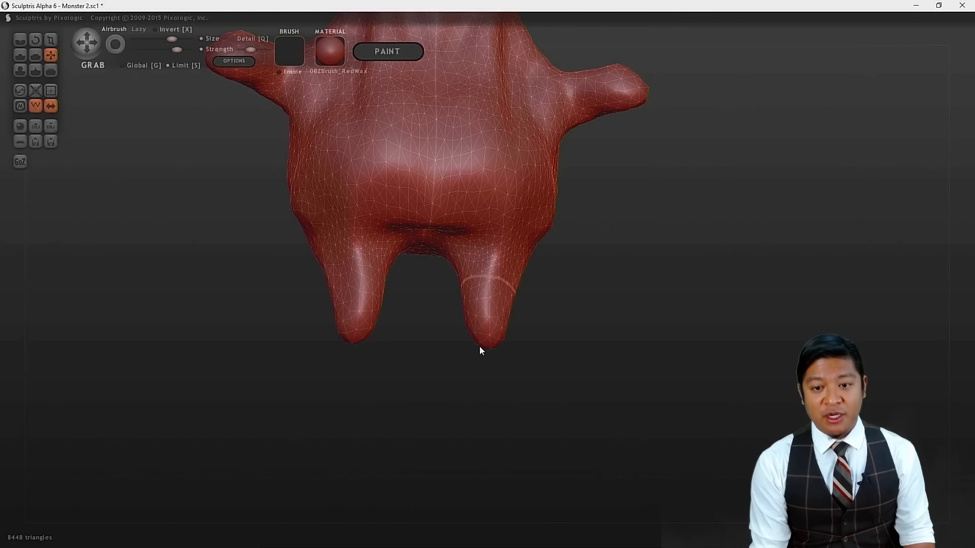
pyautogui.moveTo(446, 394)
pyautogui.mouseDown()
pyautogui.moveTo(619, 418)
pyautogui.moveTo(644, 437)
pyautogui.moveTo(507, 441)
pyautogui.moveTo(394, 431)
pyautogui.moveTo(435, 380)
pyautogui.mouseUp()
pyautogui.scroll(-5, 479, 370)
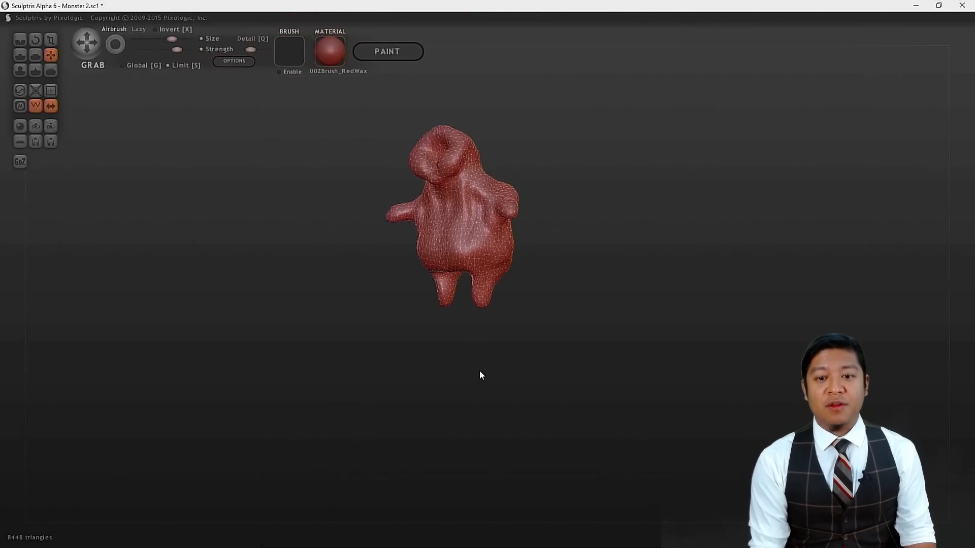
pyautogui.scroll(3, 480, 366)
pyautogui.scroll(-3, 481, 373)
pyautogui.moveTo(482, 381); pyautogui.dragTo(521, 382)
pyautogui.scroll(6, 579, 348)
pyautogui.scroll(1, 594, 344)
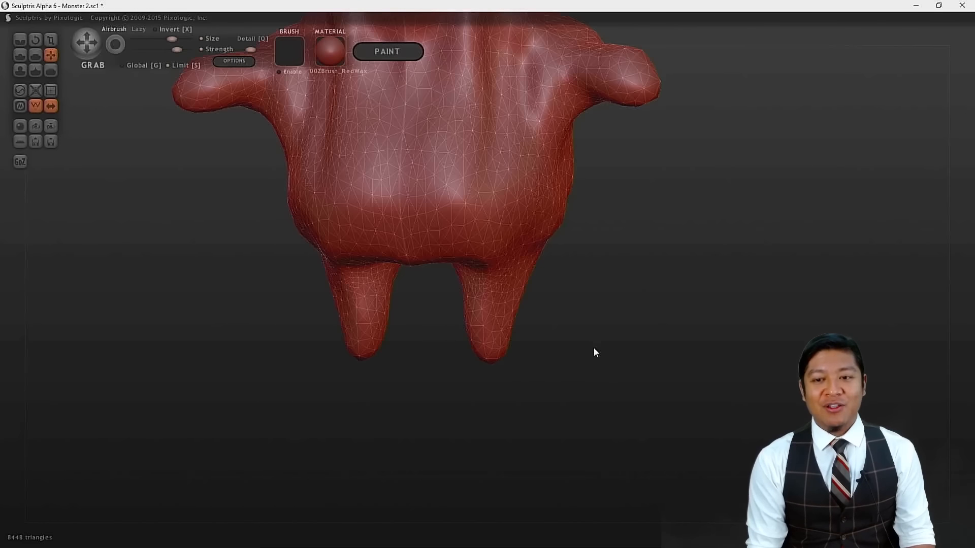
# - Try building long feet out of the leg tips with the Draw brush, and undo the strokes
pyautogui.scroll(3, 593, 348)
pyautogui.scroll(3, 589, 348)
pyautogui.keyDown('alt'); pyautogui.moveTo(594, 472); pyautogui.dragTo(599, 355); pyautogui.keyUp('alt')
pyautogui.click(21, 54)
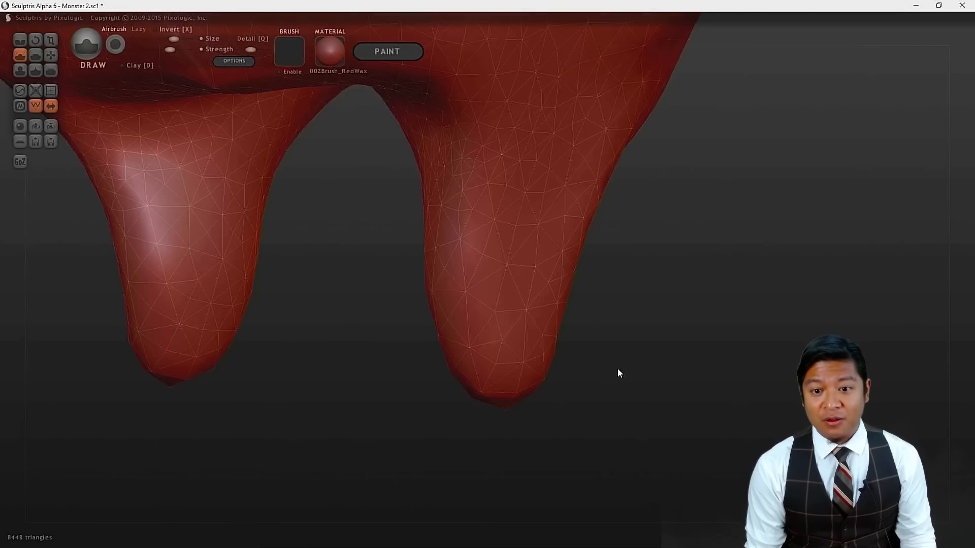
pyautogui.moveTo(512, 377)
pyautogui.mouseDown()
pyautogui.moveTo(510, 364)
pyautogui.moveTo(500, 381)
pyautogui.moveTo(511, 395)
pyautogui.mouseUp()
pyautogui.moveTo(627, 436)
pyautogui.mouseDown()
pyautogui.moveTo(556, 440)
pyautogui.moveTo(531, 378)
pyautogui.moveTo(507, 381)
pyautogui.moveTo(501, 417)
pyautogui.moveTo(522, 498)
pyautogui.moveTo(692, 493)
pyautogui.moveTo(570, 437)
pyautogui.mouseUp()
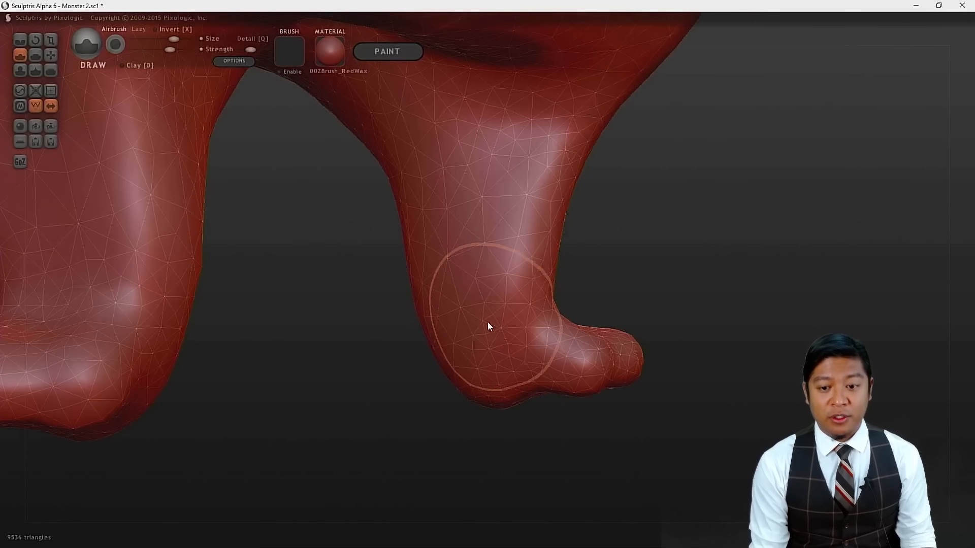
pyautogui.moveTo(443, 367)
pyautogui.mouseDown()
pyautogui.moveTo(528, 377)
pyautogui.moveTo(615, 404)
pyautogui.moveTo(629, 429)
pyautogui.moveTo(625, 385)
pyautogui.mouseUp()
pyautogui.scroll(-12, 622, 407)
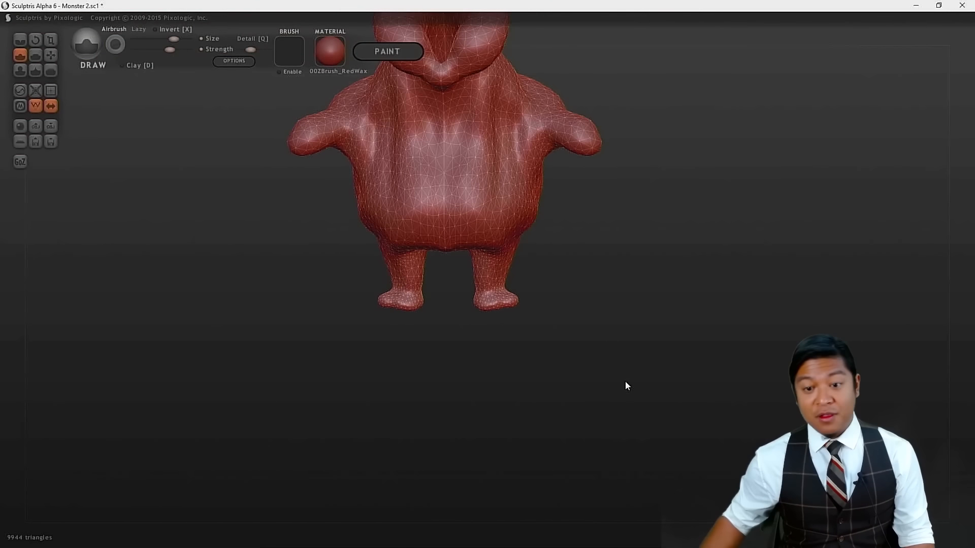
pyautogui.hotkey('ctrl', 'z')
pyautogui.hotkey('ctrl', 'z')
pyautogui.hotkey('ctrl', 'z')
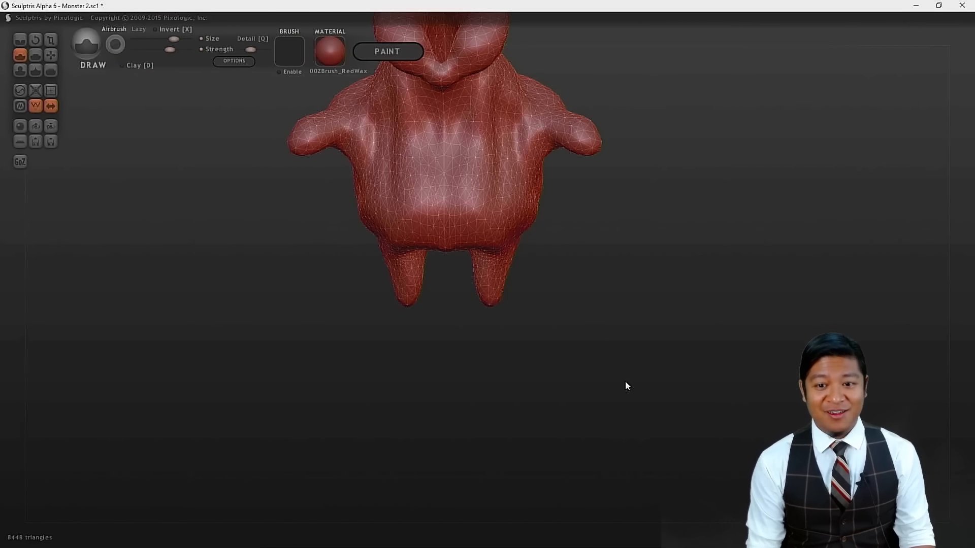
# - Build up the rounded leg tips with short Draw brush strokes to start stubby feet
pyautogui.scroll(10, 507, 352)
pyautogui.moveTo(473, 350); pyautogui.dragTo(507, 372)
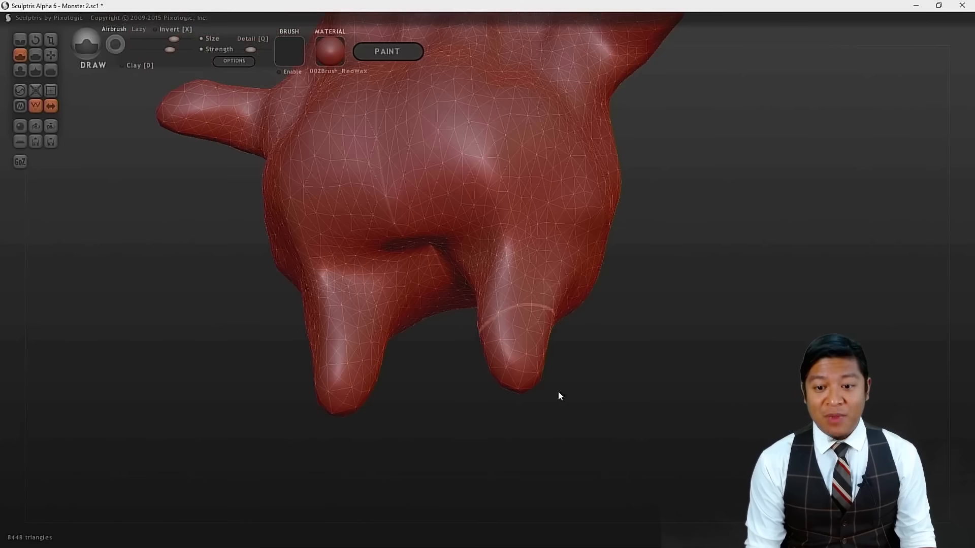
pyautogui.scroll(5, 584, 414)
pyautogui.moveTo(657, 483)
pyautogui.mouseDown()
pyautogui.moveTo(615, 372)
pyautogui.moveTo(591, 446)
pyautogui.moveTo(584, 355)
pyautogui.moveTo(561, 369)
pyautogui.mouseUp()
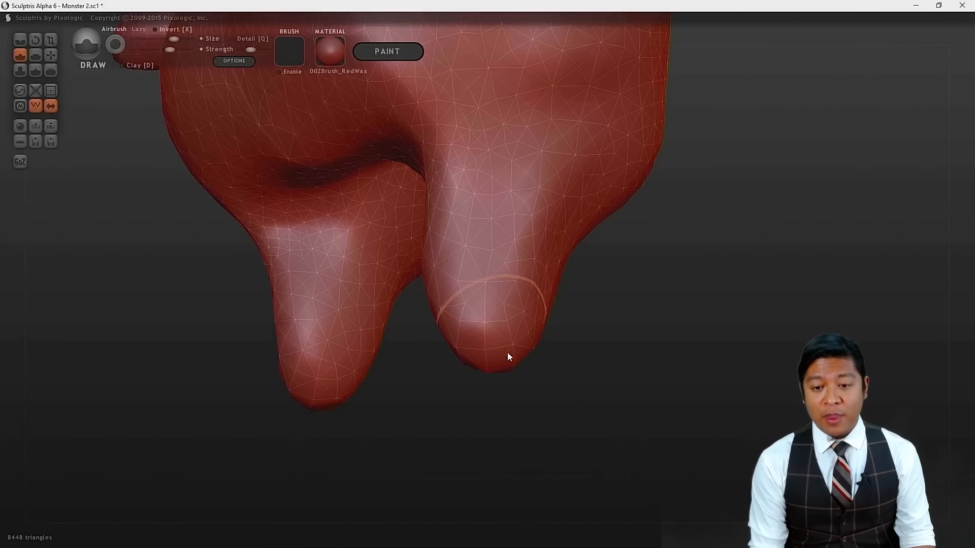
pyautogui.moveTo(507, 352); pyautogui.dragTo(494, 351)
pyautogui.moveTo(589, 401)
pyautogui.mouseDown()
pyautogui.moveTo(614, 408)
pyautogui.moveTo(459, 415)
pyautogui.moveTo(389, 405)
pyautogui.mouseUp()
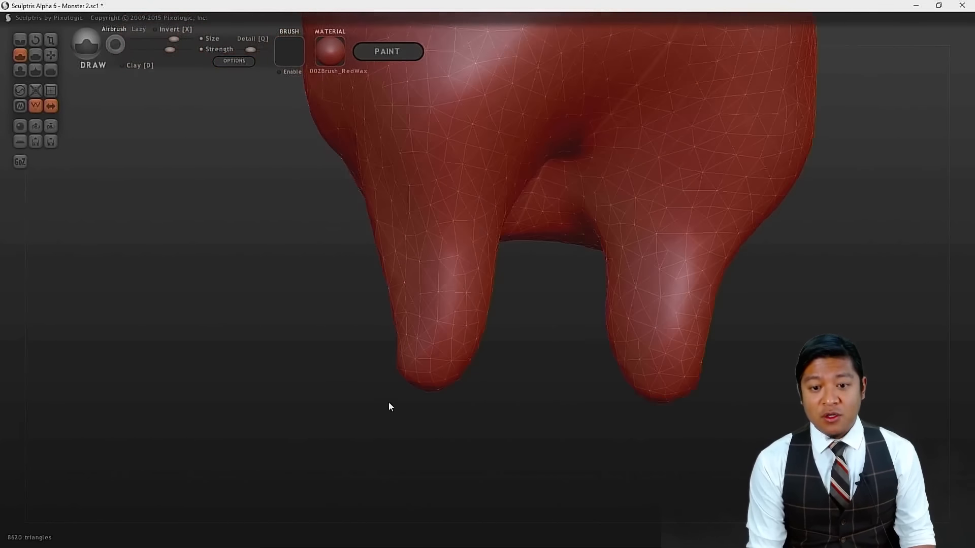
pyautogui.moveTo(411, 366); pyautogui.dragTo(440, 375)
pyautogui.moveTo(396, 422); pyautogui.dragTo(508, 406)
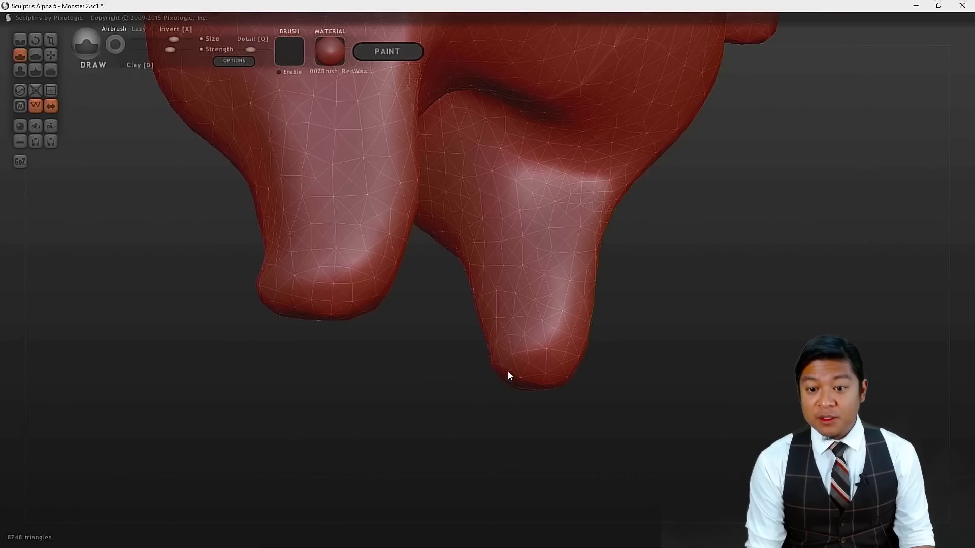
# - Undo the oversized foot stroke and widen the feet with smaller Draw brush strokes along their front and sides
pyautogui.moveTo(571, 358)
pyautogui.mouseDown()
pyautogui.moveTo(504, 352)
pyautogui.moveTo(449, 413)
pyautogui.moveTo(513, 450)
pyautogui.moveTo(577, 463)
pyautogui.mouseUp()
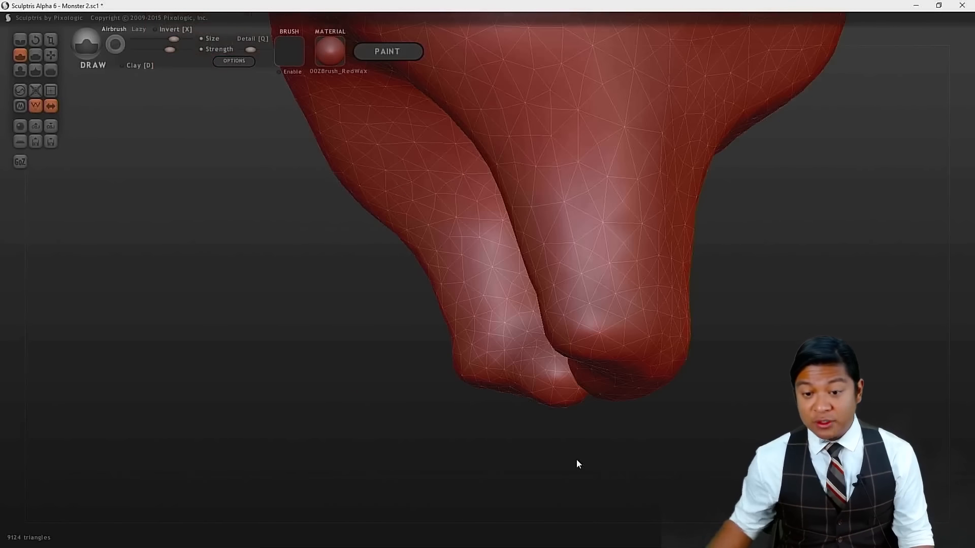
pyautogui.hotkey('ctrl', 'z')
pyautogui.moveTo(500, 435); pyautogui.dragTo(538, 421)
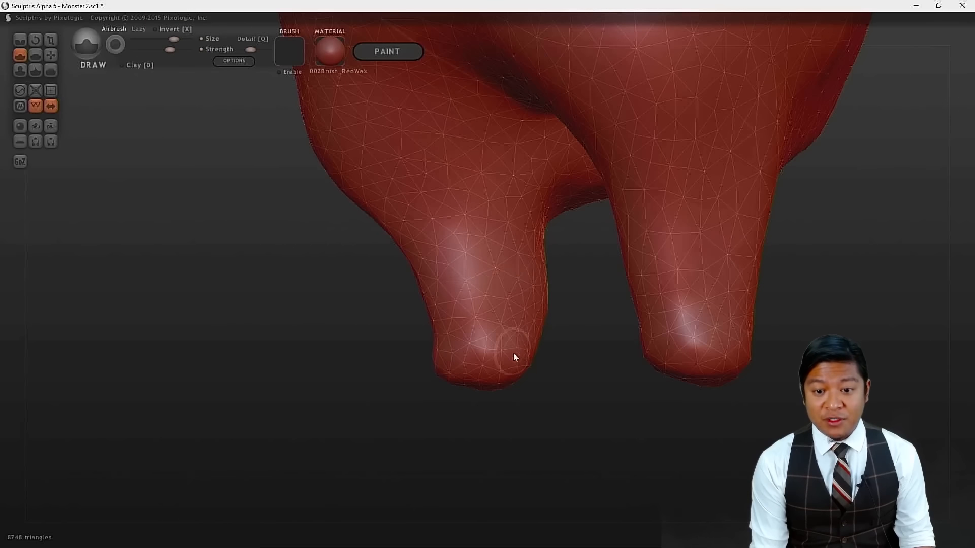
pyautogui.moveTo(513, 352); pyautogui.dragTo(436, 368)
pyautogui.moveTo(657, 429)
pyautogui.mouseDown()
pyautogui.moveTo(483, 431)
pyautogui.moveTo(470, 410)
pyautogui.mouseUp()
pyautogui.click(490, 358)
pyautogui.moveTo(491, 358); pyautogui.dragTo(545, 364)
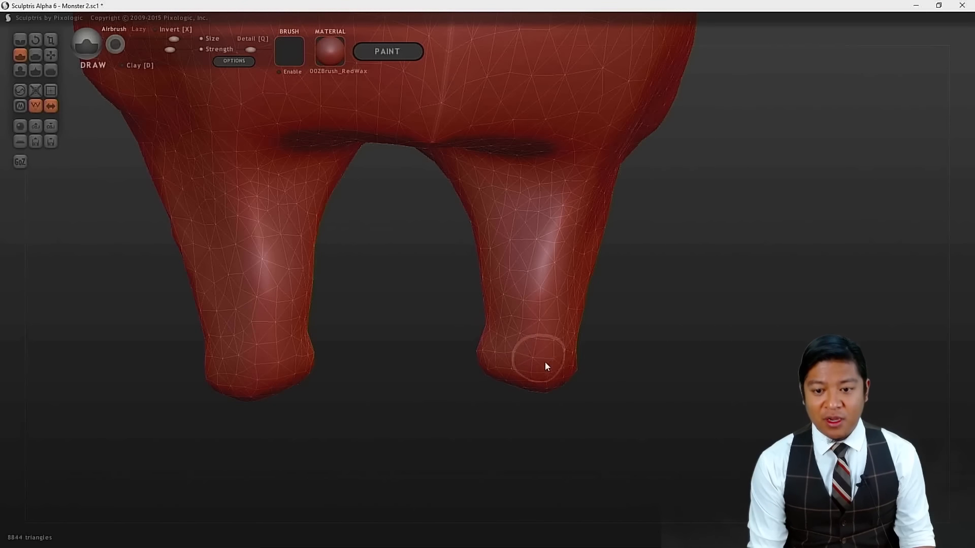
# - Thicken the feet around their sides and soles with the Draw brush to form broad, flat-bottomed stubs
pyautogui.moveTo(696, 381)
pyautogui.mouseDown()
pyautogui.moveTo(620, 389)
pyautogui.moveTo(531, 375)
pyautogui.moveTo(508, 385)
pyautogui.mouseUp()
pyautogui.moveTo(507, 344)
pyautogui.mouseDown()
pyautogui.moveTo(501, 327)
pyautogui.moveTo(426, 353)
pyautogui.mouseUp()
pyautogui.moveTo(498, 455)
pyautogui.mouseDown()
pyautogui.moveTo(618, 453)
pyautogui.moveTo(559, 366)
pyautogui.moveTo(486, 367)
pyautogui.moveTo(492, 378)
pyautogui.mouseUp()
pyautogui.moveTo(485, 427)
pyautogui.mouseDown()
pyautogui.moveTo(632, 451)
pyautogui.moveTo(752, 442)
pyautogui.mouseUp()
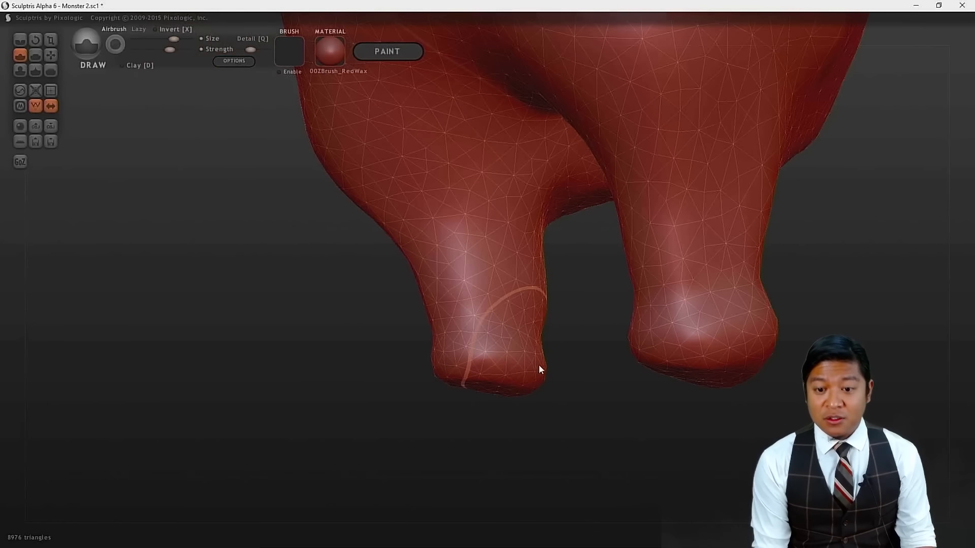
pyautogui.moveTo(405, 440)
pyautogui.mouseDown()
pyautogui.moveTo(541, 445)
pyautogui.moveTo(494, 368)
pyautogui.moveTo(443, 367)
pyautogui.moveTo(425, 370)
pyautogui.moveTo(394, 435)
pyautogui.moveTo(692, 427)
pyautogui.moveTo(694, 361)
pyautogui.moveTo(566, 323)
pyautogui.mouseUp()
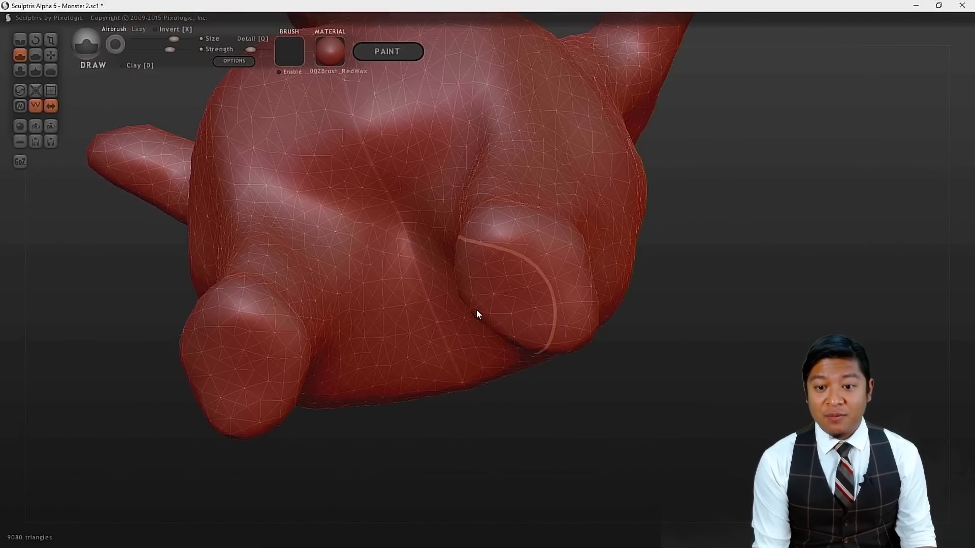
pyautogui.moveTo(524, 300); pyautogui.dragTo(546, 289)
pyautogui.moveTo(704, 356); pyautogui.dragTo(665, 327)
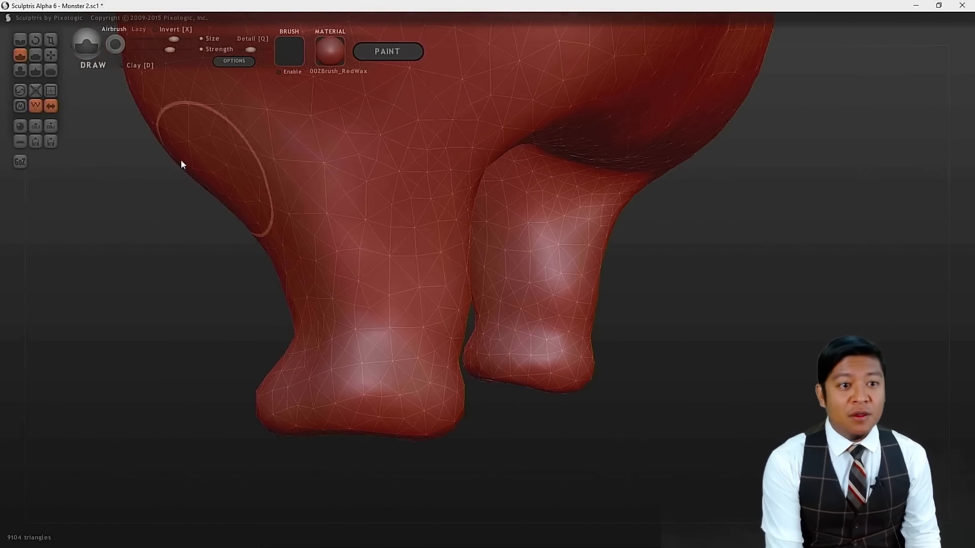
# - Adjust the shape of the lower legs with the Grab brush and save the model
pyautogui.click(50, 57)
pyautogui.moveTo(465, 327); pyautogui.dragTo(444, 327)
pyautogui.moveTo(609, 495); pyautogui.dragTo(704, 463)
pyautogui.scroll(-6, 719, 392)
pyautogui.moveTo(720, 389); pyautogui.dragTo(559, 425)
pyautogui.scroll(8, 579, 413)
pyautogui.scroll(-8, 620, 404)
pyautogui.hotkey('ctrl', 's')
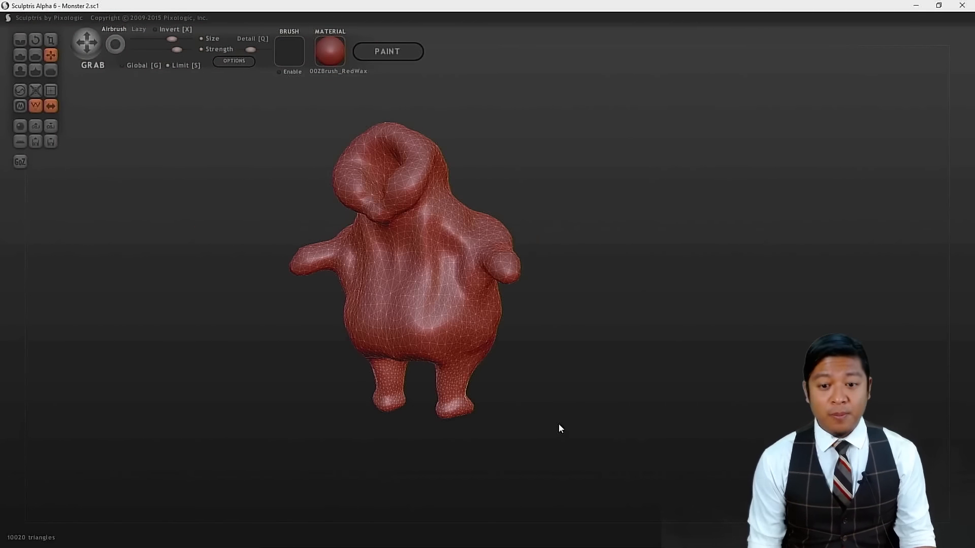
# - Switch to the Draw brush for sculpting the chest and neck, trying a smaller brush before restoring its larger size
pyautogui.scroll(6, 603, 375)
pyautogui.keyDown('alt'); pyautogui.moveTo(590, 445); pyautogui.dragTo(752, 255); pyautogui.keyUp('alt')
pyautogui.scroll(4, 684, 382)
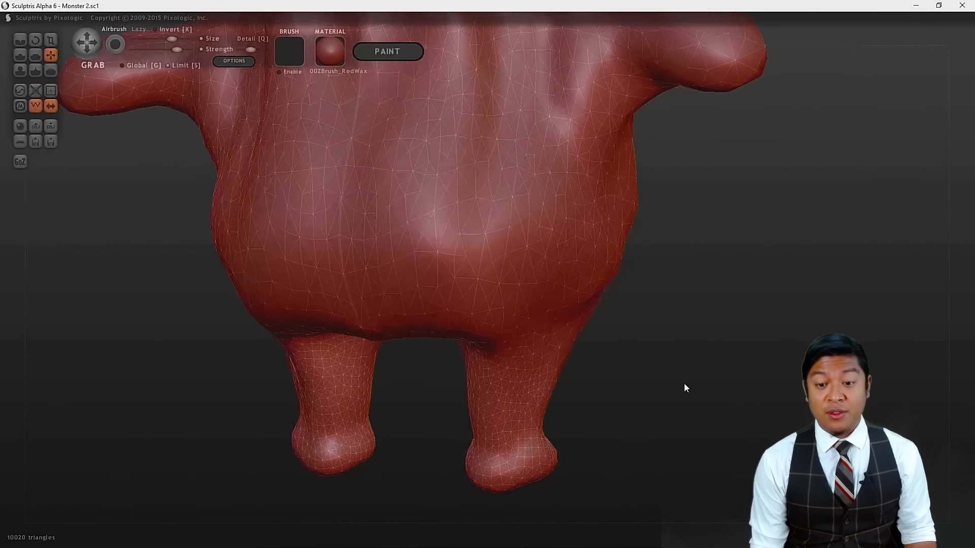
pyautogui.keyDown('alt'); pyautogui.moveTo(673, 325); pyautogui.dragTo(679, 454); pyautogui.keyUp('alt')
pyautogui.moveTo(731, 488); pyautogui.dragTo(609, 447)
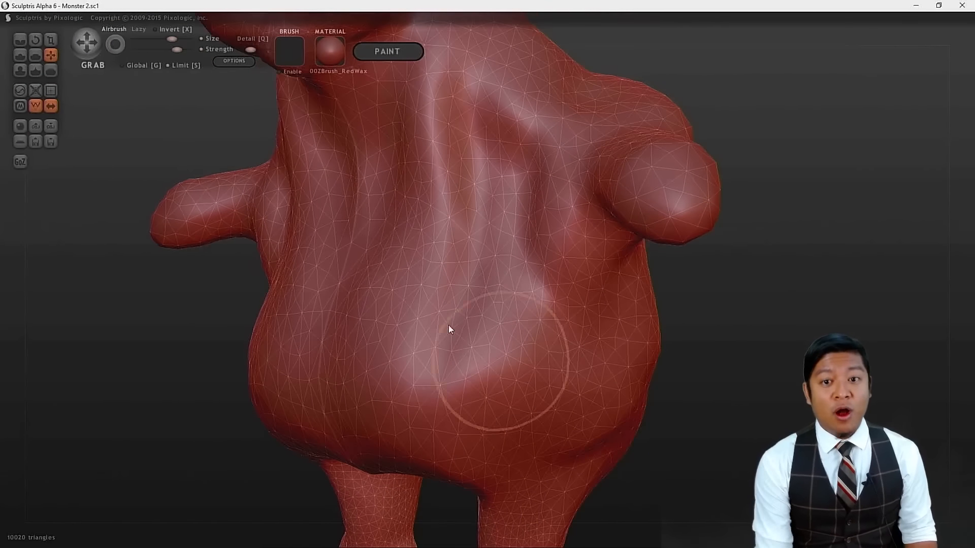
pyautogui.click(19, 55)
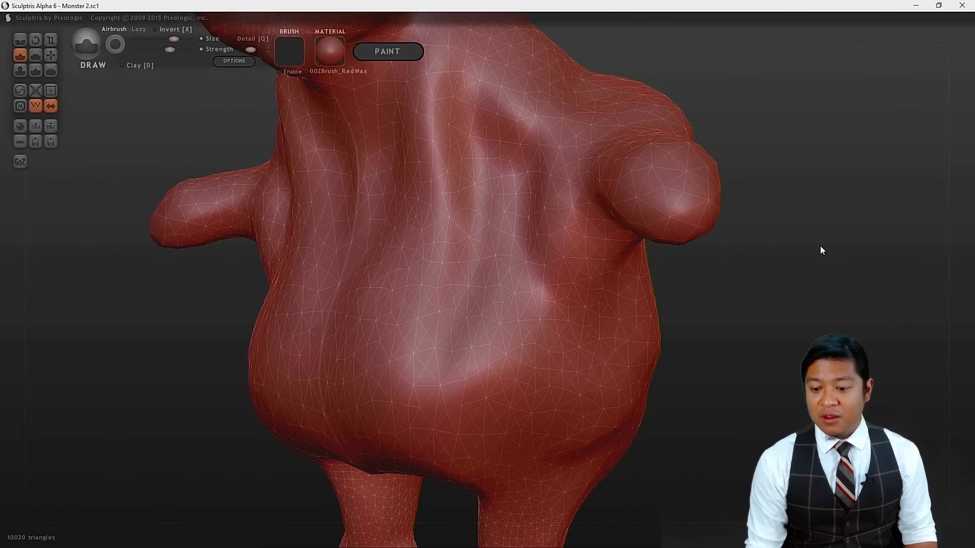
pyautogui.moveTo(787, 254); pyautogui.dragTo(703, 318)
pyautogui.moveTo(679, 259); pyautogui.dragTo(721, 210)
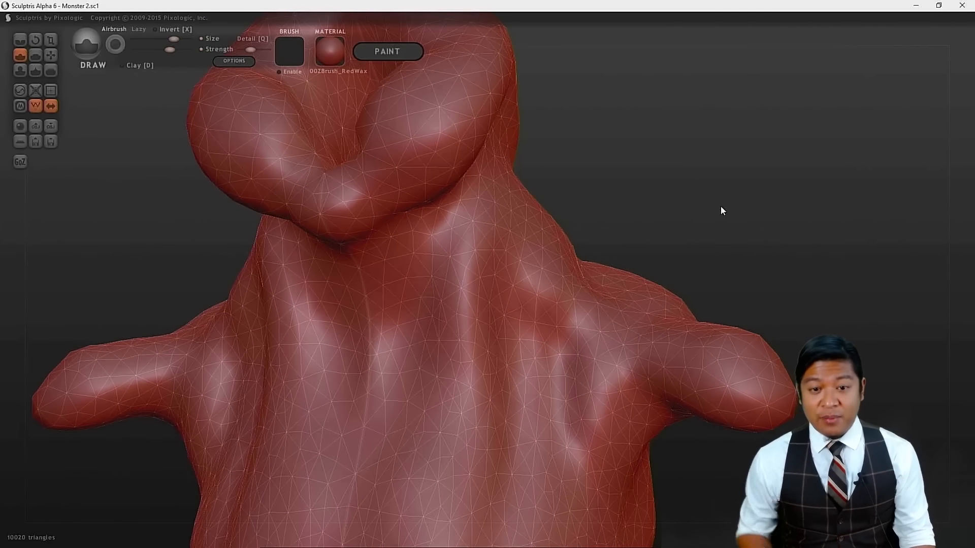
pyautogui.scroll(3, 721, 212)
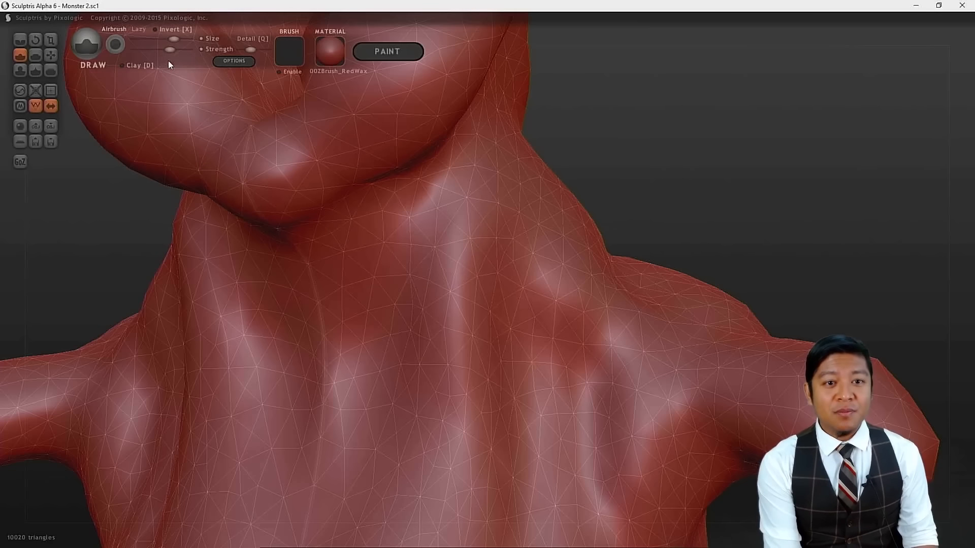
pyautogui.moveTo(171, 39); pyautogui.dragTo(161, 40)
pyautogui.moveTo(850, 223); pyautogui.dragTo(780, 248)
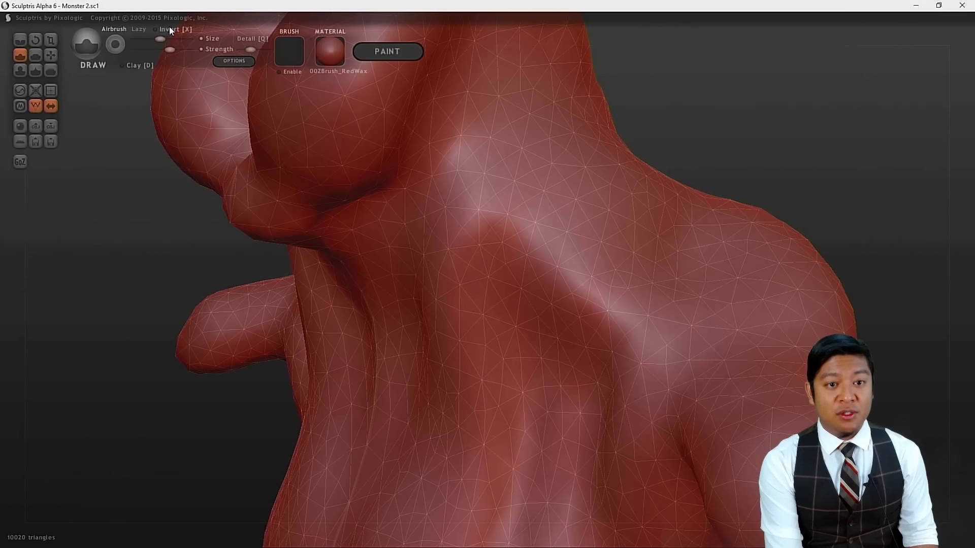
pyautogui.moveTo(164, 40); pyautogui.dragTo(175, 39)
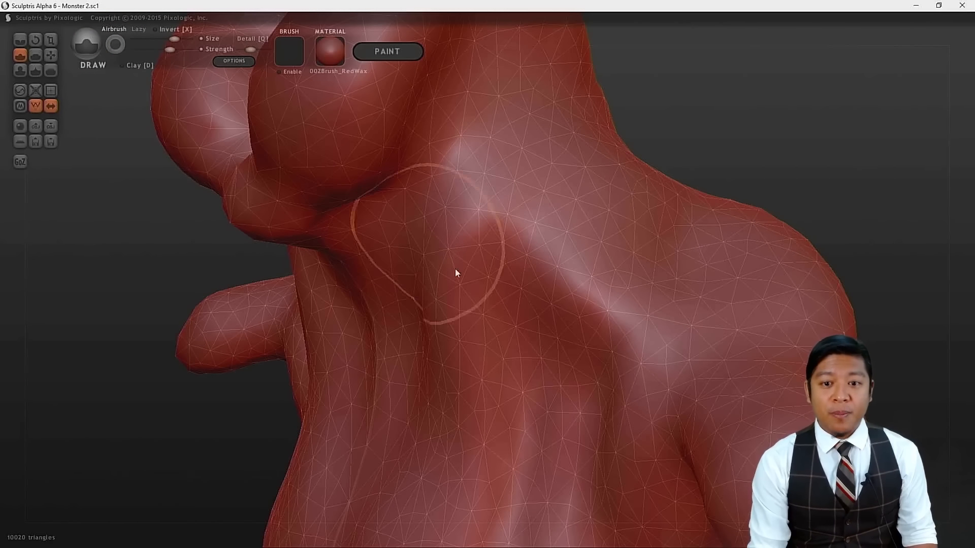
# - Try raising a muscle ridge down the neck and chest with full-strength Draw brush strokes, and undo them
pyautogui.moveTo(495, 292); pyautogui.dragTo(467, 210)
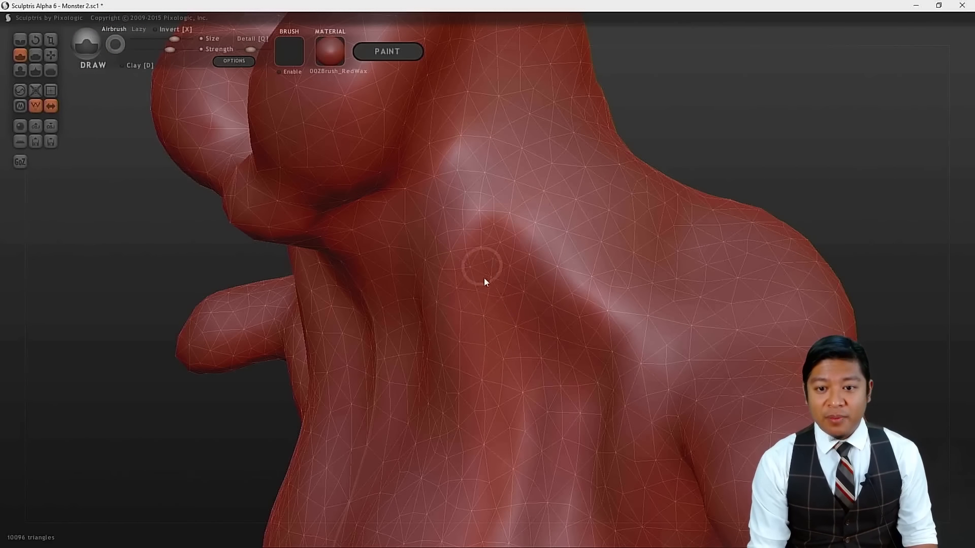
pyautogui.moveTo(468, 410); pyautogui.dragTo(415, 495)
pyautogui.scroll(-5, 660, 315)
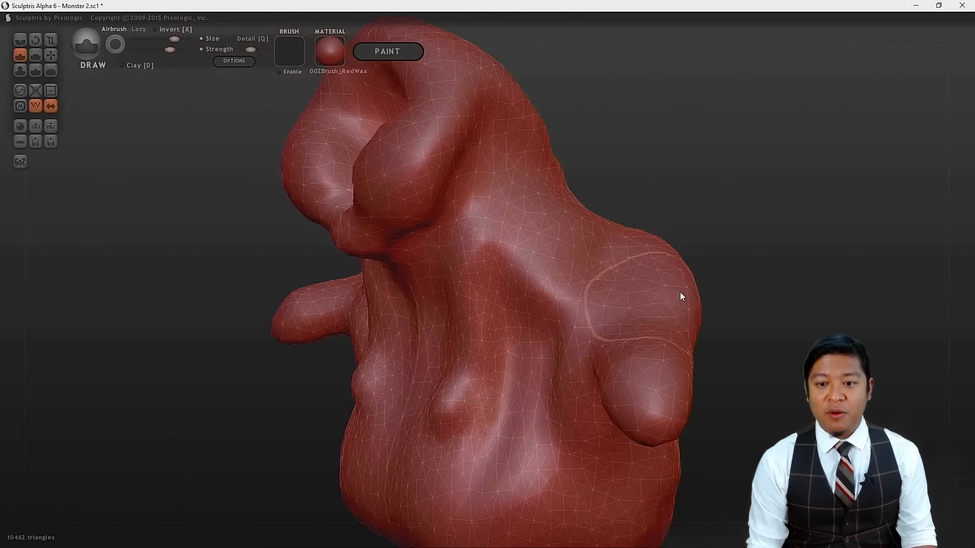
pyautogui.moveTo(754, 253); pyautogui.dragTo(847, 267)
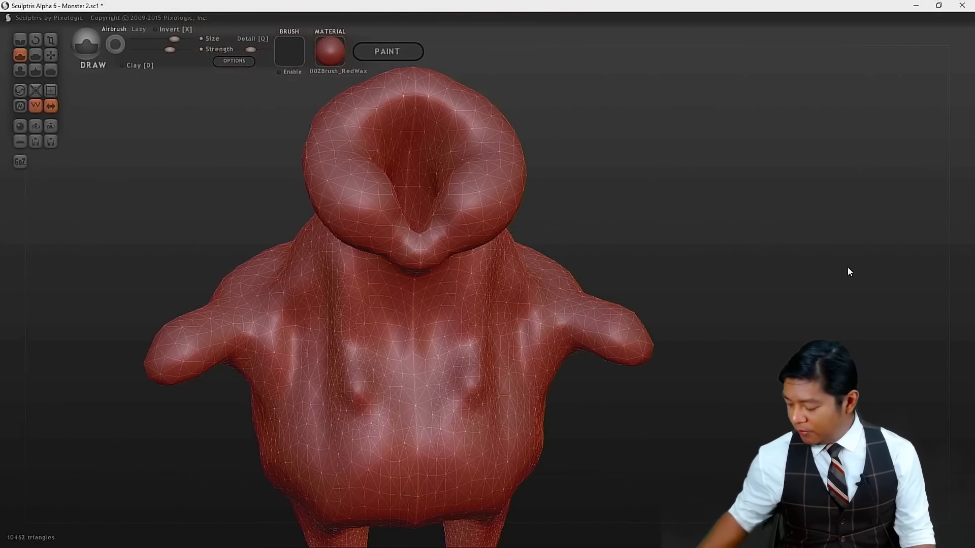
pyautogui.hotkey('ctrl', 'z')
pyautogui.hotkey('ctrl', 'z')
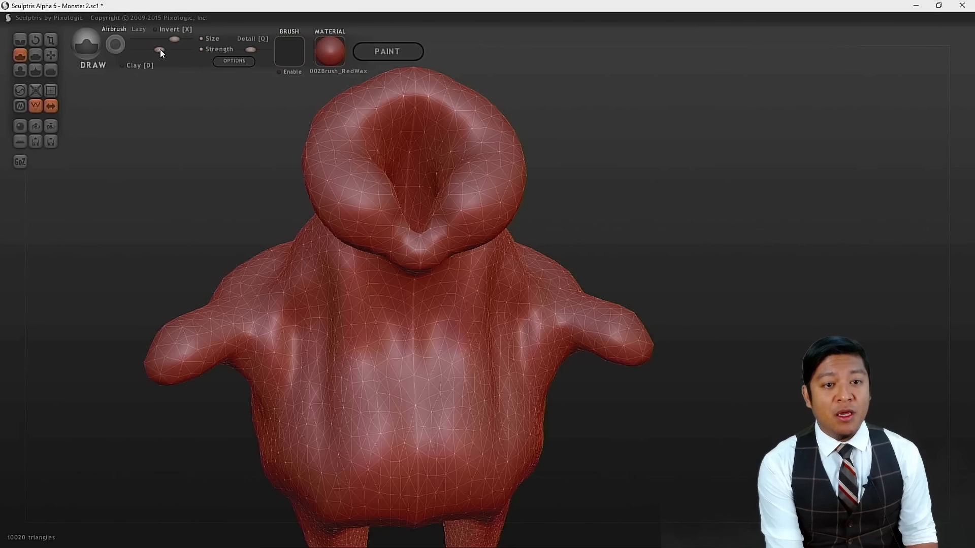
# - Lower the Draw brush strength and build up a collarbone ridge running from the upper chest to the shoulder
pyautogui.moveTo(668, 487); pyautogui.dragTo(594, 435)
pyautogui.scroll(4, 635, 393)
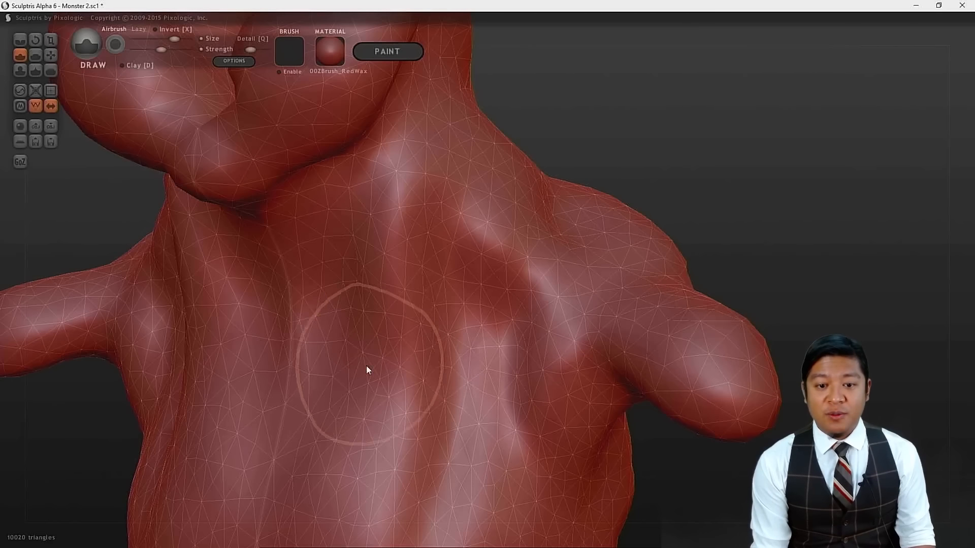
pyautogui.moveTo(360, 346)
pyautogui.mouseDown()
pyautogui.moveTo(435, 284)
pyautogui.moveTo(530, 251)
pyautogui.mouseUp()
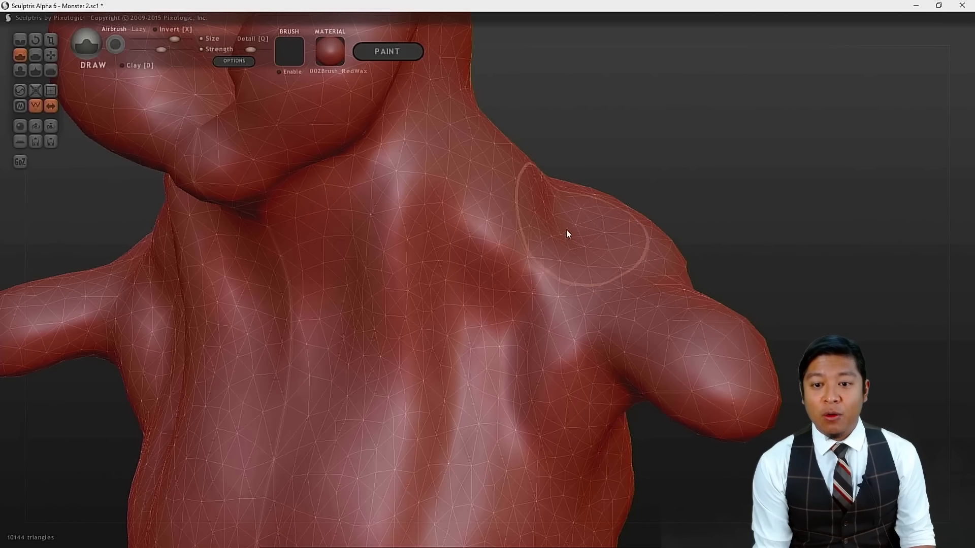
pyautogui.moveTo(556, 218); pyautogui.dragTo(535, 216)
pyautogui.moveTo(461, 272); pyautogui.dragTo(341, 349)
pyautogui.moveTo(412, 301); pyautogui.dragTo(542, 229)
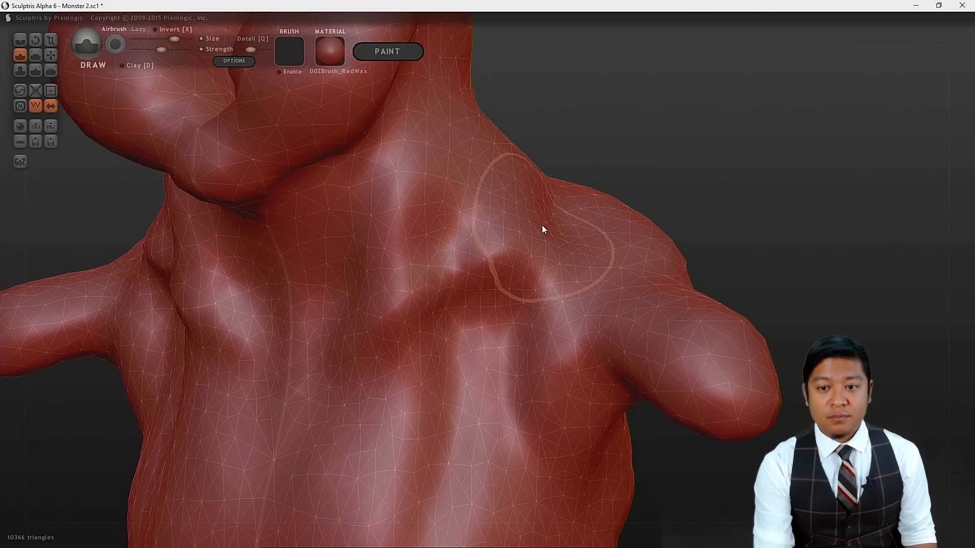
# - Thicken the collarbone ridge towards the shoulder with more Draw brush strokes, working from the monster's side
pyautogui.moveTo(696, 148)
pyautogui.mouseDown()
pyautogui.moveTo(591, 200)
pyautogui.moveTo(620, 179)
pyautogui.mouseUp()
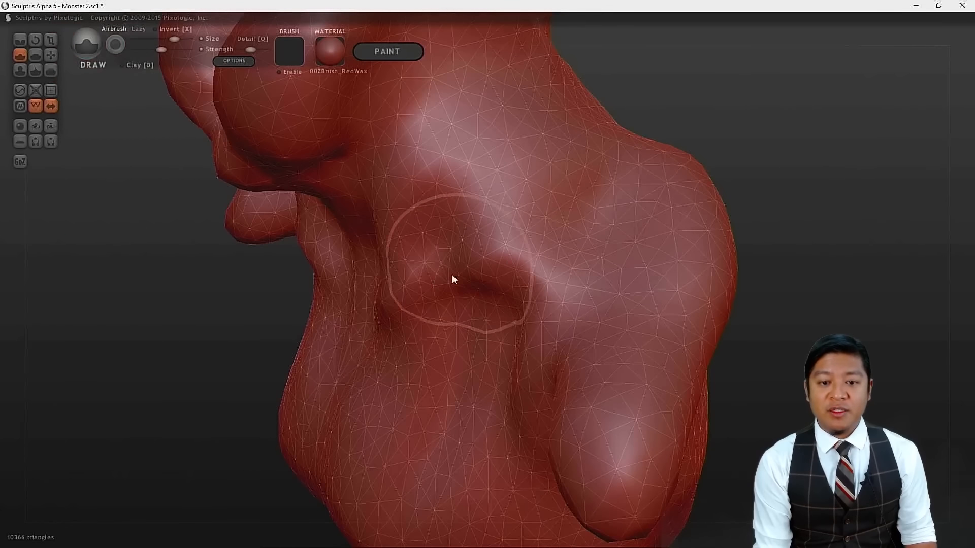
pyautogui.moveTo(409, 289); pyautogui.dragTo(548, 245)
pyautogui.moveTo(470, 261)
pyautogui.mouseDown()
pyautogui.moveTo(426, 276)
pyautogui.moveTo(668, 156)
pyautogui.mouseUp()
pyautogui.moveTo(821, 213)
pyautogui.mouseDown()
pyautogui.moveTo(653, 220)
pyautogui.moveTo(766, 202)
pyautogui.moveTo(711, 183)
pyautogui.moveTo(575, 174)
pyautogui.mouseUp()
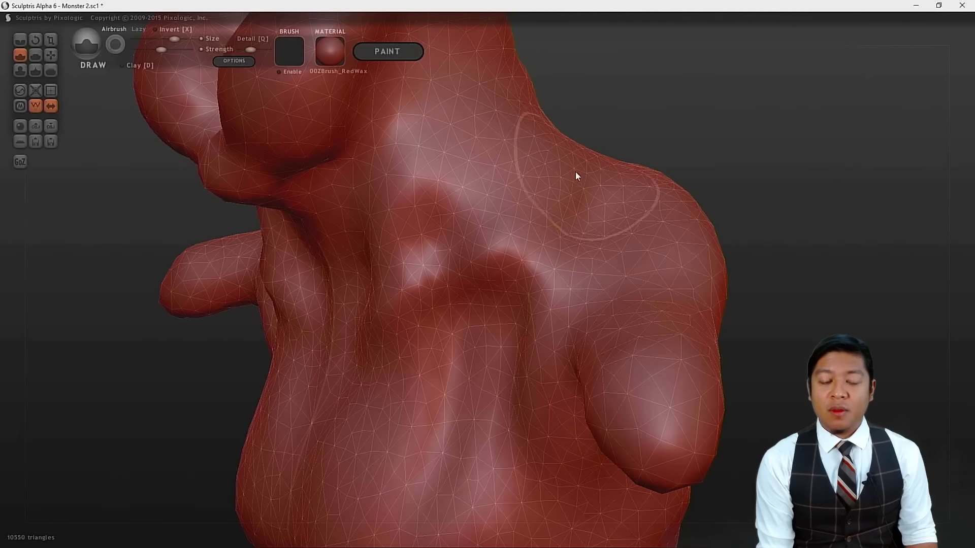
pyautogui.moveTo(465, 263)
pyautogui.mouseDown()
pyautogui.moveTo(405, 284)
pyautogui.moveTo(483, 266)
pyautogui.mouseUp()
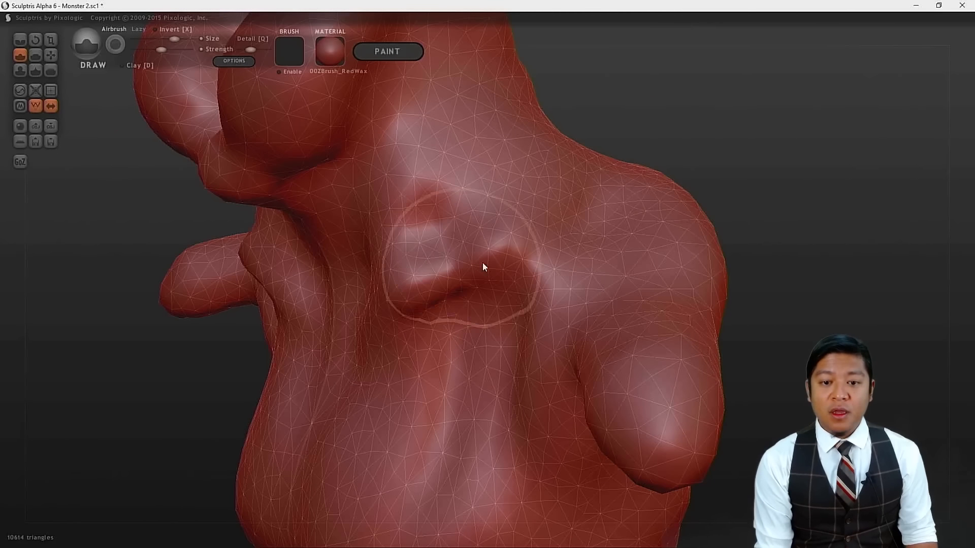
# - Build up the neck muscles between the head, collarbone and shoulder with long Draw brush strokes
pyautogui.moveTo(719, 157)
pyautogui.mouseDown()
pyautogui.moveTo(825, 135)
pyautogui.moveTo(779, 139)
pyautogui.moveTo(707, 166)
pyautogui.moveTo(755, 143)
pyautogui.moveTo(729, 263)
pyautogui.moveTo(698, 241)
pyautogui.moveTo(682, 221)
pyautogui.moveTo(766, 239)
pyautogui.moveTo(672, 211)
pyautogui.moveTo(725, 223)
pyautogui.moveTo(718, 233)
pyautogui.moveTo(683, 213)
pyautogui.moveTo(693, 221)
pyautogui.mouseUp()
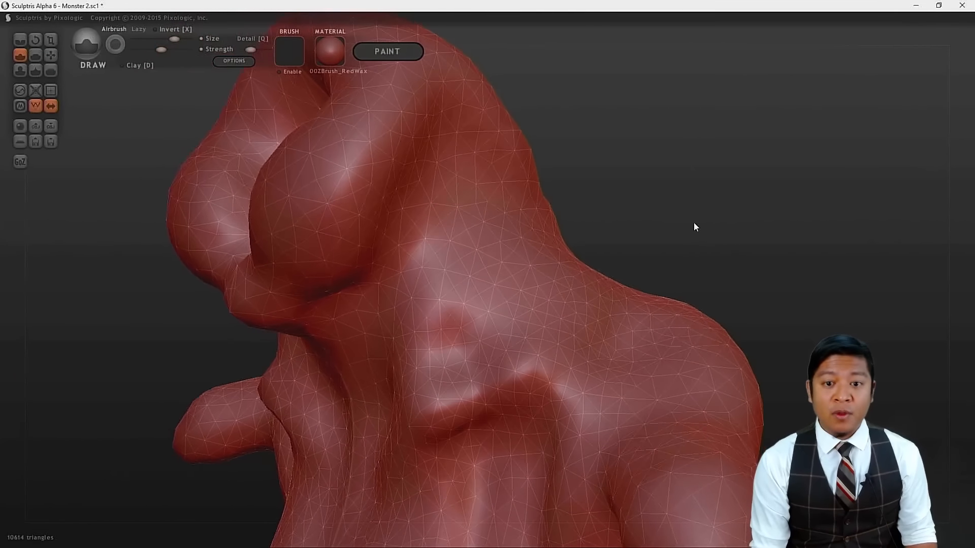
pyautogui.moveTo(426, 267); pyautogui.dragTo(459, 322)
pyautogui.moveTo(479, 361); pyautogui.dragTo(416, 249)
pyautogui.moveTo(903, 255); pyautogui.dragTo(817, 279)
pyautogui.moveTo(580, 300)
pyautogui.mouseDown()
pyautogui.moveTo(528, 200)
pyautogui.moveTo(540, 223)
pyautogui.mouseUp()
pyautogui.moveTo(577, 268)
pyautogui.mouseDown()
pyautogui.moveTo(609, 326)
pyautogui.moveTo(602, 333)
pyautogui.moveTo(537, 189)
pyautogui.mouseUp()
pyautogui.moveTo(319, 429)
pyautogui.mouseDown()
pyautogui.moveTo(468, 413)
pyautogui.moveTo(526, 387)
pyautogui.moveTo(516, 381)
pyautogui.moveTo(523, 375)
pyautogui.mouseUp()
pyautogui.moveTo(701, 239)
pyautogui.mouseDown()
pyautogui.moveTo(755, 219)
pyautogui.moveTo(691, 257)
pyautogui.moveTo(512, 306)
pyautogui.moveTo(488, 278)
pyautogui.moveTo(502, 318)
pyautogui.moveTo(489, 276)
pyautogui.mouseUp()
pyautogui.moveTo(865, 156); pyautogui.dragTo(705, 233)
# - Raise the cords around the throat hollow below the mouth with the Draw brush and save the model
pyautogui.moveTo(349, 306)
pyautogui.mouseDown()
pyautogui.moveTo(352, 287)
pyautogui.moveTo(366, 290)
pyautogui.mouseUp()
pyautogui.moveTo(368, 405)
pyautogui.mouseDown()
pyautogui.moveTo(371, 412)
pyautogui.moveTo(383, 396)
pyautogui.moveTo(378, 292)
pyautogui.mouseUp()
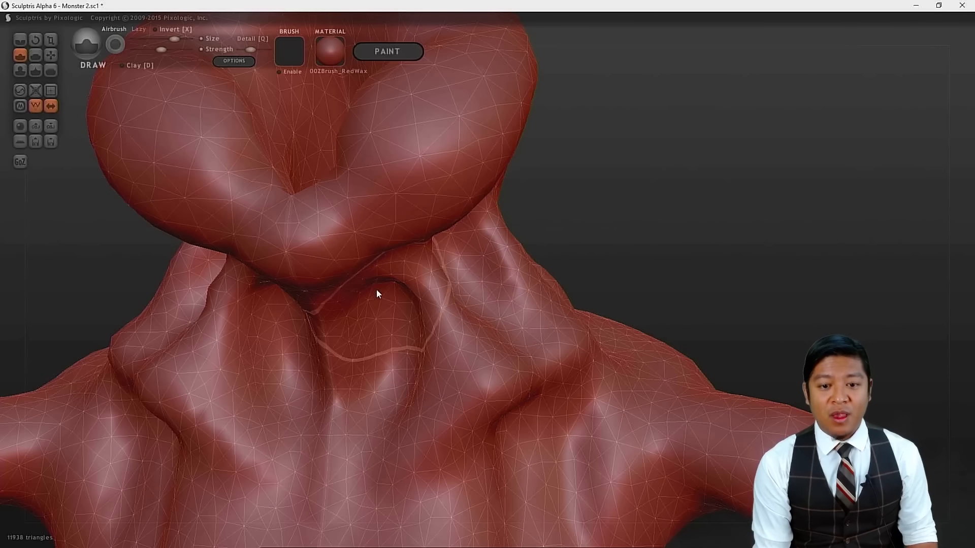
pyautogui.moveTo(716, 233)
pyautogui.mouseDown()
pyautogui.moveTo(787, 242)
pyautogui.moveTo(716, 247)
pyautogui.moveTo(807, 207)
pyautogui.moveTo(785, 213)
pyautogui.mouseUp()
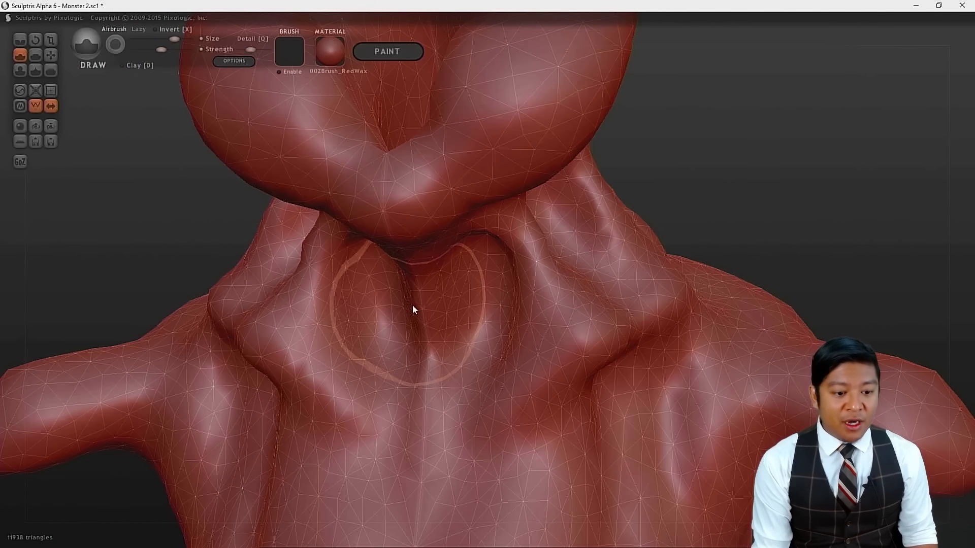
pyautogui.hotkey('ctrl', 's')
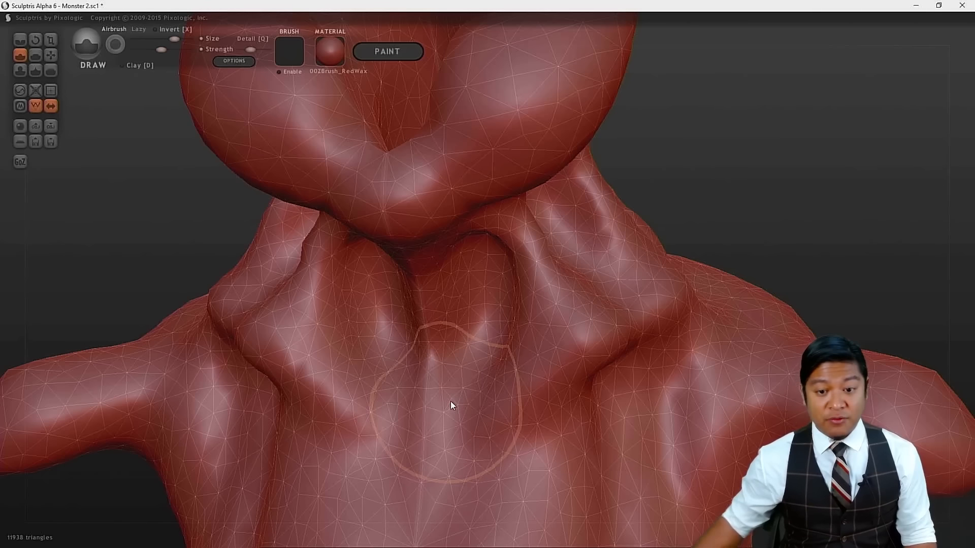
# - Add volume to the upper chest below the collarbones, from the breastbone out to the armpits, with Draw brush strokes
pyautogui.moveTo(452, 404)
pyautogui.mouseDown()
pyautogui.moveTo(418, 348)
pyautogui.moveTo(443, 268)
pyautogui.moveTo(440, 303)
pyautogui.moveTo(425, 257)
pyautogui.moveTo(428, 384)
pyautogui.moveTo(437, 342)
pyautogui.moveTo(461, 397)
pyautogui.mouseUp()
pyautogui.moveTo(452, 388); pyautogui.dragTo(452, 392)
pyautogui.moveTo(831, 230)
pyautogui.mouseDown()
pyautogui.moveTo(732, 192)
pyautogui.moveTo(659, 70)
pyautogui.moveTo(720, 170)
pyautogui.moveTo(787, 124)
pyautogui.moveTo(739, 162)
pyautogui.mouseUp()
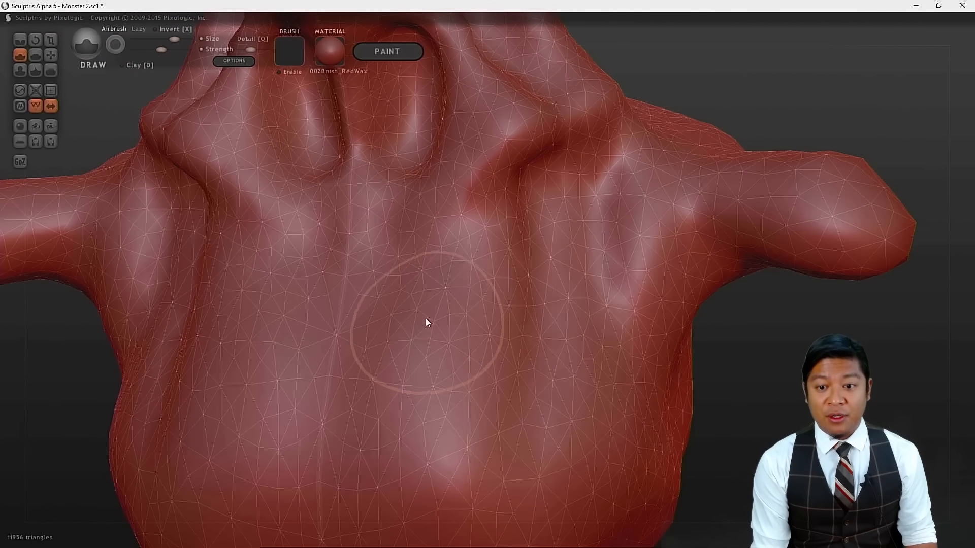
pyautogui.moveTo(439, 324)
pyautogui.mouseDown()
pyautogui.moveTo(392, 285)
pyautogui.moveTo(474, 305)
pyautogui.mouseUp()
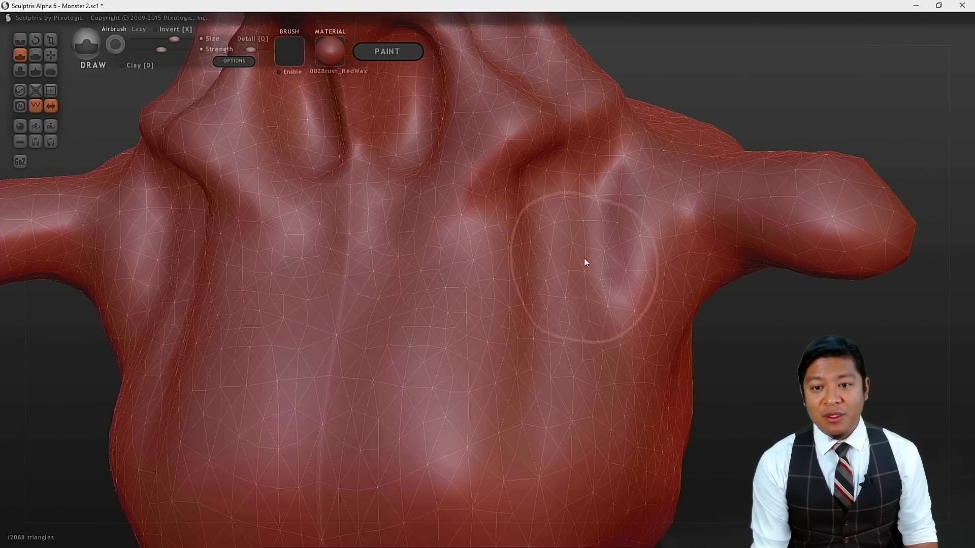
pyautogui.moveTo(581, 222); pyautogui.dragTo(522, 304)
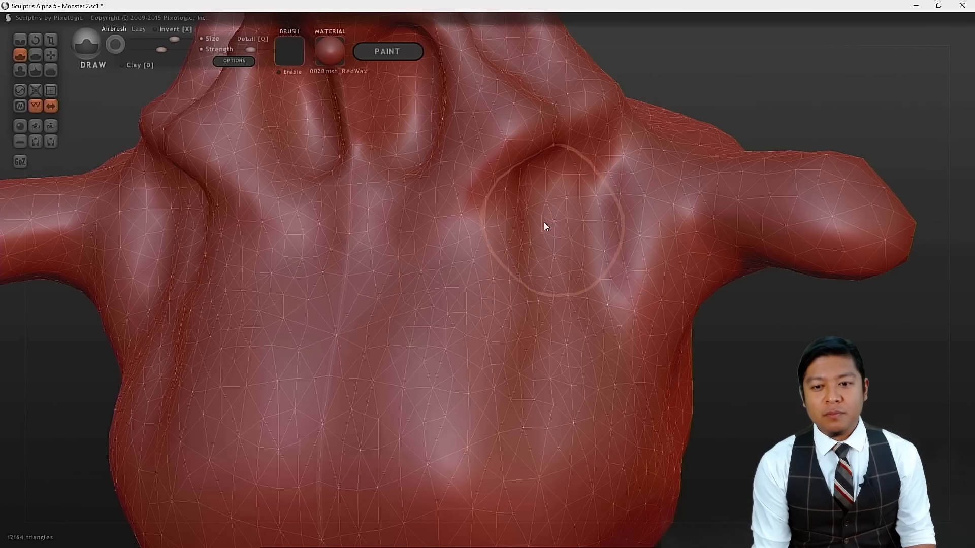
# - Shape the pectoral muscles on the chest with Draw brush strokes around their inner and lower edges
pyautogui.scroll(-5, 534, 239)
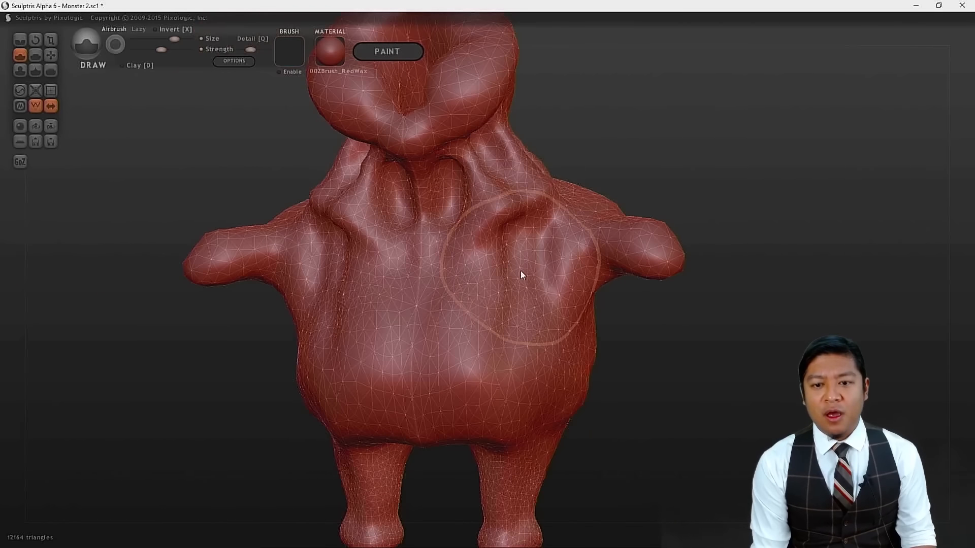
pyautogui.scroll(3, 522, 269)
pyautogui.scroll(2, 523, 264)
pyautogui.scroll(1, 526, 263)
pyautogui.moveTo(574, 274); pyautogui.dragTo(406, 309)
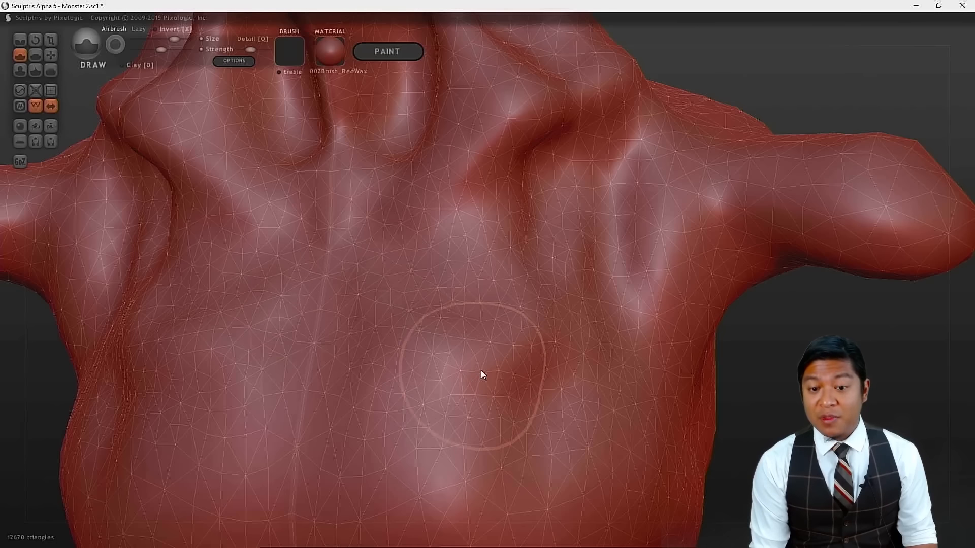
pyautogui.moveTo(434, 355)
pyautogui.mouseDown()
pyautogui.moveTo(373, 273)
pyautogui.moveTo(390, 225)
pyautogui.mouseUp()
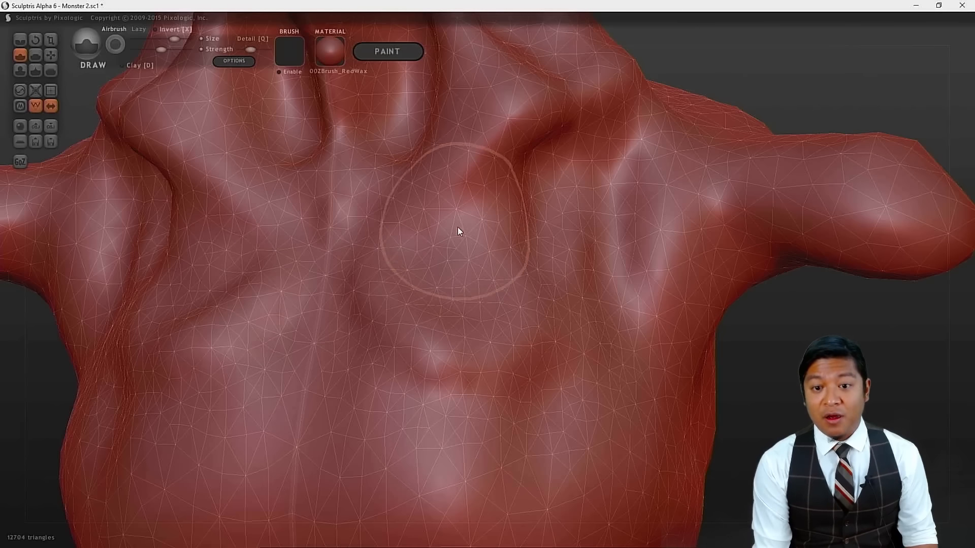
pyautogui.moveTo(471, 291); pyautogui.dragTo(490, 299)
pyautogui.moveTo(429, 343); pyautogui.dragTo(391, 290)
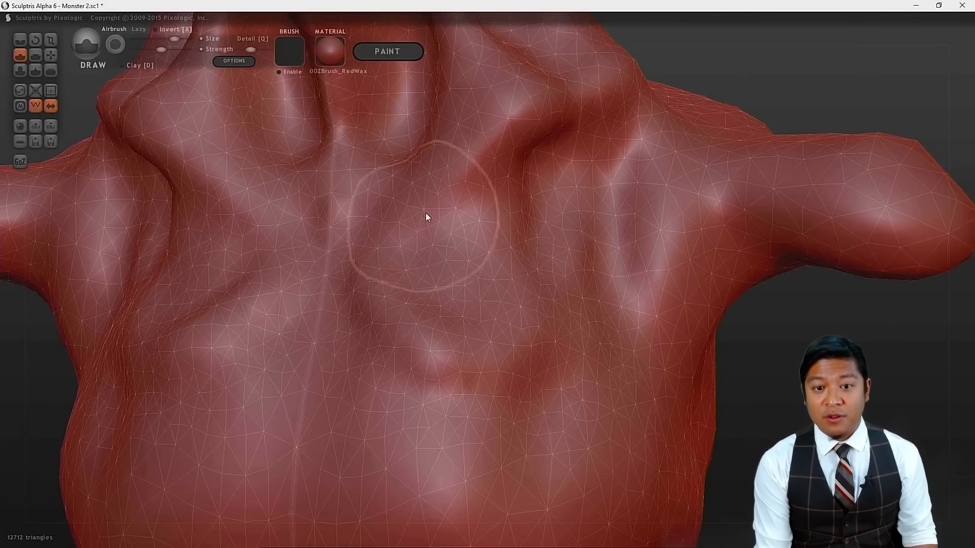
pyautogui.moveTo(441, 197)
pyautogui.mouseDown()
pyautogui.moveTo(388, 205)
pyautogui.moveTo(346, 285)
pyautogui.mouseUp()
pyautogui.moveTo(355, 290)
pyautogui.mouseDown()
pyautogui.moveTo(369, 288)
pyautogui.moveTo(456, 382)
pyautogui.moveTo(623, 393)
pyautogui.mouseUp()
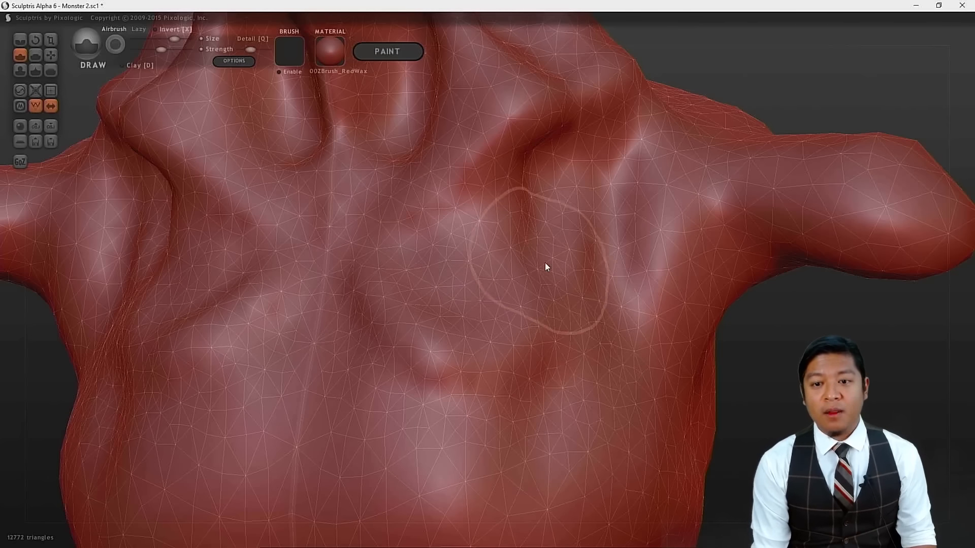
# - Define the outer and lower edges of the pectorals and the area under the collarbones with short Draw brush strokes
pyautogui.scroll(-2, 545, 262)
pyautogui.scroll(-2, 545, 262)
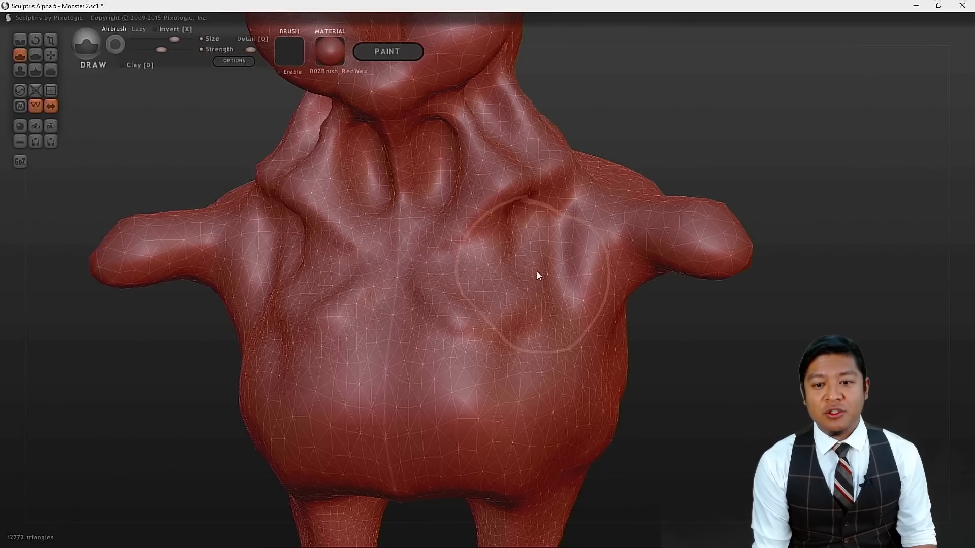
pyautogui.moveTo(524, 260)
pyautogui.mouseDown()
pyautogui.moveTo(545, 218)
pyautogui.moveTo(514, 266)
pyautogui.moveTo(588, 215)
pyautogui.mouseUp()
pyautogui.moveTo(584, 218); pyautogui.dragTo(533, 255)
pyautogui.moveTo(547, 244); pyautogui.dragTo(583, 229)
pyautogui.moveTo(534, 303); pyautogui.dragTo(530, 333)
pyautogui.moveTo(544, 278); pyautogui.dragTo(521, 312)
pyautogui.moveTo(568, 287)
pyautogui.mouseDown()
pyautogui.moveTo(550, 315)
pyautogui.moveTo(453, 305)
pyautogui.moveTo(451, 292)
pyautogui.moveTo(521, 278)
pyautogui.moveTo(436, 264)
pyautogui.mouseUp()
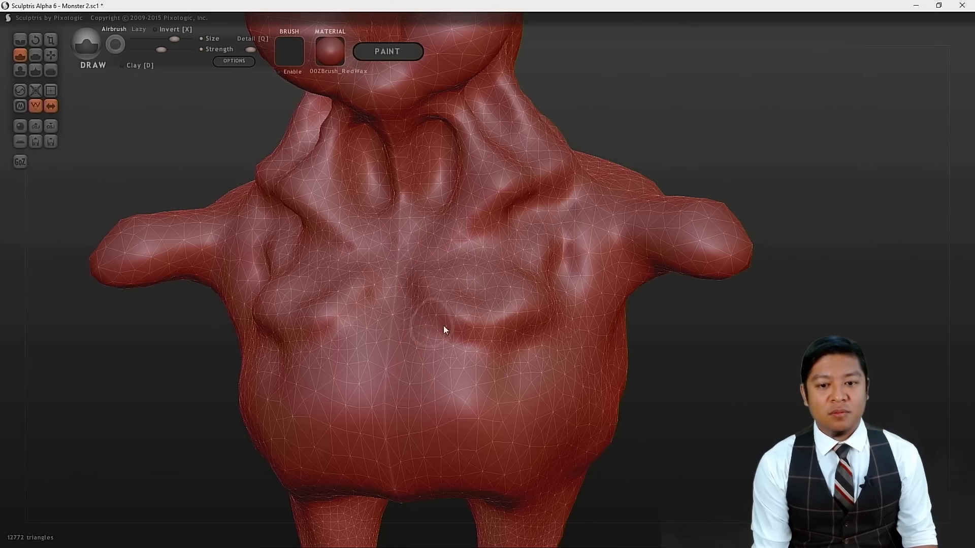
pyautogui.moveTo(449, 322); pyautogui.dragTo(404, 306)
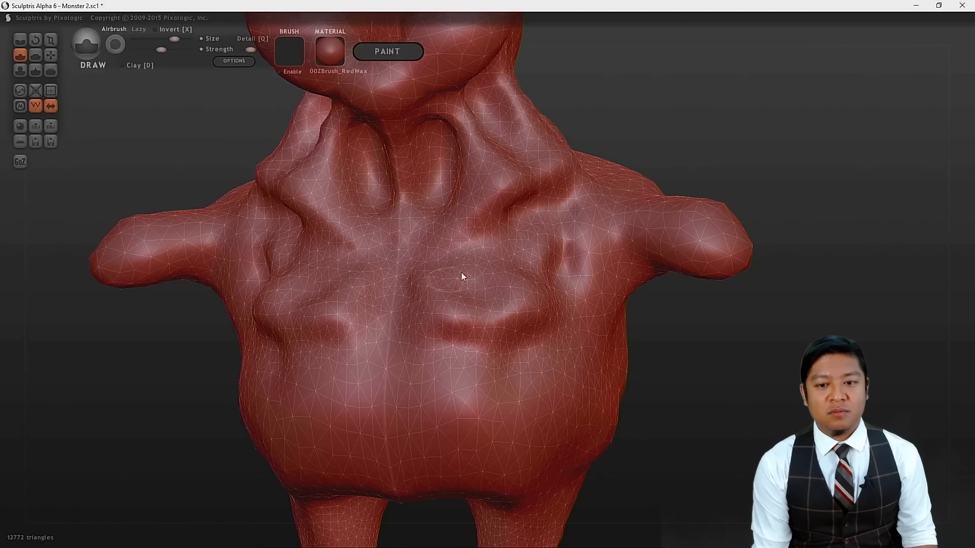
# - Pull the pectorals forward and outward with the Grab brush, and lower their bottom edges so they overhang the belly
pyautogui.moveTo(715, 378)
pyautogui.mouseDown()
pyautogui.moveTo(687, 409)
pyautogui.moveTo(617, 398)
pyautogui.moveTo(669, 397)
pyautogui.mouseUp()
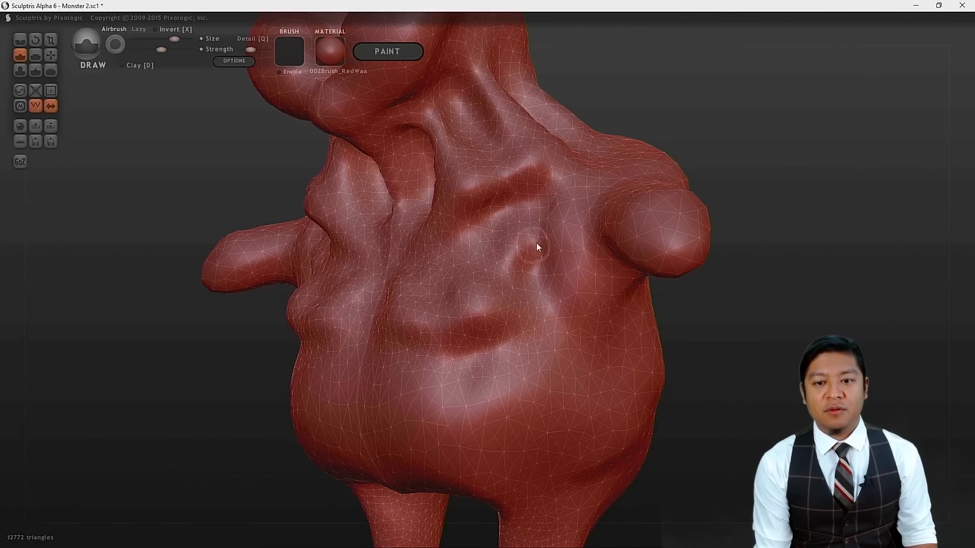
pyautogui.moveTo(748, 370)
pyautogui.mouseDown()
pyautogui.moveTo(952, 387)
pyautogui.moveTo(899, 385)
pyautogui.mouseUp()
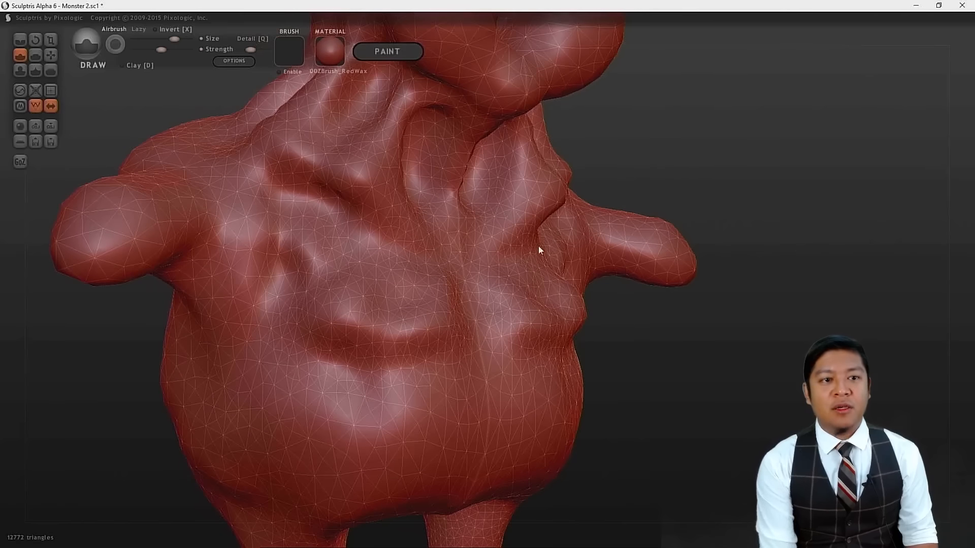
pyautogui.click(50, 54)
pyautogui.scroll(4, 577, 273)
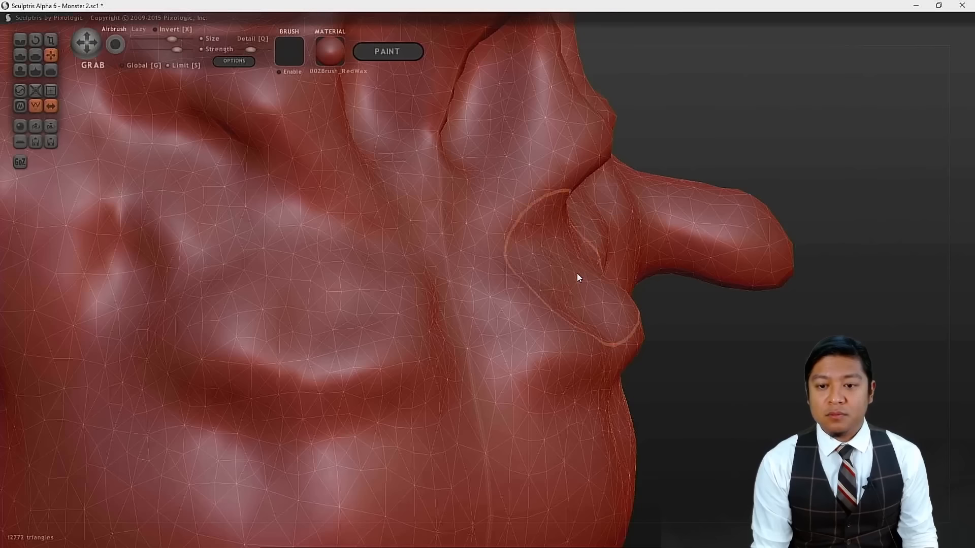
pyautogui.moveTo(574, 274); pyautogui.dragTo(608, 261)
pyautogui.moveTo(711, 330)
pyautogui.mouseDown()
pyautogui.moveTo(720, 393)
pyautogui.moveTo(680, 365)
pyautogui.mouseUp()
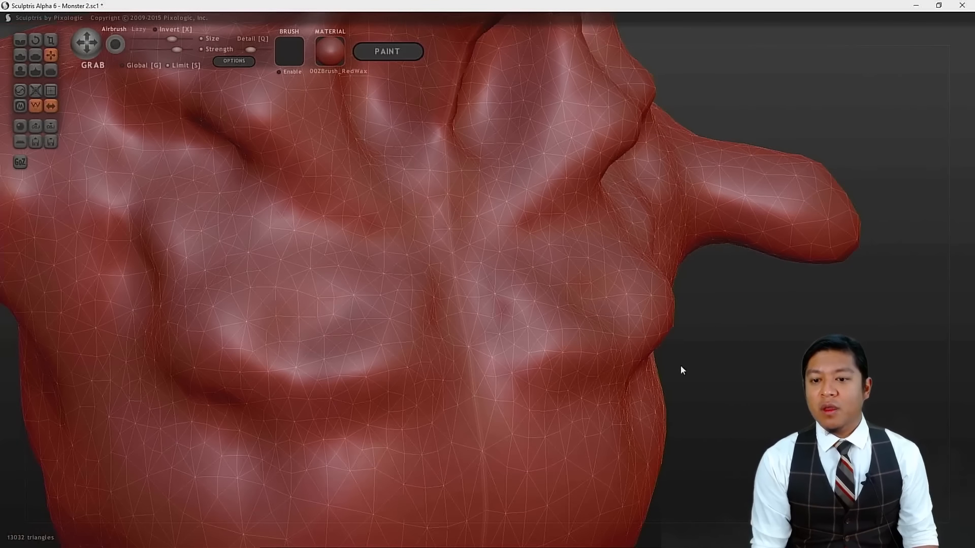
pyautogui.moveTo(667, 307); pyautogui.dragTo(674, 339)
pyautogui.moveTo(572, 342); pyautogui.dragTo(571, 374)
pyautogui.moveTo(636, 342); pyautogui.dragTo(639, 352)
# - Pull out the outer side and upper surface of the pectorals with the Grab brush to fill their contour
pyautogui.moveTo(751, 322)
pyautogui.mouseDown()
pyautogui.moveTo(632, 299)
pyautogui.moveTo(578, 307)
pyautogui.mouseUp()
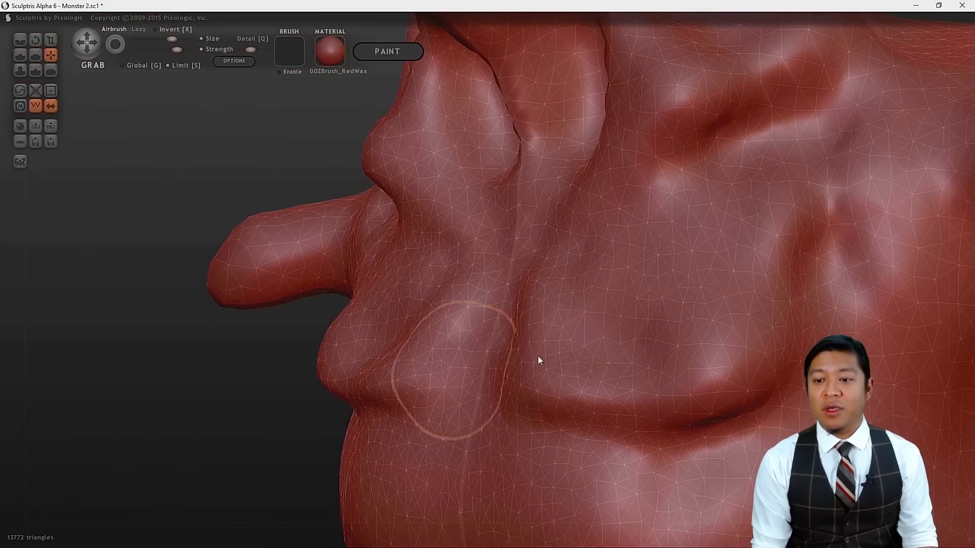
pyautogui.moveTo(765, 284); pyautogui.dragTo(777, 299)
pyautogui.moveTo(218, 435); pyautogui.dragTo(484, 457)
pyautogui.scroll(-3, 447, 473)
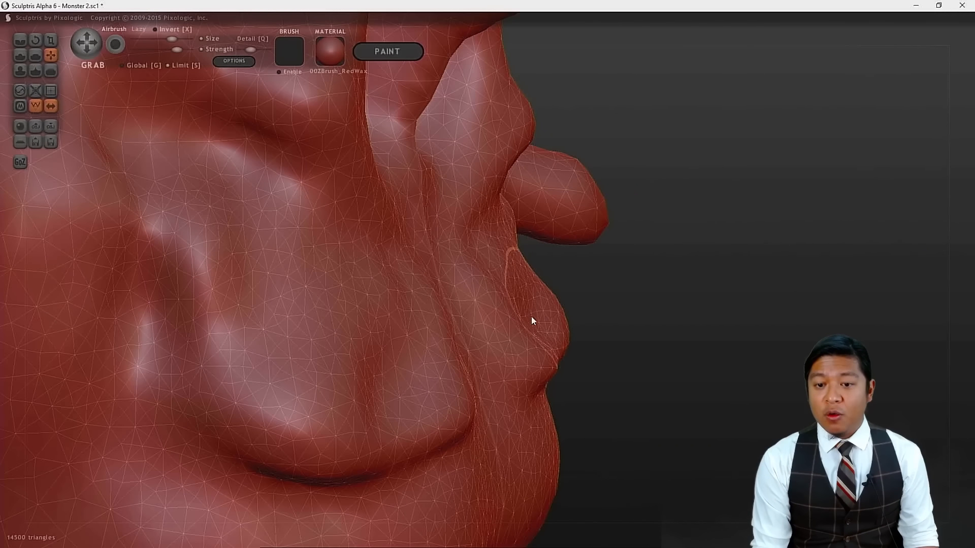
pyautogui.moveTo(513, 299); pyautogui.dragTo(533, 288)
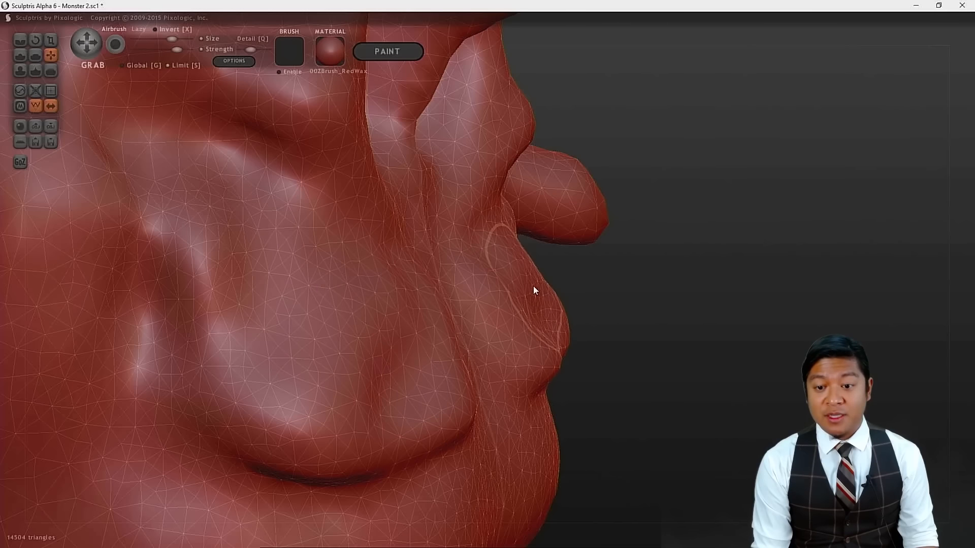
# - Shift the inner edges of the pectorals away from the breastbone and pull their outer edges toward the armpits with the Grab brush
pyautogui.moveTo(692, 397)
pyautogui.mouseDown()
pyautogui.moveTo(653, 425)
pyautogui.moveTo(665, 450)
pyautogui.moveTo(574, 265)
pyautogui.moveTo(583, 259)
pyautogui.mouseUp()
pyautogui.moveTo(628, 319); pyautogui.dragTo(567, 377)
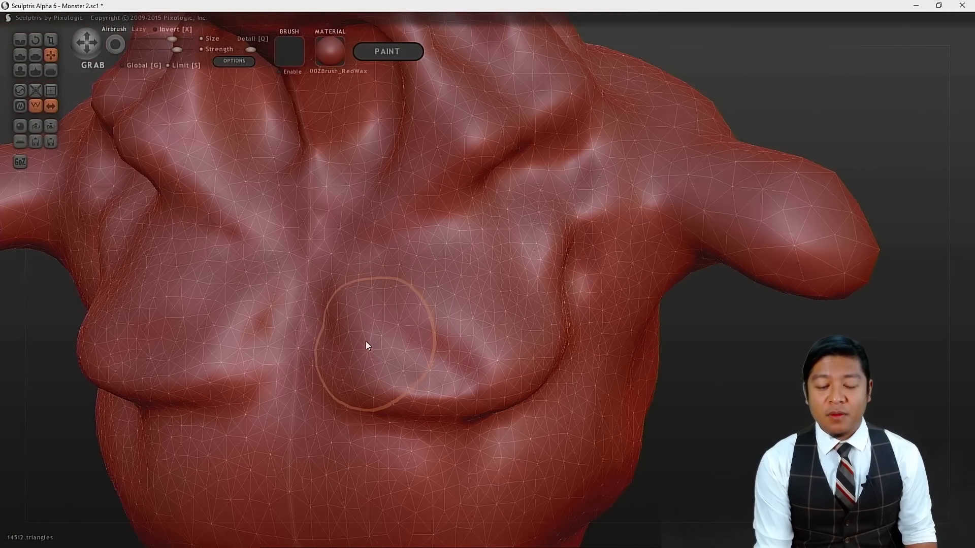
pyautogui.moveTo(366, 345)
pyautogui.mouseDown()
pyautogui.moveTo(344, 363)
pyautogui.moveTo(379, 265)
pyautogui.moveTo(366, 263)
pyautogui.moveTo(411, 262)
pyautogui.mouseUp()
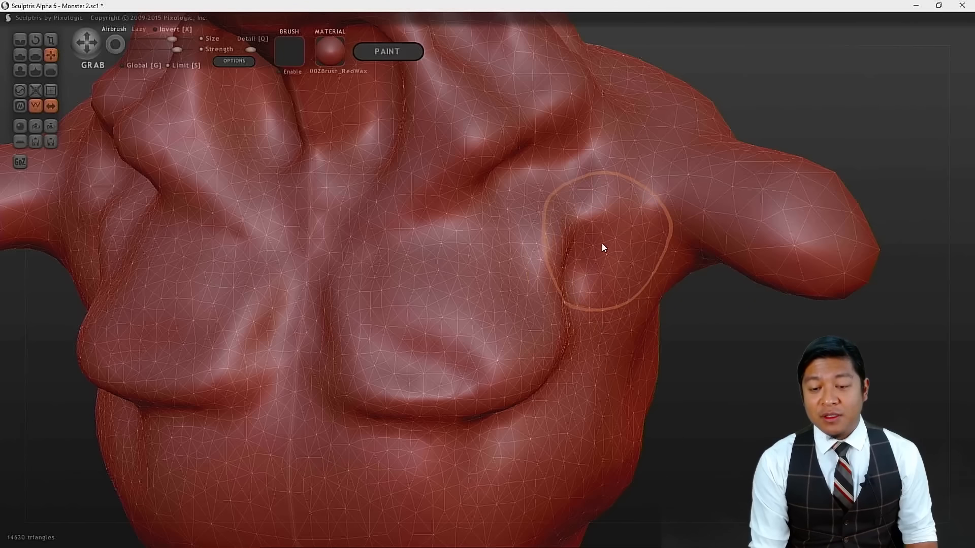
pyautogui.moveTo(572, 239); pyautogui.dragTo(611, 242)
pyautogui.moveTo(740, 398)
pyautogui.mouseDown()
pyautogui.moveTo(668, 365)
pyautogui.moveTo(721, 389)
pyautogui.moveTo(741, 366)
pyautogui.moveTo(647, 441)
pyautogui.mouseUp()
pyautogui.hotkey('ctrl', 's')
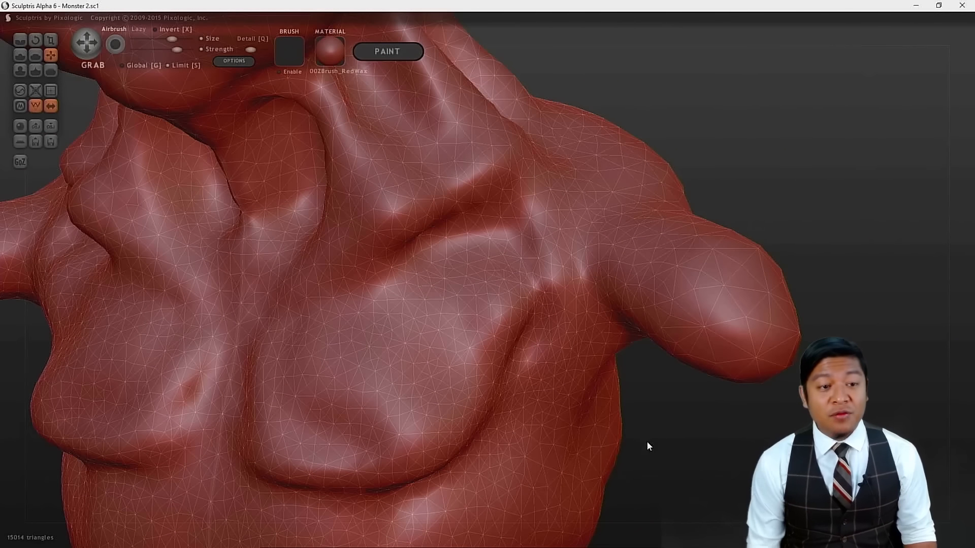
# - Examine the shoulders, chest and overall proportions from the side and front
pyautogui.click(20, 54)
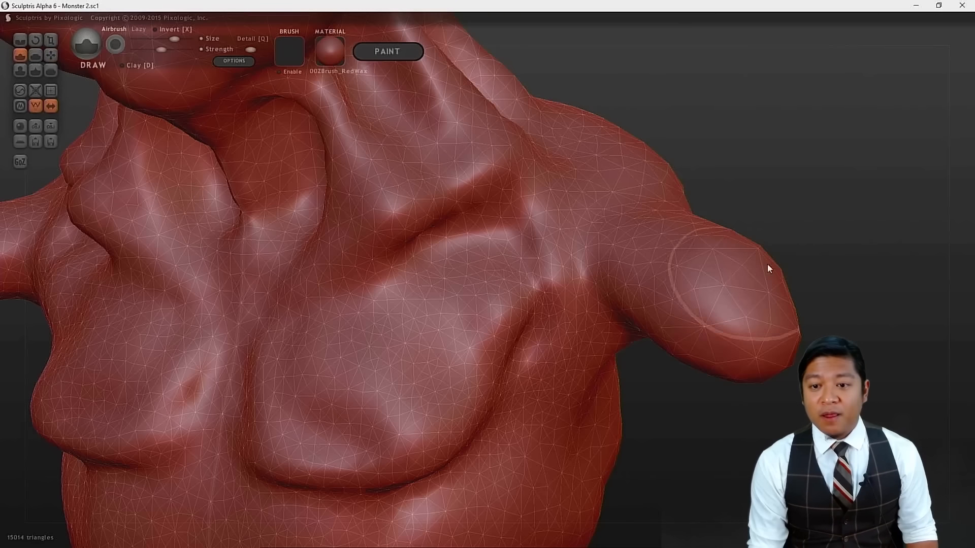
pyautogui.moveTo(843, 220); pyautogui.dragTo(798, 215)
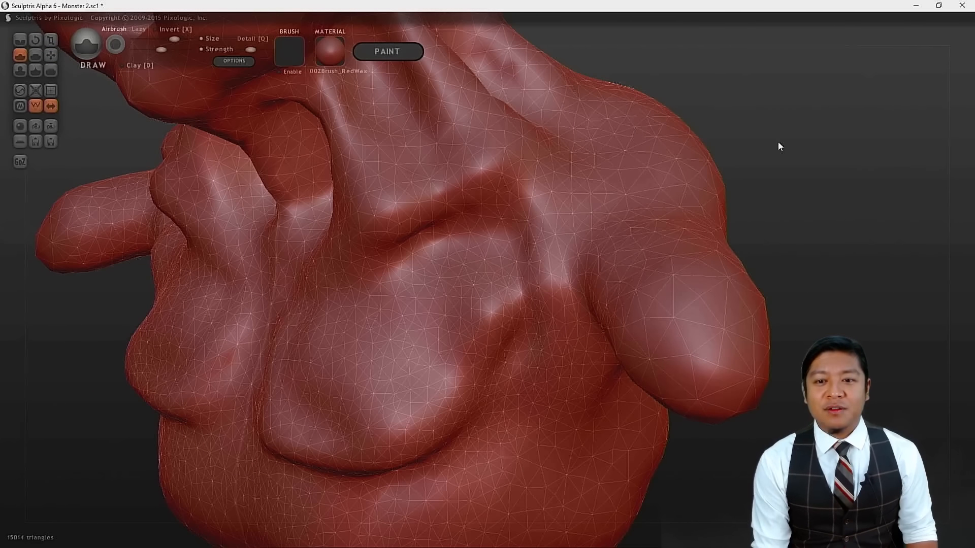
pyautogui.moveTo(777, 142); pyautogui.dragTo(749, 280)
pyautogui.scroll(-10, 748, 278)
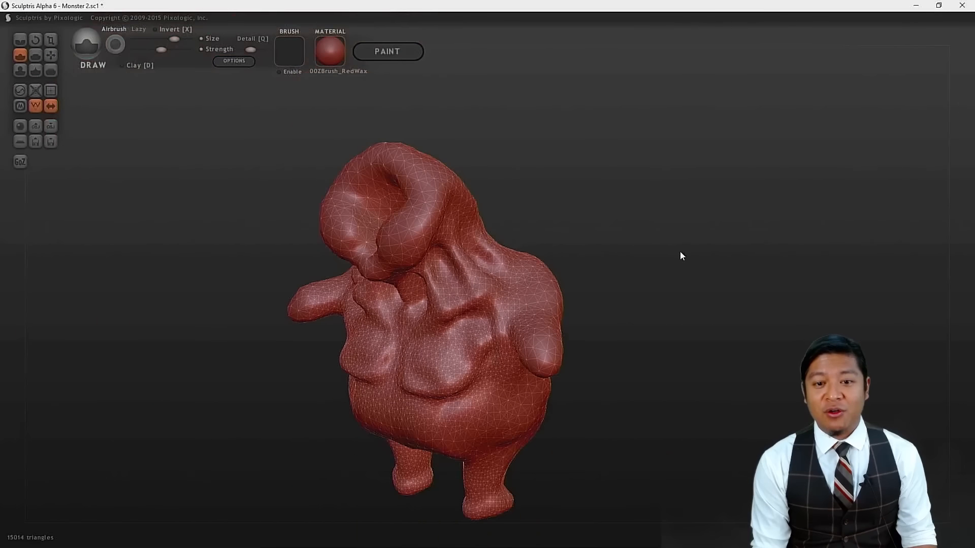
pyautogui.moveTo(643, 267); pyautogui.dragTo(756, 208)
pyautogui.moveTo(752, 309)
pyautogui.mouseDown()
pyautogui.moveTo(741, 246)
pyautogui.moveTo(741, 290)
pyautogui.moveTo(735, 268)
pyautogui.moveTo(731, 298)
pyautogui.mouseUp()
pyautogui.keyDown('alt'); pyautogui.moveTo(634, 422); pyautogui.dragTo(595, 392); pyautogui.keyUp('alt')
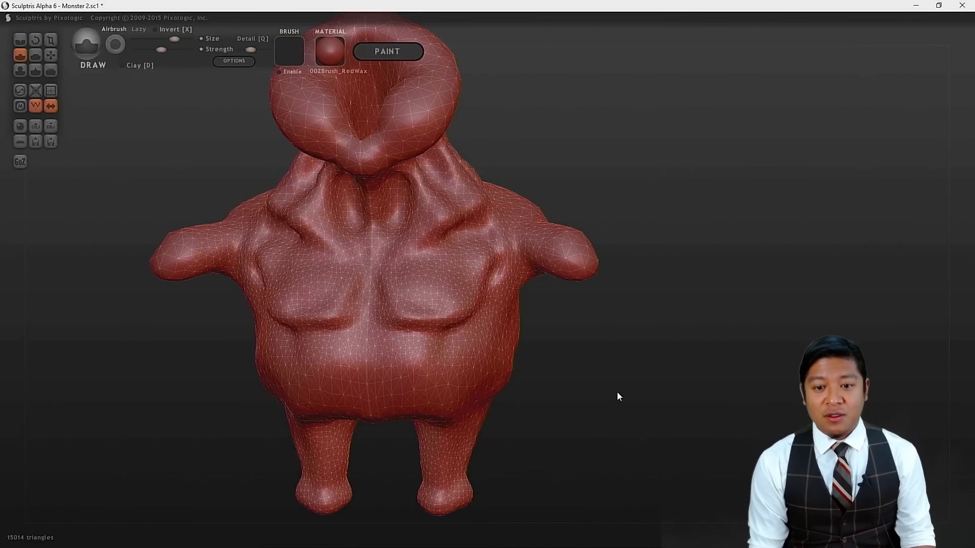
pyautogui.scroll(2, 610, 392)
pyautogui.scroll(3, 609, 351)
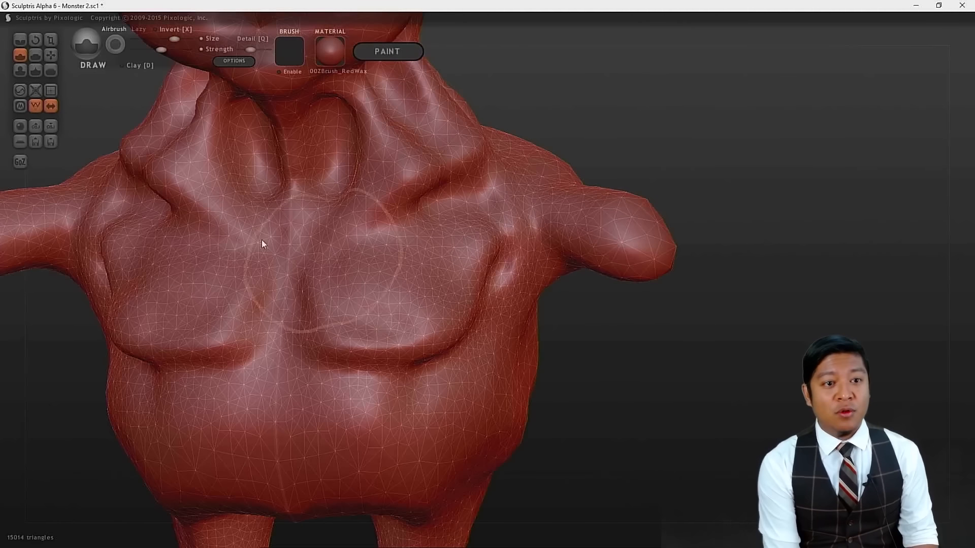
# - Widen the outer edges of the pectorals below the armpits with the Grab brush
pyautogui.click(49, 55)
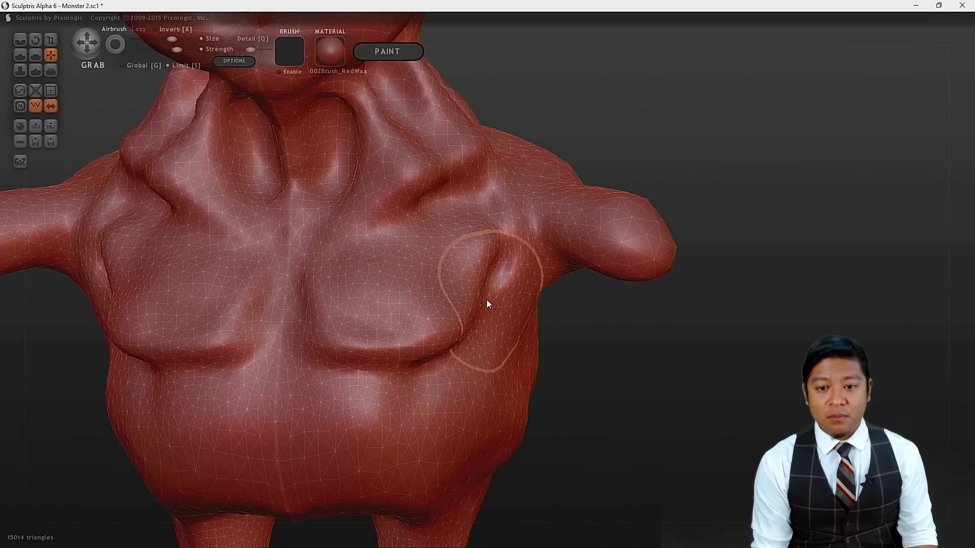
pyautogui.moveTo(472, 279); pyautogui.dragTo(500, 287)
pyautogui.moveTo(546, 324)
pyautogui.mouseDown()
pyautogui.moveTo(620, 355)
pyautogui.moveTo(592, 324)
pyautogui.moveTo(537, 332)
pyautogui.moveTo(535, 303)
pyautogui.moveTo(668, 374)
pyautogui.moveTo(593, 363)
pyautogui.moveTo(594, 322)
pyautogui.moveTo(606, 319)
pyautogui.mouseUp()
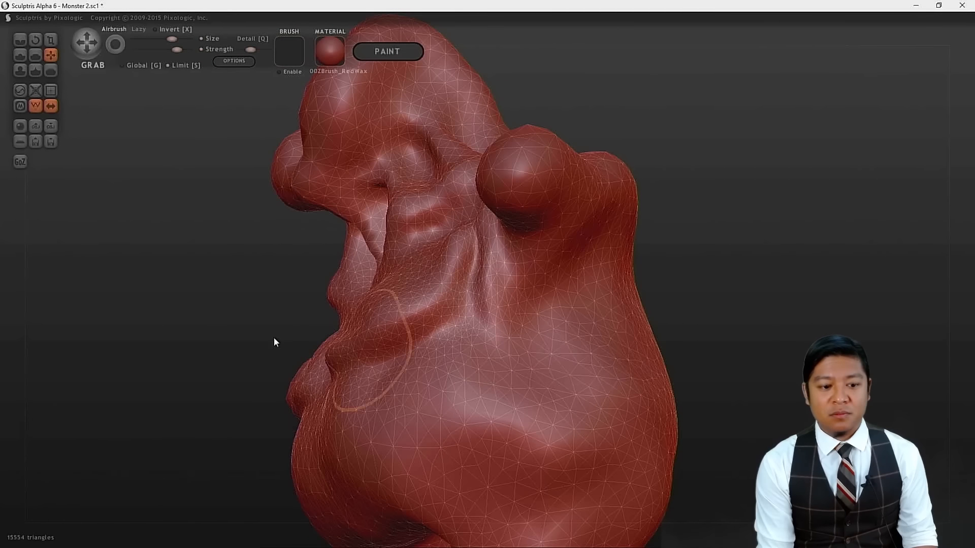
# - Check the whole body from the front and both sides, and save the model
pyautogui.moveTo(135, 355); pyautogui.dragTo(252, 417)
pyautogui.scroll(-5, 679, 347)
pyautogui.scroll(-5, 681, 351)
pyautogui.moveTo(635, 407); pyautogui.dragTo(637, 374)
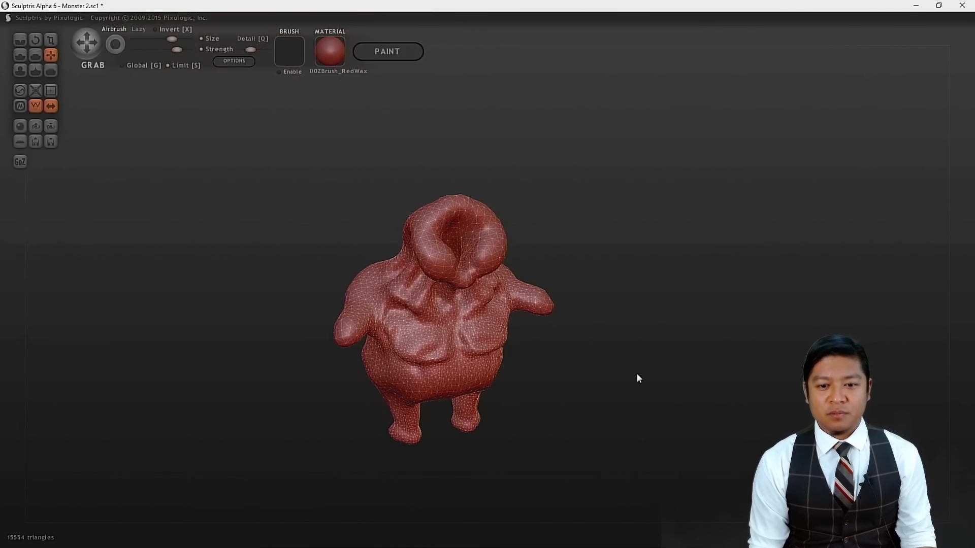
pyautogui.scroll(5, 637, 376)
pyautogui.moveTo(660, 429); pyautogui.dragTo(572, 404)
pyautogui.scroll(-5, 650, 378)
pyautogui.scroll(5, 616, 387)
pyautogui.scroll(2, 615, 383)
pyautogui.hotkey('ctrl', 's')
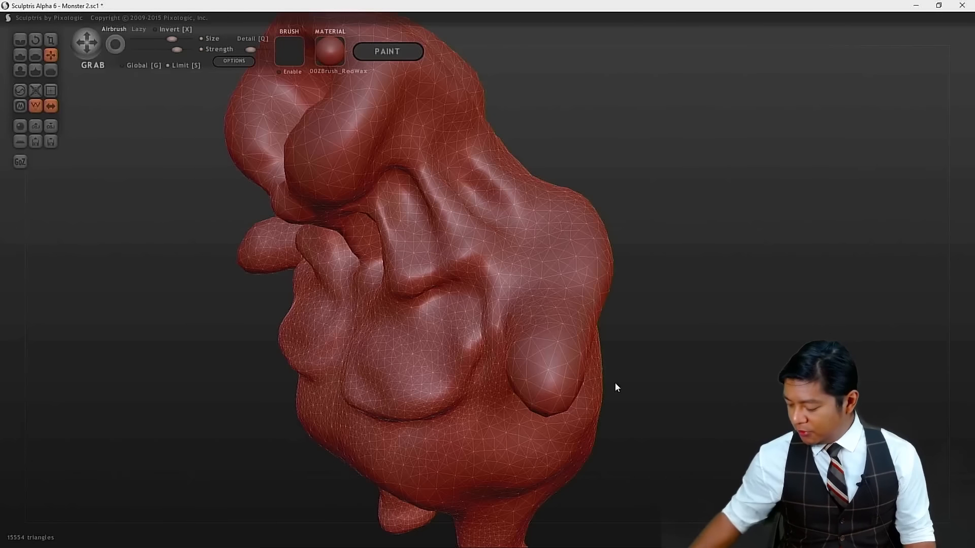
# - Shrink the rounded ends of both arms to narrow tips with the Scale brush
pyautogui.moveTo(764, 364); pyautogui.dragTo(681, 345)
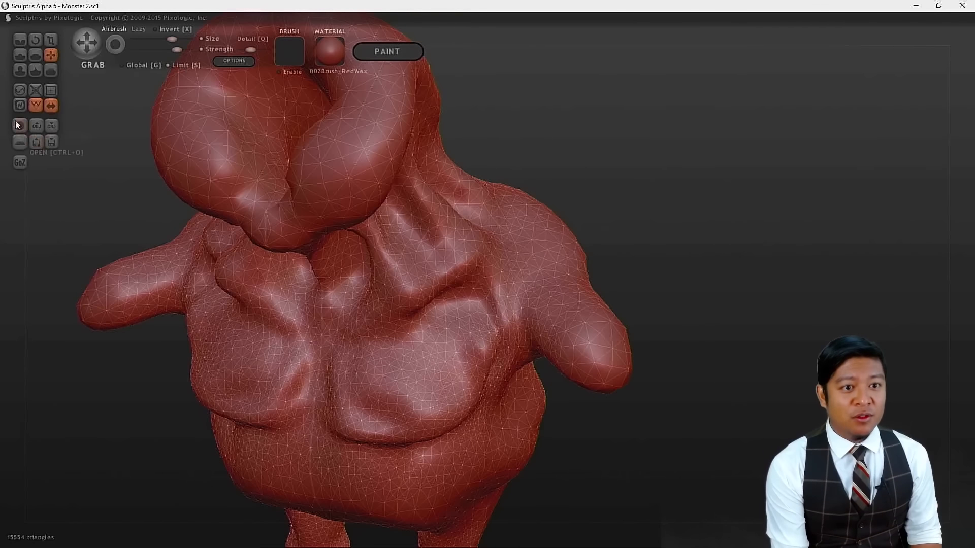
pyautogui.click(52, 41)
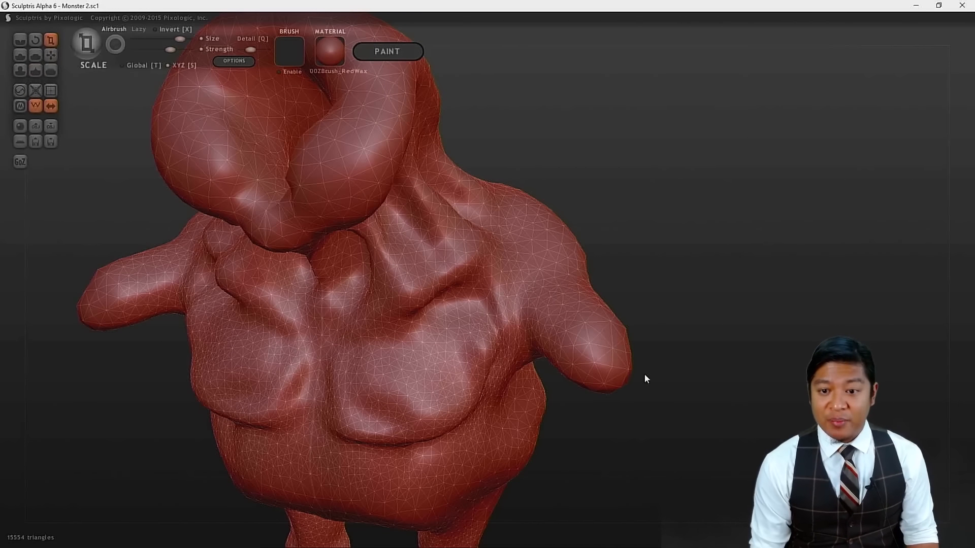
pyautogui.moveTo(623, 373); pyautogui.dragTo(485, 447)
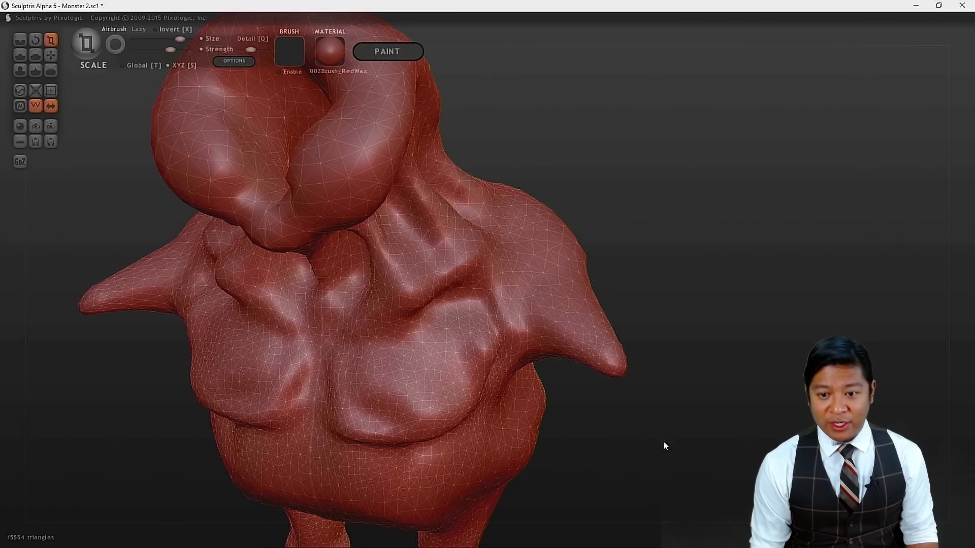
pyautogui.scroll(3, 753, 429)
pyautogui.moveTo(741, 437); pyautogui.dragTo(595, 421)
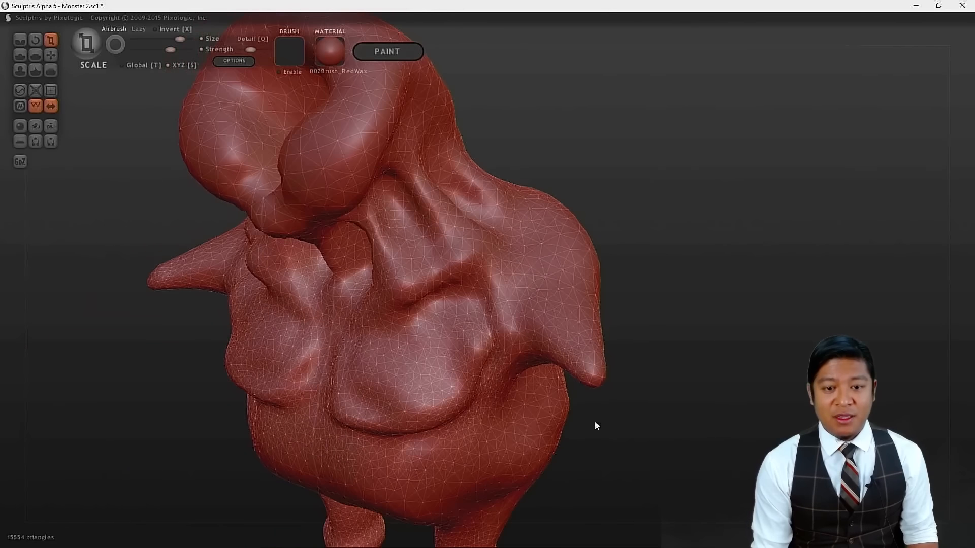
# - Lengthen both arms by pulling their tips downward and outward with the Grab brush
pyautogui.click(51, 54)
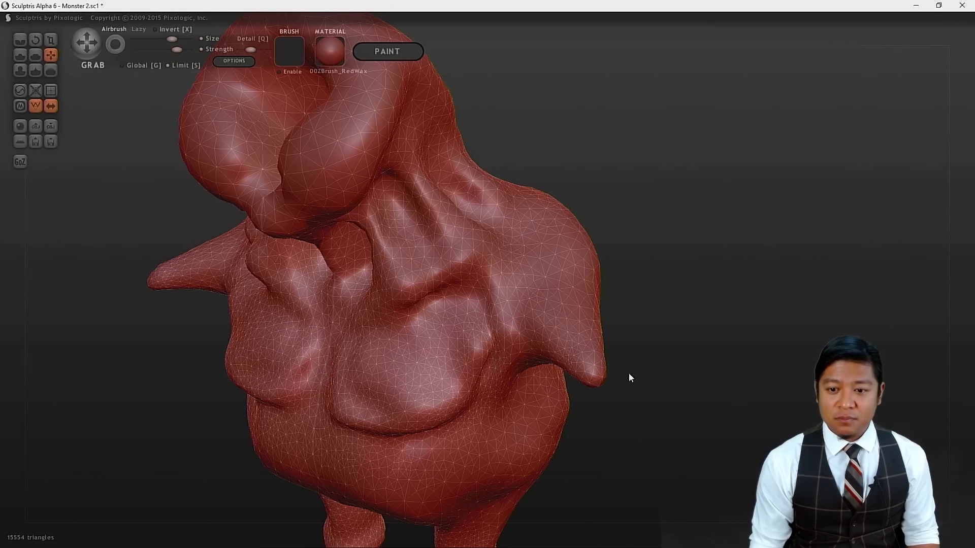
pyautogui.moveTo(593, 376); pyautogui.dragTo(616, 435)
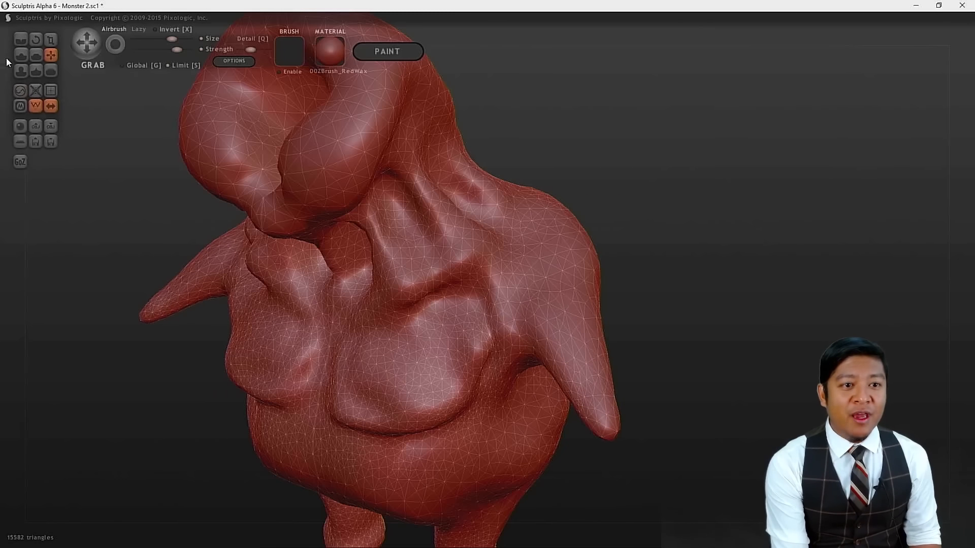
pyautogui.click(24, 56)
pyautogui.moveTo(763, 374)
pyautogui.mouseDown()
pyautogui.moveTo(768, 382)
pyautogui.moveTo(657, 377)
pyautogui.moveTo(629, 365)
pyautogui.moveTo(616, 333)
pyautogui.moveTo(629, 432)
pyautogui.moveTo(617, 435)
pyautogui.mouseUp()
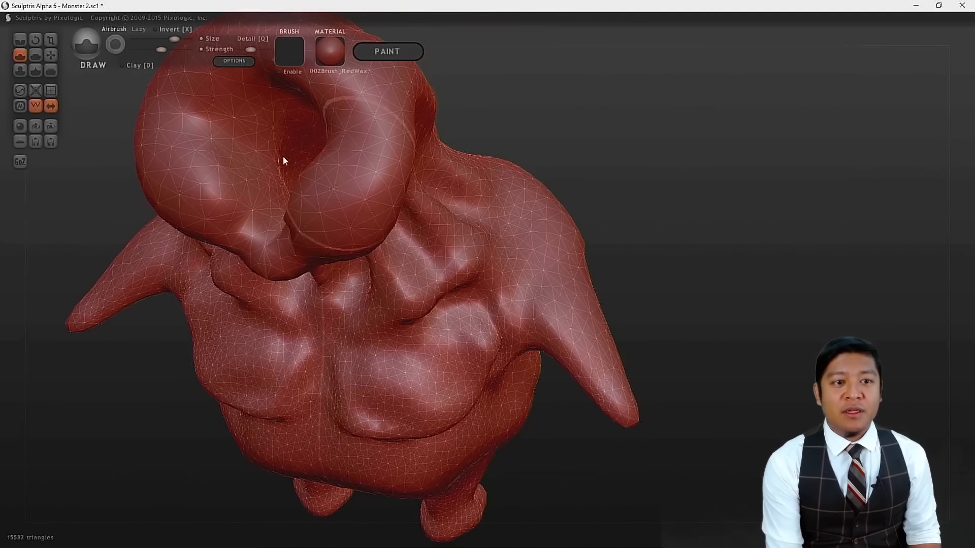
# - Pull the shoulders outward and upward with the Grab brush and save the model
pyautogui.click(51, 55)
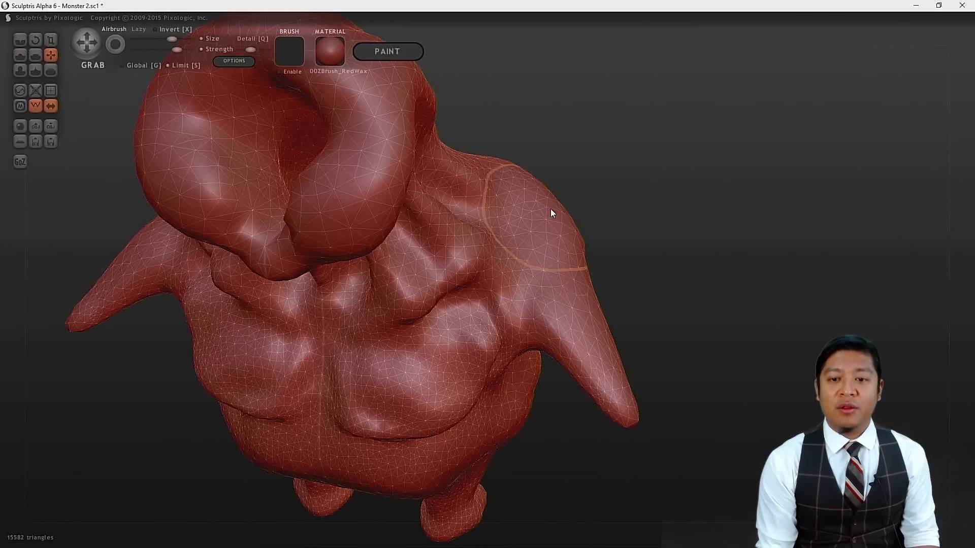
pyautogui.scroll(-3, 547, 210)
pyautogui.moveTo(529, 218)
pyautogui.mouseDown()
pyautogui.moveTo(513, 220)
pyautogui.moveTo(531, 227)
pyautogui.moveTo(597, 196)
pyautogui.moveTo(569, 230)
pyautogui.moveTo(553, 206)
pyautogui.mouseUp()
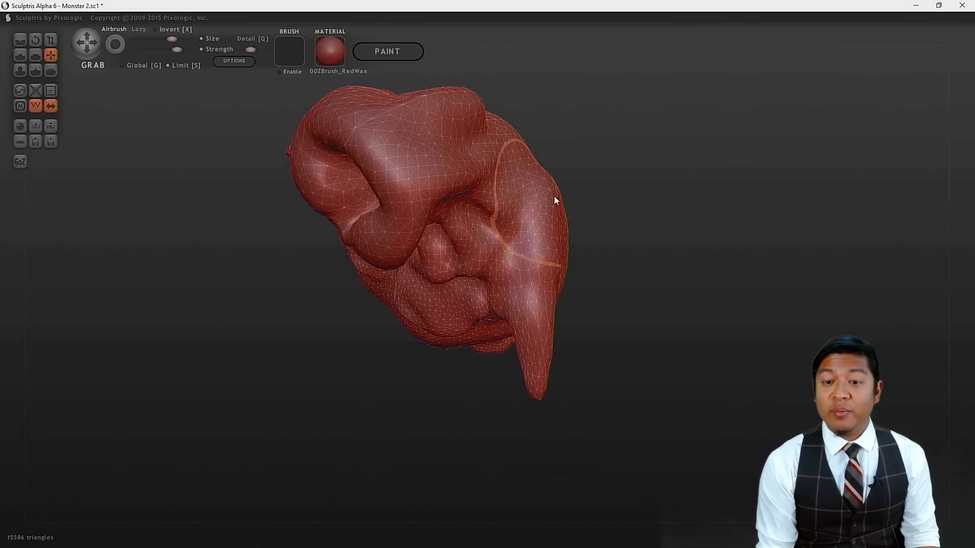
pyautogui.moveTo(658, 340); pyautogui.dragTo(661, 269)
pyautogui.moveTo(634, 346)
pyautogui.mouseDown()
pyautogui.moveTo(652, 380)
pyautogui.moveTo(644, 331)
pyautogui.mouseUp()
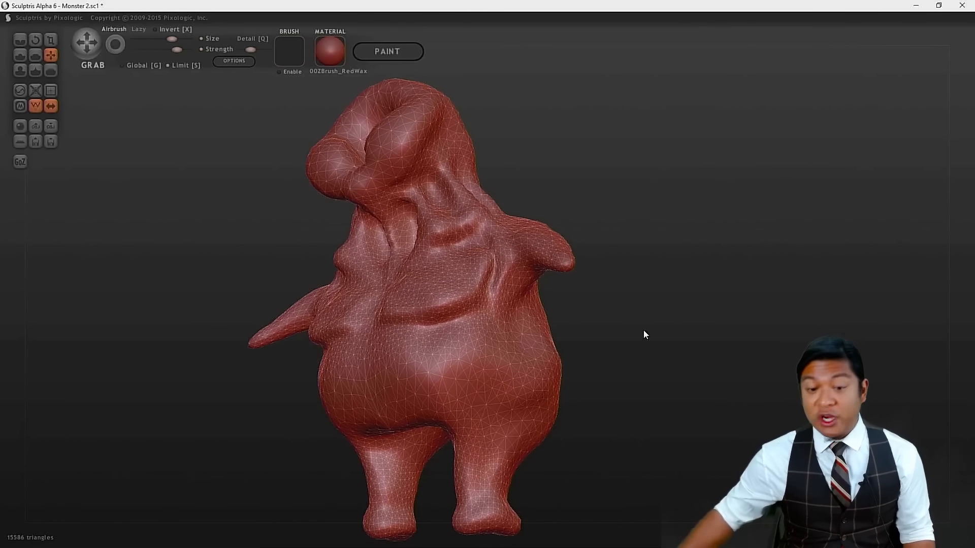
pyautogui.hotkey('ctrl', 's')
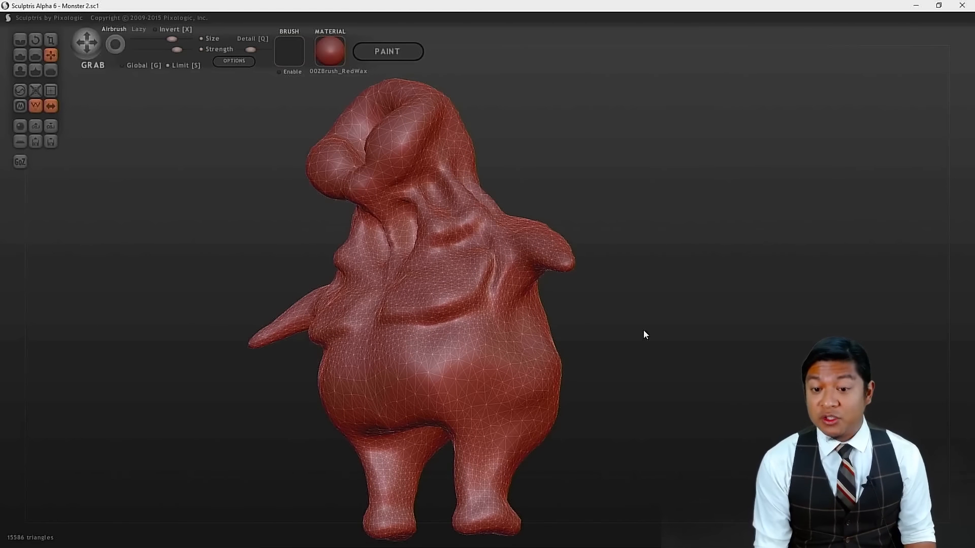
# - Push the sides of the chest and belly inward with the Grab brush to slim the torso
pyautogui.moveTo(608, 352)
pyautogui.mouseDown()
pyautogui.moveTo(627, 359)
pyautogui.moveTo(560, 382)
pyautogui.moveTo(518, 377)
pyautogui.moveTo(635, 369)
pyautogui.moveTo(724, 381)
pyautogui.moveTo(693, 376)
pyautogui.mouseUp()
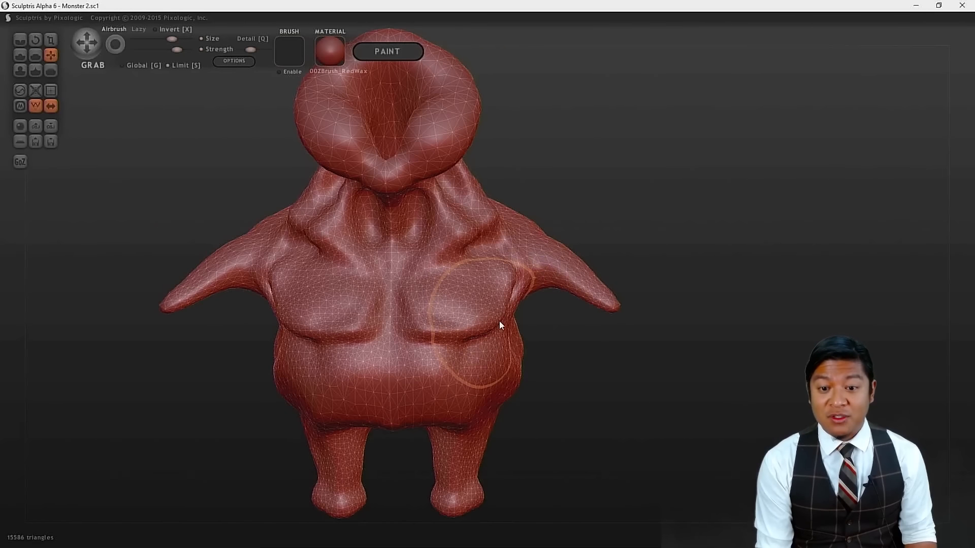
pyautogui.moveTo(463, 321); pyautogui.dragTo(455, 324)
pyautogui.moveTo(599, 388); pyautogui.dragTo(539, 378)
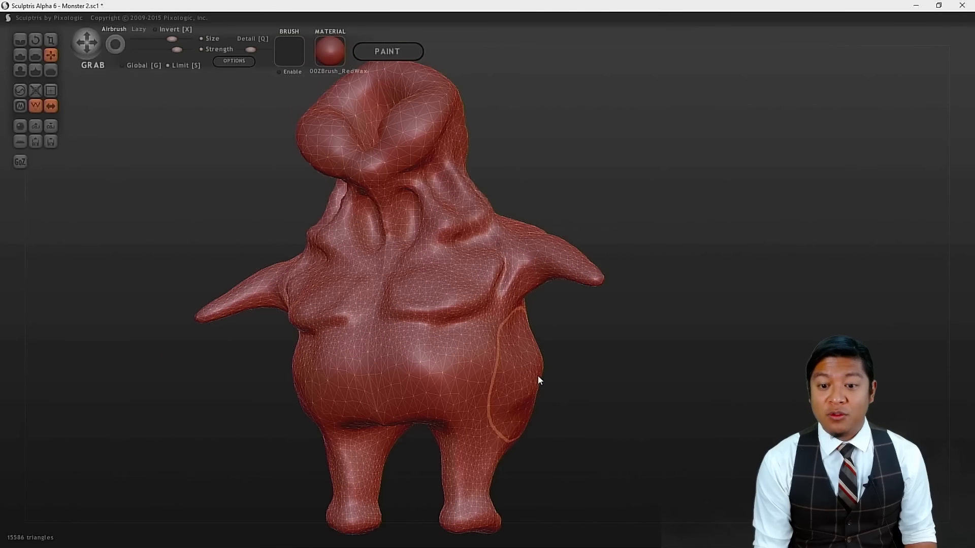
pyautogui.moveTo(615, 431)
pyautogui.mouseDown()
pyautogui.moveTo(686, 456)
pyautogui.moveTo(629, 436)
pyautogui.moveTo(644, 445)
pyautogui.mouseUp()
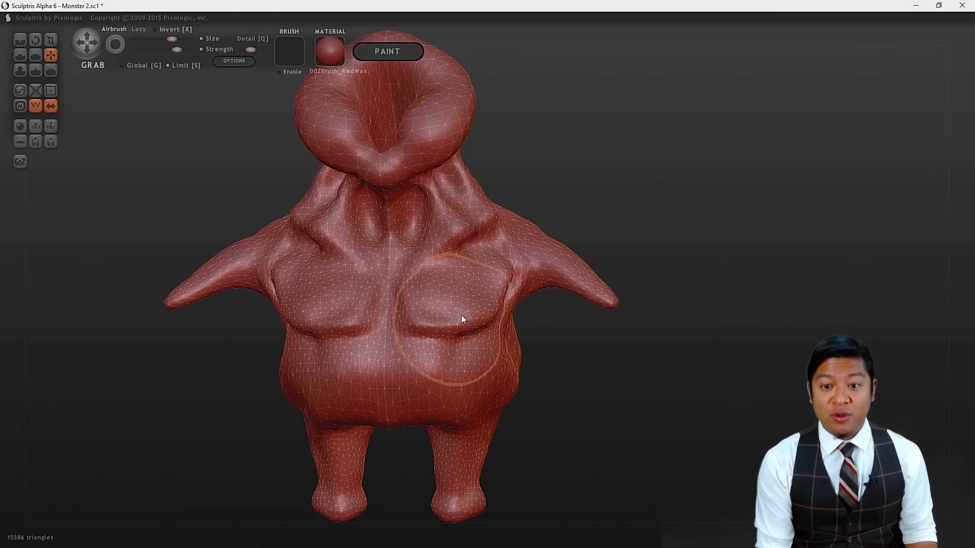
pyautogui.moveTo(497, 288); pyautogui.dragTo(485, 287)
pyautogui.moveTo(633, 433)
pyautogui.mouseDown()
pyautogui.moveTo(558, 397)
pyautogui.moveTo(663, 365)
pyautogui.moveTo(746, 404)
pyautogui.moveTo(722, 394)
pyautogui.moveTo(555, 396)
pyautogui.mouseUp()
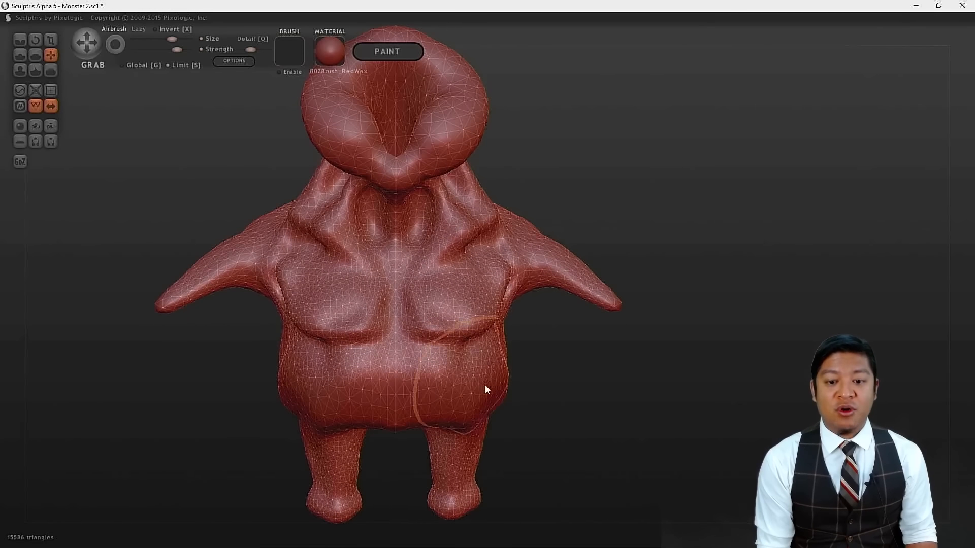
pyautogui.moveTo(652, 436); pyautogui.dragTo(650, 404)
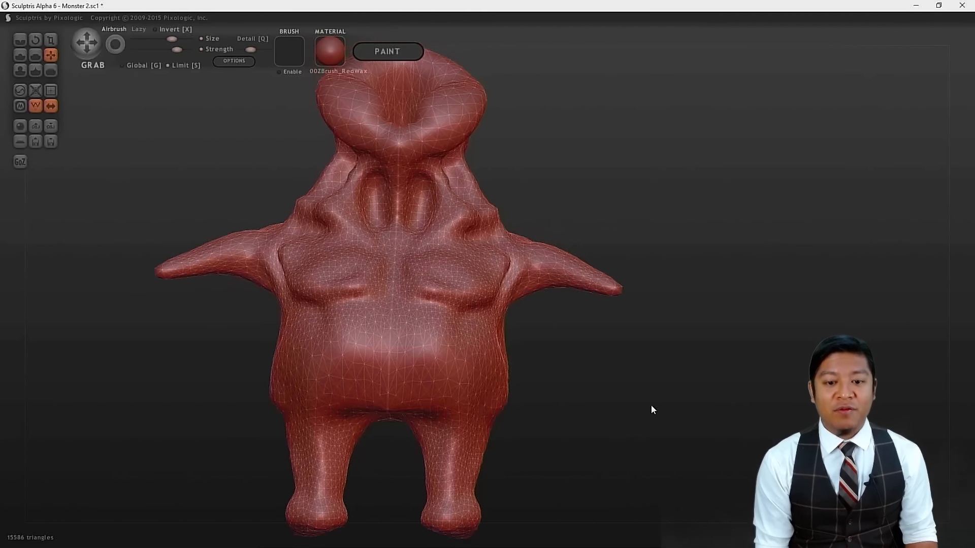
# - Pull the crotch between the legs slightly downward with the Grab brush and save the model
pyautogui.moveTo(391, 384); pyautogui.dragTo(390, 399)
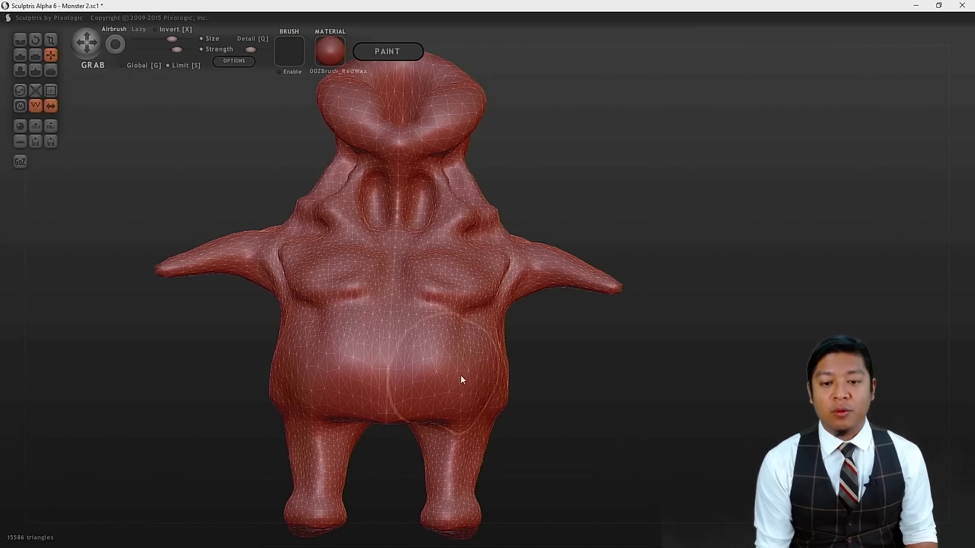
pyautogui.moveTo(653, 408); pyautogui.dragTo(419, 452)
pyautogui.moveTo(783, 287); pyautogui.dragTo(715, 292)
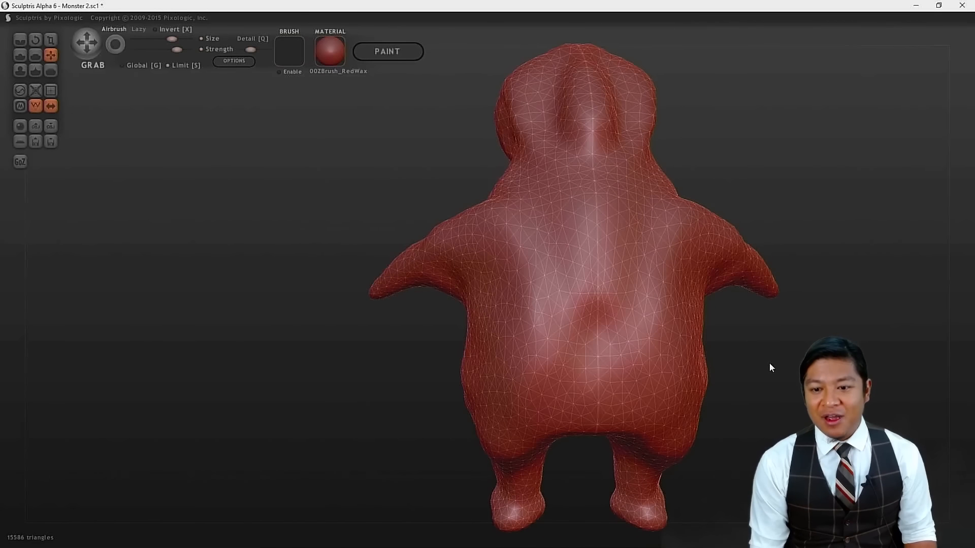
pyautogui.keyDown('shift'); pyautogui.moveTo(770, 365); pyautogui.dragTo(705, 361); pyautogui.keyUp('shift')
pyautogui.hotkey('ctrl', 's')
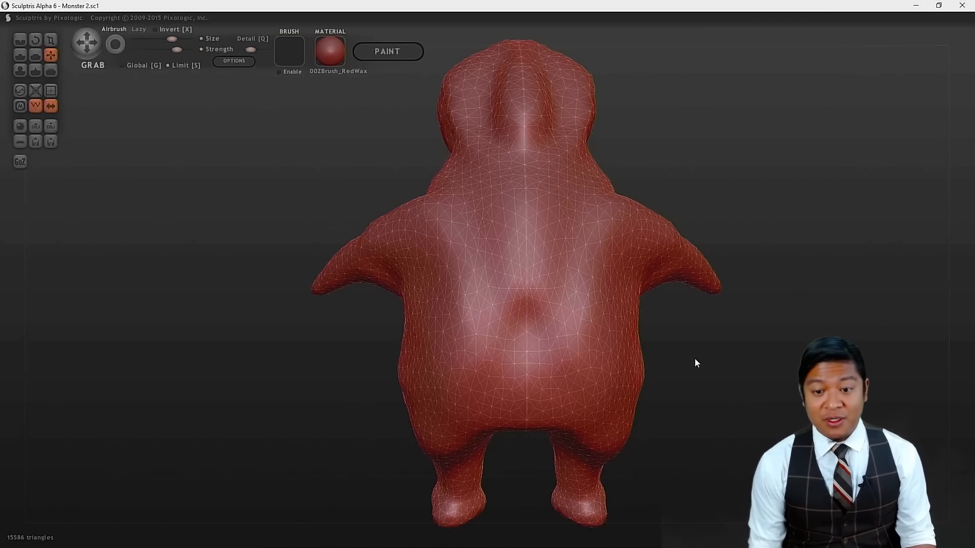
# - Sculpt long vertical muscle contours on both sides of the spine, up to the neck, with a smaller Draw brush
pyautogui.scroll(3, 558, 325)
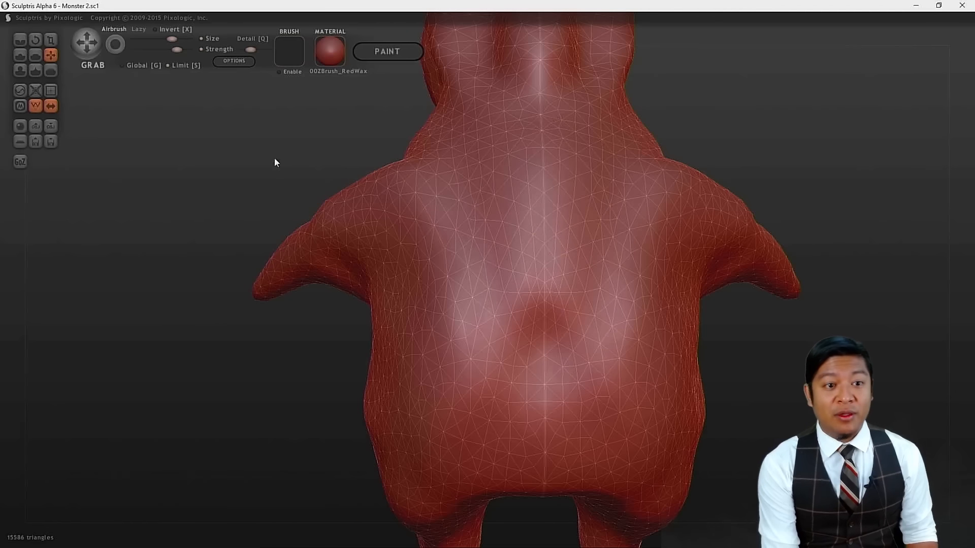
pyautogui.click(20, 56)
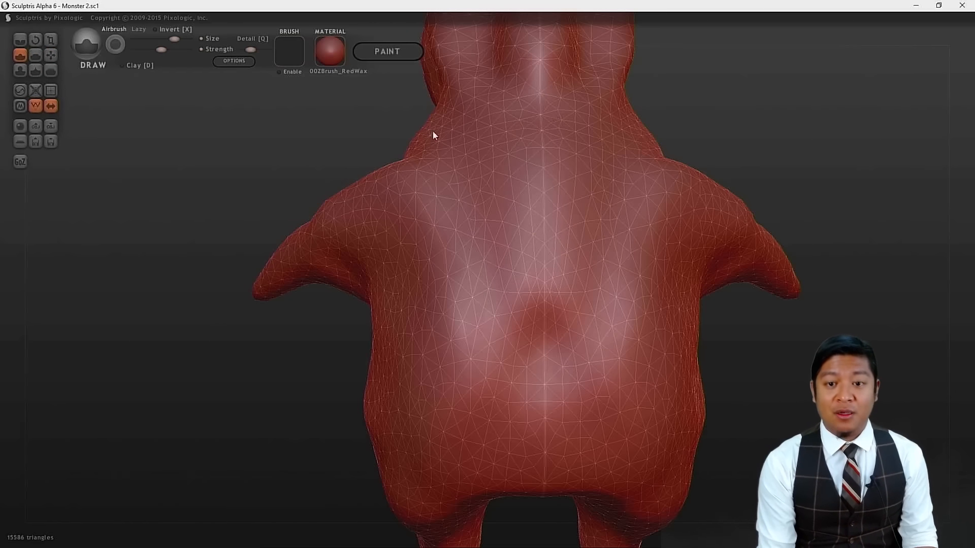
pyautogui.scroll(5, 490, 162)
pyautogui.scroll(-5, 491, 157)
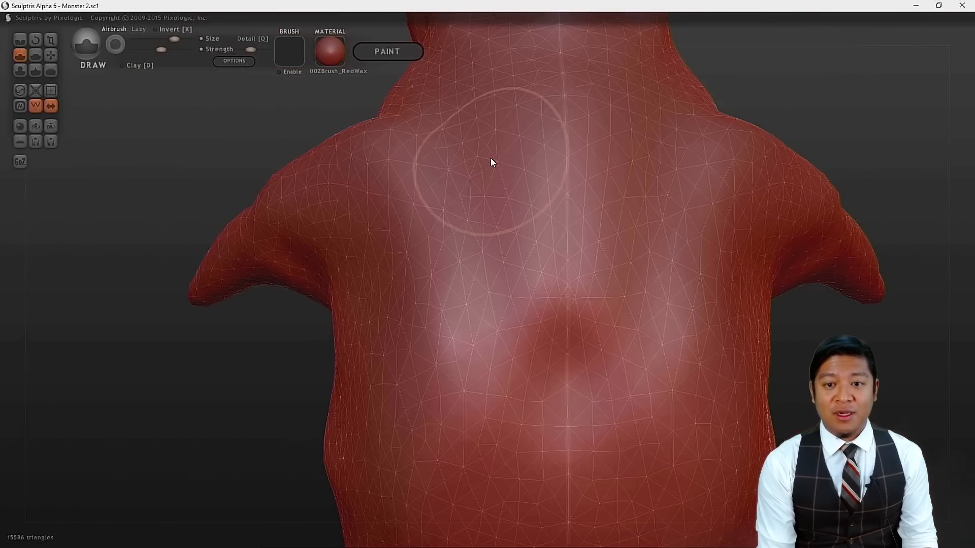
pyautogui.scroll(2, 491, 157)
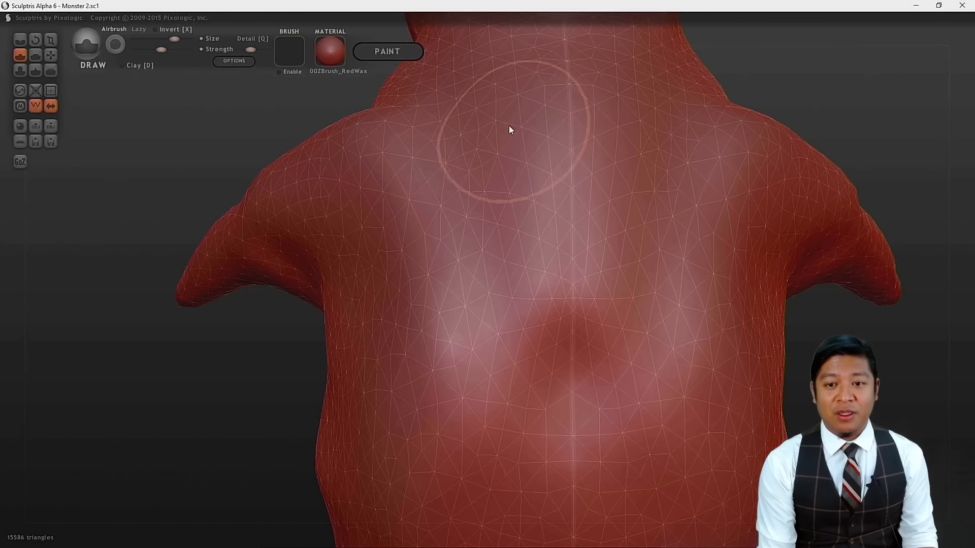
pyautogui.scroll(-3, 508, 126)
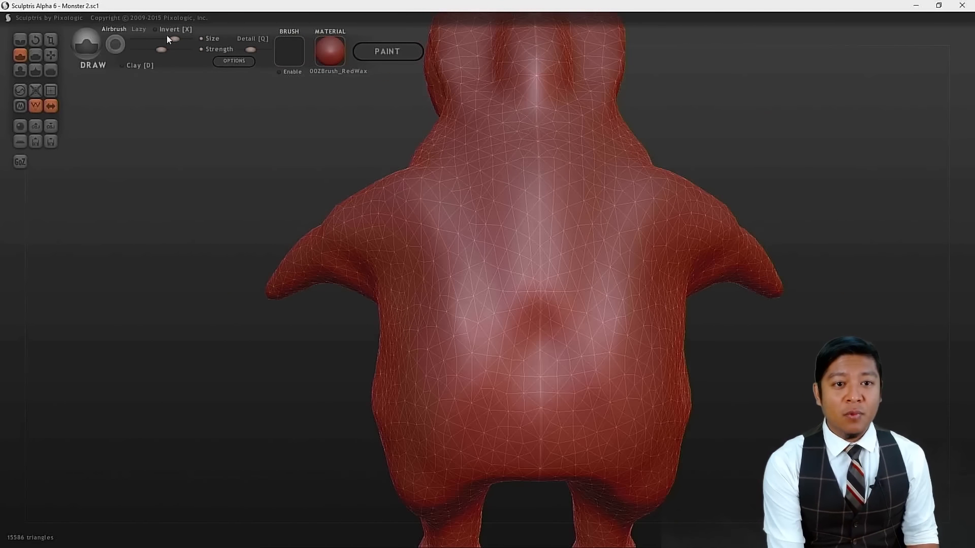
pyautogui.moveTo(171, 41); pyautogui.dragTo(166, 41)
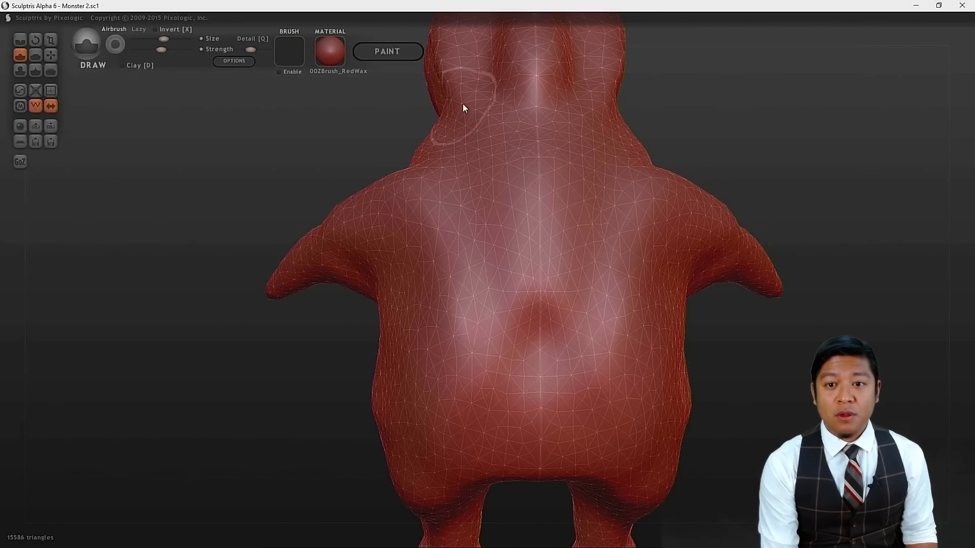
pyautogui.moveTo(496, 121); pyautogui.dragTo(491, 144)
pyautogui.moveTo(503, 191)
pyautogui.mouseDown()
pyautogui.moveTo(496, 261)
pyautogui.moveTo(511, 395)
pyautogui.moveTo(497, 444)
pyautogui.mouseUp()
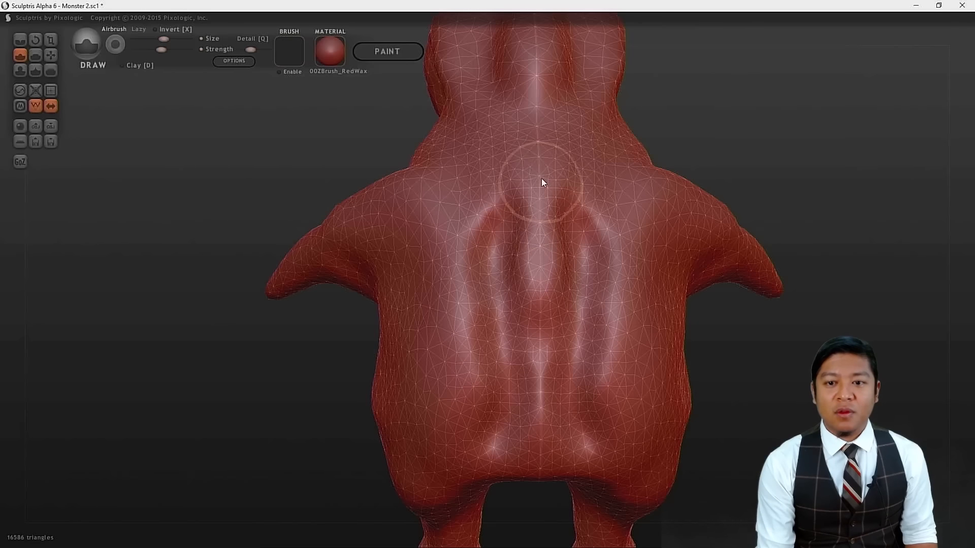
pyautogui.moveTo(496, 203); pyautogui.dragTo(487, 131)
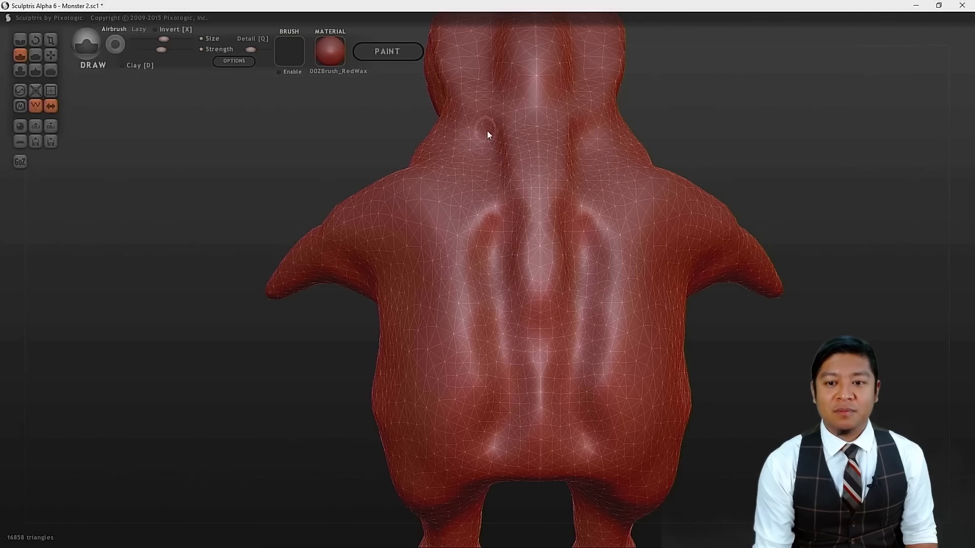
# - Build up the spine along the middle of the back, from the lower back to the neck, with the Draw brush
pyautogui.moveTo(766, 409)
pyautogui.mouseDown()
pyautogui.moveTo(780, 407)
pyautogui.moveTo(635, 401)
pyautogui.mouseUp()
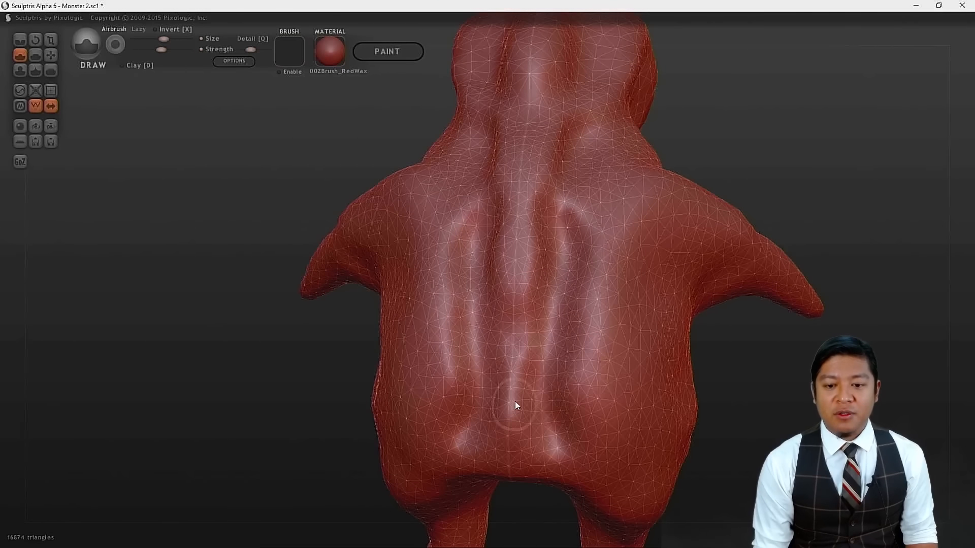
pyautogui.moveTo(507, 438); pyautogui.dragTo(506, 470)
pyautogui.moveTo(505, 431)
pyautogui.mouseDown()
pyautogui.moveTo(522, 345)
pyautogui.moveTo(525, 118)
pyautogui.moveTo(516, 136)
pyautogui.moveTo(552, 117)
pyautogui.mouseUp()
pyautogui.moveTo(781, 200)
pyautogui.mouseDown()
pyautogui.moveTo(816, 223)
pyautogui.moveTo(895, 228)
pyautogui.moveTo(801, 228)
pyautogui.moveTo(851, 200)
pyautogui.moveTo(901, 205)
pyautogui.moveTo(878, 274)
pyautogui.moveTo(922, 246)
pyautogui.moveTo(924, 200)
pyautogui.moveTo(895, 194)
pyautogui.mouseUp()
pyautogui.moveTo(694, 303)
pyautogui.mouseDown()
pyautogui.moveTo(692, 281)
pyautogui.moveTo(722, 292)
pyautogui.moveTo(760, 285)
pyautogui.moveTo(746, 284)
pyautogui.mouseUp()
# - Draw muscle strokes across the upper back and shoulder, and undo the last stroke
pyautogui.moveTo(387, 255)
pyautogui.mouseDown()
pyautogui.moveTo(419, 223)
pyautogui.moveTo(571, 251)
pyautogui.mouseUp()
pyautogui.moveTo(726, 268); pyautogui.dragTo(677, 291)
pyautogui.moveTo(504, 260)
pyautogui.mouseDown()
pyautogui.moveTo(522, 276)
pyautogui.moveTo(435, 263)
pyautogui.moveTo(342, 272)
pyautogui.mouseUp()
pyautogui.moveTo(819, 257)
pyautogui.mouseDown()
pyautogui.moveTo(926, 270)
pyautogui.moveTo(944, 257)
pyautogui.moveTo(902, 238)
pyautogui.moveTo(895, 275)
pyautogui.moveTo(883, 282)
pyautogui.mouseUp()
pyautogui.hotkey('ctrl', 'z')
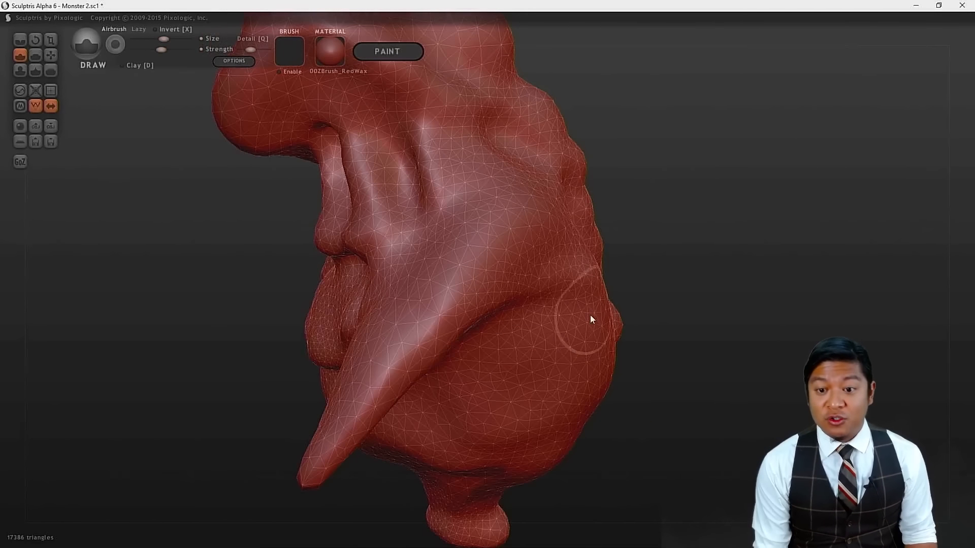
# - Sculpt the rear of the shoulders and the length of the arms with the Draw brush
pyautogui.moveTo(668, 340)
pyautogui.mouseDown()
pyautogui.moveTo(685, 322)
pyautogui.moveTo(644, 273)
pyautogui.mouseUp()
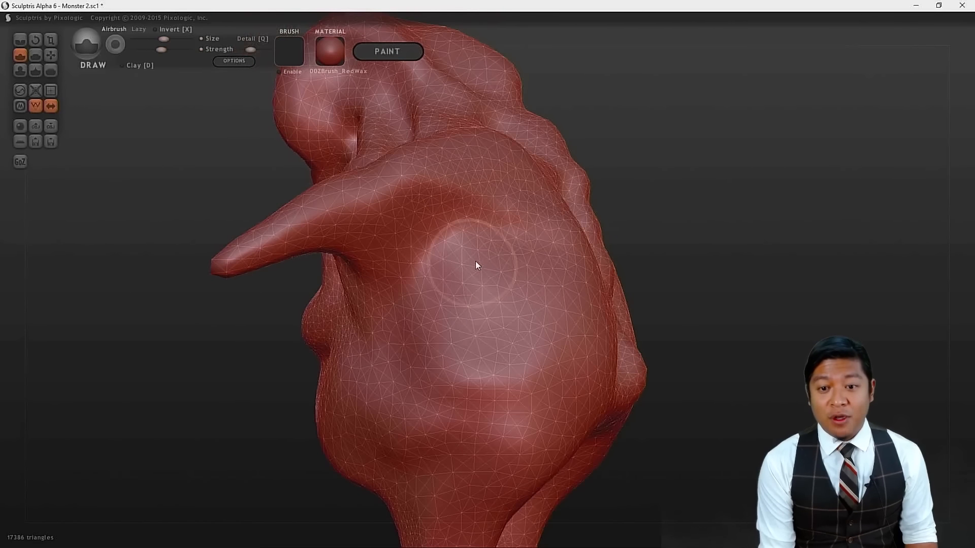
pyautogui.moveTo(526, 222); pyautogui.dragTo(518, 217)
pyautogui.moveTo(407, 202)
pyautogui.mouseDown()
pyautogui.moveTo(285, 221)
pyautogui.moveTo(299, 219)
pyautogui.mouseUp()
pyautogui.moveTo(784, 190)
pyautogui.mouseDown()
pyautogui.moveTo(731, 256)
pyautogui.moveTo(680, 261)
pyautogui.mouseUp()
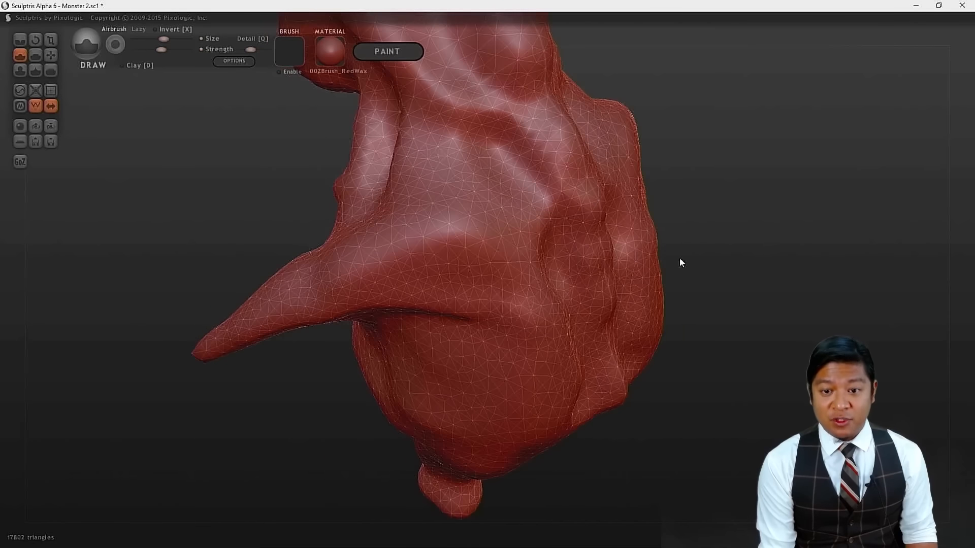
pyautogui.moveTo(508, 269)
pyautogui.mouseDown()
pyautogui.moveTo(461, 260)
pyautogui.moveTo(327, 282)
pyautogui.moveTo(507, 270)
pyautogui.mouseUp()
pyautogui.moveTo(744, 272); pyautogui.dragTo(807, 276)
# - Shape the muscles over the top and front of the shoulders and down the arms with Draw strokes
pyautogui.moveTo(477, 229); pyautogui.dragTo(439, 282)
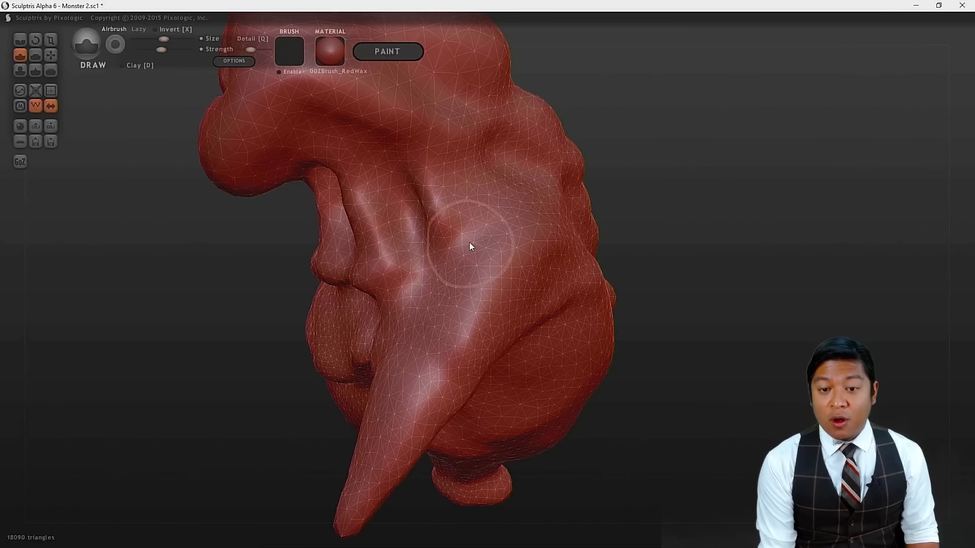
pyautogui.moveTo(475, 227)
pyautogui.mouseDown()
pyautogui.moveTo(444, 284)
pyautogui.moveTo(450, 298)
pyautogui.moveTo(466, 236)
pyautogui.mouseUp()
pyautogui.moveTo(755, 325)
pyautogui.mouseDown()
pyautogui.moveTo(760, 298)
pyautogui.moveTo(824, 261)
pyautogui.moveTo(630, 255)
pyautogui.mouseUp()
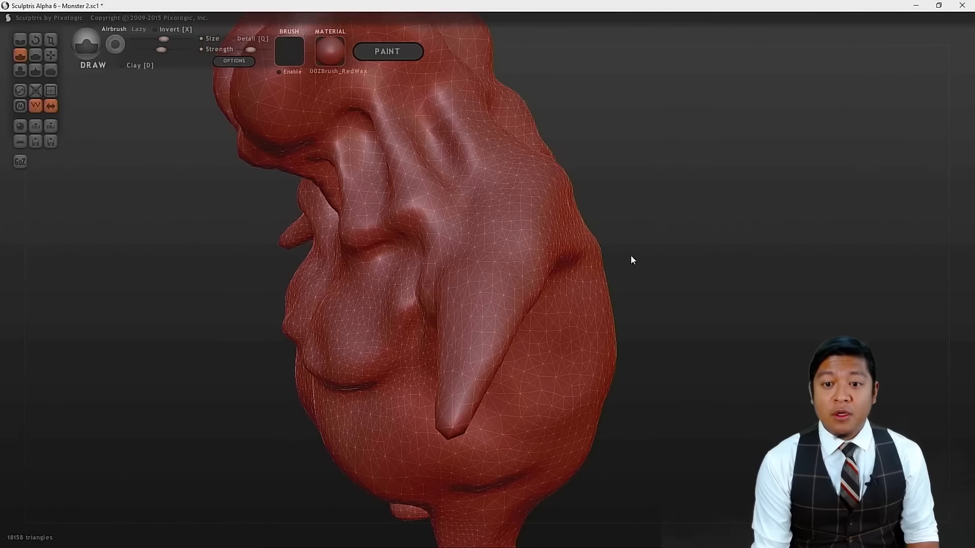
pyautogui.moveTo(470, 239); pyautogui.dragTo(470, 337)
pyautogui.moveTo(470, 262); pyautogui.dragTo(464, 221)
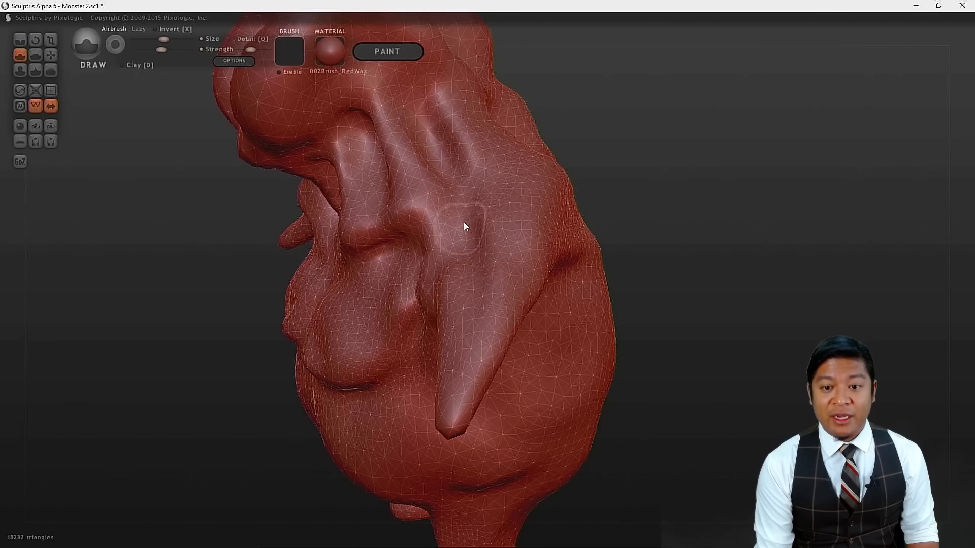
pyautogui.moveTo(744, 355)
pyautogui.mouseDown()
pyautogui.moveTo(833, 356)
pyautogui.moveTo(812, 350)
pyautogui.mouseUp()
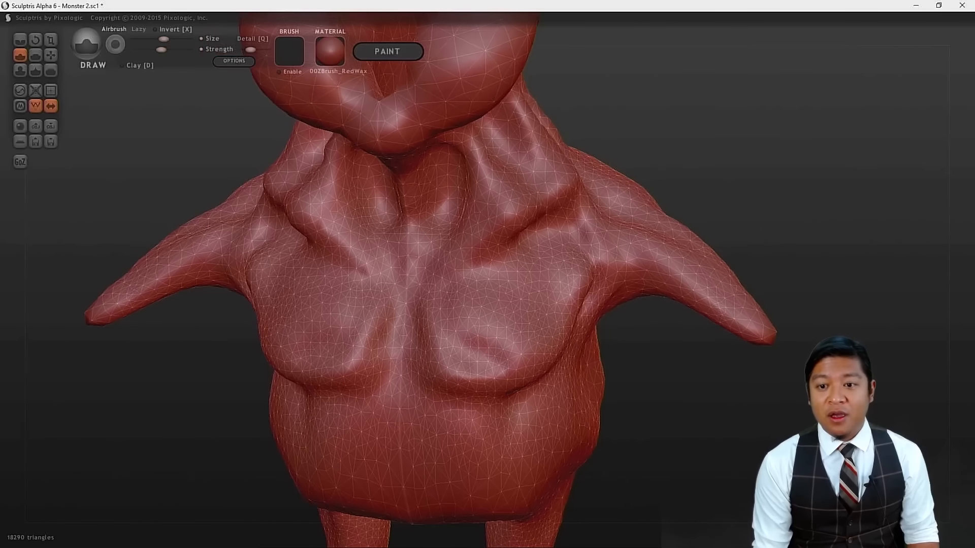
pyautogui.moveTo(768, 246); pyautogui.dragTo(627, 325)
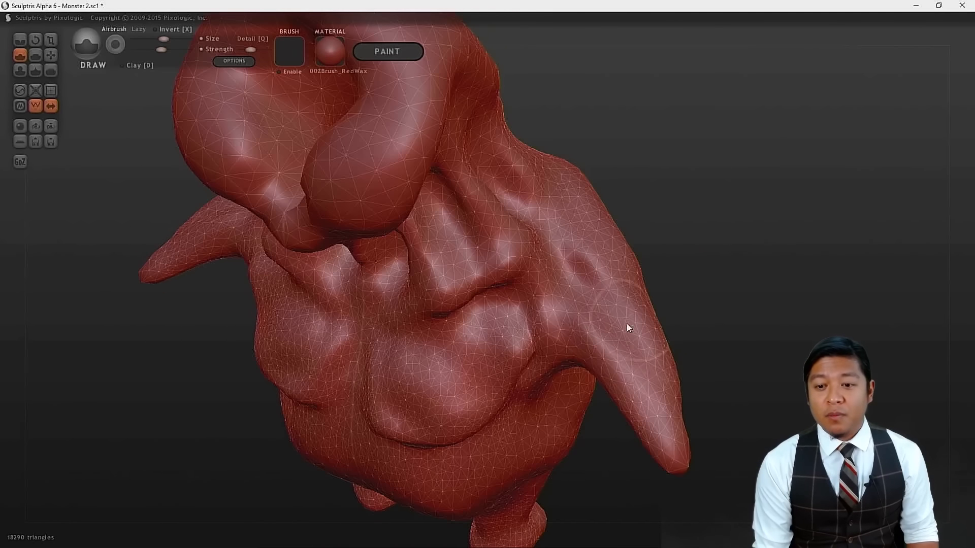
pyautogui.moveTo(644, 385); pyautogui.dragTo(633, 346)
# - Sculpt muscle folds from beneath the arms down the sides of the torso with the Draw brush
pyautogui.moveTo(779, 333)
pyautogui.mouseDown()
pyautogui.moveTo(766, 264)
pyautogui.moveTo(741, 237)
pyautogui.moveTo(660, 236)
pyautogui.mouseUp()
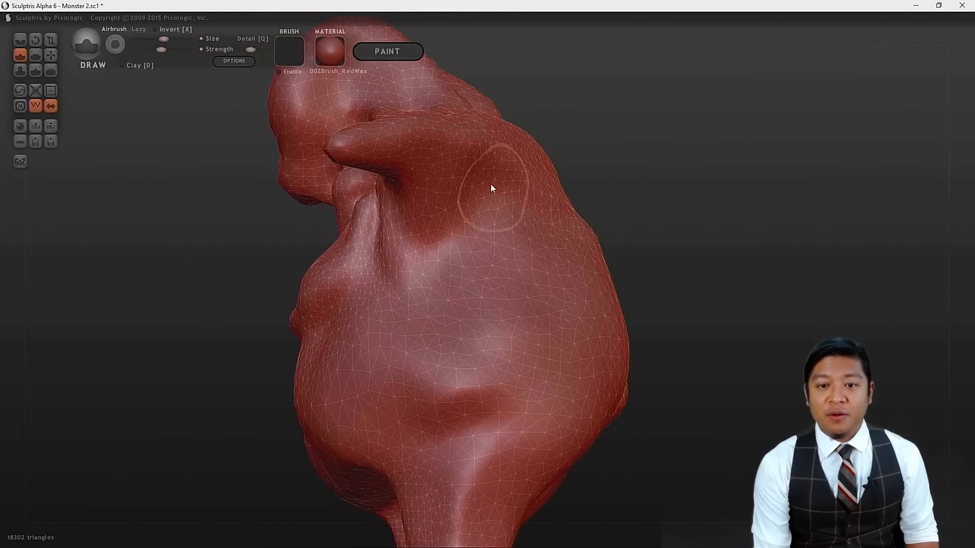
pyautogui.moveTo(442, 182); pyautogui.dragTo(461, 196)
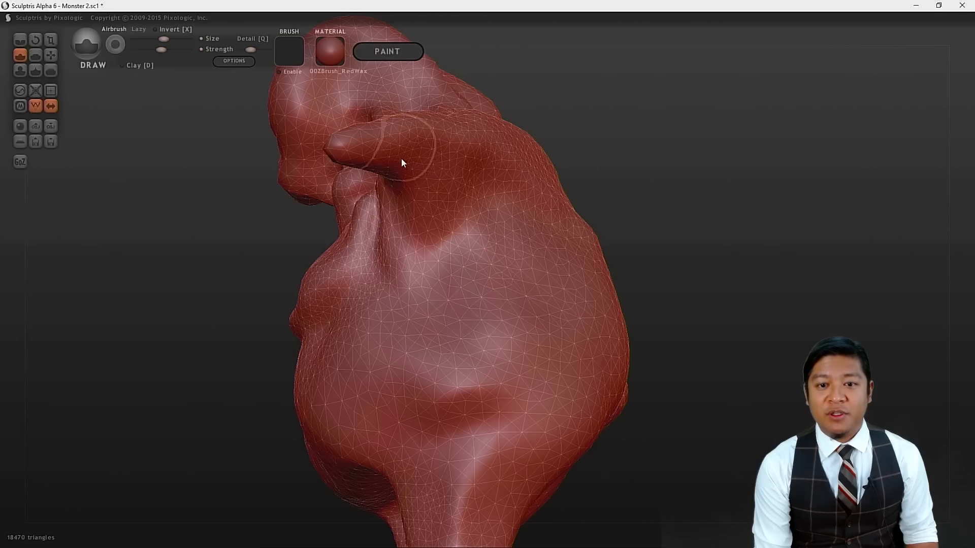
pyautogui.moveTo(470, 215); pyautogui.dragTo(522, 298)
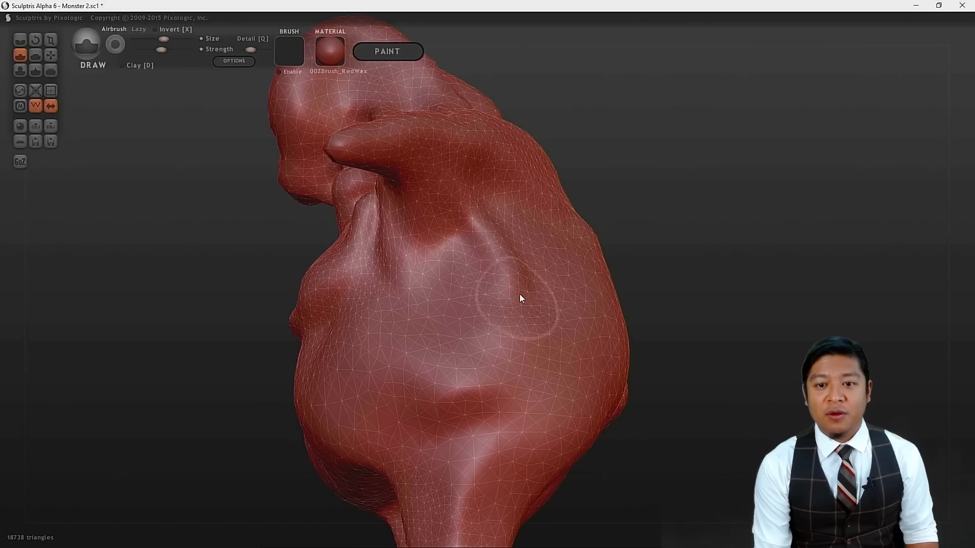
pyautogui.moveTo(452, 203); pyautogui.dragTo(512, 268)
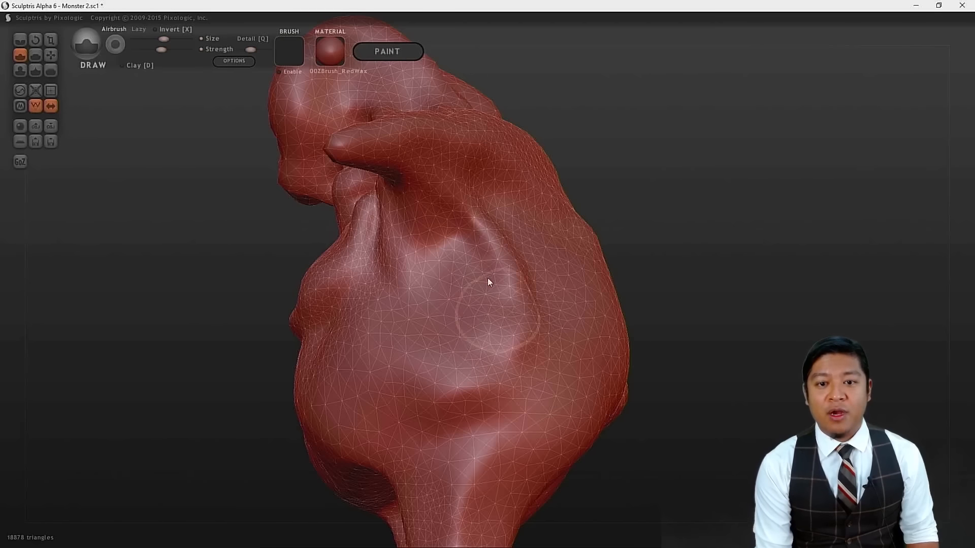
pyautogui.moveTo(374, 168)
pyautogui.mouseDown()
pyautogui.moveTo(400, 174)
pyautogui.moveTo(469, 227)
pyautogui.moveTo(502, 277)
pyautogui.mouseUp()
pyautogui.moveTo(755, 331)
pyautogui.mouseDown()
pyautogui.moveTo(659, 379)
pyautogui.moveTo(693, 355)
pyautogui.moveTo(805, 328)
pyautogui.moveTo(755, 308)
pyautogui.mouseUp()
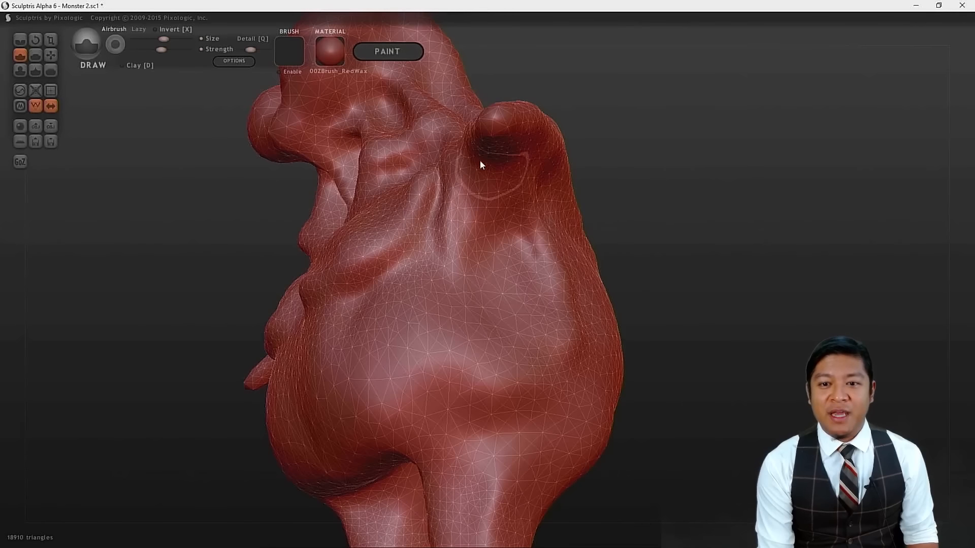
pyautogui.moveTo(508, 160)
pyautogui.mouseDown()
pyautogui.moveTo(565, 315)
pyautogui.moveTo(579, 322)
pyautogui.mouseUp()
# - Define the armpits where the arms meet the chest with Draw strokes, and undo the last stroke
pyautogui.moveTo(738, 333); pyautogui.dragTo(801, 307)
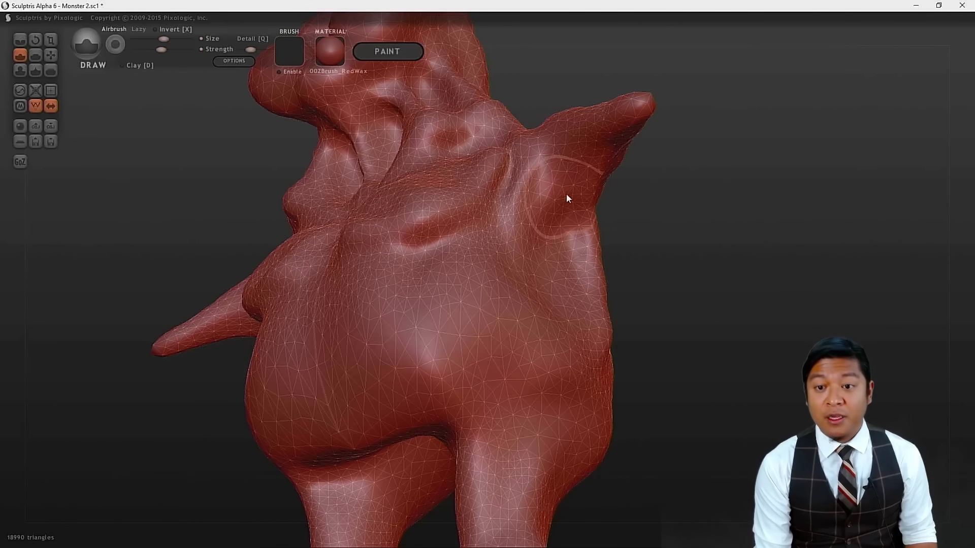
pyautogui.moveTo(573, 170)
pyautogui.mouseDown()
pyautogui.moveTo(552, 235)
pyautogui.moveTo(591, 150)
pyautogui.moveTo(544, 211)
pyautogui.mouseUp()
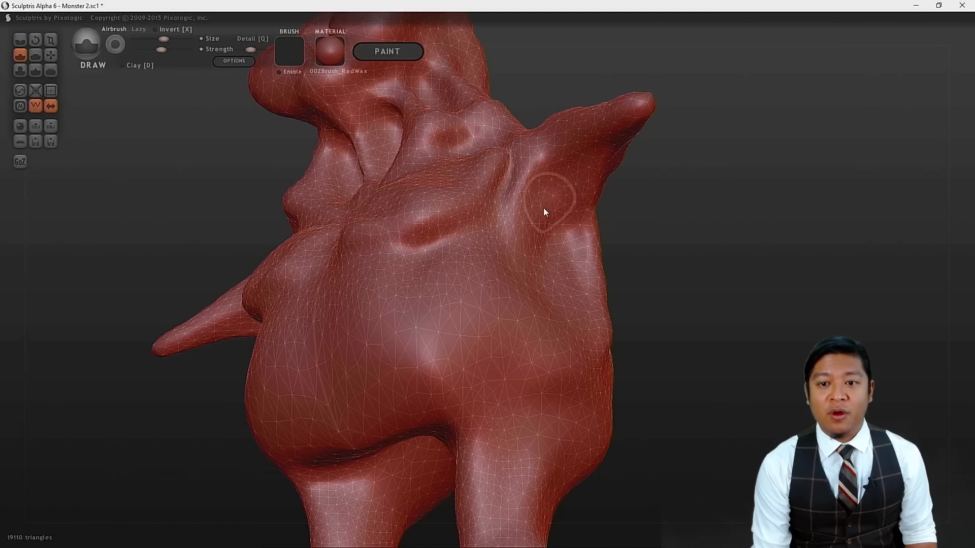
pyautogui.moveTo(648, 266)
pyautogui.mouseDown()
pyautogui.moveTo(716, 285)
pyautogui.moveTo(669, 261)
pyautogui.moveTo(692, 246)
pyautogui.moveTo(736, 272)
pyautogui.moveTo(692, 254)
pyautogui.mouseUp()
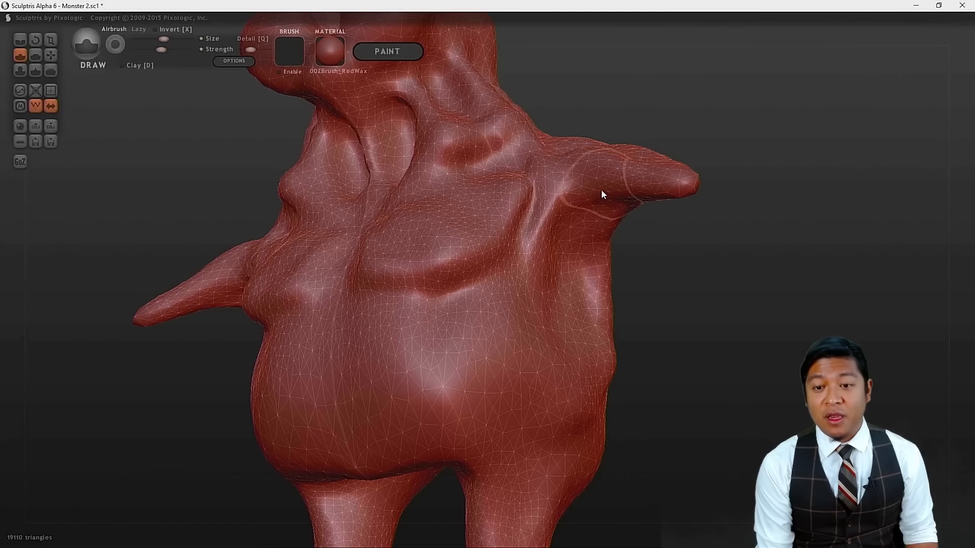
pyautogui.moveTo(558, 198); pyautogui.dragTo(521, 253)
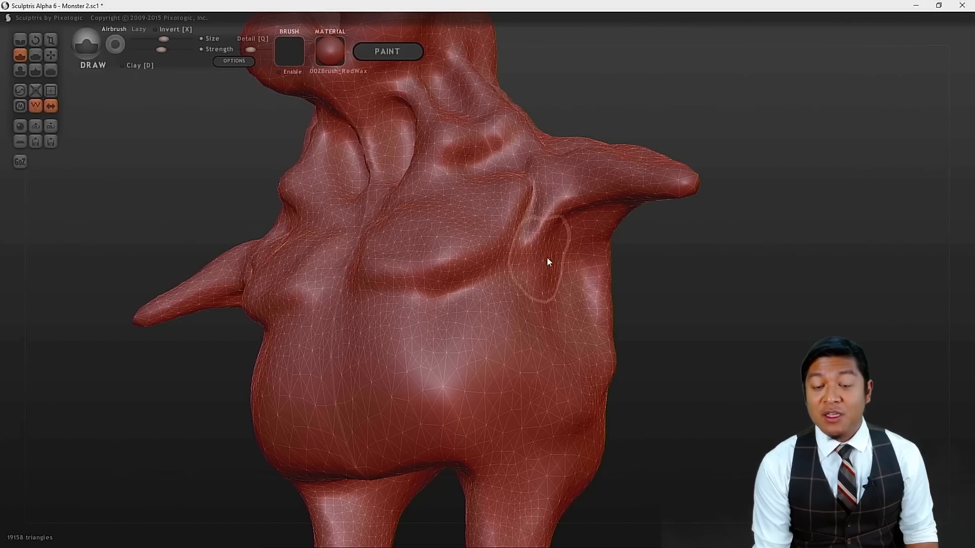
pyautogui.moveTo(707, 300)
pyautogui.mouseDown()
pyautogui.moveTo(725, 291)
pyautogui.moveTo(705, 261)
pyautogui.moveTo(703, 274)
pyautogui.moveTo(670, 239)
pyautogui.mouseUp()
pyautogui.moveTo(518, 135); pyautogui.dragTo(572, 100)
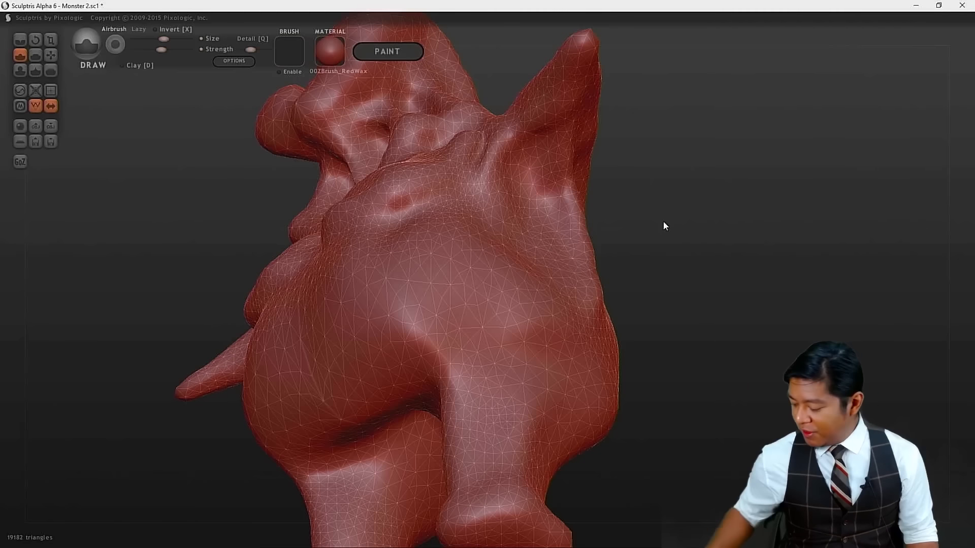
pyautogui.hotkey('ctrl', 'z')
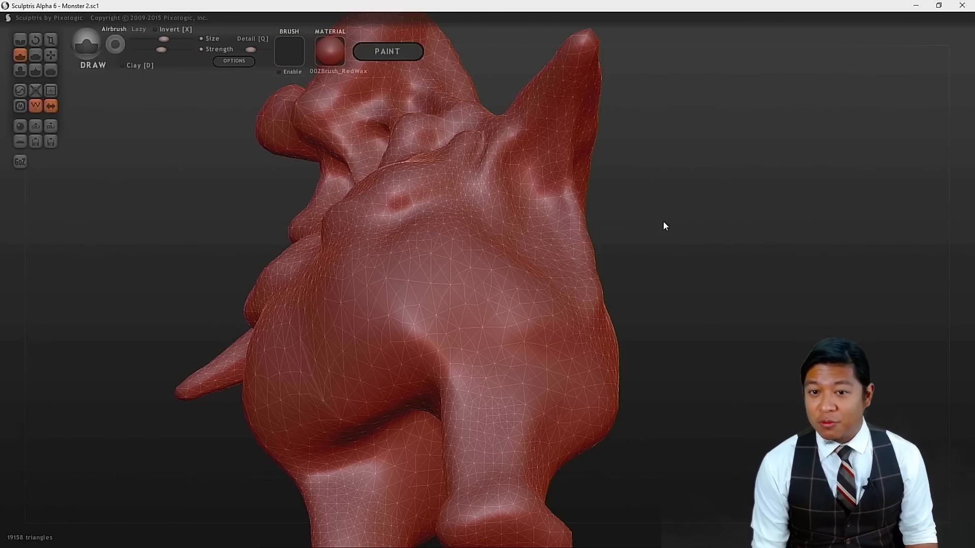
# - Add muscle contours along the front of the upper arms and shoulders with the Draw brush
pyautogui.moveTo(738, 246); pyautogui.dragTo(803, 289)
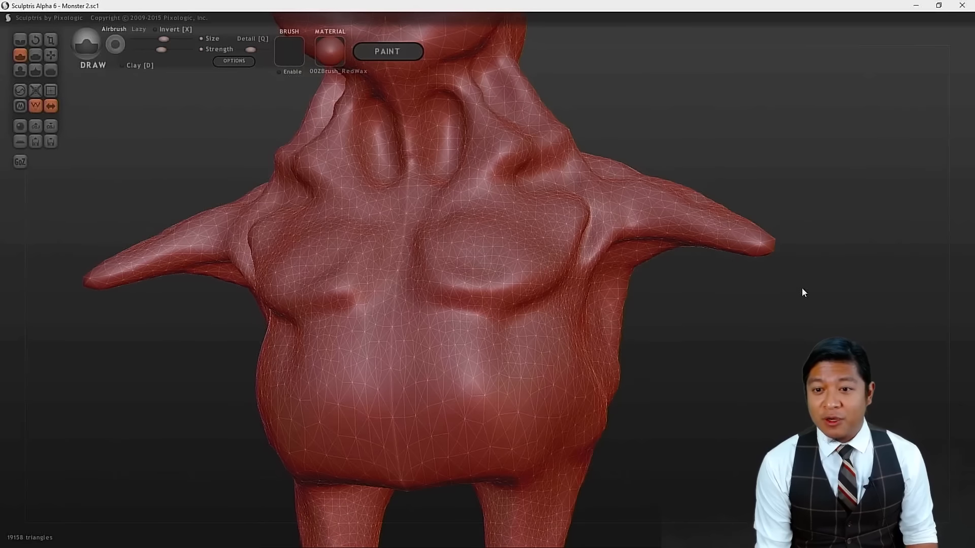
pyautogui.moveTo(681, 272)
pyautogui.mouseDown()
pyautogui.moveTo(686, 350)
pyautogui.moveTo(687, 340)
pyautogui.mouseUp()
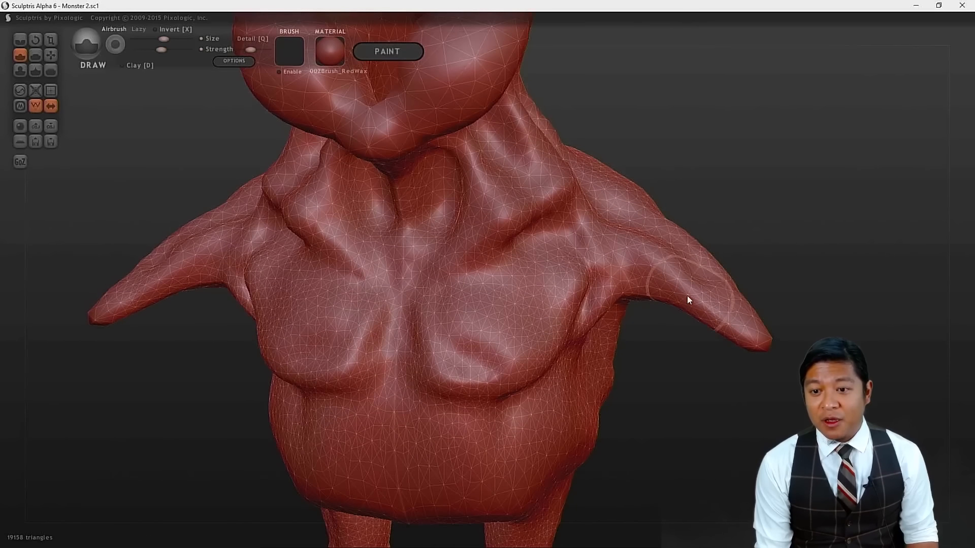
pyautogui.moveTo(665, 279); pyautogui.dragTo(572, 239)
pyautogui.moveTo(793, 273); pyautogui.dragTo(757, 307)
pyautogui.moveTo(543, 298); pyautogui.dragTo(522, 276)
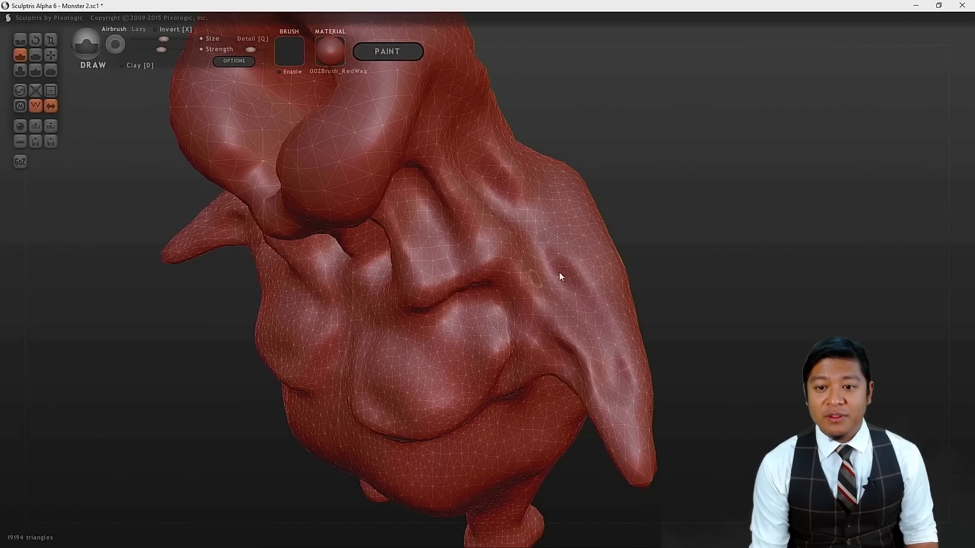
pyautogui.moveTo(802, 302)
pyautogui.mouseDown()
pyautogui.moveTo(687, 283)
pyautogui.moveTo(660, 291)
pyautogui.moveTo(655, 305)
pyautogui.mouseUp()
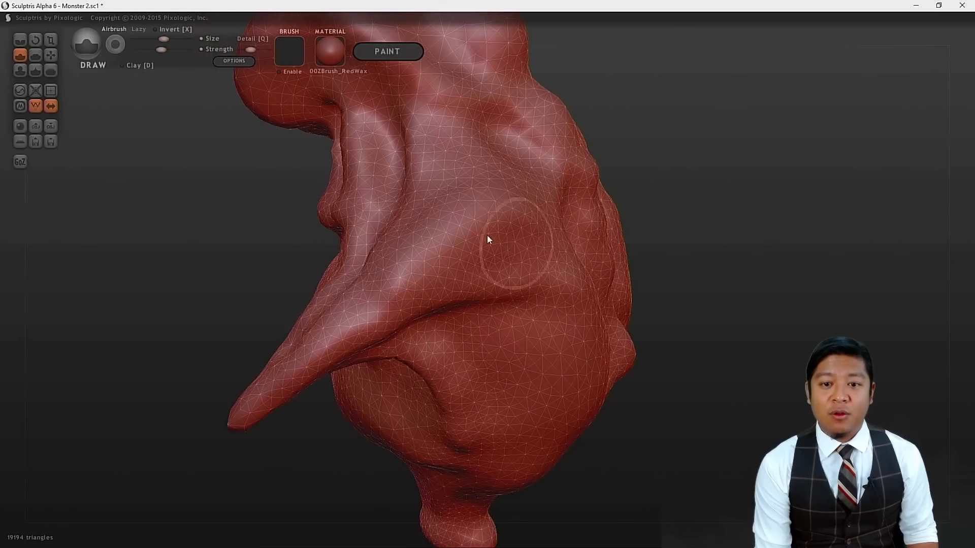
# - Add muscle contours across the sides and tops of the shoulders up toward the neck with the Draw brush
pyautogui.moveTo(427, 210)
pyautogui.mouseDown()
pyautogui.moveTo(446, 213)
pyautogui.moveTo(449, 188)
pyautogui.moveTo(441, 218)
pyautogui.mouseUp()
pyautogui.moveTo(457, 165)
pyautogui.mouseDown()
pyautogui.moveTo(446, 141)
pyautogui.moveTo(450, 196)
pyautogui.moveTo(435, 141)
pyautogui.moveTo(458, 219)
pyautogui.moveTo(439, 272)
pyautogui.moveTo(426, 242)
pyautogui.moveTo(409, 263)
pyautogui.mouseUp()
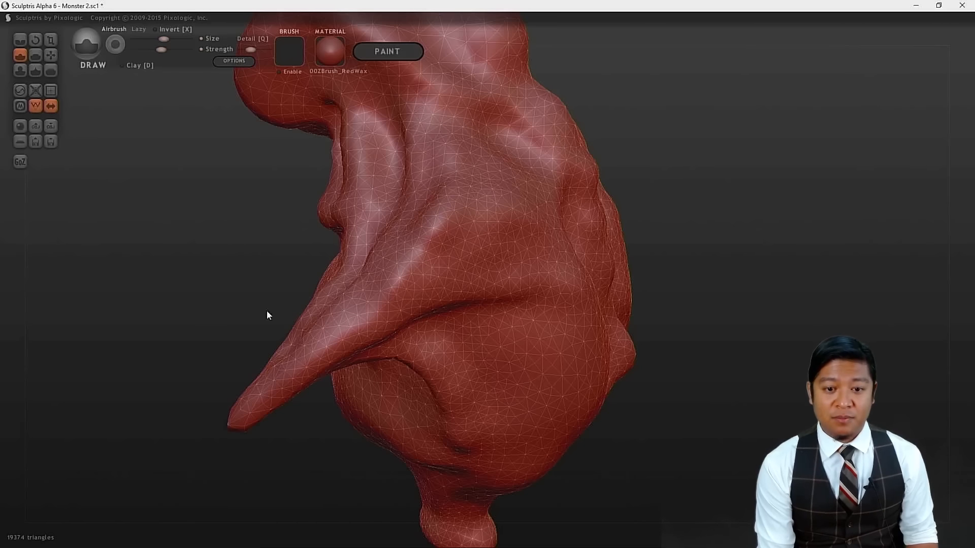
pyautogui.moveTo(239, 286)
pyautogui.mouseDown()
pyautogui.moveTo(330, 290)
pyautogui.moveTo(450, 254)
pyautogui.mouseUp()
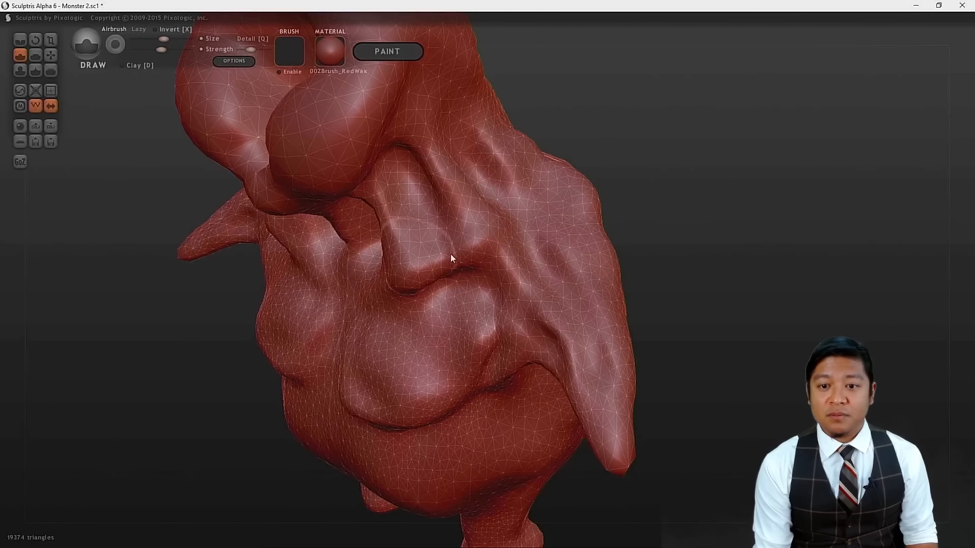
pyautogui.moveTo(552, 224); pyautogui.dragTo(522, 194)
pyautogui.moveTo(766, 276)
pyautogui.mouseDown()
pyautogui.moveTo(800, 244)
pyautogui.moveTo(805, 257)
pyautogui.moveTo(698, 244)
pyautogui.mouseUp()
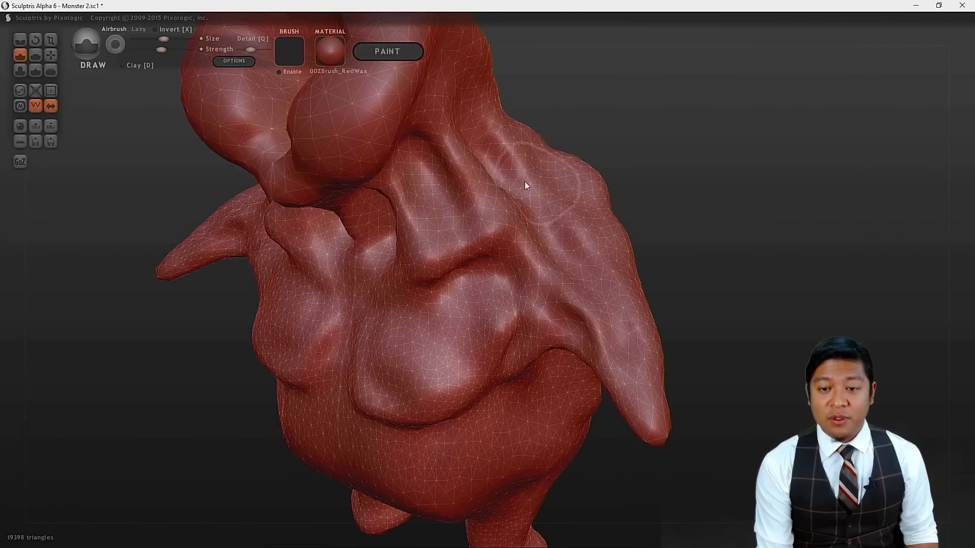
pyautogui.moveTo(543, 202); pyautogui.dragTo(491, 114)
pyautogui.moveTo(620, 173)
pyautogui.mouseDown()
pyautogui.moveTo(737, 277)
pyautogui.moveTo(805, 245)
pyautogui.moveTo(795, 259)
pyautogui.moveTo(775, 260)
pyautogui.mouseUp()
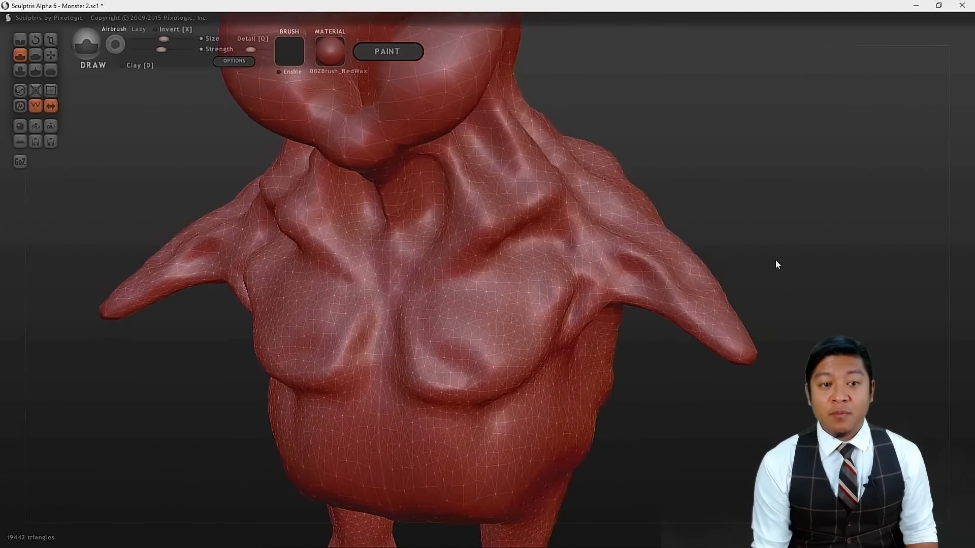
# - Pull the collarbone muscles inward toward the neck with the Grab tool and save the sculpture
pyautogui.click(50, 54)
pyautogui.moveTo(491, 232)
pyautogui.mouseDown()
pyautogui.moveTo(535, 217)
pyautogui.moveTo(542, 189)
pyautogui.moveTo(469, 214)
pyautogui.moveTo(487, 221)
pyautogui.moveTo(468, 230)
pyautogui.mouseUp()
pyautogui.moveTo(751, 159)
pyautogui.mouseDown()
pyautogui.moveTo(892, 158)
pyautogui.moveTo(811, 135)
pyautogui.moveTo(742, 139)
pyautogui.moveTo(732, 168)
pyautogui.mouseUp()
pyautogui.hotkey('ctrl', 's')
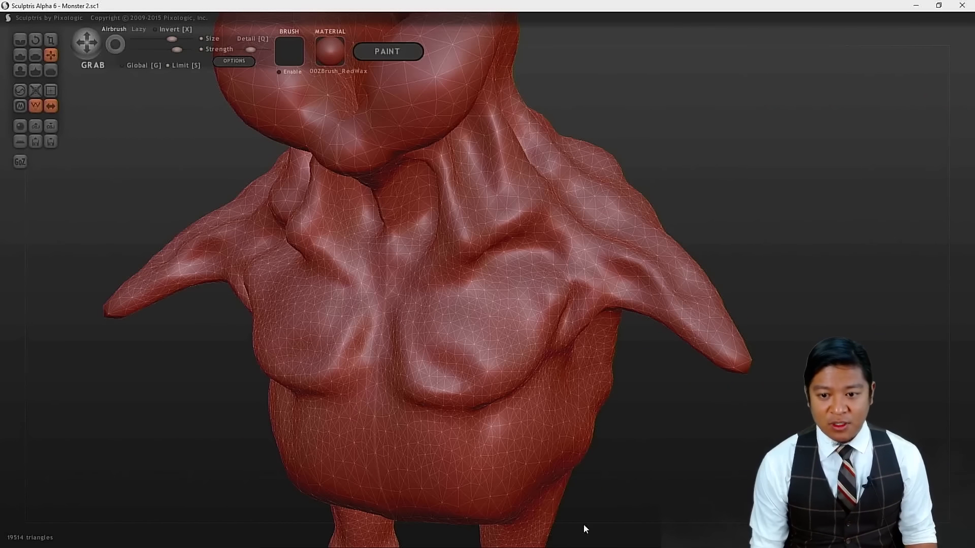
# - Reshape the flanks and push in the front of the belly below the chest with the Grab tool
pyautogui.moveTo(651, 486)
pyautogui.mouseDown()
pyautogui.moveTo(596, 432)
pyautogui.moveTo(626, 443)
pyautogui.moveTo(893, 431)
pyautogui.mouseUp()
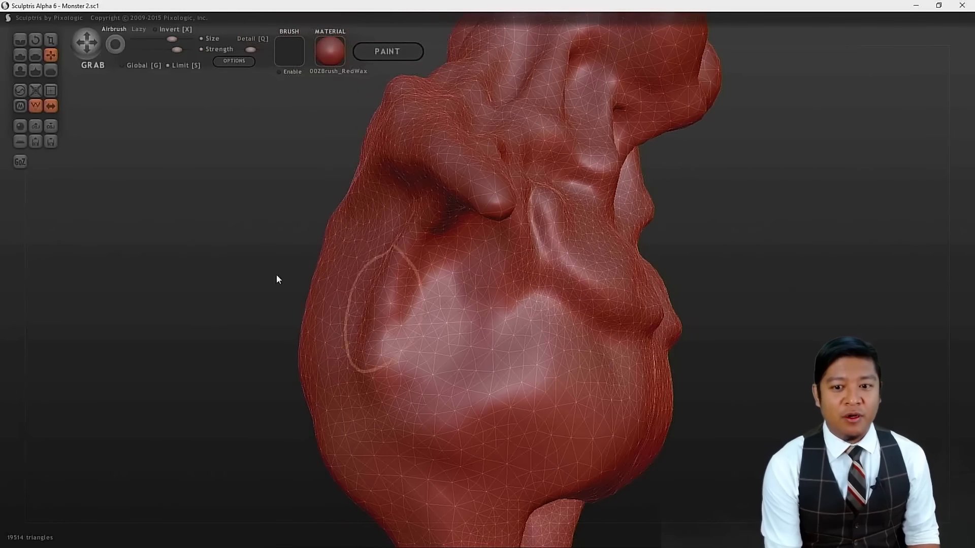
pyautogui.moveTo(506, 301)
pyautogui.mouseDown()
pyautogui.moveTo(535, 321)
pyautogui.moveTo(523, 340)
pyautogui.mouseUp()
pyautogui.moveTo(733, 387)
pyautogui.keyDown('alt'); pyautogui.mouseDown()
pyautogui.moveTo(741, 270)
pyautogui.moveTo(668, 382)
pyautogui.moveTo(542, 379)
pyautogui.moveTo(540, 426)
pyautogui.moveTo(502, 416)
pyautogui.moveTo(501, 392)
pyautogui.mouseUp(); pyautogui.keyUp('alt')
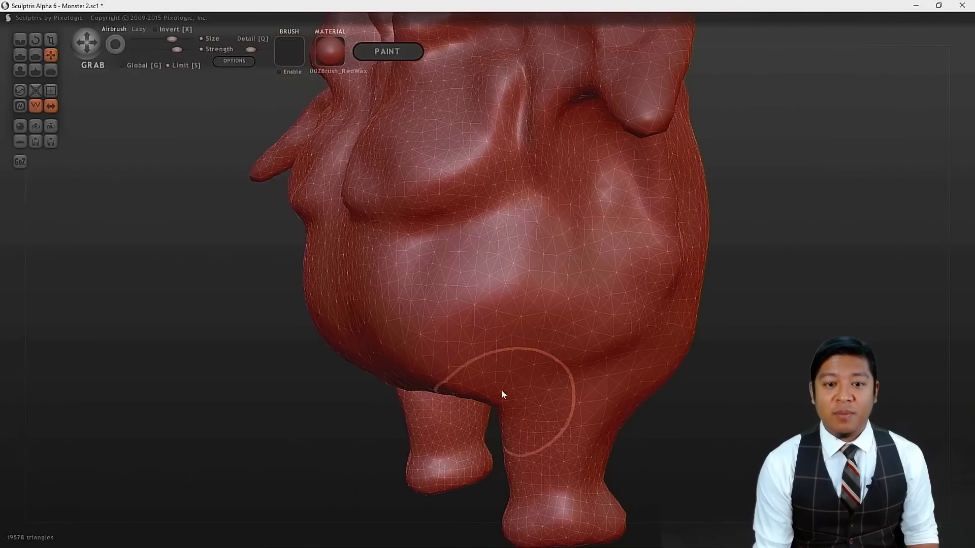
pyautogui.moveTo(343, 237); pyautogui.dragTo(352, 239)
pyautogui.moveTo(415, 246); pyautogui.dragTo(432, 247)
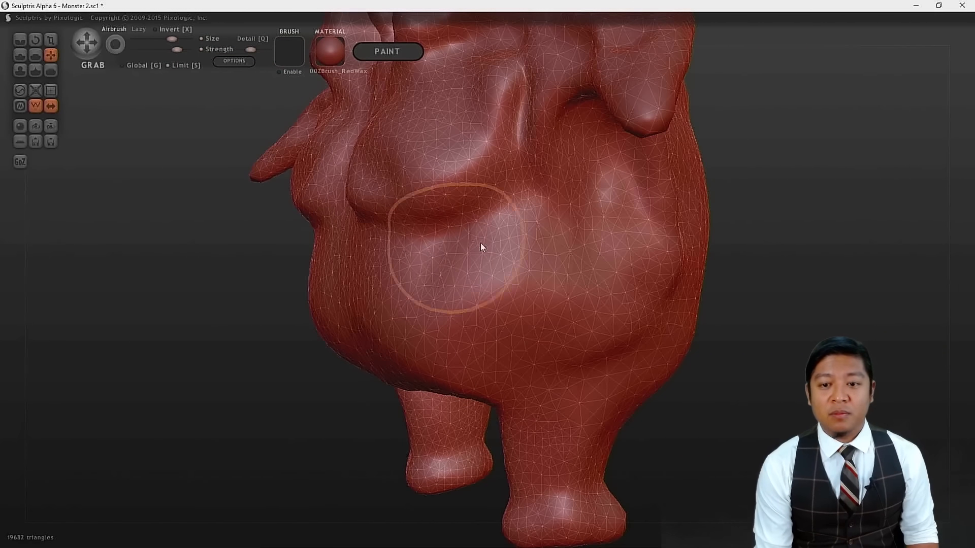
pyautogui.moveTo(527, 214); pyautogui.dragTo(550, 211)
# - Adjust the lower belly, its underside and the hip contour with small Grab pulls
pyautogui.moveTo(303, 421); pyautogui.dragTo(440, 394)
pyautogui.moveTo(602, 270); pyautogui.dragTo(583, 275)
pyautogui.moveTo(736, 362)
pyautogui.mouseDown()
pyautogui.moveTo(683, 363)
pyautogui.moveTo(710, 400)
pyautogui.moveTo(715, 364)
pyautogui.mouseUp()
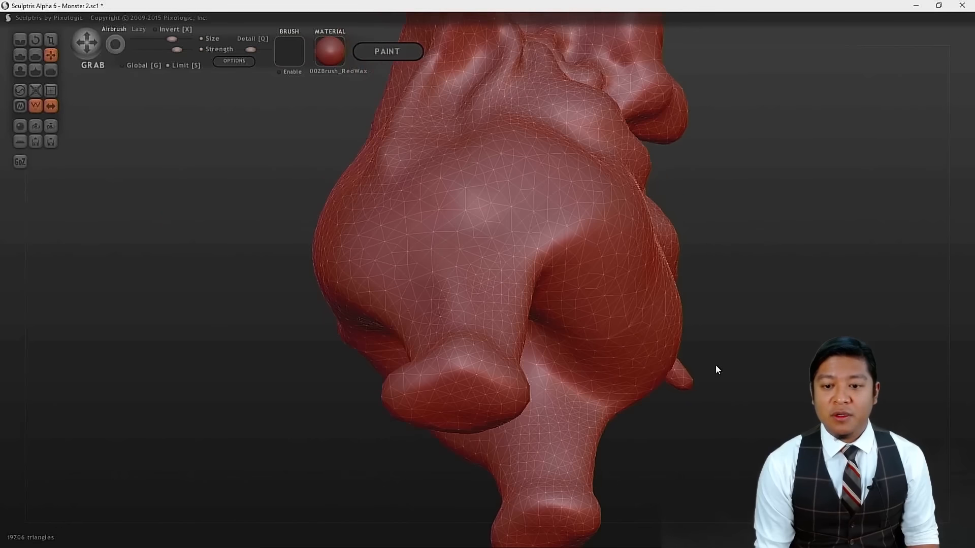
pyautogui.moveTo(565, 330); pyautogui.dragTo(556, 336)
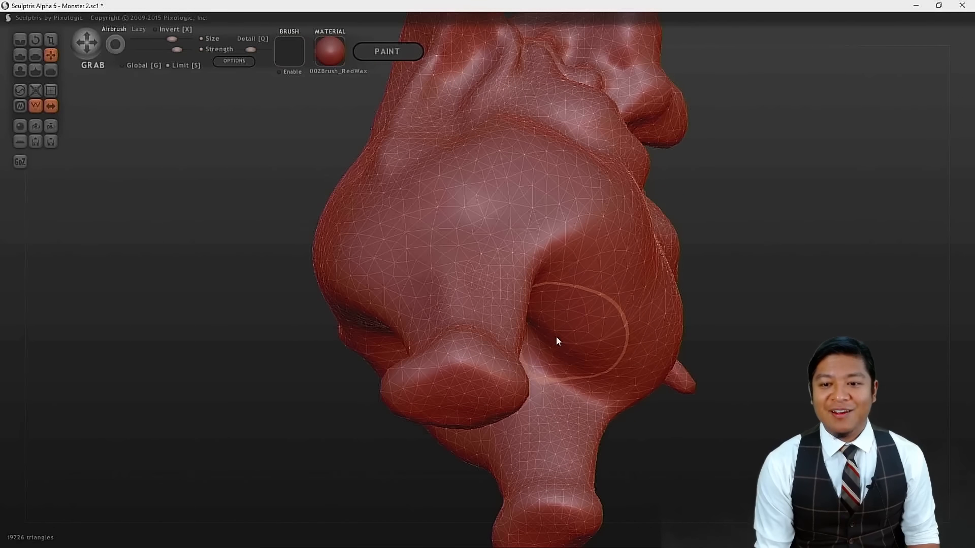
pyautogui.moveTo(626, 184); pyautogui.dragTo(611, 186)
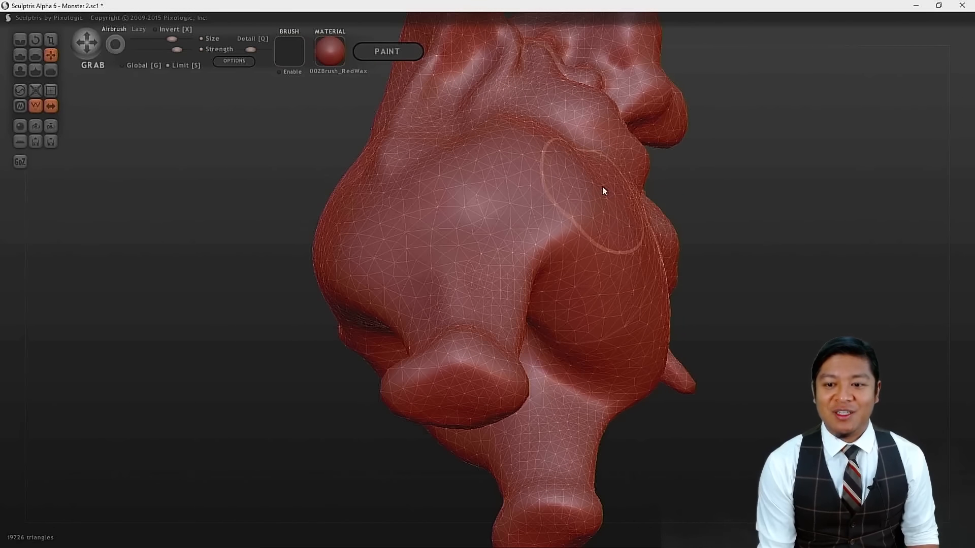
pyautogui.moveTo(704, 486); pyautogui.dragTo(618, 537)
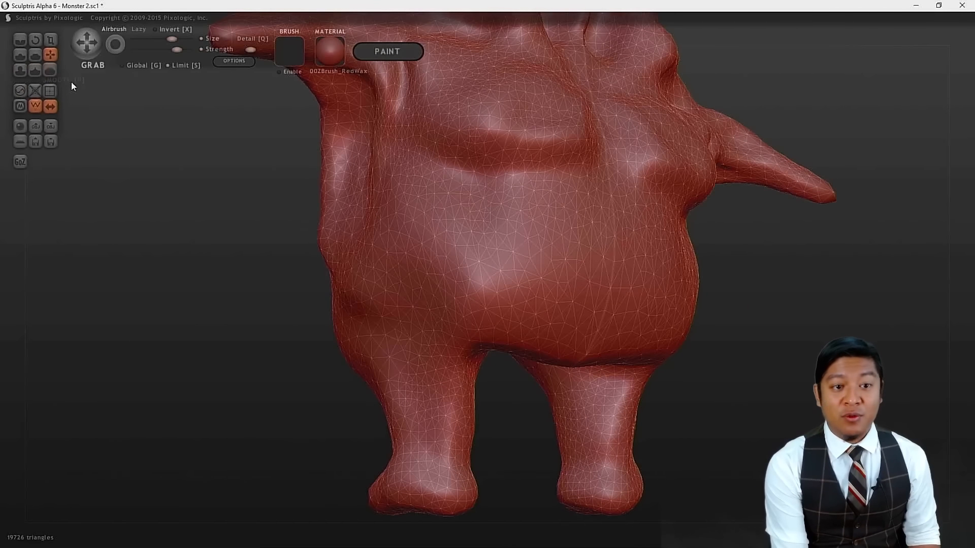
pyautogui.click(51, 70)
pyautogui.moveTo(223, 363)
pyautogui.mouseDown()
pyautogui.moveTo(213, 372)
pyautogui.moveTo(382, 328)
pyautogui.mouseUp()
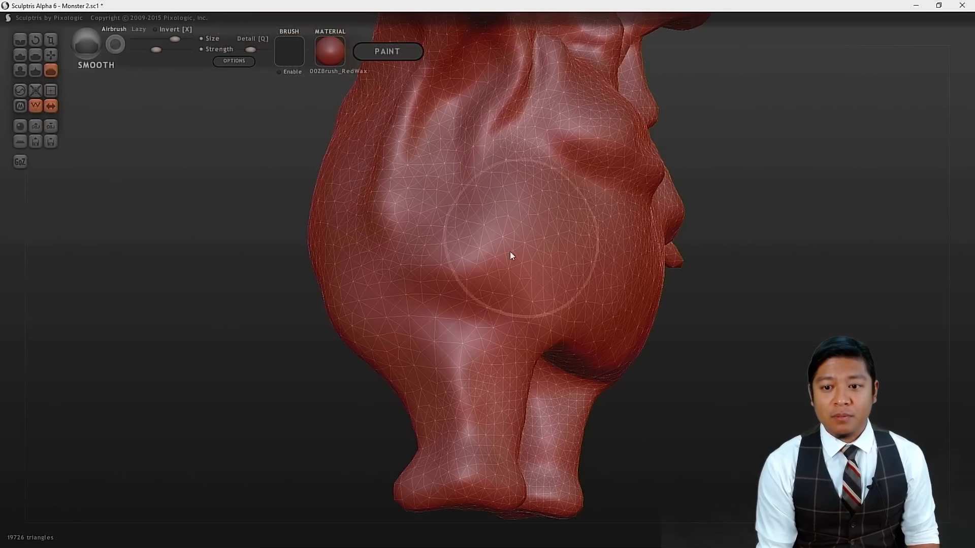
pyautogui.moveTo(245, 426)
pyautogui.mouseDown()
pyautogui.moveTo(296, 492)
pyautogui.moveTo(364, 481)
pyautogui.moveTo(430, 424)
pyautogui.mouseUp()
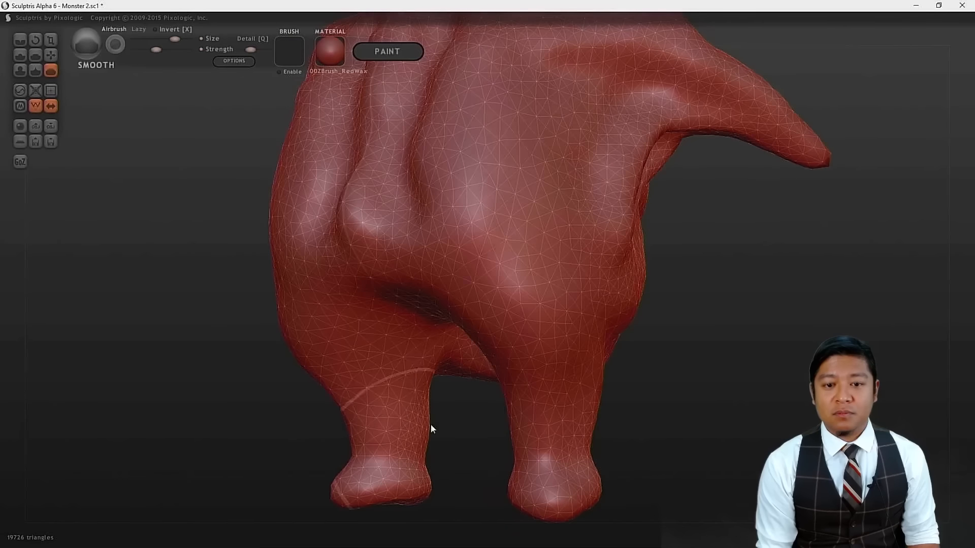
pyautogui.moveTo(795, 328)
pyautogui.mouseDown()
pyautogui.moveTo(770, 305)
pyautogui.moveTo(705, 427)
pyautogui.moveTo(661, 379)
pyautogui.moveTo(624, 405)
pyautogui.mouseUp()
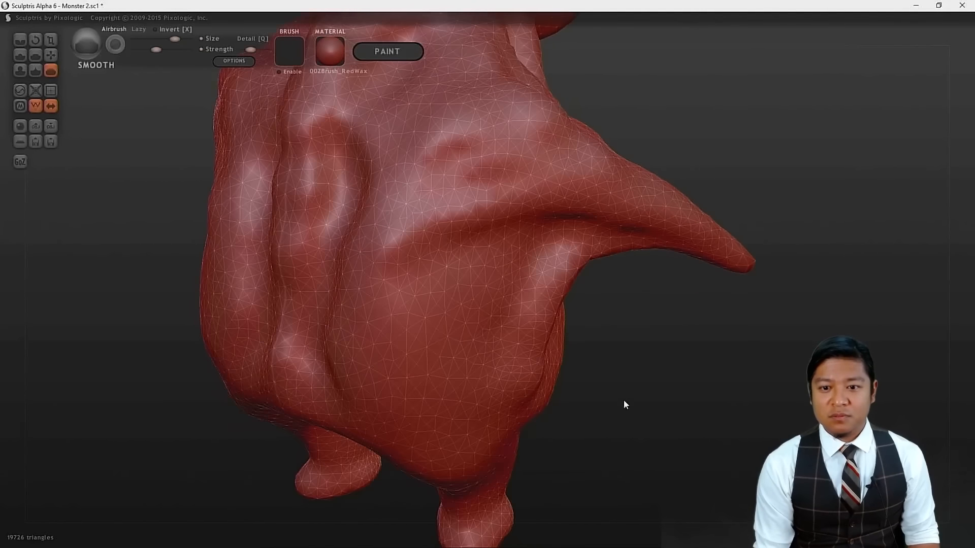
pyautogui.moveTo(713, 473); pyautogui.dragTo(300, 230)
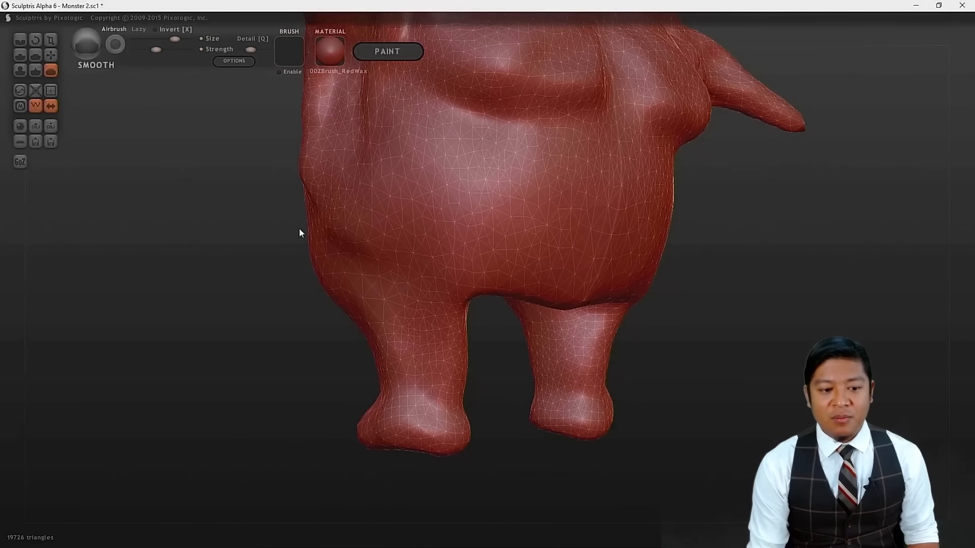
# - Switch to the Draw brush and save the sculpture
pyautogui.click(24, 54)
pyautogui.moveTo(257, 419)
pyautogui.mouseDown()
pyautogui.moveTo(303, 444)
pyautogui.moveTo(412, 424)
pyautogui.mouseUp()
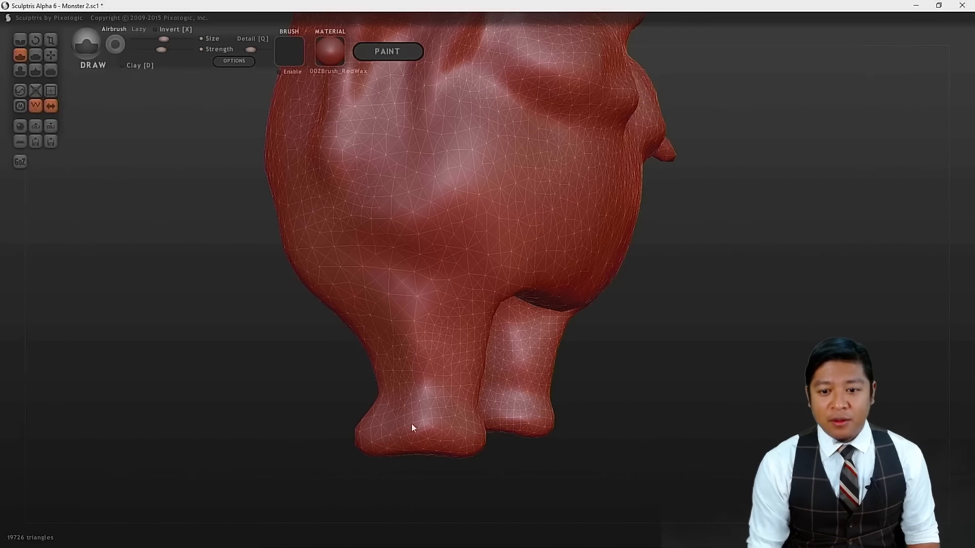
pyautogui.hotkey('ctrl', 's')
# - Sculpt the creases where the inner thighs meet the underside of the belly with the Draw brush
pyautogui.moveTo(684, 399); pyautogui.dragTo(626, 390)
pyautogui.scroll(3, 646, 380)
pyautogui.scroll(1, 646, 375)
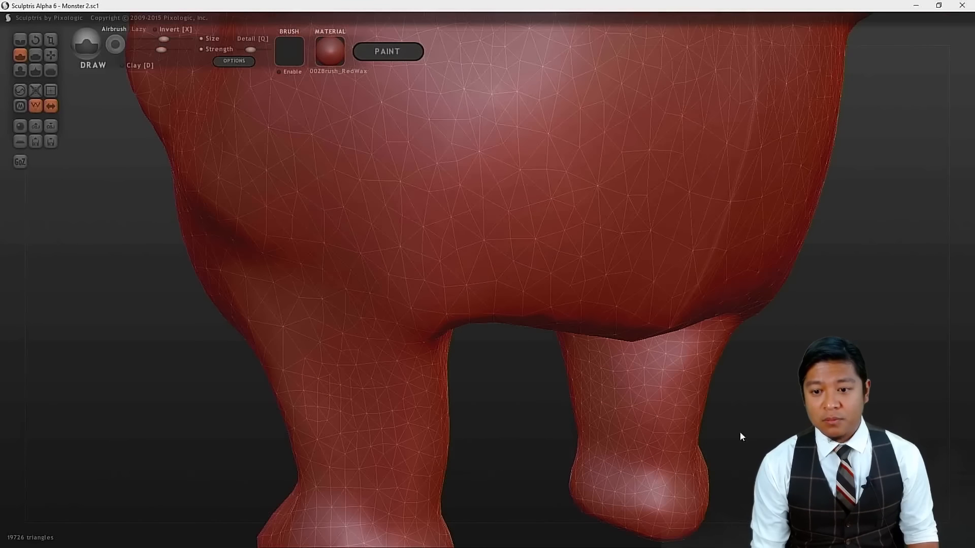
pyautogui.moveTo(537, 438); pyautogui.dragTo(509, 327)
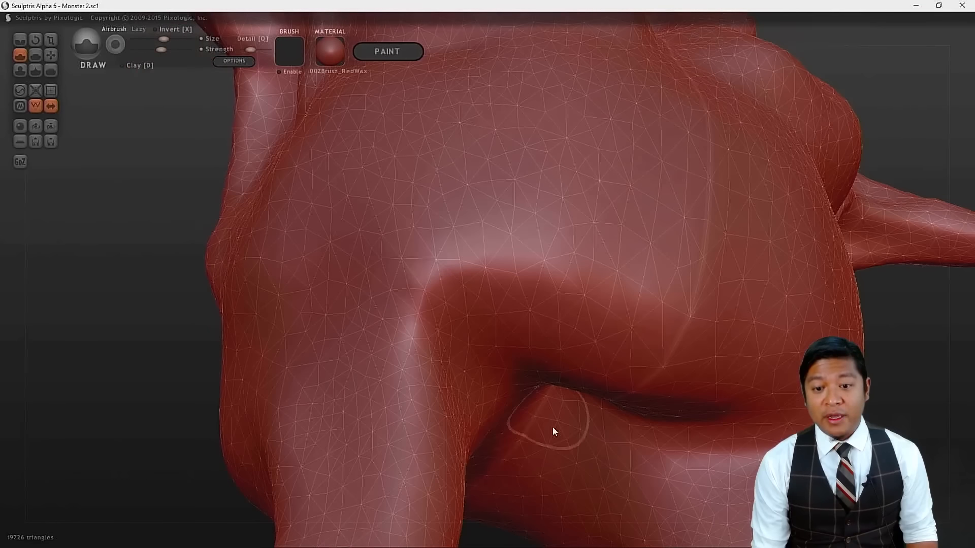
pyautogui.moveTo(160, 373); pyautogui.dragTo(184, 407)
pyautogui.scroll(-2, 184, 406)
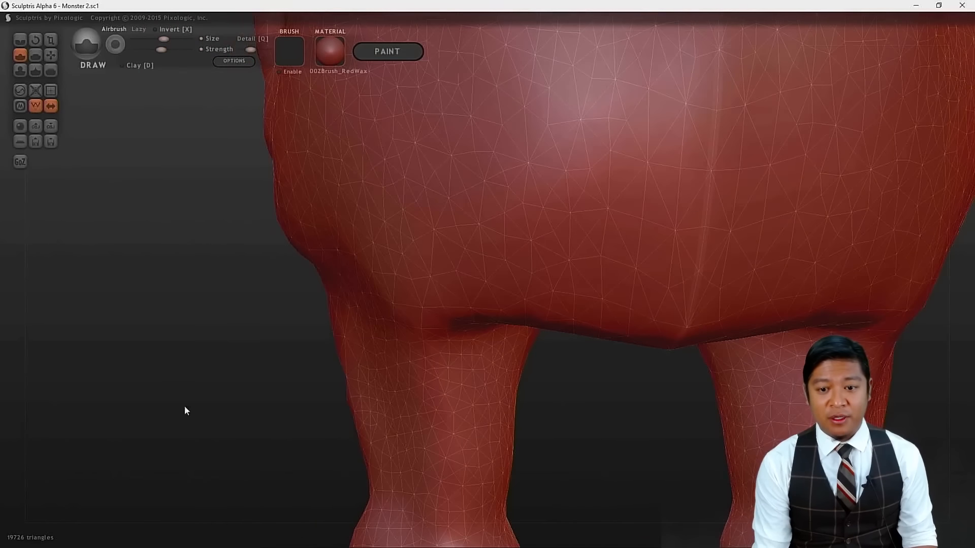
pyautogui.scroll(-2, 574, 363)
pyautogui.moveTo(625, 427); pyautogui.dragTo(598, 407)
pyautogui.moveTo(505, 293)
pyautogui.mouseDown()
pyautogui.moveTo(483, 294)
pyautogui.moveTo(492, 276)
pyautogui.moveTo(467, 322)
pyautogui.moveTo(505, 269)
pyautogui.moveTo(482, 295)
pyautogui.mouseUp()
pyautogui.moveTo(635, 437)
pyautogui.mouseDown()
pyautogui.moveTo(607, 442)
pyautogui.moveTo(556, 355)
pyautogui.mouseUp()
pyautogui.moveTo(499, 297)
pyautogui.mouseDown()
pyautogui.moveTo(467, 289)
pyautogui.moveTo(489, 257)
pyautogui.mouseUp()
pyautogui.moveTo(626, 404); pyautogui.dragTo(607, 333)
pyautogui.moveTo(731, 431)
pyautogui.mouseDown()
pyautogui.moveTo(720, 485)
pyautogui.moveTo(731, 489)
pyautogui.moveTo(730, 477)
pyautogui.mouseUp()
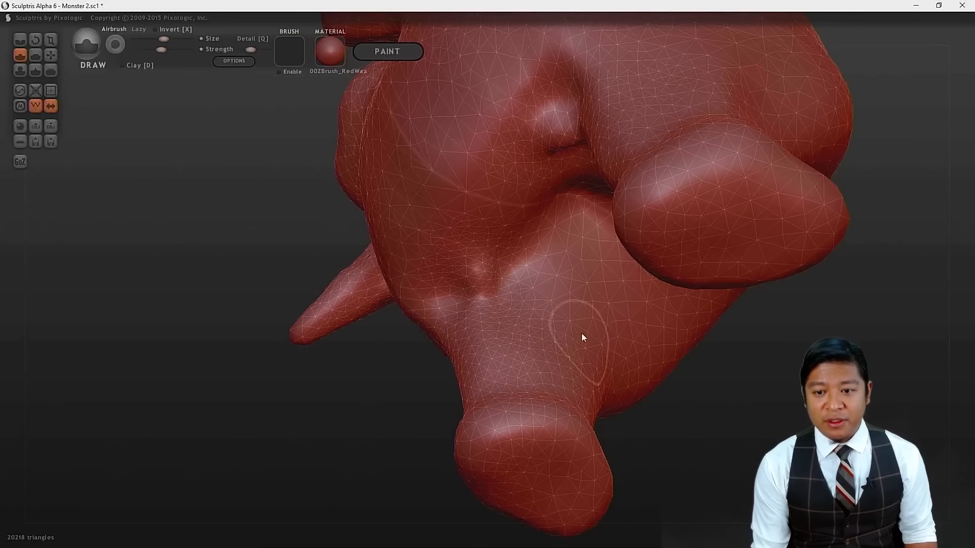
# - Build up muscle forms on the inner legs, outer hips and backs of the thighs with Draw strokes
pyautogui.moveTo(616, 305)
pyautogui.mouseDown()
pyautogui.moveTo(571, 329)
pyautogui.moveTo(531, 382)
pyautogui.moveTo(501, 374)
pyautogui.mouseUp()
pyautogui.moveTo(401, 461); pyautogui.dragTo(573, 499)
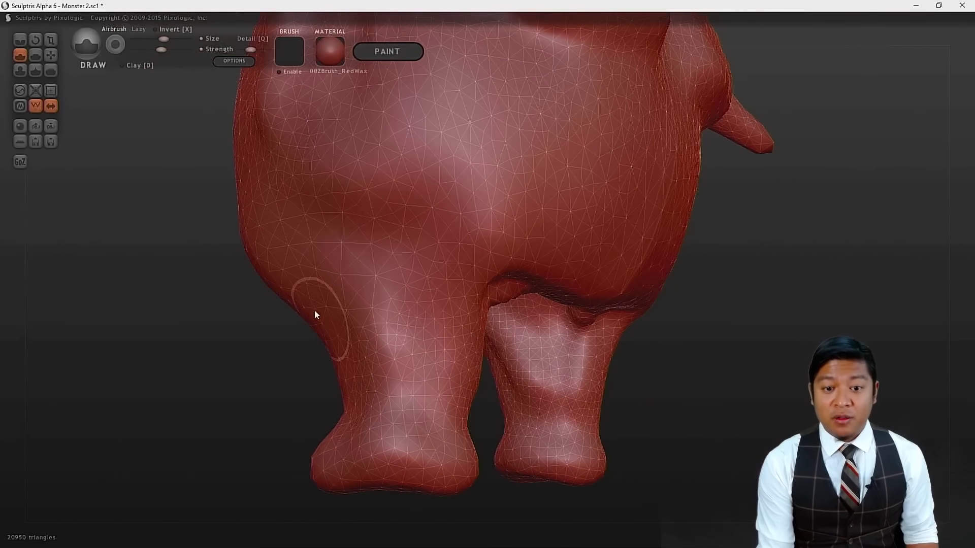
pyautogui.moveTo(348, 276)
pyautogui.mouseDown()
pyautogui.moveTo(357, 322)
pyautogui.moveTo(278, 254)
pyautogui.moveTo(255, 218)
pyautogui.mouseUp()
pyautogui.moveTo(257, 455)
pyautogui.mouseDown()
pyautogui.moveTo(344, 480)
pyautogui.moveTo(383, 480)
pyautogui.moveTo(411, 421)
pyautogui.mouseUp()
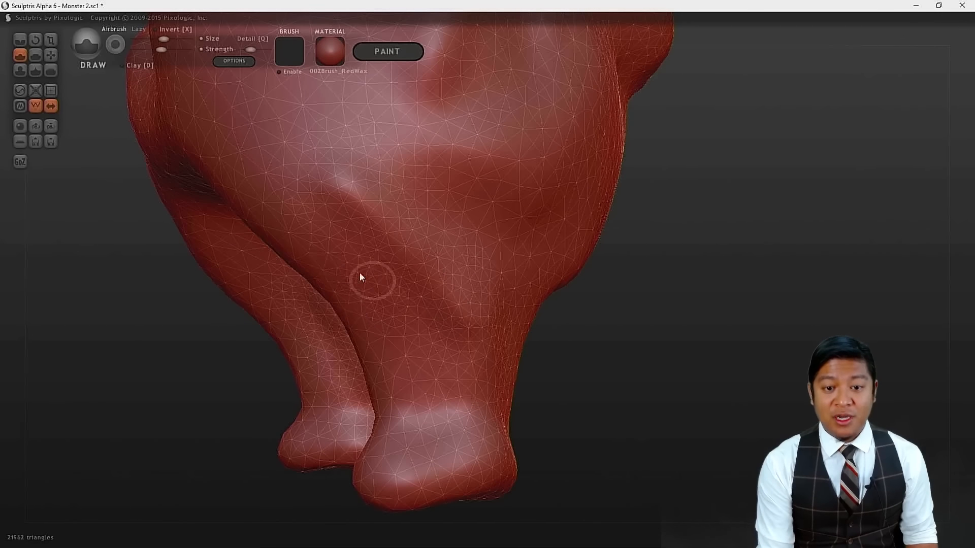
pyautogui.moveTo(370, 278); pyautogui.dragTo(278, 189)
pyautogui.moveTo(645, 411); pyautogui.dragTo(656, 391)
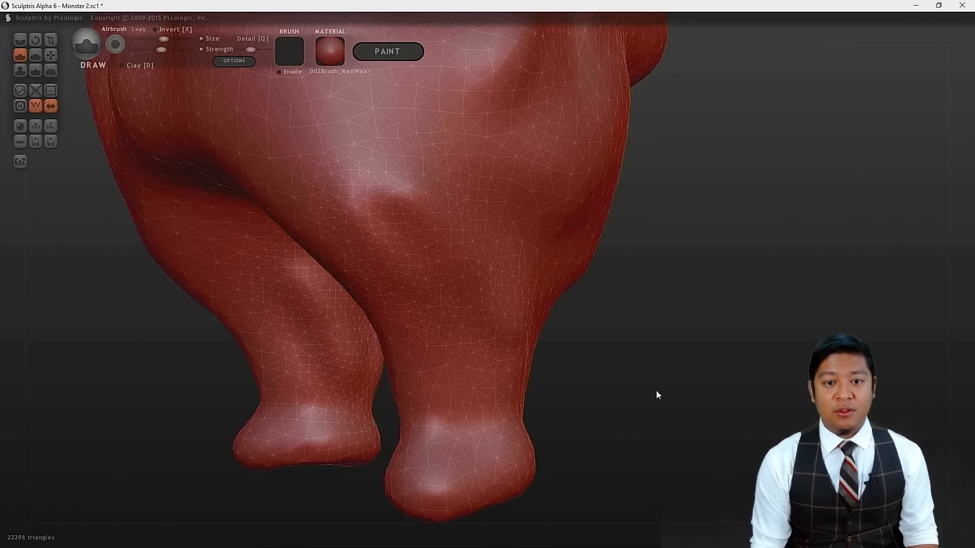
# - Define the folds under the buttocks above the back of the legs with the Draw brush
pyautogui.moveTo(627, 361)
pyautogui.mouseDown()
pyautogui.moveTo(540, 290)
pyautogui.moveTo(488, 299)
pyautogui.moveTo(402, 269)
pyautogui.mouseUp()
pyautogui.moveTo(217, 381); pyautogui.dragTo(330, 379)
pyautogui.moveTo(652, 349)
pyautogui.mouseDown()
pyautogui.moveTo(684, 355)
pyautogui.moveTo(680, 424)
pyautogui.mouseUp()
pyautogui.scroll(-5, 440, 279)
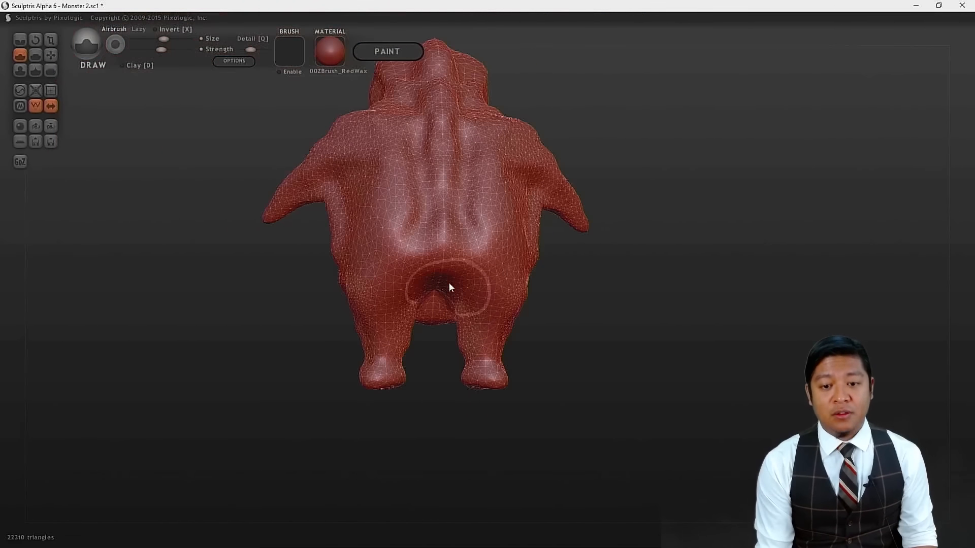
pyautogui.moveTo(465, 281); pyautogui.dragTo(470, 285)
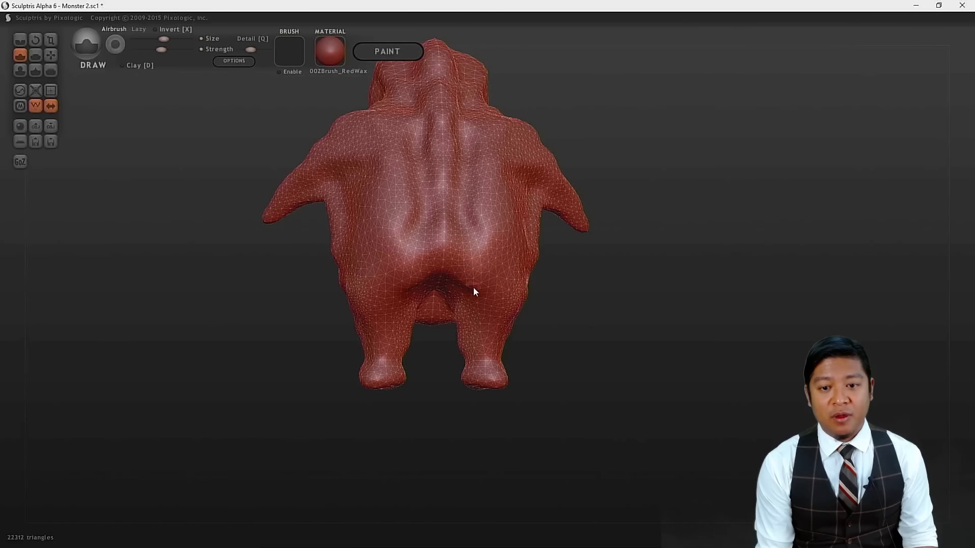
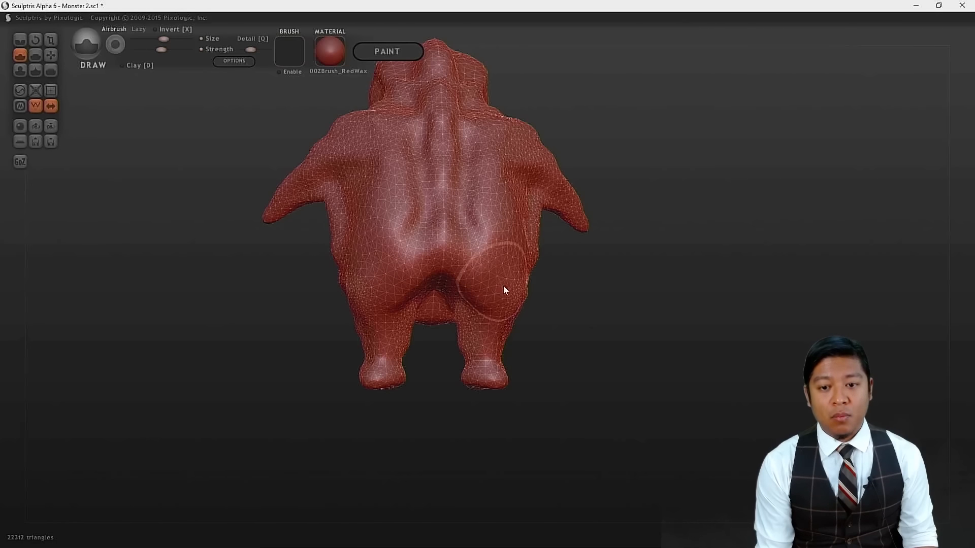
# - Try adding more Draw detail beneath the buttocks and undo the attempt
pyautogui.moveTo(519, 287)
pyautogui.mouseDown()
pyautogui.moveTo(615, 398)
pyautogui.moveTo(584, 424)
pyautogui.moveTo(627, 374)
pyautogui.mouseUp()
pyautogui.scroll(5, 633, 376)
pyautogui.moveTo(482, 269); pyautogui.dragTo(460, 257)
pyautogui.scroll(-3, 483, 284)
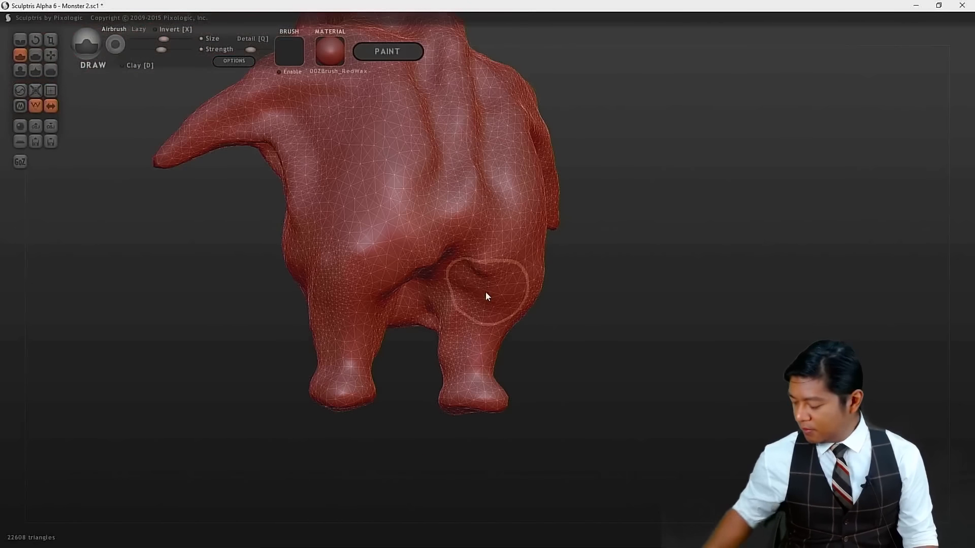
pyautogui.hotkey('ctrl', 'z')
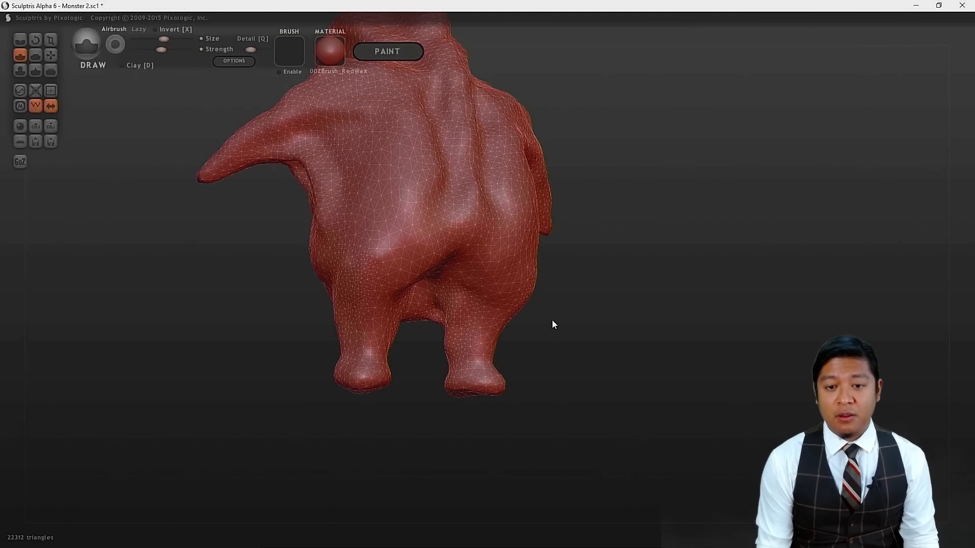
pyautogui.hotkey('ctrl', 'z')
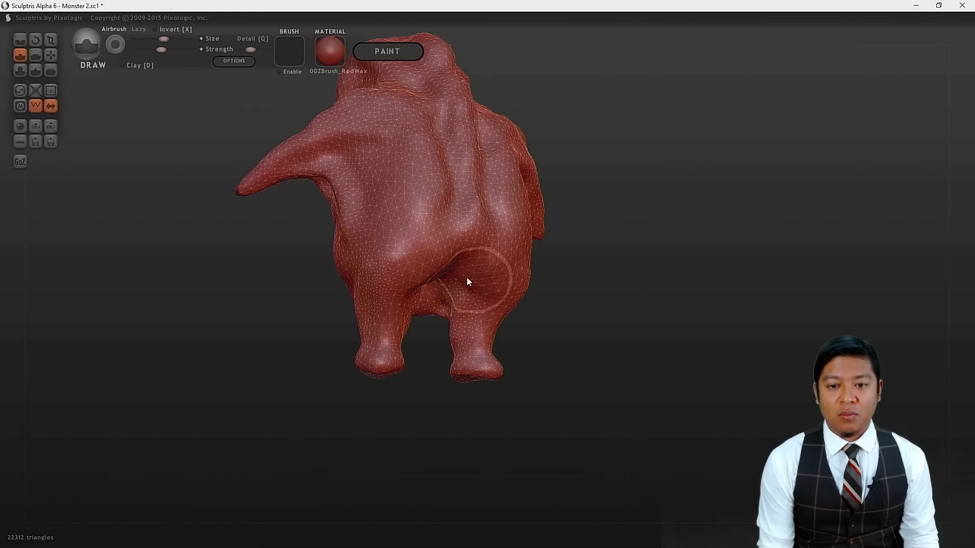
# - Pull the buttocks slightly downward over the backs of the thighs with the Grab tool
pyautogui.moveTo(522, 280)
pyautogui.mouseDown()
pyautogui.moveTo(529, 290)
pyautogui.moveTo(477, 380)
pyautogui.moveTo(528, 355)
pyautogui.moveTo(496, 327)
pyautogui.mouseUp()
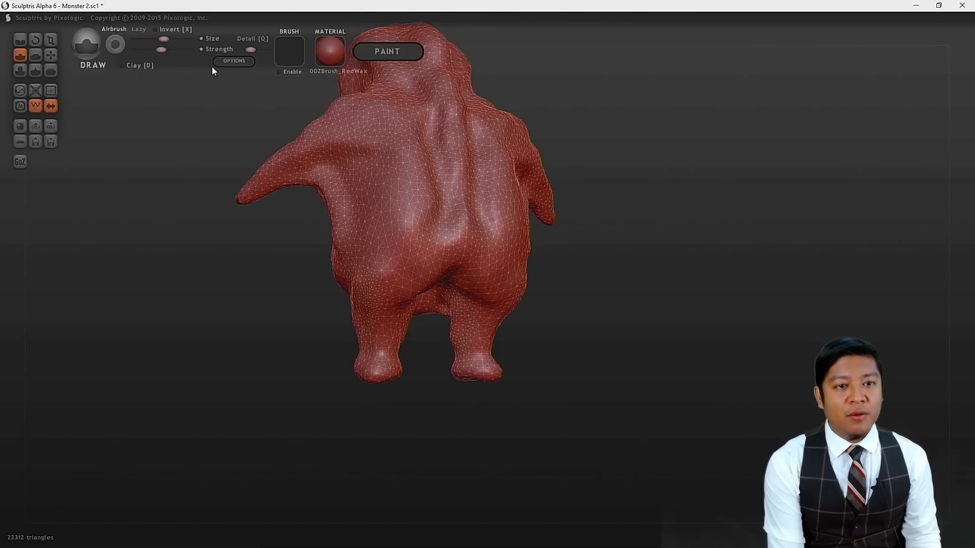
pyautogui.click(51, 55)
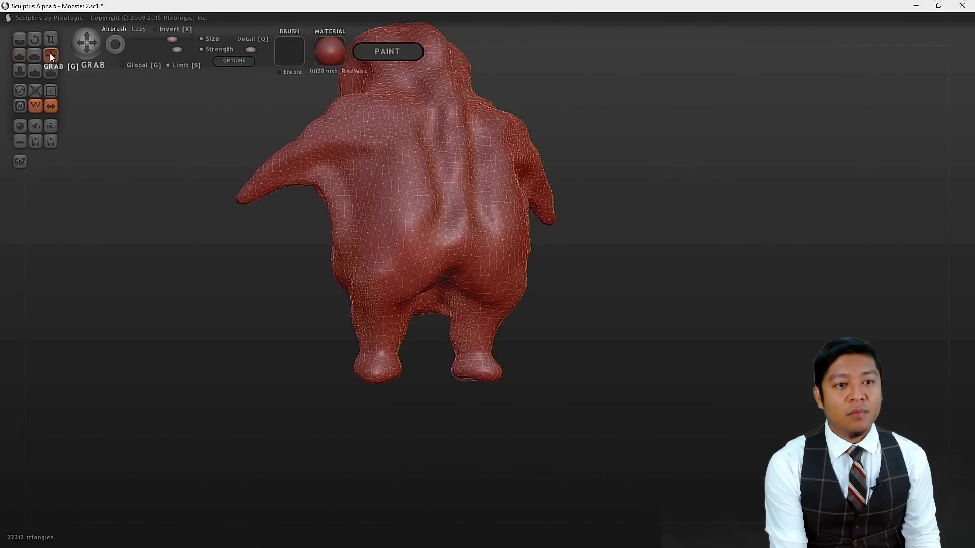
pyautogui.scroll(5, 316, 394)
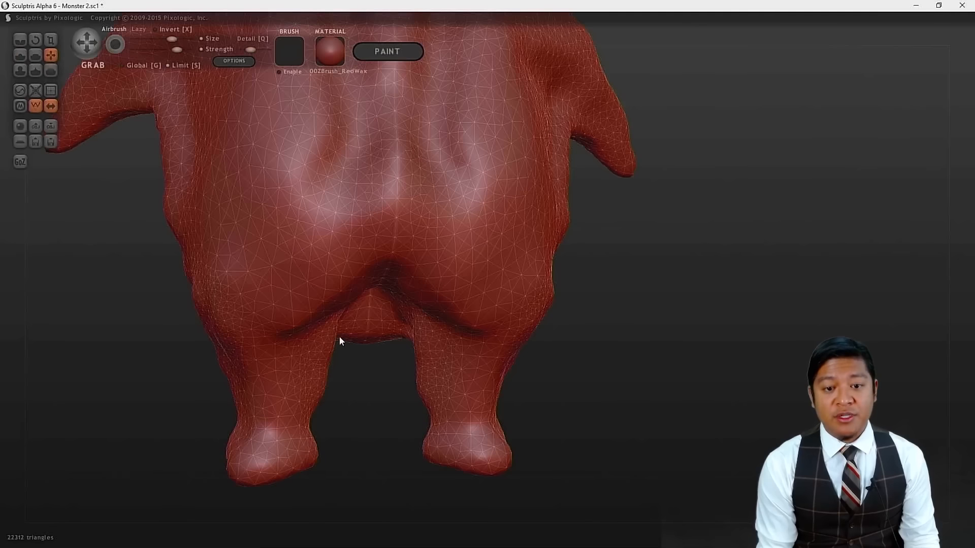
pyautogui.scroll(-1, 324, 293)
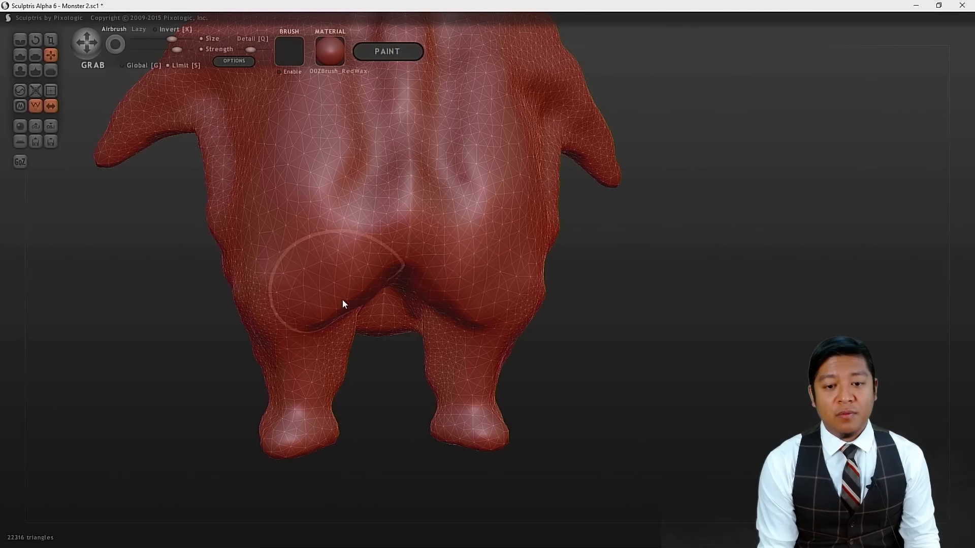
pyautogui.moveTo(342, 299); pyautogui.dragTo(345, 319)
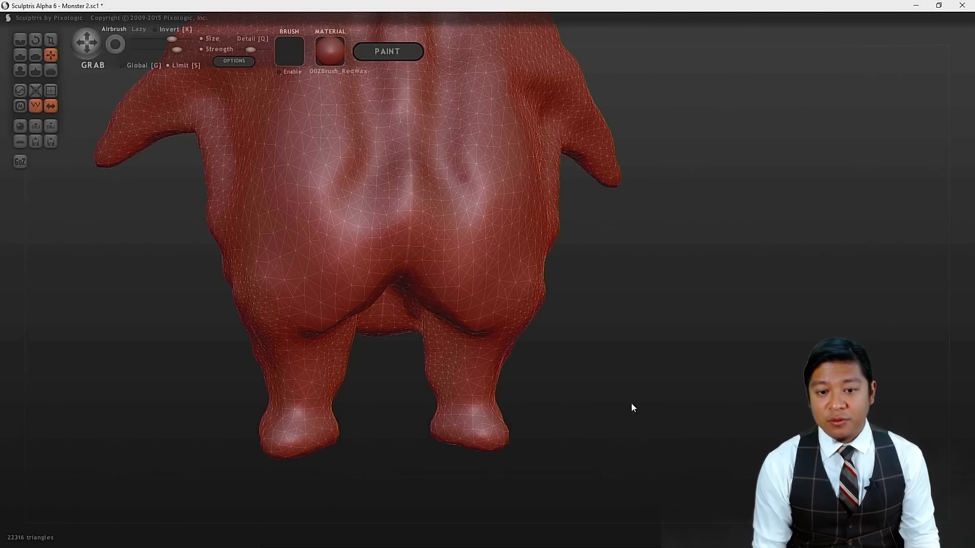
# - Refine the underside, inner edges and outer sides of the buttocks with the Grab tool
pyautogui.moveTo(731, 405); pyautogui.dragTo(684, 368)
pyautogui.scroll(5, 682, 368)
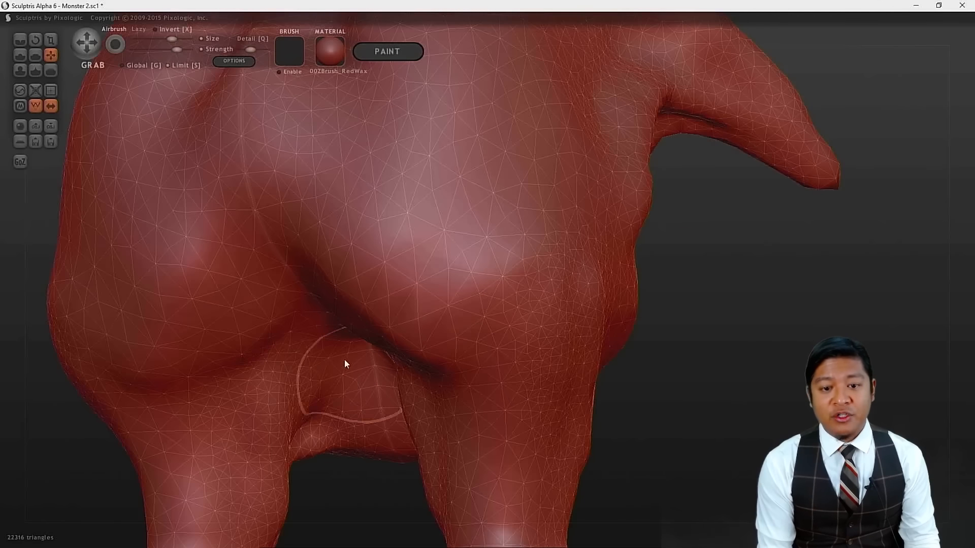
pyautogui.scroll(-2, 272, 349)
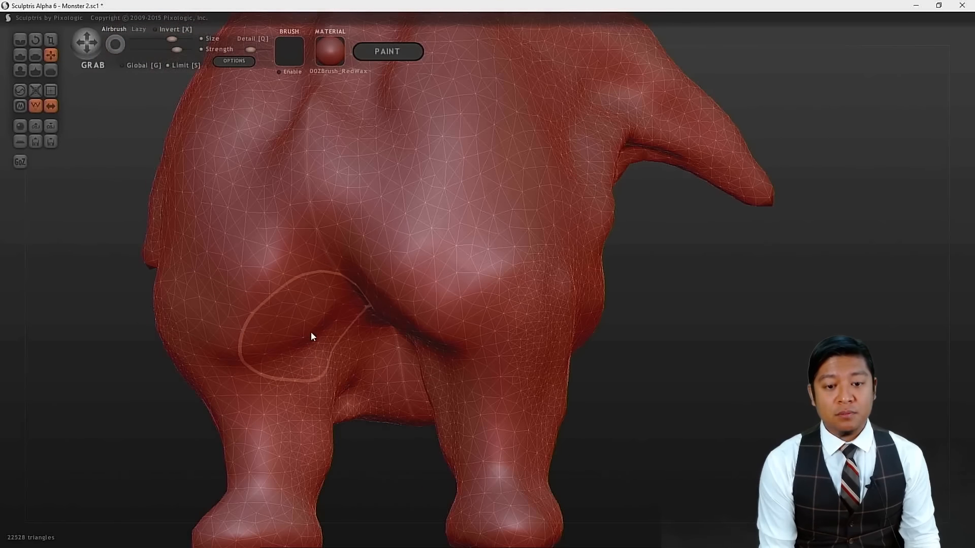
pyautogui.moveTo(310, 330); pyautogui.dragTo(309, 349)
pyautogui.moveTo(147, 472)
pyautogui.mouseDown()
pyautogui.moveTo(121, 468)
pyautogui.moveTo(132, 452)
pyautogui.mouseUp()
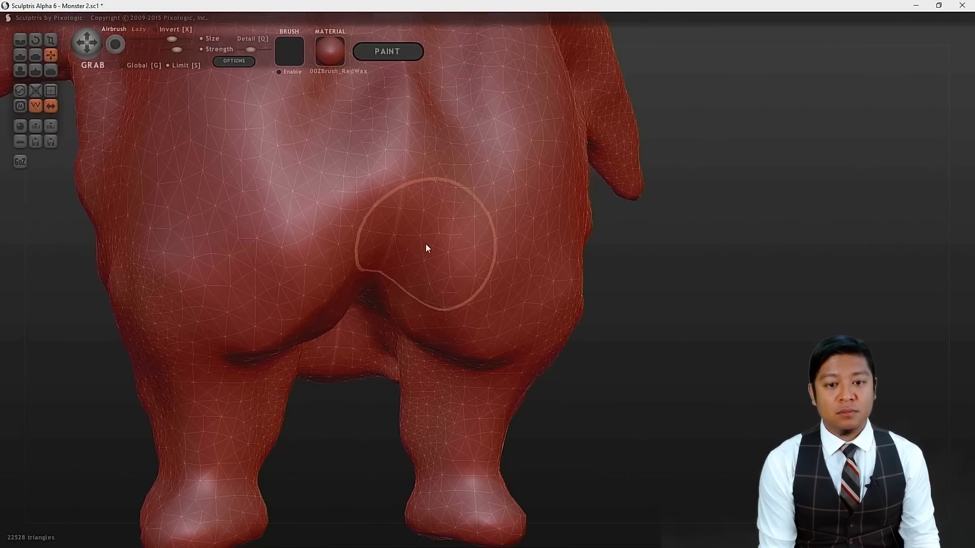
pyautogui.moveTo(349, 296); pyautogui.dragTo(333, 322)
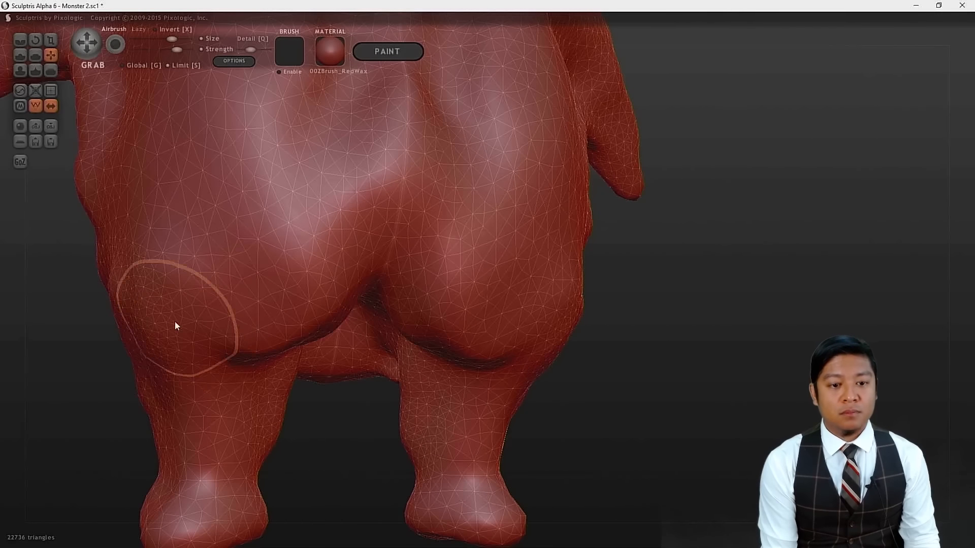
pyautogui.moveTo(172, 323); pyautogui.dragTo(224, 276)
pyautogui.scroll(-5, 233, 325)
# - Reshape the monster's flank and the rear side of the hip in side view with the Grab tool
pyautogui.moveTo(241, 380)
pyautogui.mouseDown()
pyautogui.moveTo(391, 383)
pyautogui.moveTo(412, 393)
pyautogui.moveTo(312, 395)
pyautogui.moveTo(526, 360)
pyautogui.mouseUp()
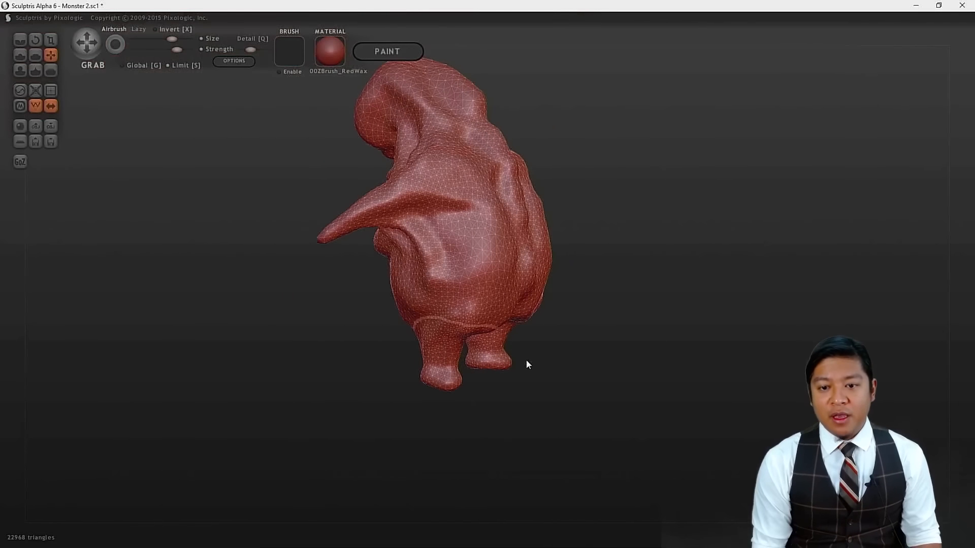
pyautogui.scroll(8, 657, 364)
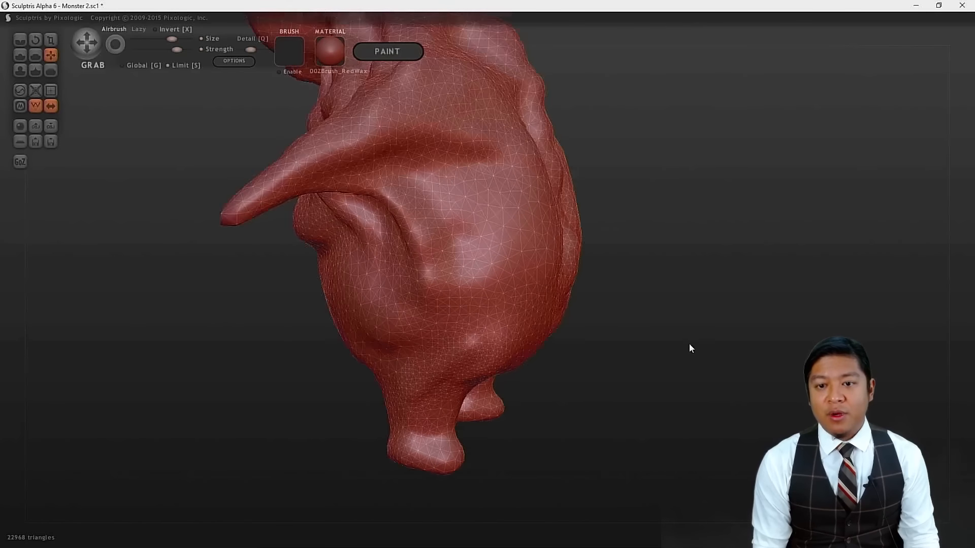
pyautogui.moveTo(559, 159); pyautogui.dragTo(544, 199, button='right')
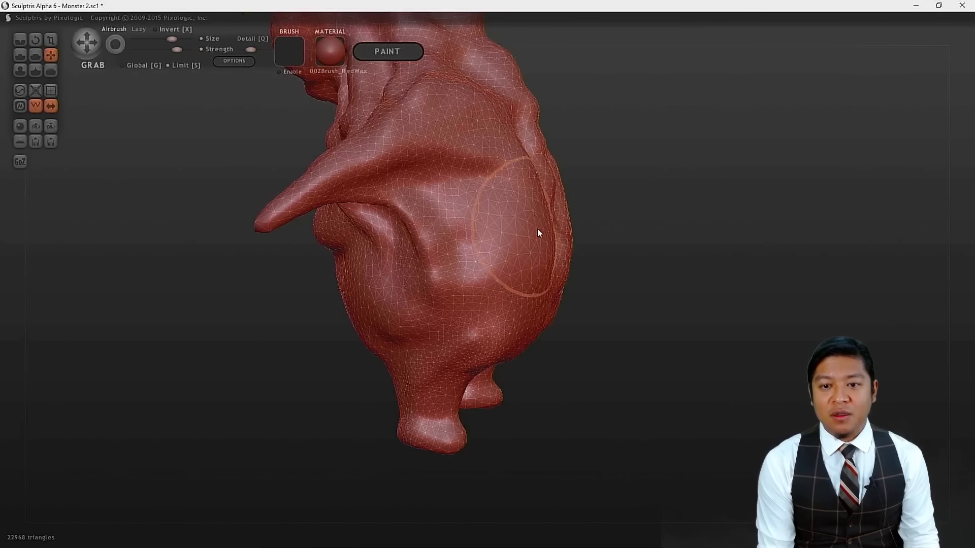
pyautogui.moveTo(532, 233); pyautogui.dragTo(483, 233)
pyautogui.scroll(3, 485, 229)
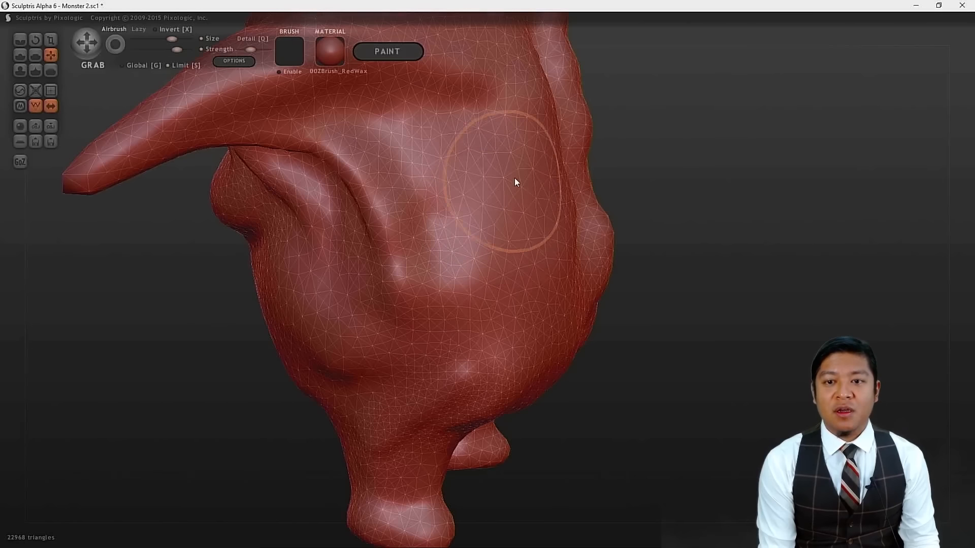
pyautogui.moveTo(522, 144)
pyautogui.mouseDown()
pyautogui.moveTo(508, 152)
pyautogui.moveTo(535, 166)
pyautogui.mouseUp()
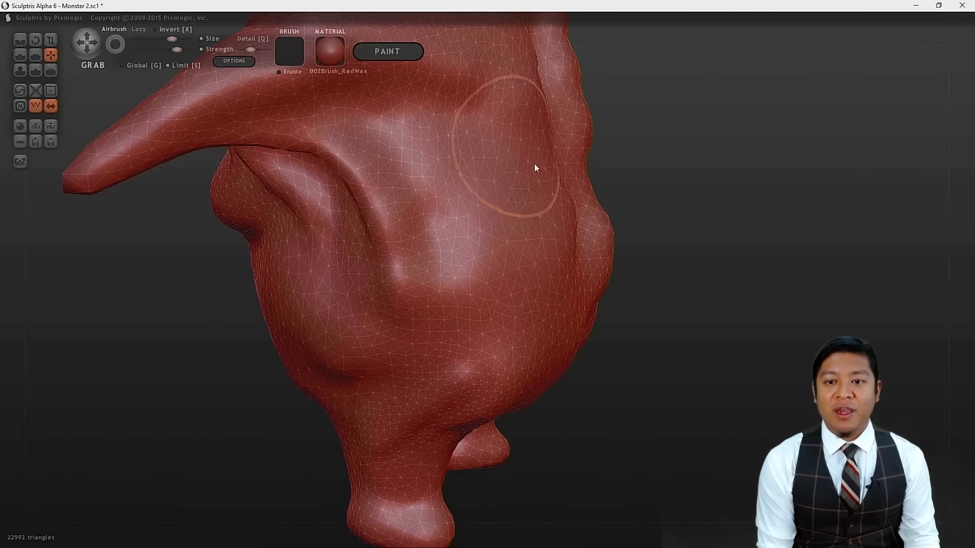
pyautogui.moveTo(665, 303)
pyautogui.mouseDown()
pyautogui.moveTo(713, 294)
pyautogui.moveTo(703, 250)
pyautogui.moveTo(696, 261)
pyautogui.moveTo(721, 342)
pyautogui.mouseUp()
pyautogui.moveTo(548, 191); pyautogui.dragTo(532, 200)
pyautogui.moveTo(539, 377); pyautogui.dragTo(520, 385)
pyautogui.moveTo(732, 257)
pyautogui.mouseDown()
pyautogui.moveTo(767, 250)
pyautogui.moveTo(771, 260)
pyautogui.moveTo(729, 241)
pyautogui.moveTo(679, 337)
pyautogui.moveTo(694, 320)
pyautogui.moveTo(628, 310)
pyautogui.moveTo(684, 321)
pyautogui.mouseUp()
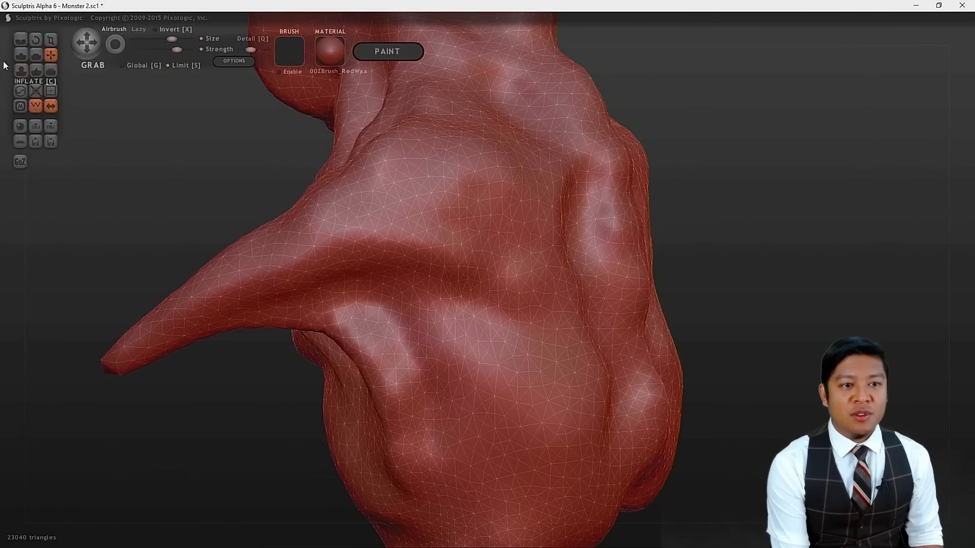
# - Save the model and sculpt diagonal muscle ridges from behind the shoulder across the side of the back with Draw
pyautogui.click(20, 55)
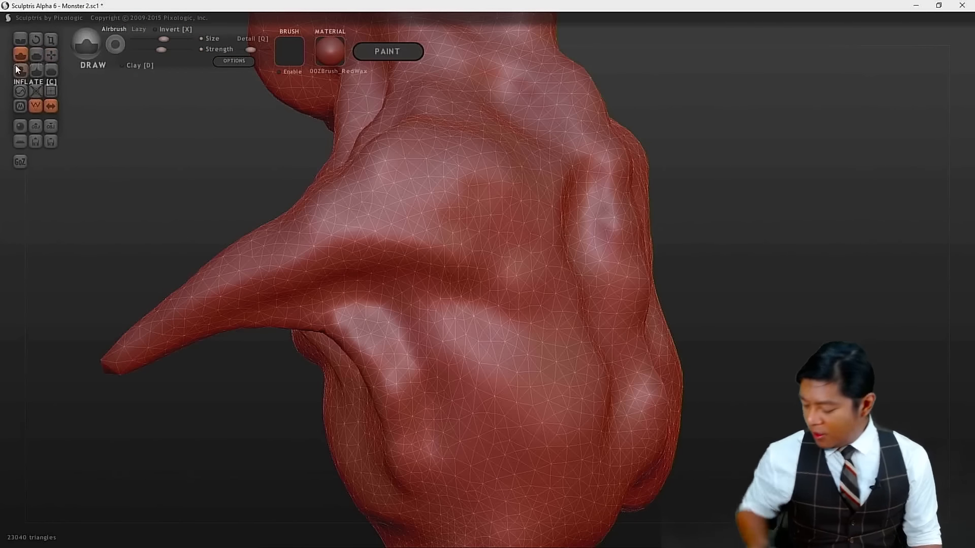
pyautogui.hotkey('ctrl', 's')
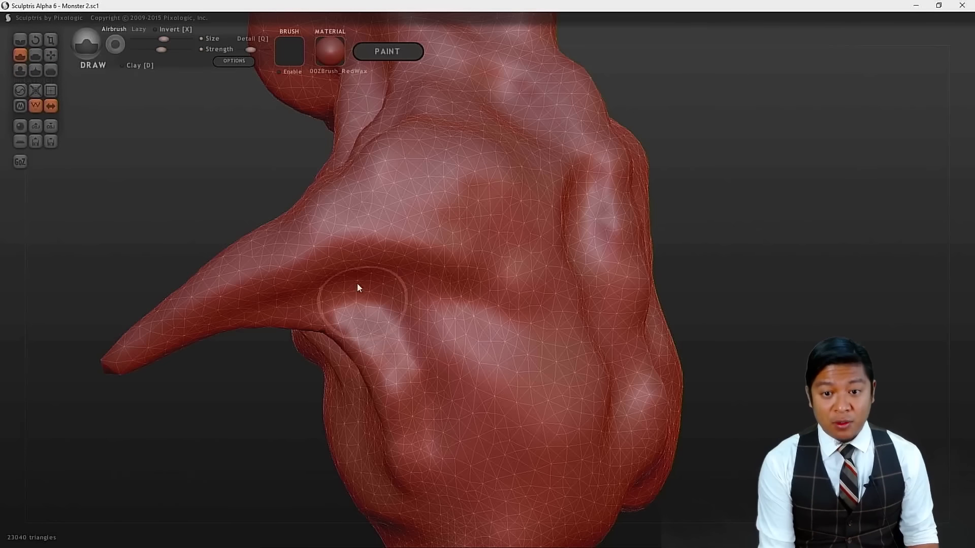
pyautogui.moveTo(383, 191); pyautogui.dragTo(454, 217)
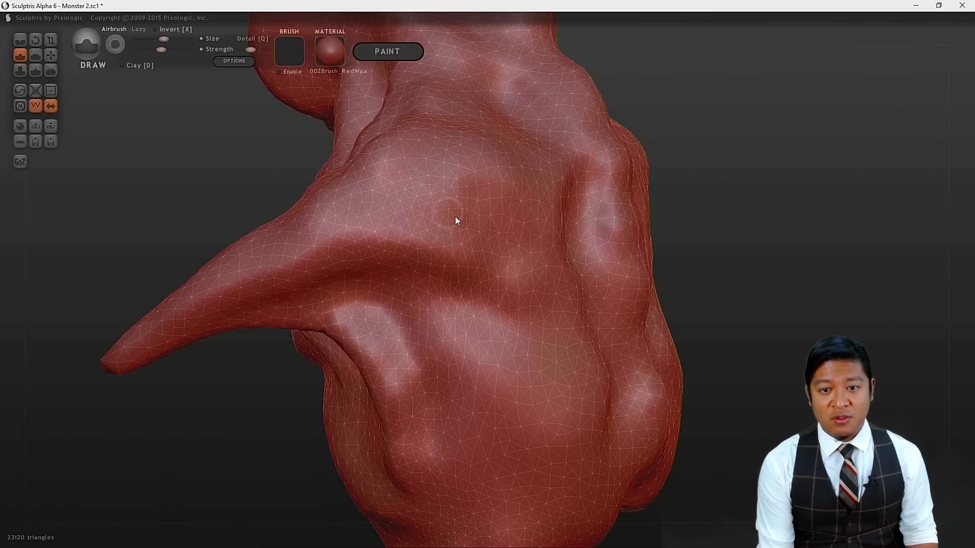
pyautogui.moveTo(522, 248)
pyautogui.mouseDown()
pyautogui.moveTo(456, 210)
pyautogui.moveTo(388, 205)
pyautogui.mouseUp()
pyautogui.moveTo(454, 302)
pyautogui.mouseDown()
pyautogui.moveTo(553, 358)
pyautogui.moveTo(582, 393)
pyautogui.mouseUp()
pyautogui.moveTo(582, 381)
pyautogui.mouseDown(button='right')
pyautogui.moveTo(748, 347)
pyautogui.moveTo(655, 396)
pyautogui.mouseUp(button='right')
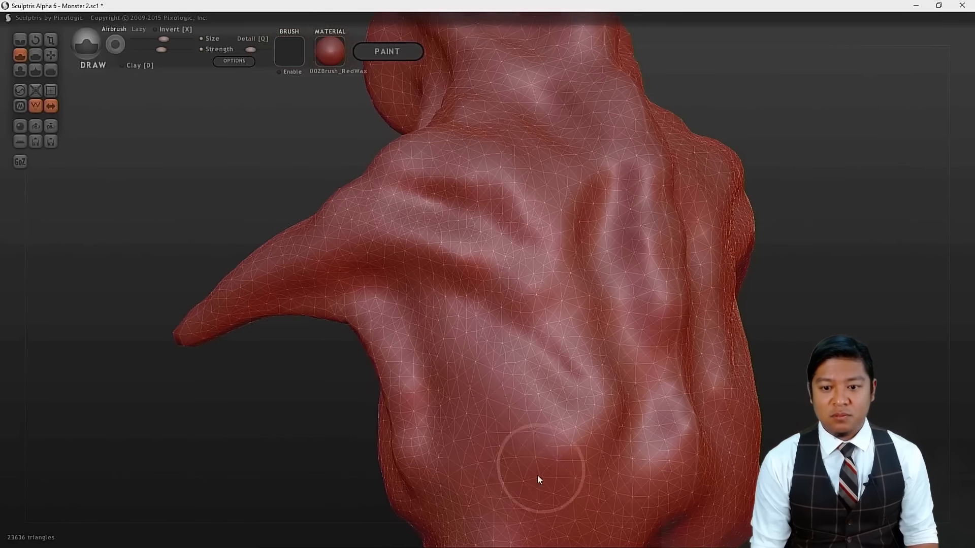
pyautogui.moveTo(571, 489)
pyautogui.mouseDown()
pyautogui.moveTo(463, 404)
pyautogui.moveTo(457, 300)
pyautogui.mouseUp()
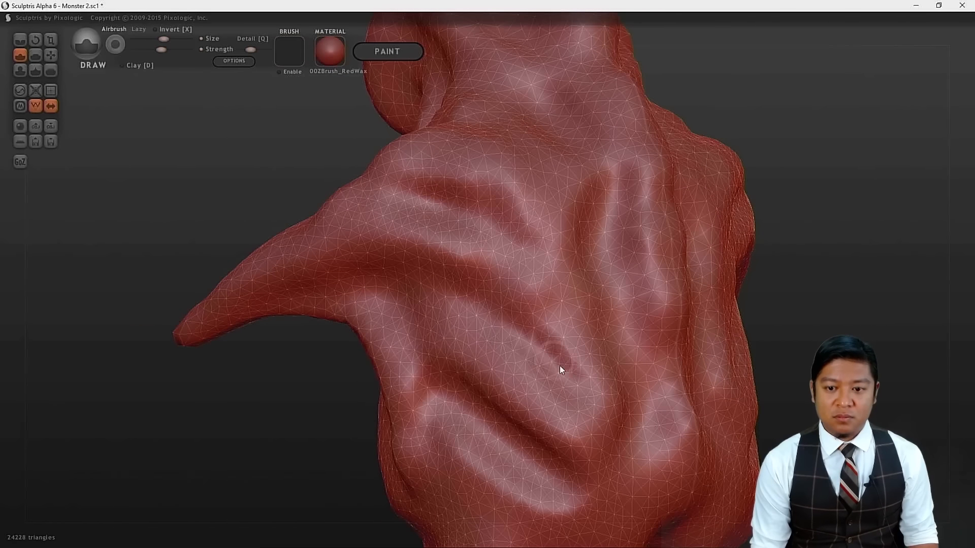
# - Add more Draw muscle detail across the upper back and shoulder, and save the model
pyautogui.moveTo(847, 377); pyautogui.dragTo(869, 290)
pyautogui.moveTo(581, 189)
pyautogui.mouseDown()
pyautogui.moveTo(561, 185)
pyautogui.moveTo(487, 107)
pyautogui.moveTo(477, 77)
pyautogui.mouseUp()
pyautogui.moveTo(272, 460)
pyautogui.mouseDown()
pyautogui.moveTo(459, 464)
pyautogui.moveTo(491, 498)
pyautogui.moveTo(595, 370)
pyautogui.mouseUp()
pyautogui.scroll(-6, 594, 368)
pyautogui.keyDown('alt'); pyautogui.moveTo(575, 160); pyautogui.dragTo(507, 297); pyautogui.keyUp('alt')
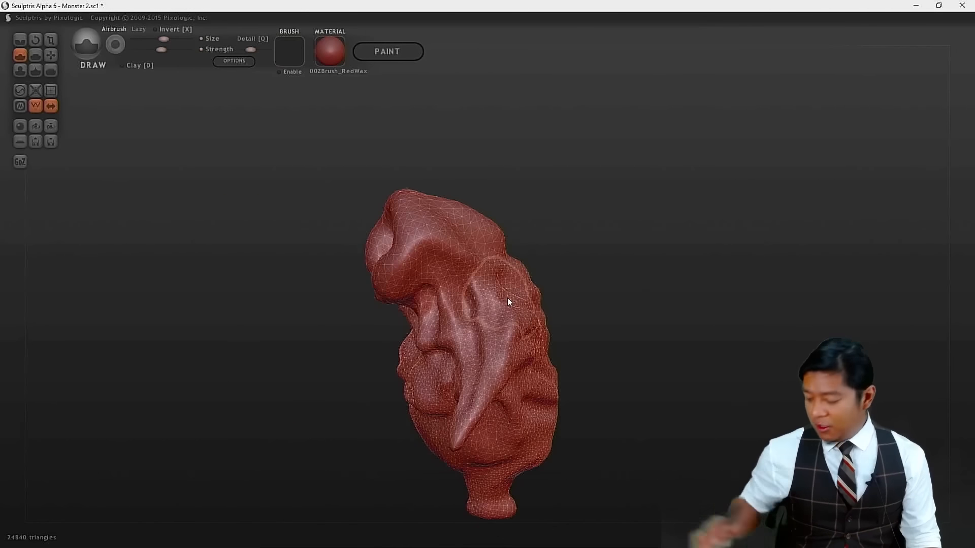
pyautogui.hotkey('ctrl', 's')
# - Pull the head forward and adjust its upper outline in side view with the Grab tool
pyautogui.scroll(5, 507, 297)
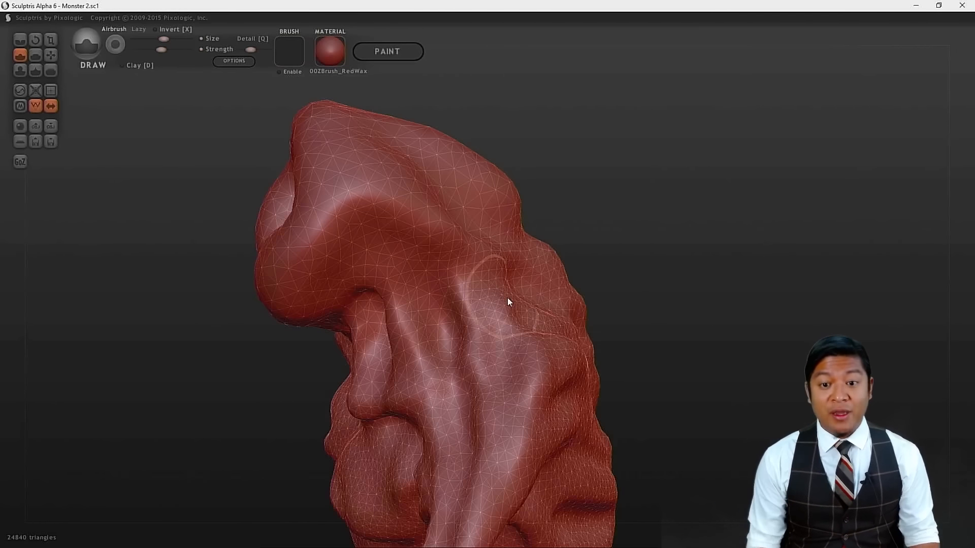
pyautogui.keyDown('alt'); pyautogui.moveTo(771, 267); pyautogui.dragTo(821, 332); pyautogui.keyUp('alt')
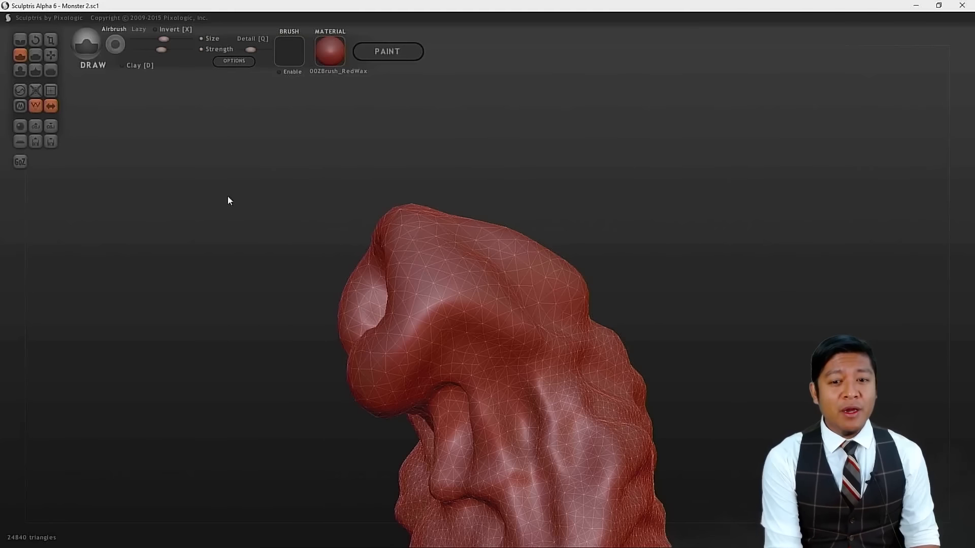
pyautogui.click(50, 54)
pyautogui.moveTo(264, 350); pyautogui.dragTo(295, 371)
pyautogui.scroll(-5, 313, 287)
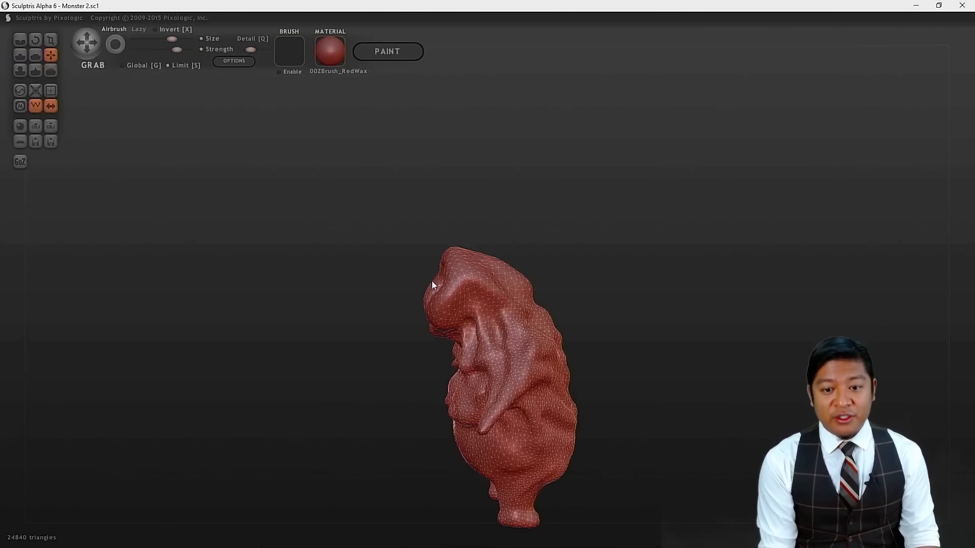
pyautogui.moveTo(423, 275)
pyautogui.mouseDown()
pyautogui.moveTo(440, 284)
pyautogui.moveTo(427, 291)
pyautogui.mouseUp()
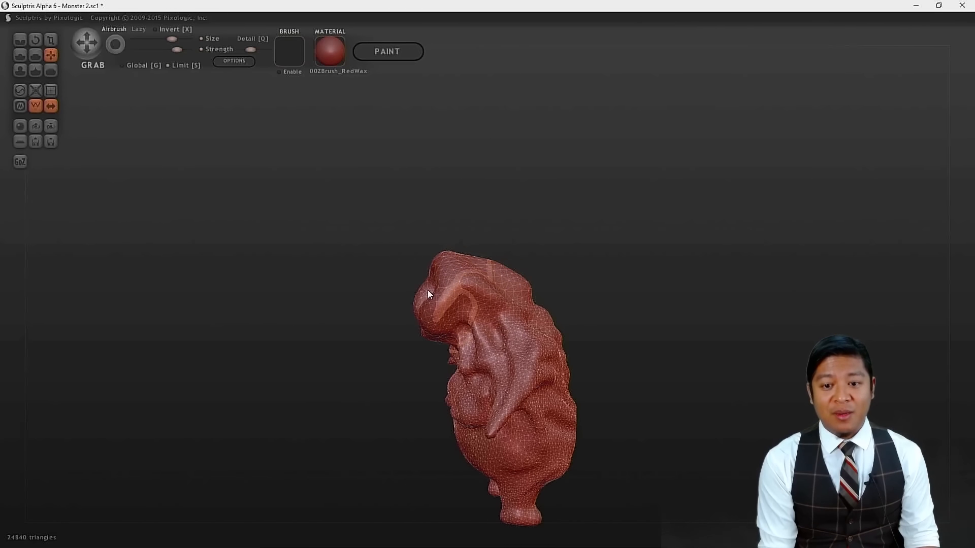
pyautogui.moveTo(440, 257)
pyautogui.mouseDown()
pyautogui.moveTo(422, 252)
pyautogui.moveTo(433, 247)
pyautogui.mouseUp()
pyautogui.moveTo(339, 329); pyautogui.dragTo(335, 354)
# - Try sculpting an eye socket on the side of the head with the Draw brush, and undo the strokes
pyautogui.scroll(3, 389, 270)
pyautogui.scroll(3, 325, 200)
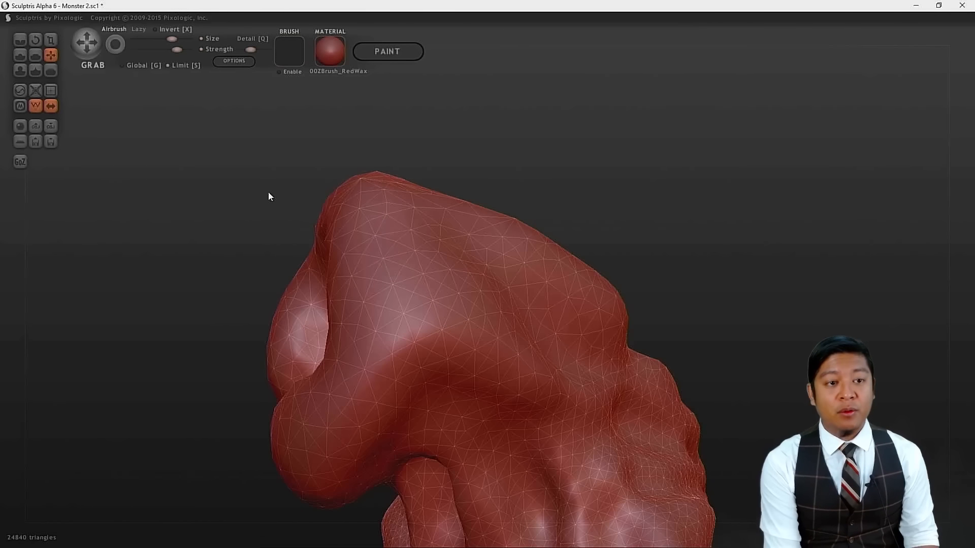
pyautogui.click(23, 60)
pyautogui.moveTo(228, 441); pyautogui.dragTo(223, 409)
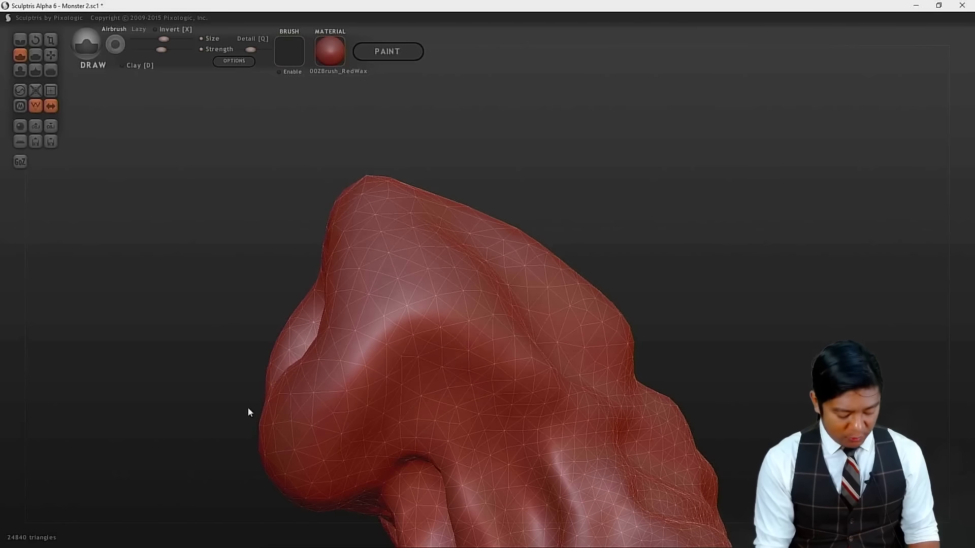
pyautogui.moveTo(467, 333)
pyautogui.mouseDown()
pyautogui.moveTo(465, 321)
pyautogui.moveTo(480, 345)
pyautogui.moveTo(475, 332)
pyautogui.moveTo(453, 333)
pyautogui.moveTo(449, 345)
pyautogui.moveTo(471, 343)
pyautogui.moveTo(462, 332)
pyautogui.moveTo(476, 340)
pyautogui.moveTo(460, 327)
pyautogui.moveTo(462, 348)
pyautogui.moveTo(480, 347)
pyautogui.moveTo(497, 325)
pyautogui.mouseUp()
pyautogui.moveTo(814, 253)
pyautogui.mouseDown()
pyautogui.moveTo(744, 284)
pyautogui.moveTo(737, 276)
pyautogui.moveTo(770, 263)
pyautogui.moveTo(760, 262)
pyautogui.mouseUp()
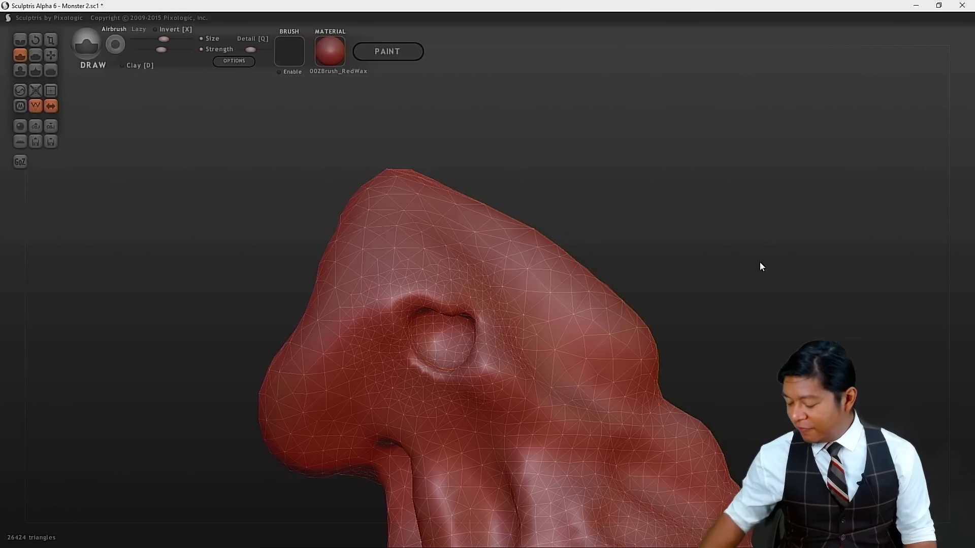
pyautogui.hotkey('ctrl', 'z')
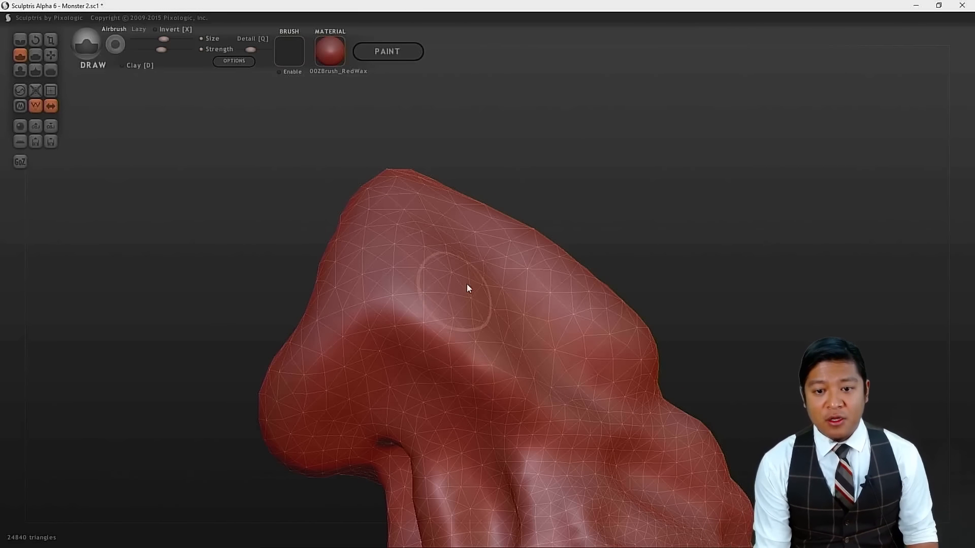
pyautogui.moveTo(455, 284)
pyautogui.mouseDown()
pyautogui.moveTo(561, 382)
pyautogui.moveTo(552, 394)
pyautogui.mouseUp()
pyautogui.hotkey('ctrl', 'z')
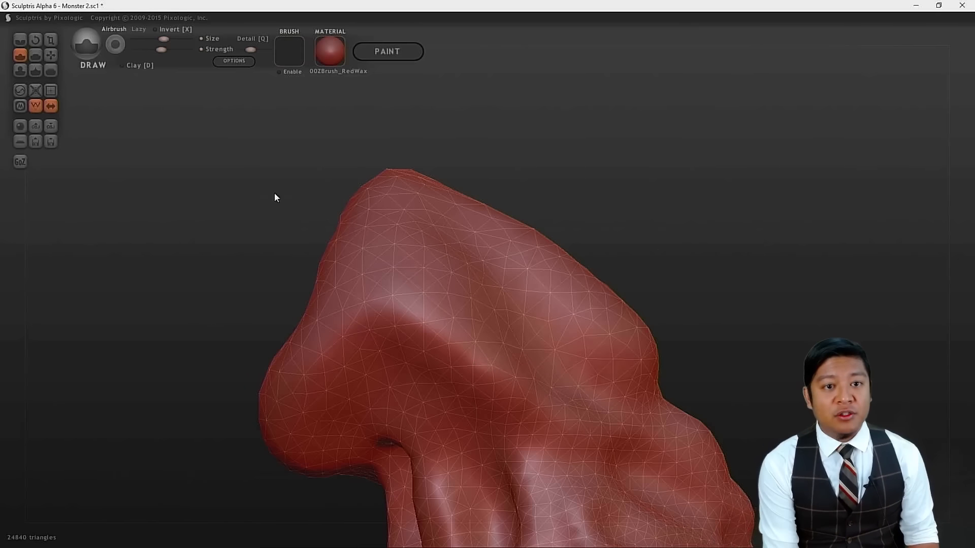
# - Enlarge the Draw brush and sculpt a broader eye area on the side of the head
pyautogui.moveTo(164, 40); pyautogui.dragTo(174, 39)
pyautogui.moveTo(456, 352); pyautogui.dragTo(468, 301)
pyautogui.moveTo(529, 364); pyautogui.dragTo(635, 405)
pyautogui.moveTo(483, 355); pyautogui.dragTo(480, 279)
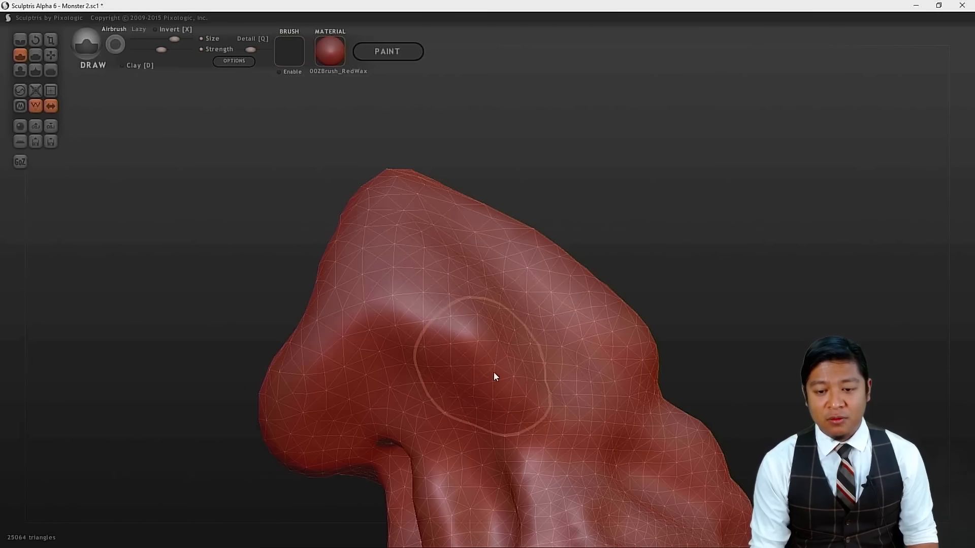
# - Sculpt a raised brow fold across the side of the monster's head with the Draw brush, undoing the last stroke
pyautogui.moveTo(495, 376); pyautogui.dragTo(654, 444)
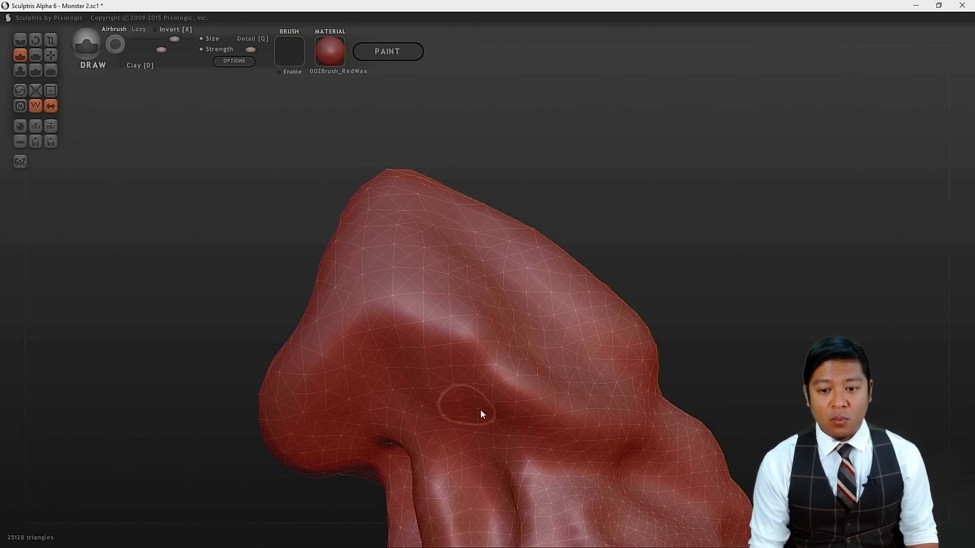
pyautogui.moveTo(524, 468); pyautogui.dragTo(421, 363)
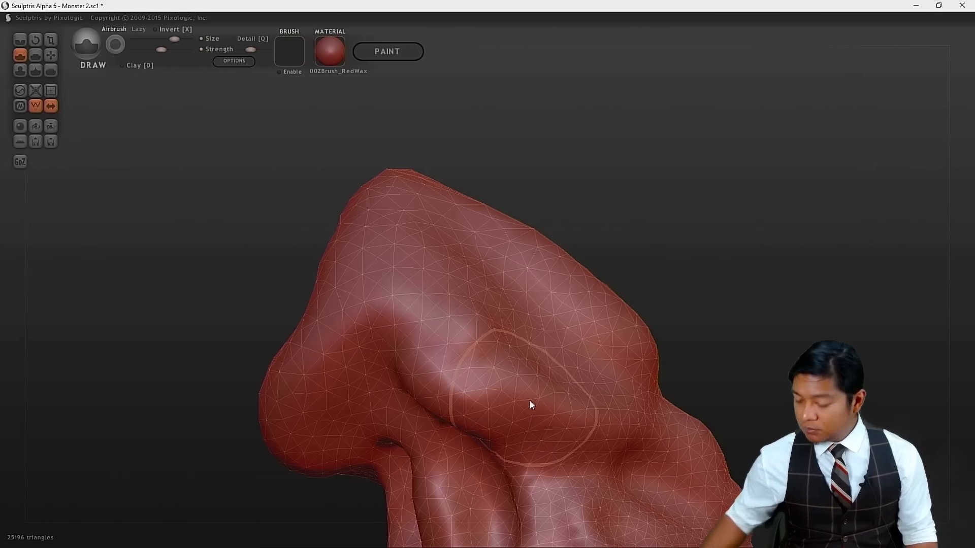
pyautogui.hotkey('ctrl', 'z')
# - Shape a rounded eye socket with a raised surrounding fold on the side of the head using the Draw brush
pyautogui.moveTo(698, 235); pyautogui.dragTo(716, 255)
pyautogui.moveTo(434, 456); pyautogui.dragTo(361, 378)
pyautogui.moveTo(460, 351)
pyautogui.mouseDown()
pyautogui.moveTo(462, 340)
pyautogui.moveTo(471, 355)
pyautogui.mouseUp()
pyautogui.moveTo(822, 280)
pyautogui.mouseDown()
pyautogui.moveTo(954, 244)
pyautogui.moveTo(964, 218)
pyautogui.mouseUp()
pyautogui.moveTo(653, 251)
pyautogui.mouseDown()
pyautogui.moveTo(752, 290)
pyautogui.moveTo(758, 275)
pyautogui.moveTo(733, 252)
pyautogui.moveTo(772, 268)
pyautogui.moveTo(754, 256)
pyautogui.moveTo(732, 263)
pyautogui.mouseUp()
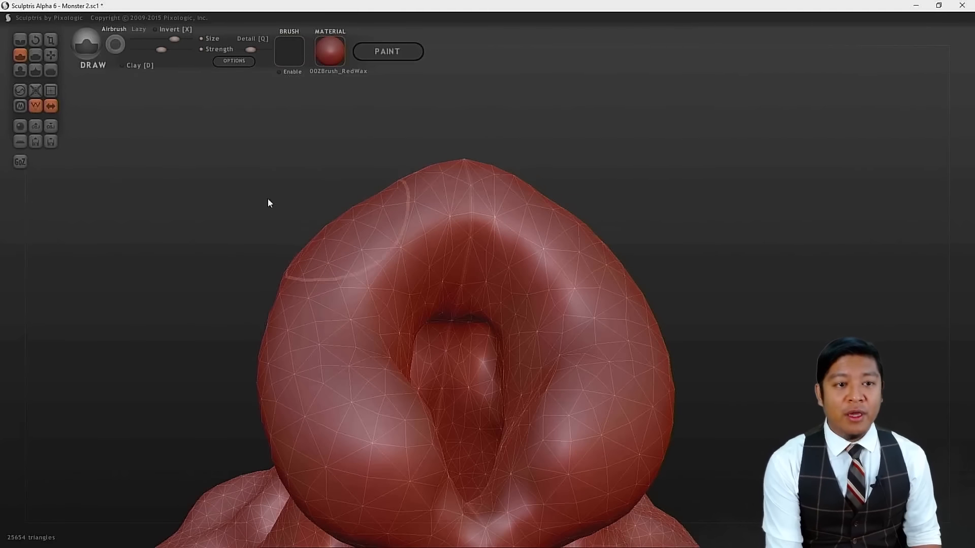
# - Smooth the inner walls of the monster's mouth opening with the Smooth brush
pyautogui.click(51, 70)
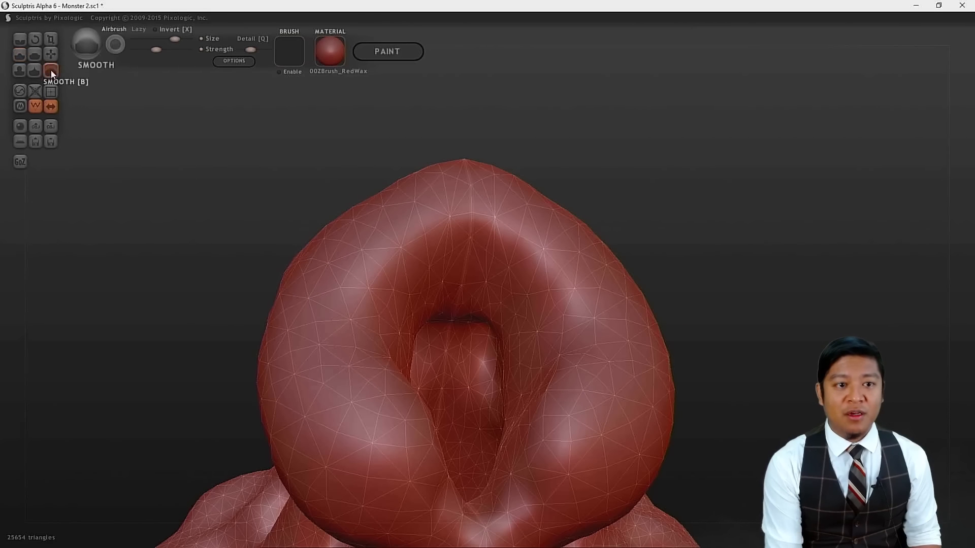
pyautogui.moveTo(434, 304)
pyautogui.mouseDown()
pyautogui.moveTo(495, 365)
pyautogui.moveTo(483, 349)
pyautogui.moveTo(463, 370)
pyautogui.moveTo(518, 359)
pyautogui.mouseUp()
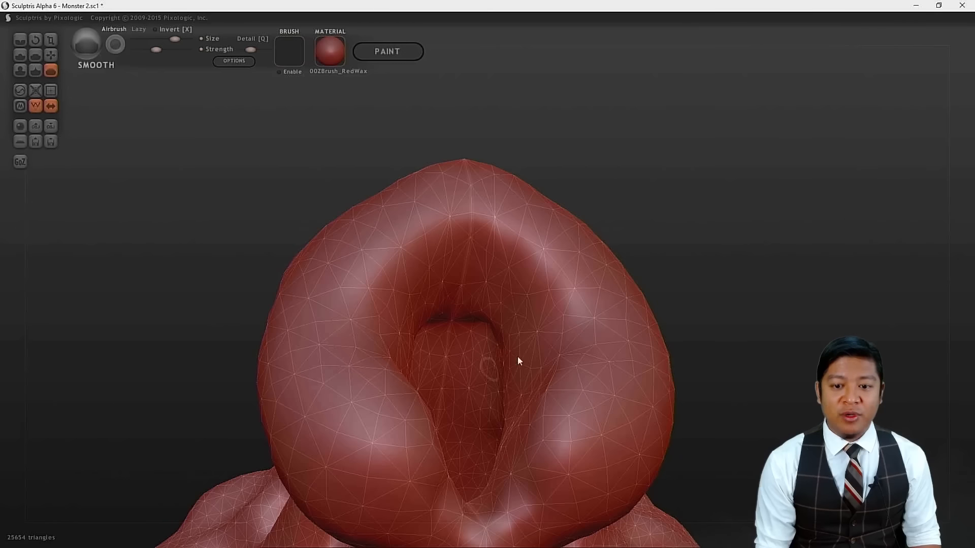
pyautogui.moveTo(827, 241)
pyautogui.mouseDown()
pyautogui.moveTo(660, 308)
pyautogui.moveTo(543, 274)
pyautogui.moveTo(647, 248)
pyautogui.moveTo(592, 299)
pyautogui.mouseUp()
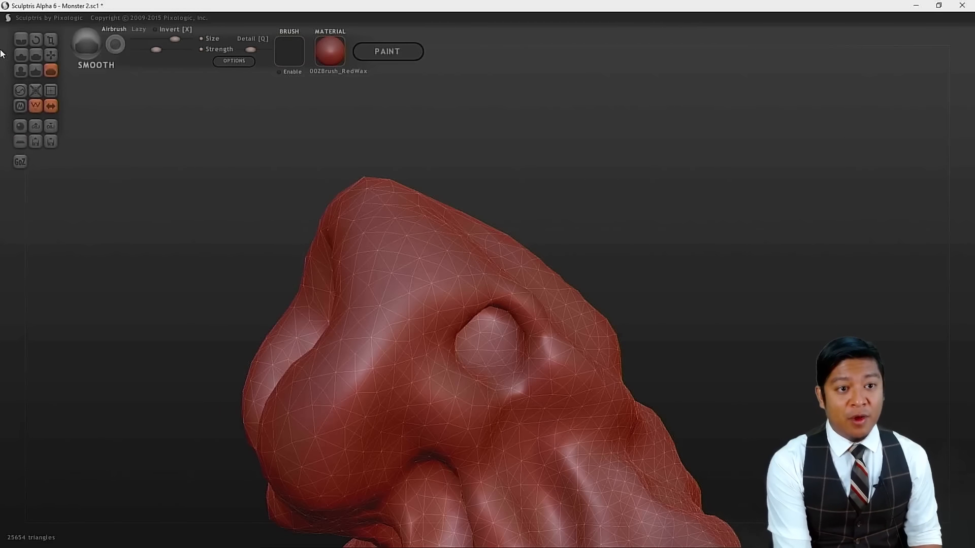
# - Build up the upper, front and lower rim of the eye socket with the Draw brush
pyautogui.click(20, 55)
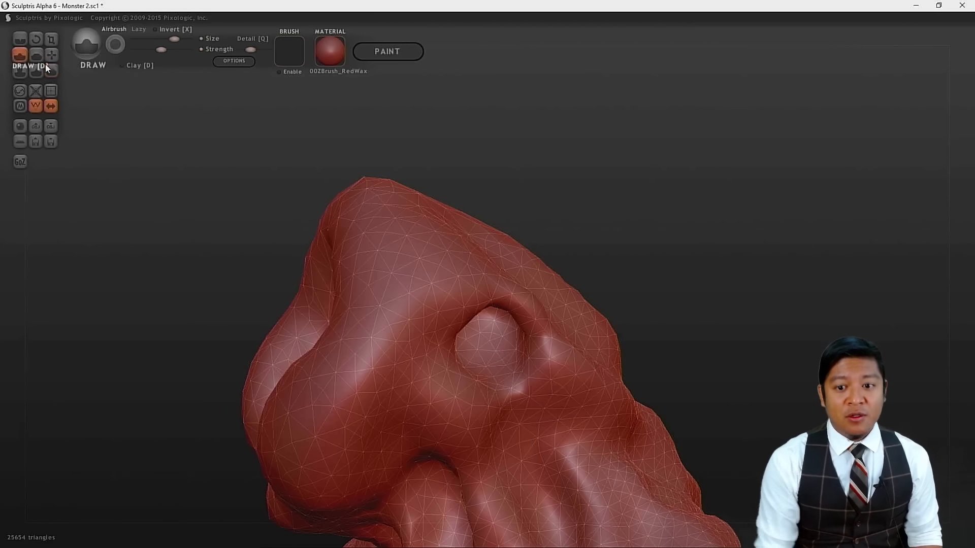
pyautogui.moveTo(781, 295); pyautogui.dragTo(737, 319)
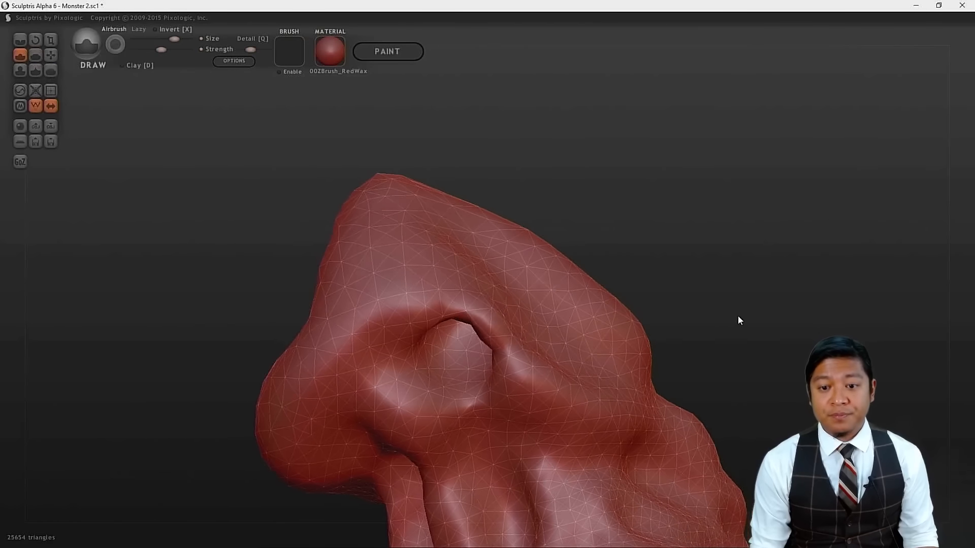
pyautogui.scroll(2, 509, 347)
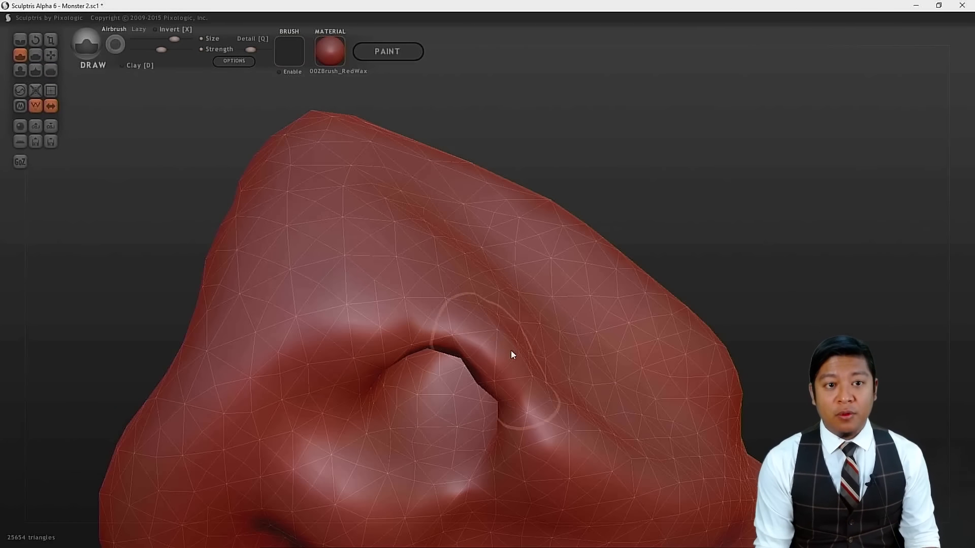
pyautogui.moveTo(529, 430); pyautogui.dragTo(479, 353)
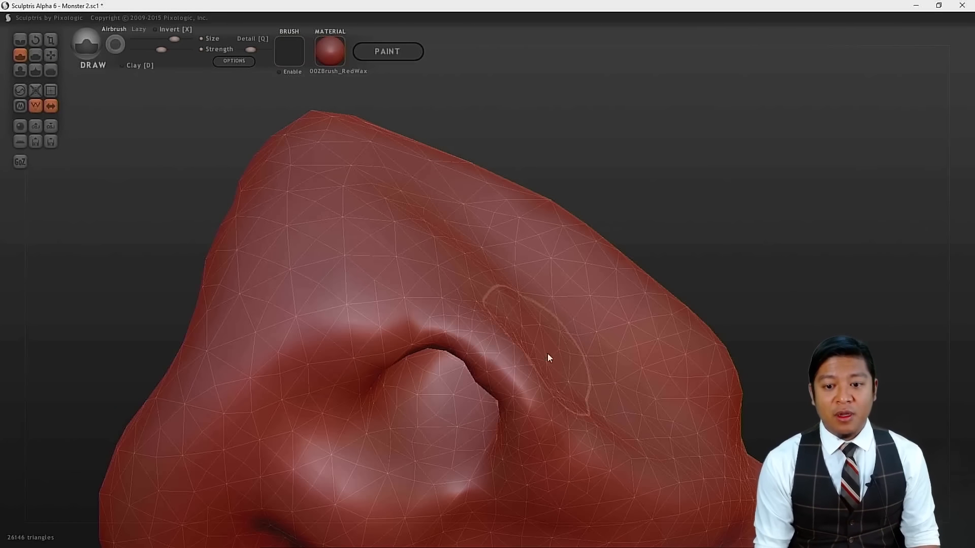
pyautogui.moveTo(420, 322); pyautogui.dragTo(361, 345)
pyautogui.moveTo(326, 424)
pyautogui.mouseDown()
pyautogui.moveTo(320, 393)
pyautogui.moveTo(337, 387)
pyautogui.moveTo(327, 419)
pyautogui.moveTo(344, 475)
pyautogui.moveTo(440, 505)
pyautogui.moveTo(516, 467)
pyautogui.moveTo(535, 428)
pyautogui.moveTo(529, 448)
pyautogui.mouseUp()
pyautogui.moveTo(459, 510); pyautogui.dragTo(412, 520)
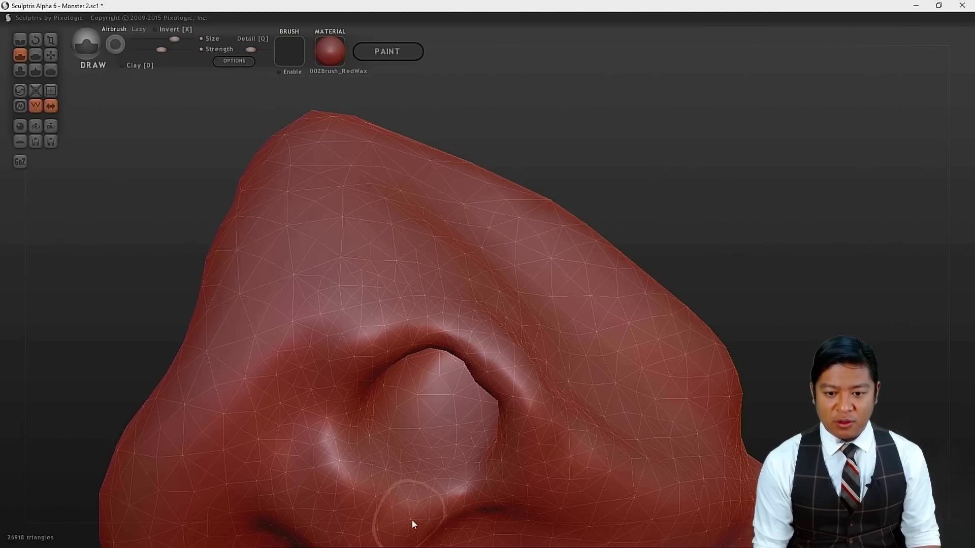
# - Thicken the eyelid ridge over the top of the socket and extend it toward the rear corner
pyautogui.moveTo(785, 270); pyautogui.dragTo(808, 156)
pyautogui.moveTo(354, 323)
pyautogui.mouseDown()
pyautogui.moveTo(403, 248)
pyautogui.moveTo(482, 256)
pyautogui.moveTo(526, 326)
pyautogui.moveTo(512, 457)
pyautogui.moveTo(442, 461)
pyautogui.moveTo(531, 430)
pyautogui.moveTo(572, 371)
pyautogui.mouseUp()
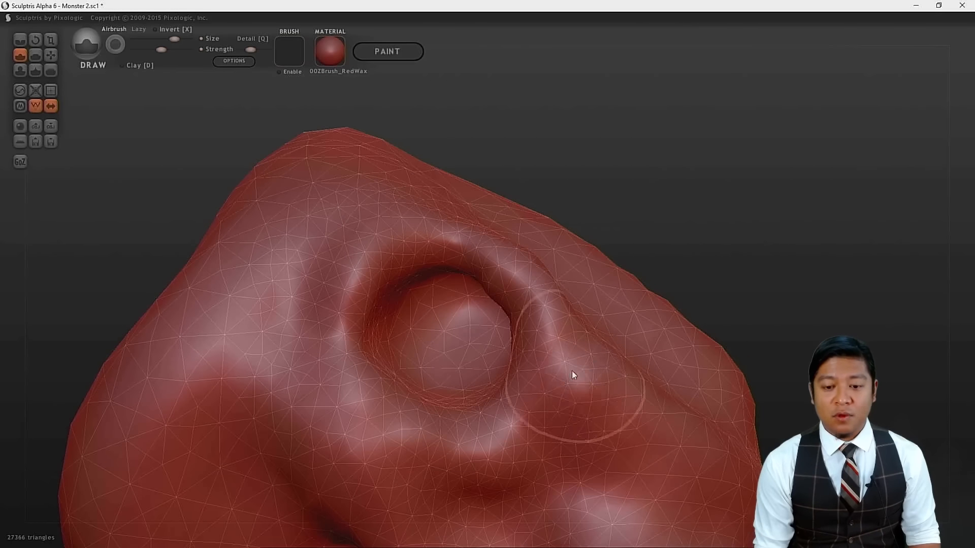
pyautogui.moveTo(561, 222)
pyautogui.mouseDown()
pyautogui.moveTo(803, 222)
pyautogui.moveTo(728, 279)
pyautogui.moveTo(612, 268)
pyautogui.moveTo(739, 268)
pyautogui.moveTo(599, 400)
pyautogui.mouseUp()
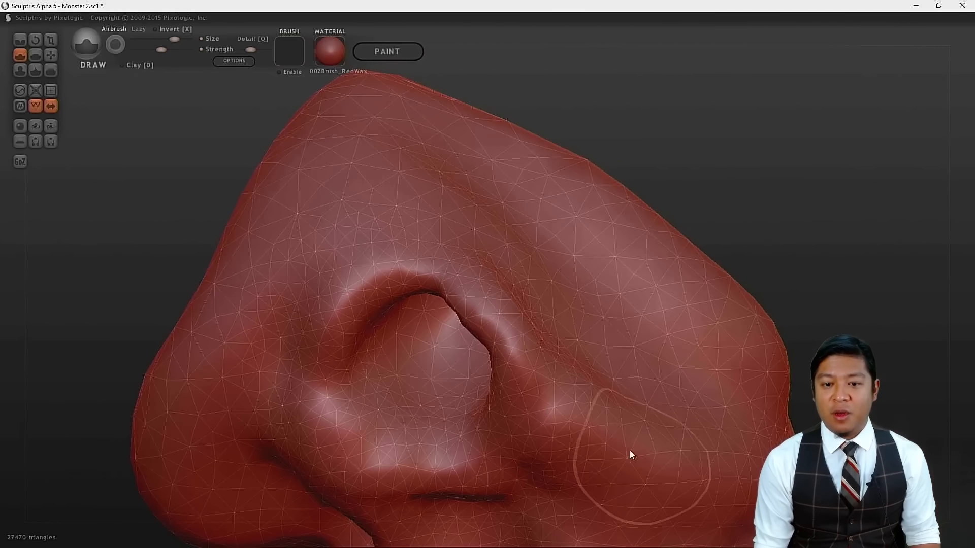
# - Refine the upper eyelid and front corner of the eye socket into a continuous raised rim with more Draw strokes
pyautogui.moveTo(861, 176)
pyautogui.mouseDown()
pyautogui.moveTo(942, 167)
pyautogui.moveTo(754, 224)
pyautogui.moveTo(702, 225)
pyautogui.moveTo(694, 243)
pyautogui.mouseUp()
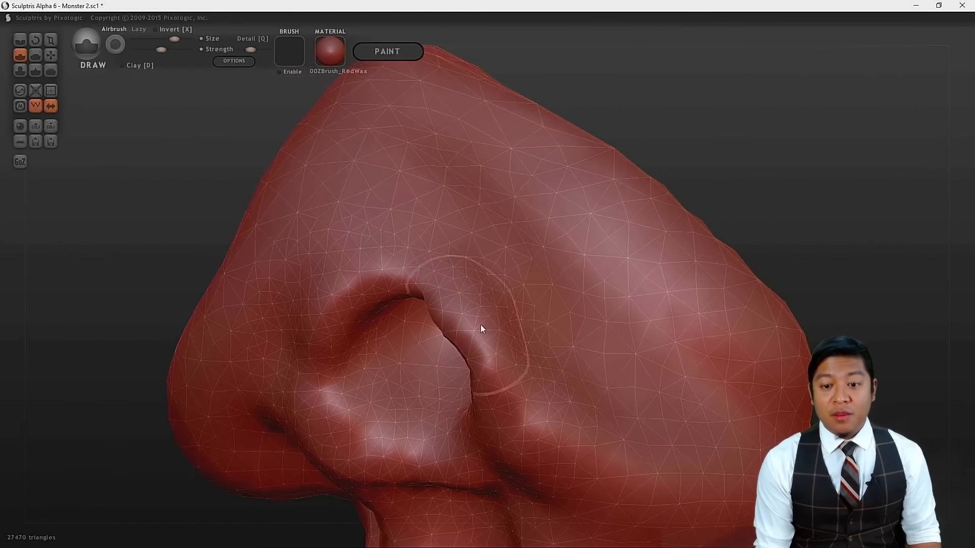
pyautogui.moveTo(483, 299)
pyautogui.mouseDown()
pyautogui.moveTo(404, 259)
pyautogui.moveTo(353, 273)
pyautogui.mouseUp()
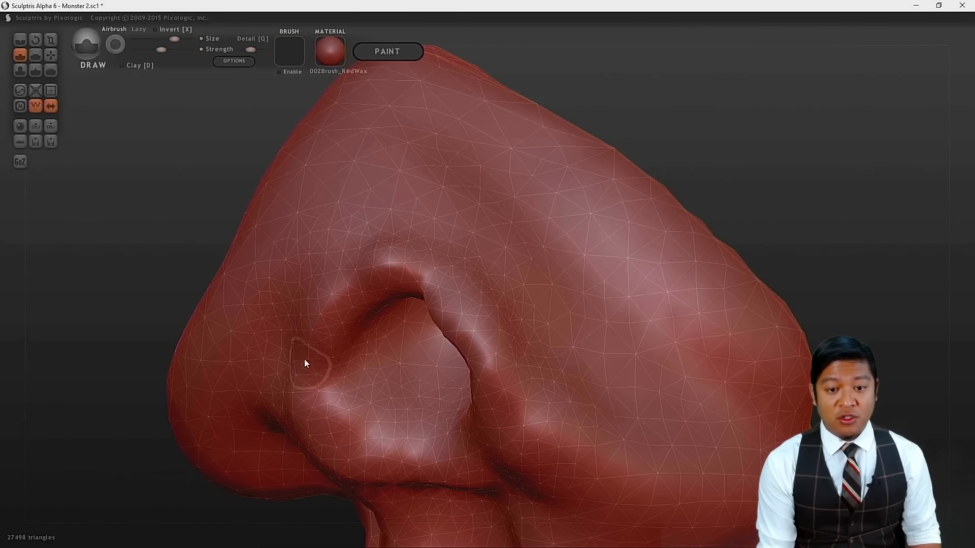
pyautogui.moveTo(349, 276); pyautogui.dragTo(333, 296)
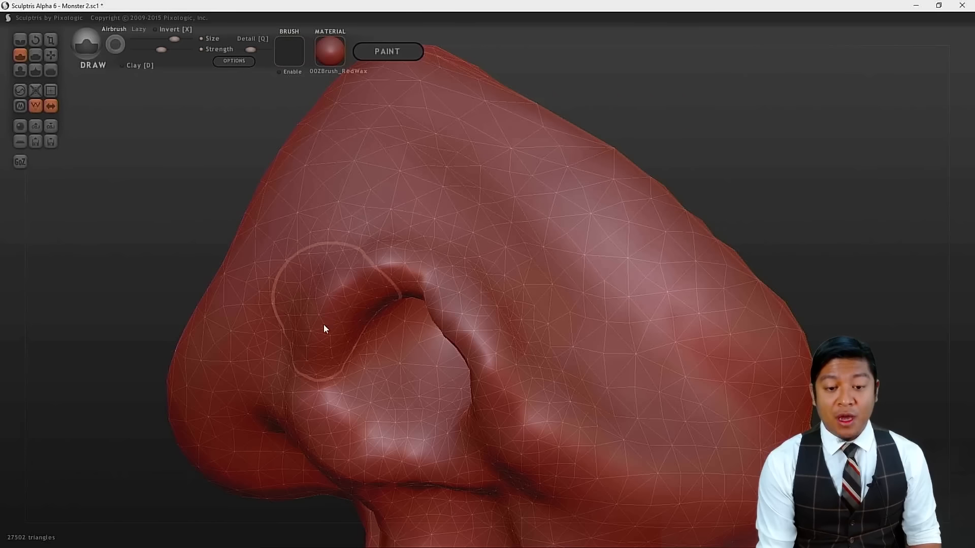
pyautogui.moveTo(307, 390); pyautogui.dragTo(310, 410)
pyautogui.moveTo(325, 327); pyautogui.dragTo(362, 291)
pyautogui.moveTo(491, 364)
pyautogui.mouseDown()
pyautogui.moveTo(470, 299)
pyautogui.moveTo(443, 267)
pyautogui.moveTo(412, 255)
pyautogui.mouseUp()
pyautogui.moveTo(731, 124); pyautogui.dragTo(914, 126)
pyautogui.moveTo(729, 229); pyautogui.dragTo(626, 187)
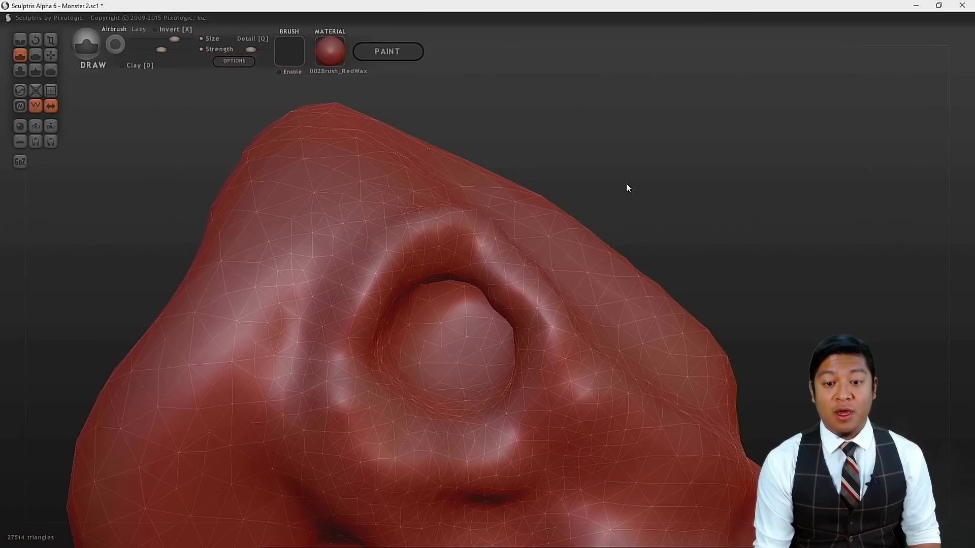
# - Soften the rim around the eye socket using the Smooth brush at a reduced strength
pyautogui.click(51, 70)
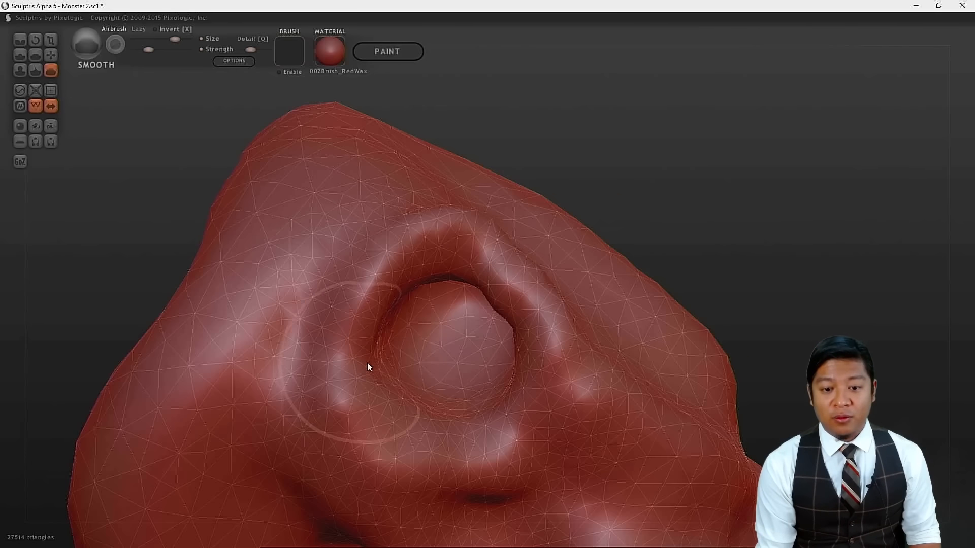
pyautogui.moveTo(687, 212); pyautogui.dragTo(668, 193)
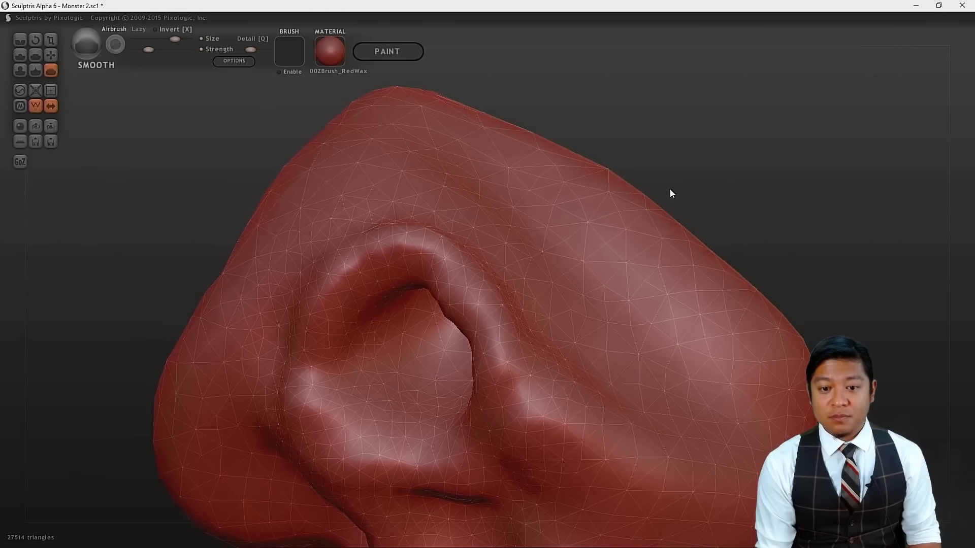
pyautogui.moveTo(616, 165); pyautogui.dragTo(858, 147)
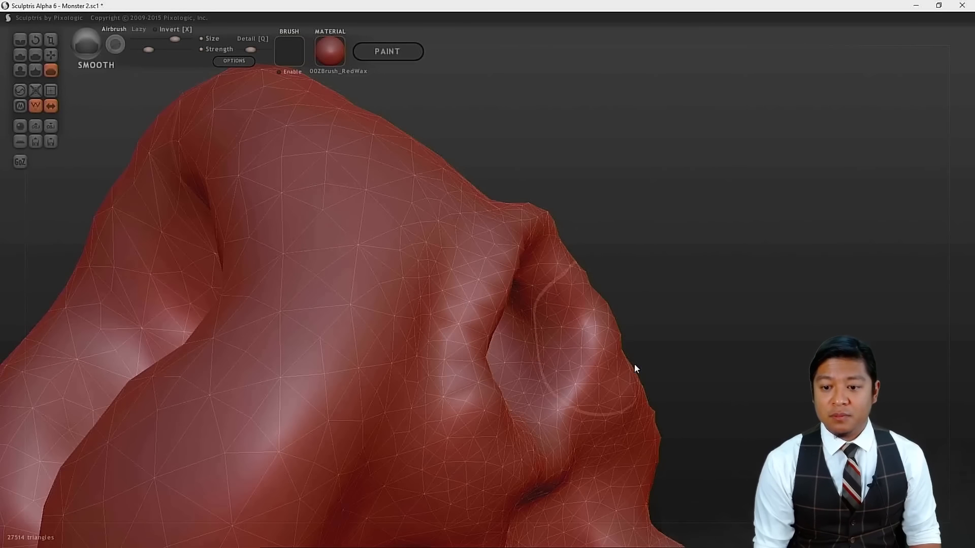
pyautogui.moveTo(654, 412)
pyautogui.mouseDown()
pyautogui.moveTo(731, 322)
pyautogui.moveTo(672, 388)
pyautogui.mouseUp()
# - Check the whole monster from the front and side, and save the Monster 2 scene
pyautogui.scroll(-10, 701, 322)
pyautogui.moveTo(678, 332)
pyautogui.mouseDown()
pyautogui.moveTo(711, 334)
pyautogui.moveTo(817, 300)
pyautogui.moveTo(739, 312)
pyautogui.moveTo(785, 307)
pyautogui.moveTo(731, 322)
pyautogui.moveTo(714, 316)
pyautogui.moveTo(718, 304)
pyautogui.moveTo(646, 405)
pyautogui.moveTo(635, 322)
pyautogui.moveTo(635, 366)
pyautogui.mouseUp()
pyautogui.scroll(5, 644, 396)
pyautogui.scroll(2, 660, 426)
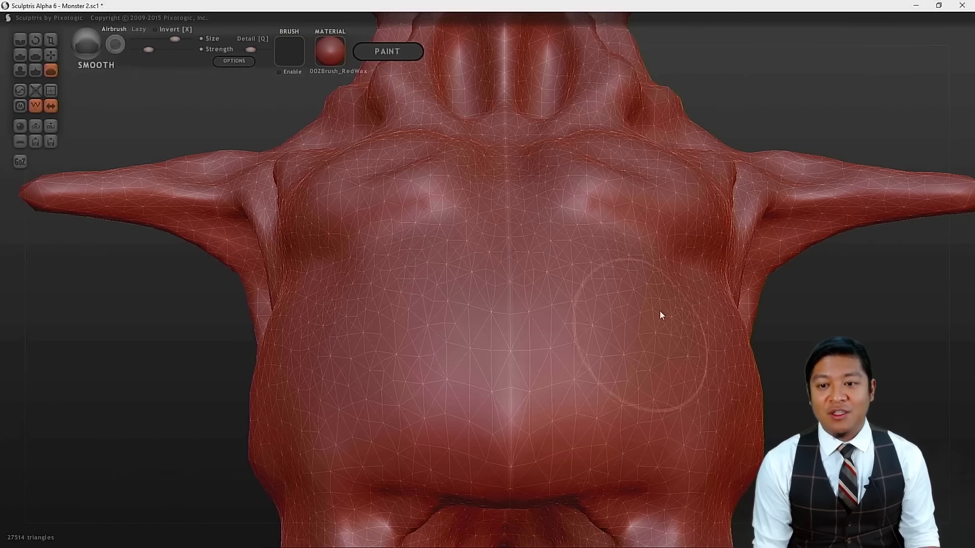
pyautogui.scroll(-5, 686, 267)
pyautogui.moveTo(709, 153); pyautogui.dragTo(652, 293)
pyautogui.hotkey('ctrl', 's')
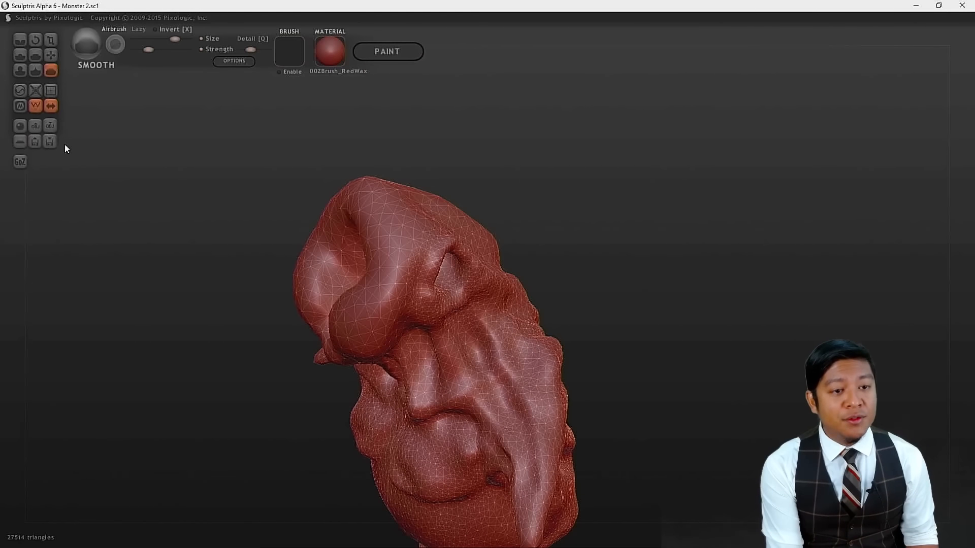
# - Add a mirrored pair of spheres to the current scene, placing them at the eye sockets
pyautogui.click(23, 127)
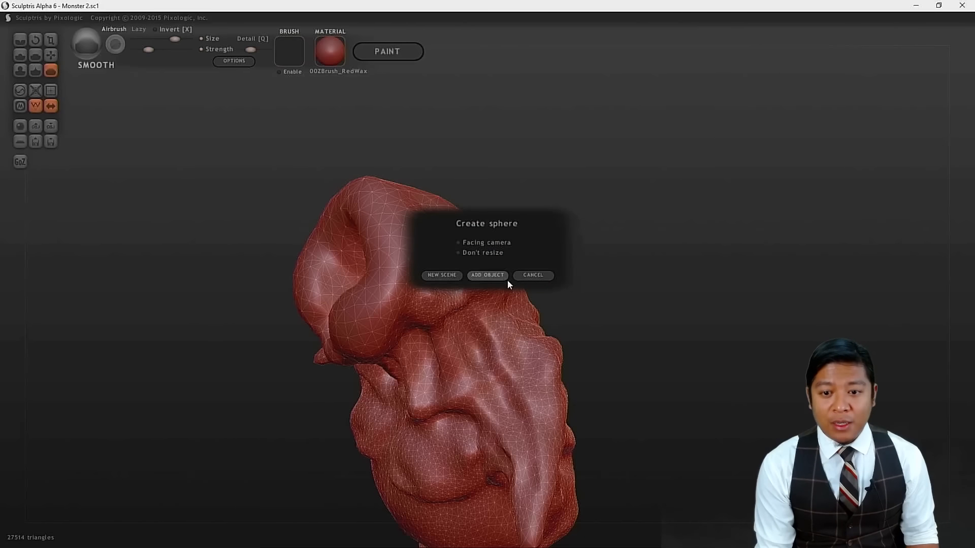
pyautogui.click(492, 277)
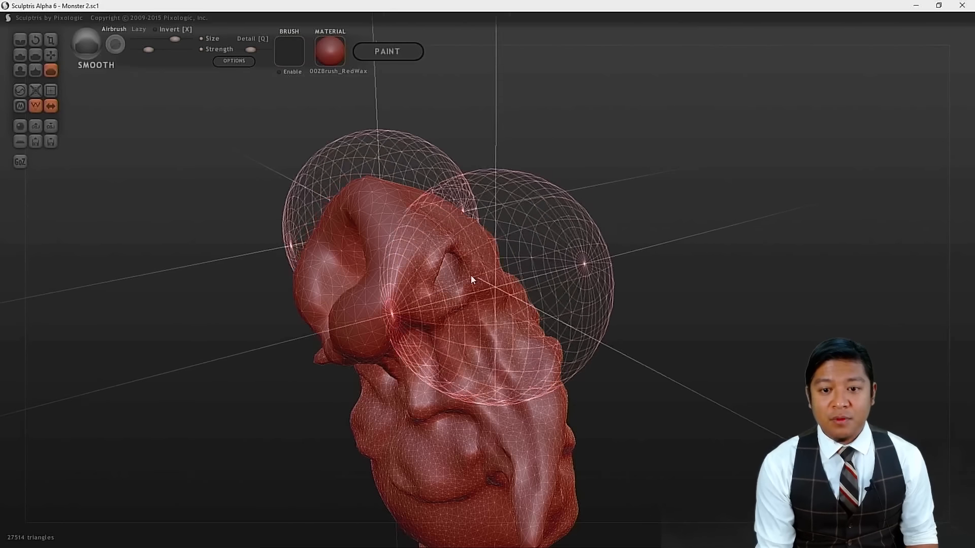
pyautogui.click(447, 271)
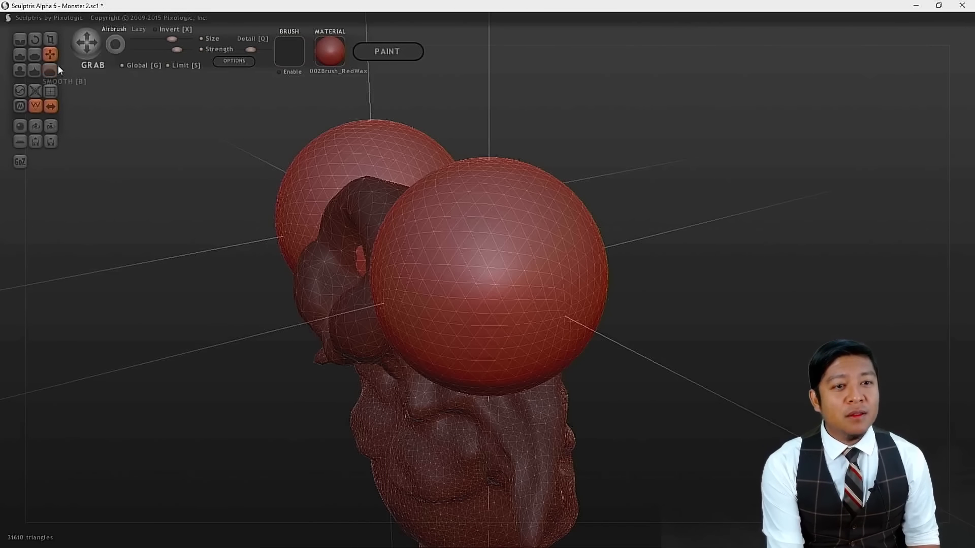
# - Scale the mirrored spheres down to eyeball size so they roughly match the eye sockets
pyautogui.click(52, 41)
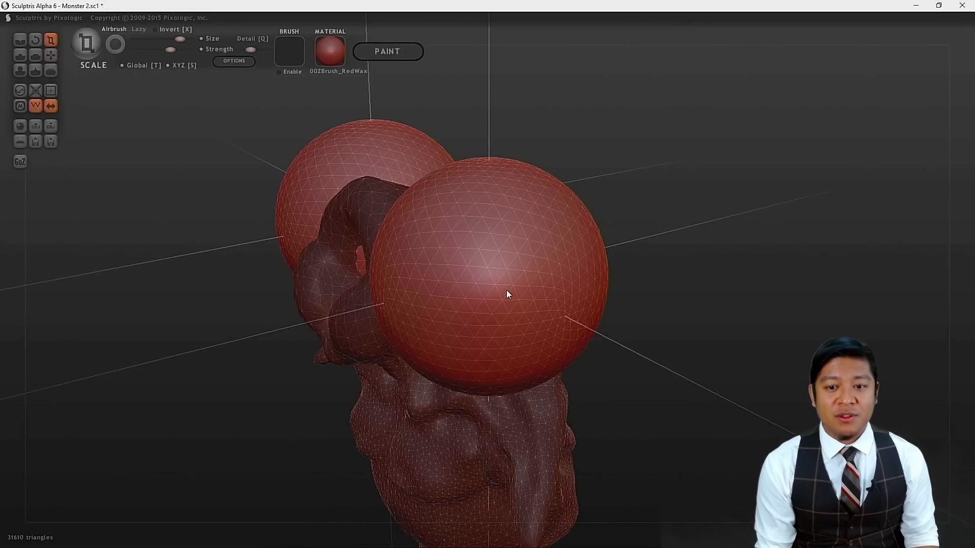
pyautogui.moveTo(560, 292); pyautogui.dragTo(375, 371)
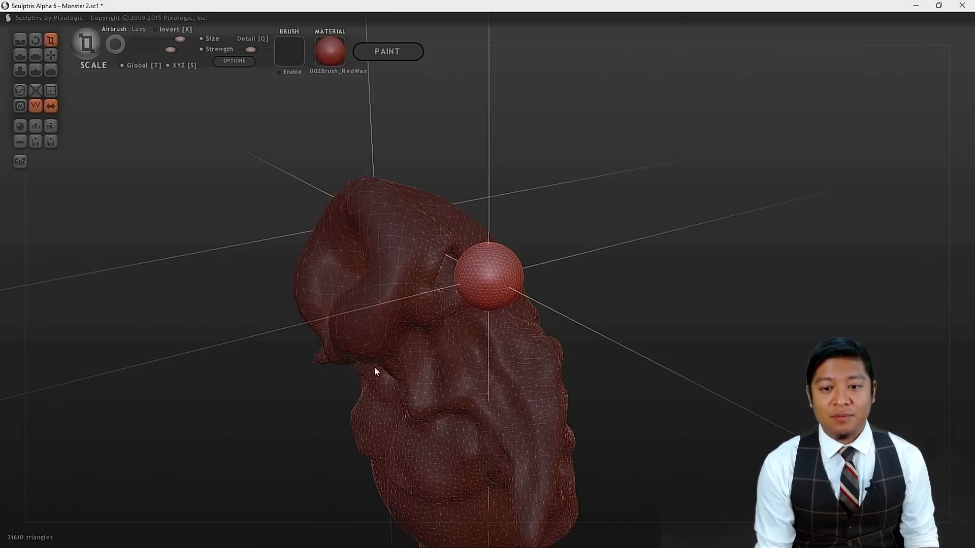
pyautogui.moveTo(500, 265); pyautogui.dragTo(467, 291)
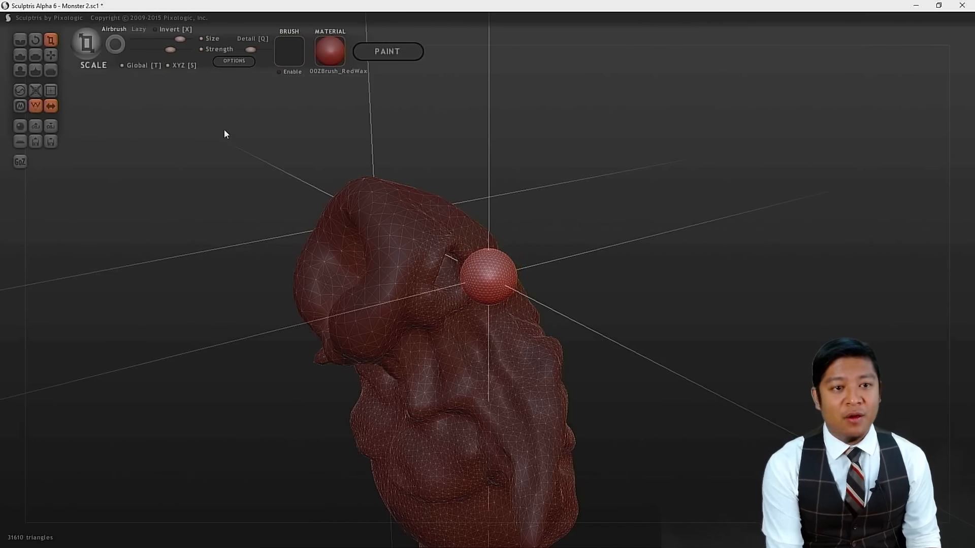
# - Move the mirrored eyeballs inward into the eye sockets with the Grab tool
pyautogui.click(50, 55)
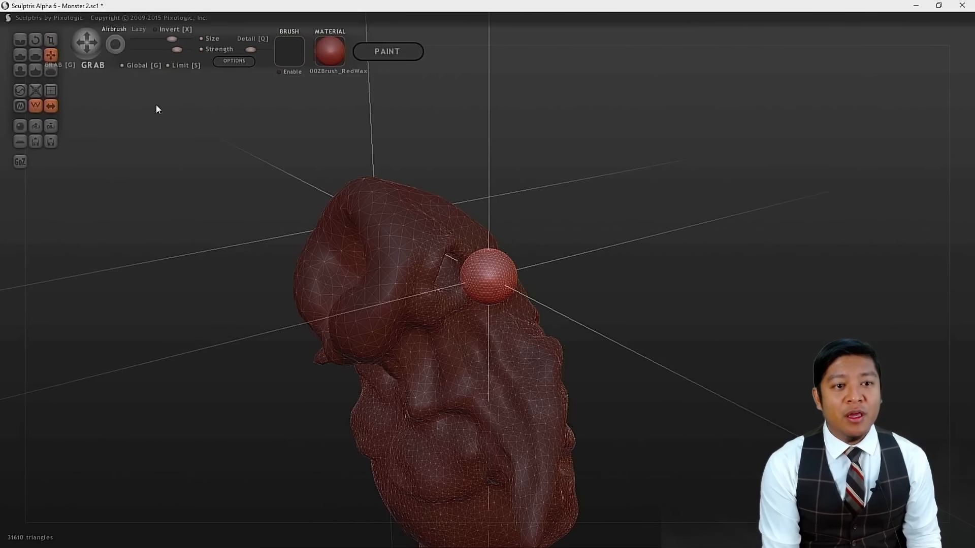
pyautogui.moveTo(495, 281); pyautogui.dragTo(458, 271)
pyautogui.moveTo(592, 269); pyautogui.dragTo(714, 311)
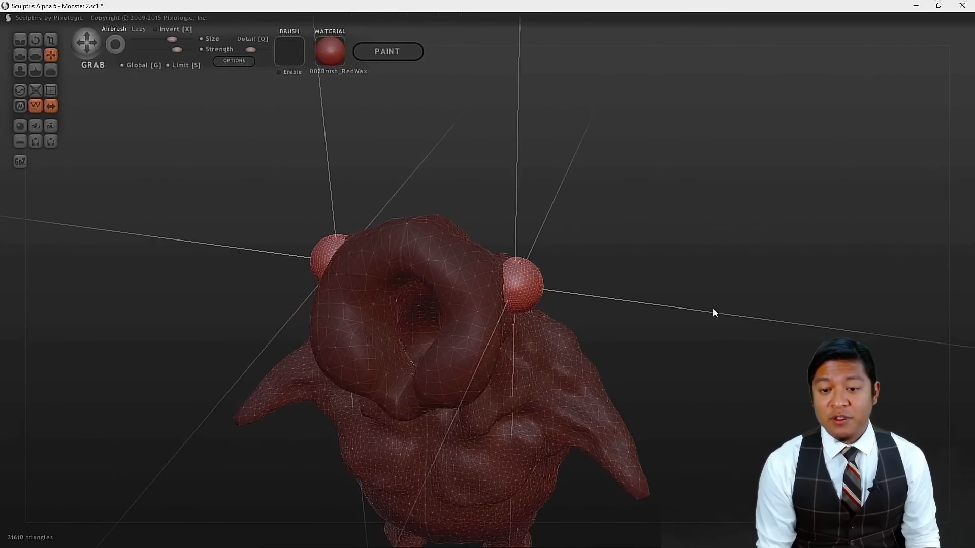
pyautogui.moveTo(510, 281); pyautogui.dragTo(492, 278, button='right')
pyautogui.moveTo(684, 331); pyautogui.dragTo(549, 315)
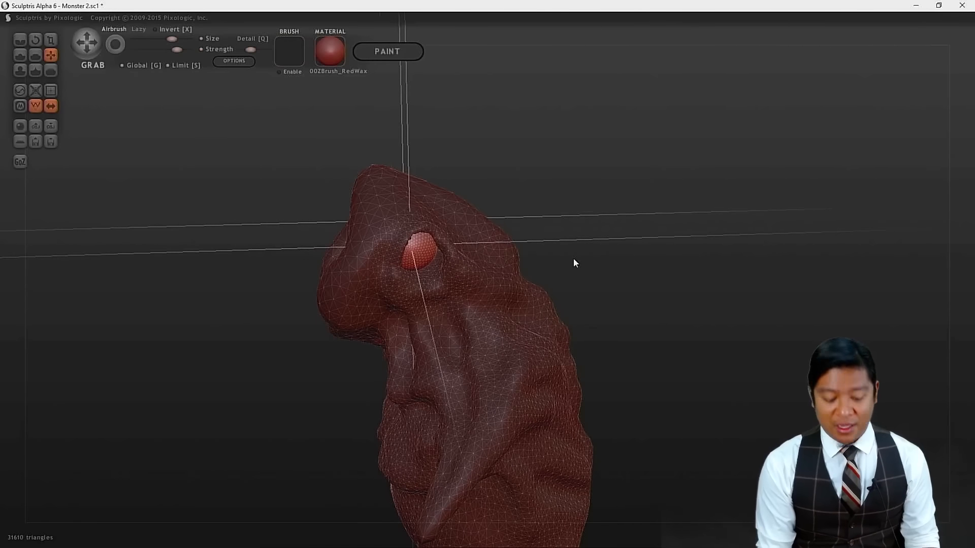
# - Center the eyeballs within the socket openings, shifting them slightly down and toward the back of the head
pyautogui.scroll(-3, 593, 327)
pyautogui.scroll(6, 596, 326)
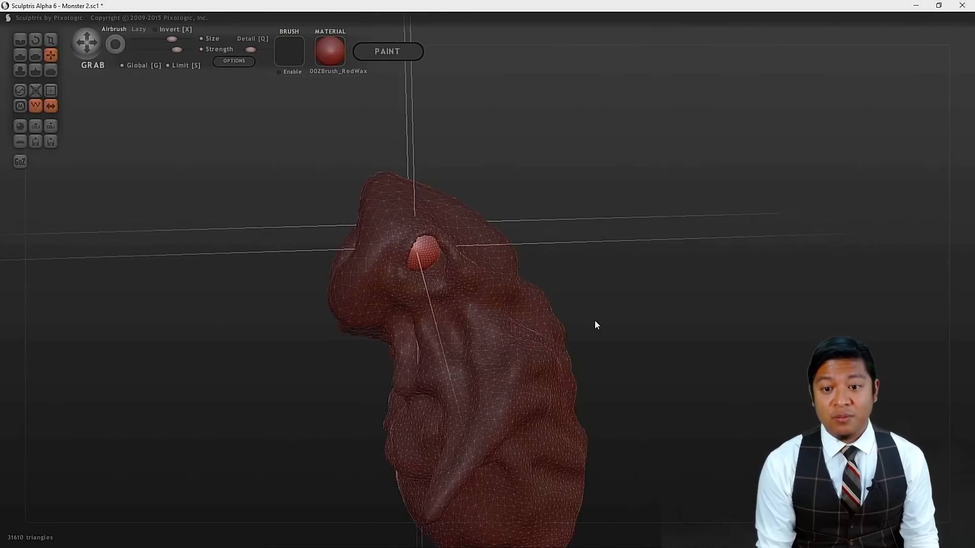
pyautogui.scroll(-2, 596, 319)
pyautogui.moveTo(632, 277); pyautogui.dragTo(619, 253)
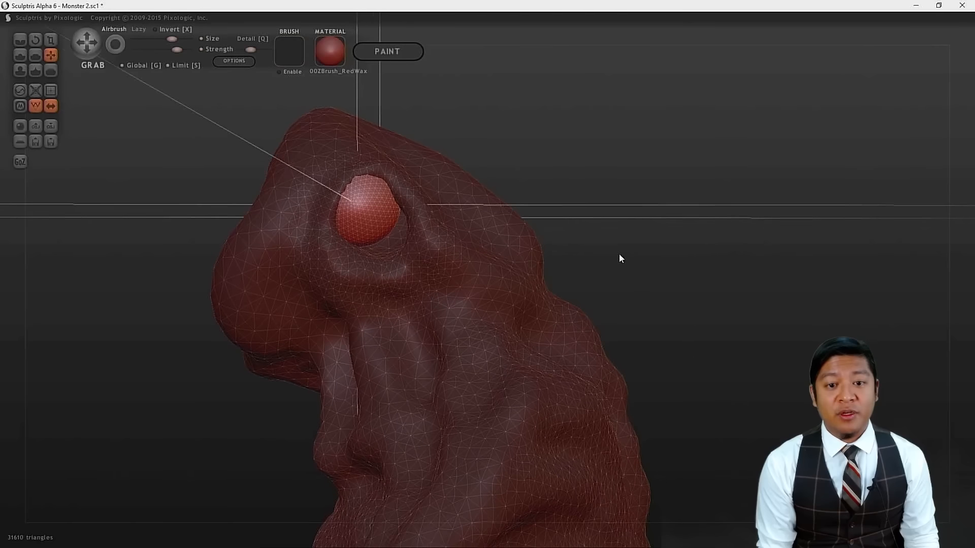
pyautogui.moveTo(374, 209); pyautogui.dragTo(393, 230)
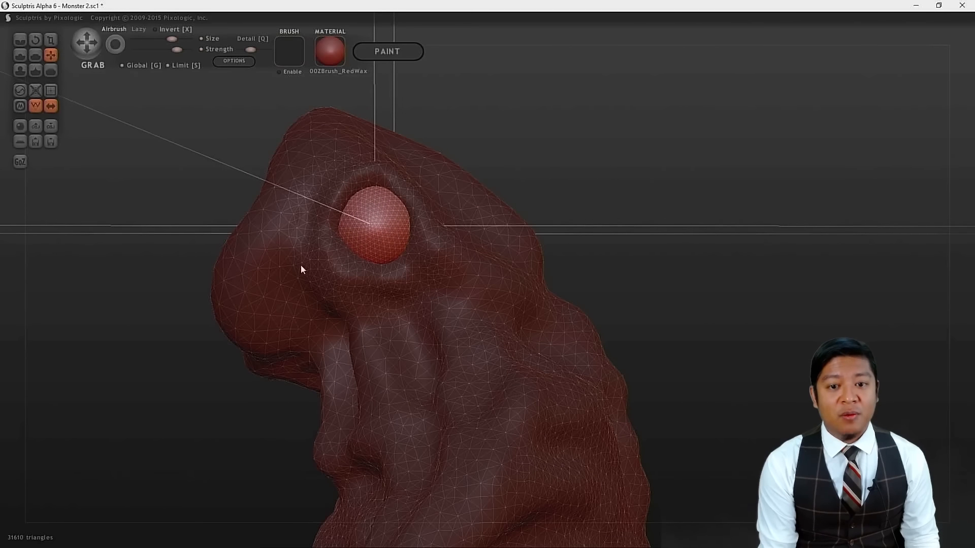
pyautogui.moveTo(188, 403); pyautogui.dragTo(297, 435)
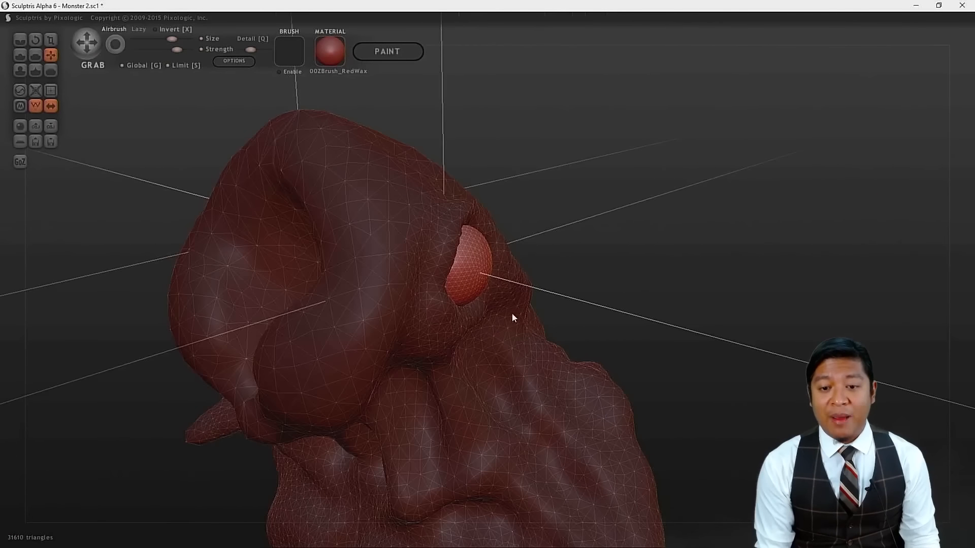
# - Nudge the mirrored eyeballs slightly with the Grab tool so they sit evenly inside the eye sockets
pyautogui.scroll(3, 513, 315)
pyautogui.moveTo(477, 267); pyautogui.dragTo(471, 266)
pyautogui.moveTo(603, 249); pyautogui.dragTo(695, 225)
pyautogui.moveTo(454, 283); pyautogui.dragTo(453, 287)
pyautogui.moveTo(652, 330); pyautogui.dragTo(470, 332)
pyautogui.scroll(-10, 512, 318)
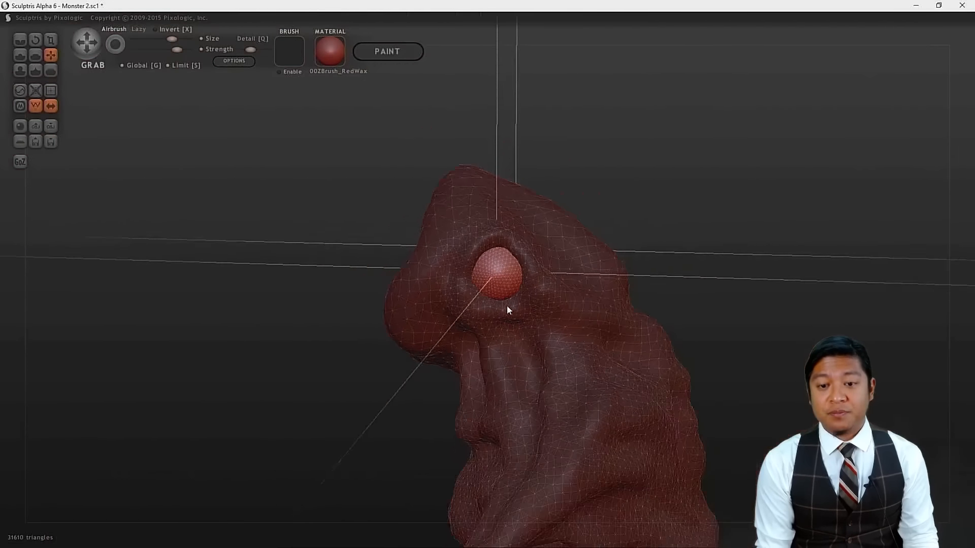
pyautogui.moveTo(478, 386); pyautogui.dragTo(540, 361)
pyautogui.scroll(8, 621, 359)
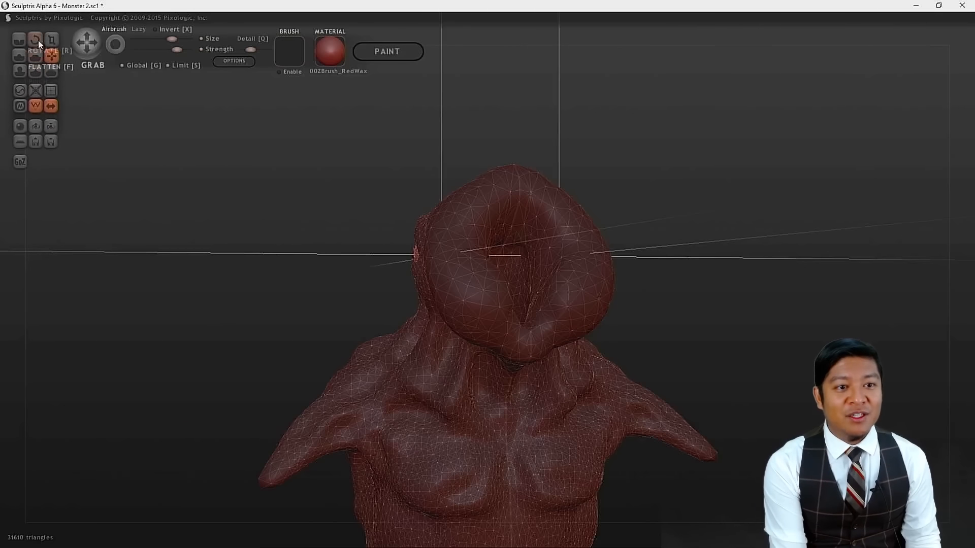
# - Switch to the Draw tool and save the sculpture to its existing file
pyautogui.moveTo(191, 312); pyautogui.dragTo(187, 299)
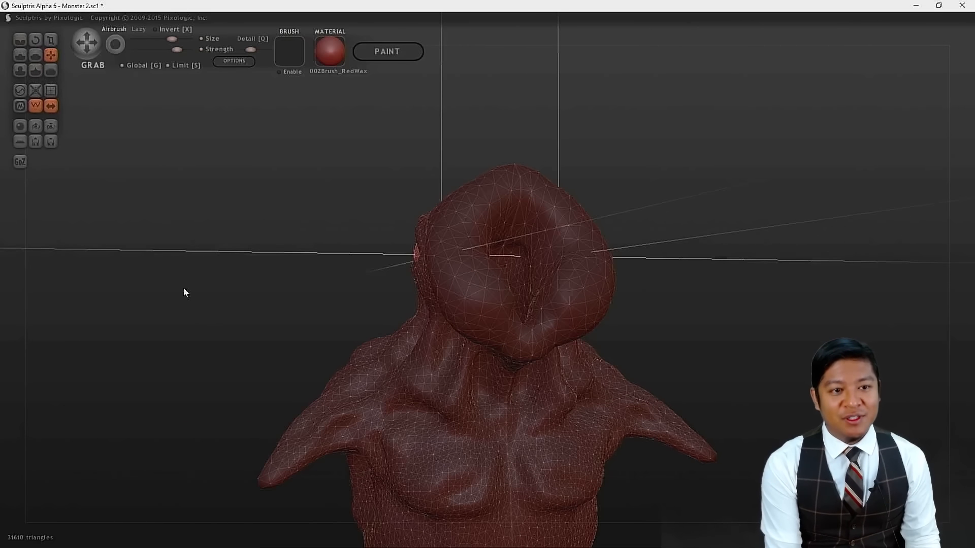
pyautogui.click(19, 54)
pyautogui.hotkey('ctrl', 's')
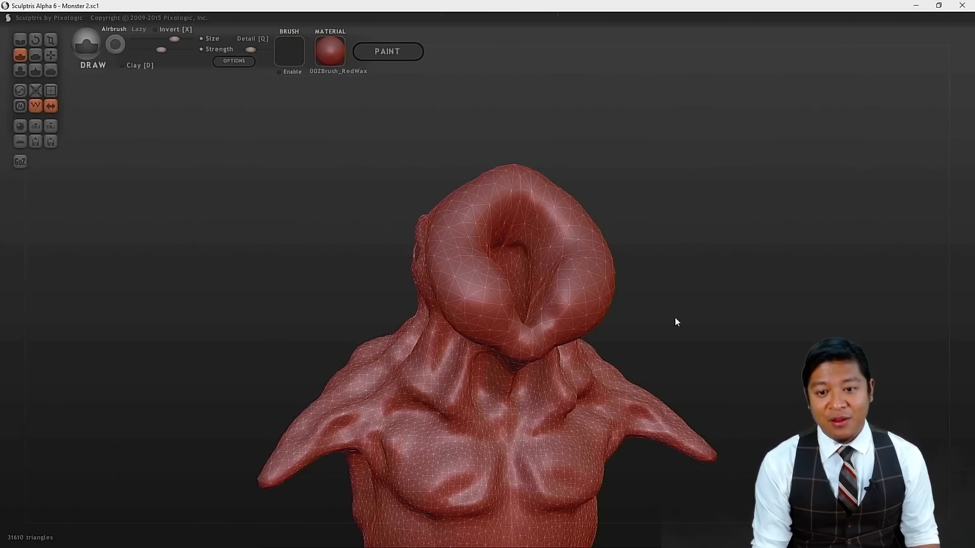
# - Draw a mirrored pair of rounded nubs on the outer lower sides of the monster's ring-shaped mouth
pyautogui.moveTo(769, 295)
pyautogui.mouseDown()
pyautogui.moveTo(740, 276)
pyautogui.moveTo(669, 297)
pyautogui.moveTo(648, 275)
pyautogui.moveTo(684, 255)
pyautogui.moveTo(638, 261)
pyautogui.mouseUp()
pyautogui.scroll(3, 578, 255)
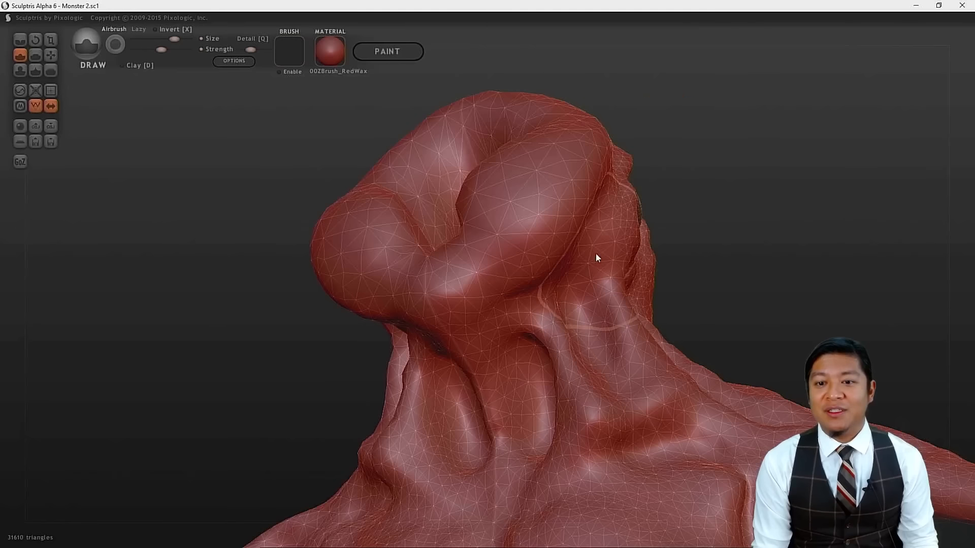
pyautogui.scroll(3, 595, 256)
pyautogui.moveTo(820, 283)
pyautogui.mouseDown()
pyautogui.moveTo(758, 322)
pyautogui.moveTo(738, 302)
pyautogui.moveTo(728, 311)
pyautogui.moveTo(697, 293)
pyautogui.mouseUp()
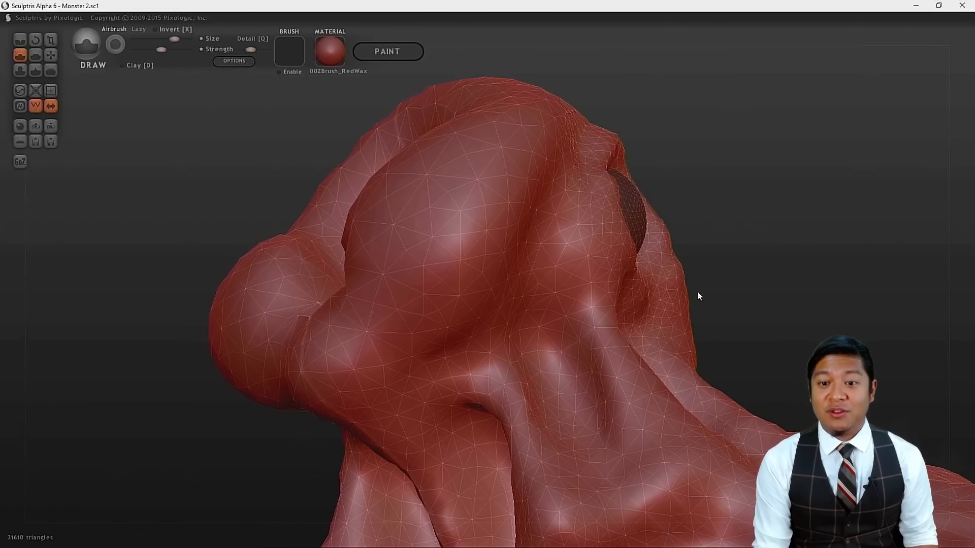
pyautogui.scroll(1, 507, 239)
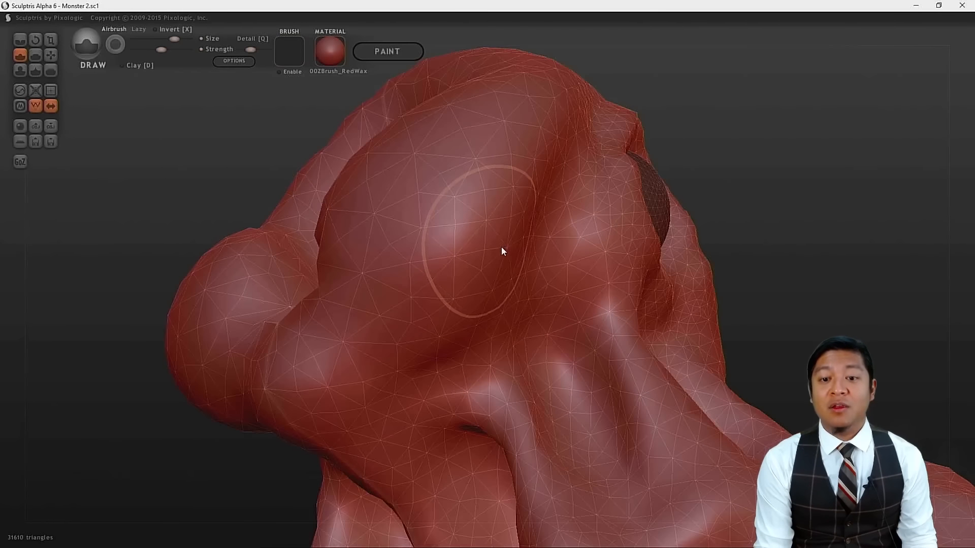
pyautogui.scroll(1, 505, 244)
pyautogui.moveTo(510, 233); pyautogui.dragTo(507, 272)
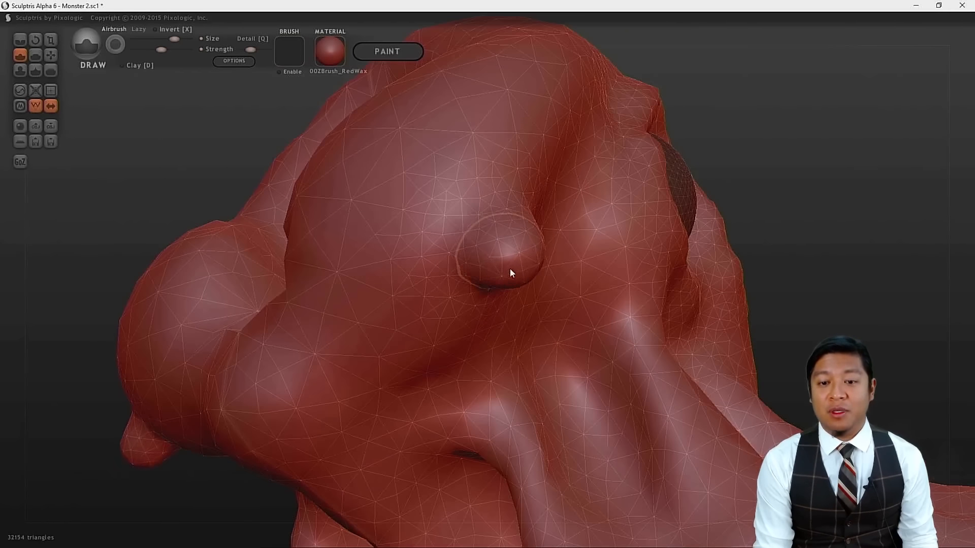
# - Extend the mirrored nubs outward and downward into long hanging tendrils with the Draw tool
pyautogui.moveTo(840, 245)
pyautogui.mouseDown()
pyautogui.moveTo(866, 233)
pyautogui.moveTo(687, 239)
pyautogui.mouseUp()
pyautogui.moveTo(787, 246); pyautogui.dragTo(793, 251)
pyautogui.scroll(-1, 530, 266)
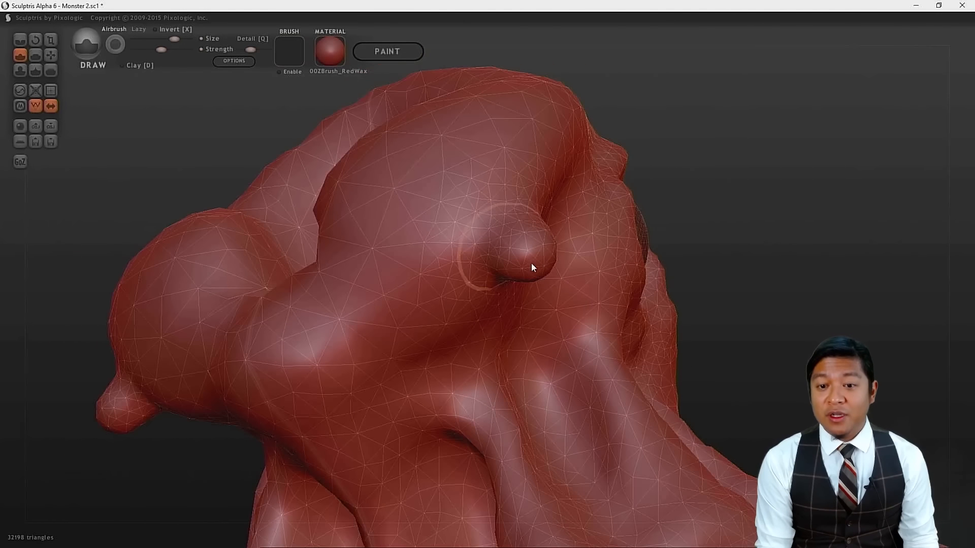
pyautogui.moveTo(544, 272); pyautogui.dragTo(561, 311)
pyautogui.moveTo(785, 322); pyautogui.dragTo(787, 303)
pyautogui.moveTo(560, 258); pyautogui.dragTo(569, 284)
# - Build up the ends of the hanging tendrils into rounded, bulbous tips with Draw dabs from several angles
pyautogui.moveTo(809, 263)
pyautogui.mouseDown()
pyautogui.moveTo(837, 274)
pyautogui.moveTo(643, 329)
pyautogui.moveTo(631, 374)
pyautogui.moveTo(648, 348)
pyautogui.mouseUp()
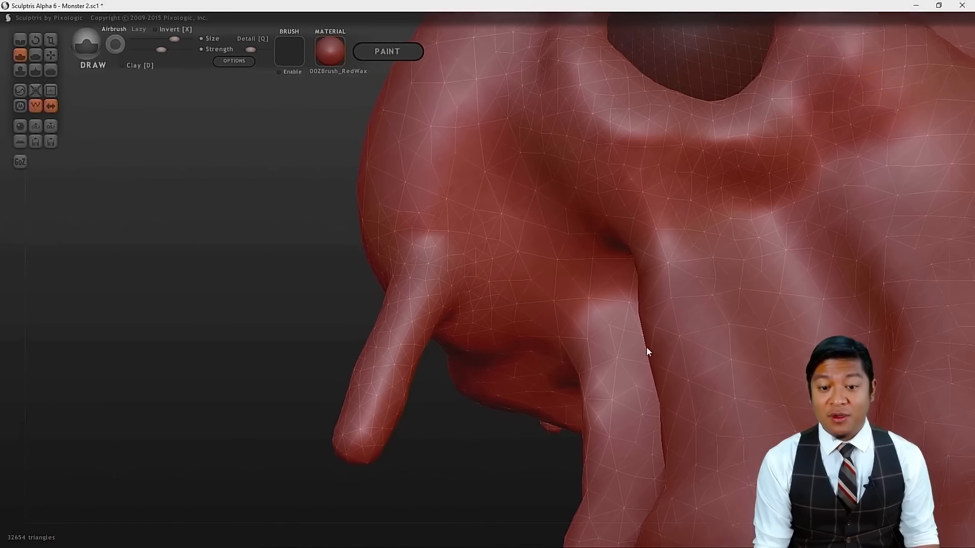
pyautogui.moveTo(431, 481)
pyautogui.mouseDown()
pyautogui.moveTo(546, 479)
pyautogui.moveTo(727, 439)
pyautogui.moveTo(755, 386)
pyautogui.moveTo(467, 421)
pyautogui.mouseUp()
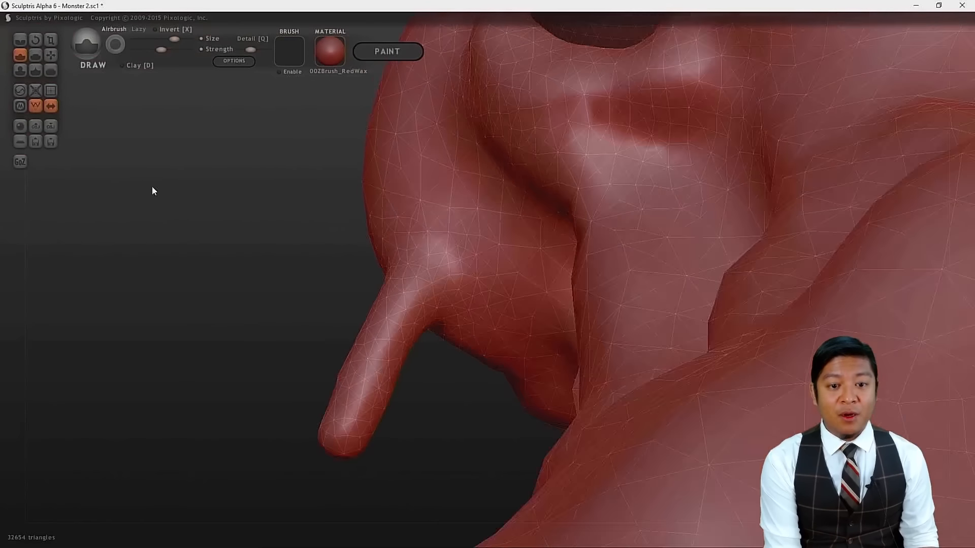
pyautogui.moveTo(151, 187)
pyautogui.mouseDown()
pyautogui.moveTo(160, 207)
pyautogui.moveTo(168, 192)
pyautogui.mouseUp()
pyautogui.click(352, 412)
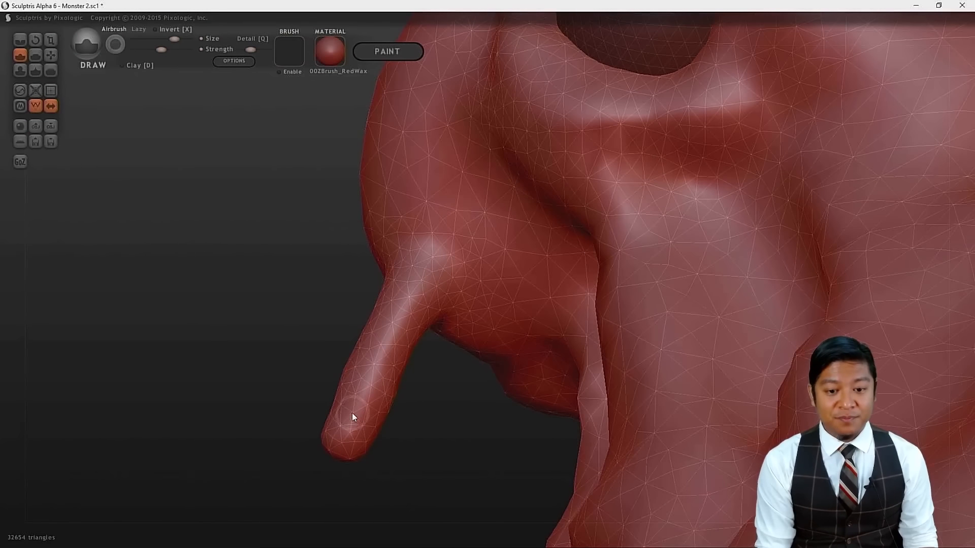
pyautogui.moveTo(417, 480); pyautogui.dragTo(378, 475)
pyautogui.click(369, 441)
pyautogui.click(370, 441)
pyautogui.moveTo(321, 488)
pyautogui.mouseDown()
pyautogui.moveTo(412, 503)
pyautogui.moveTo(583, 482)
pyautogui.moveTo(695, 492)
pyautogui.moveTo(653, 444)
pyautogui.mouseUp()
pyautogui.click(624, 426)
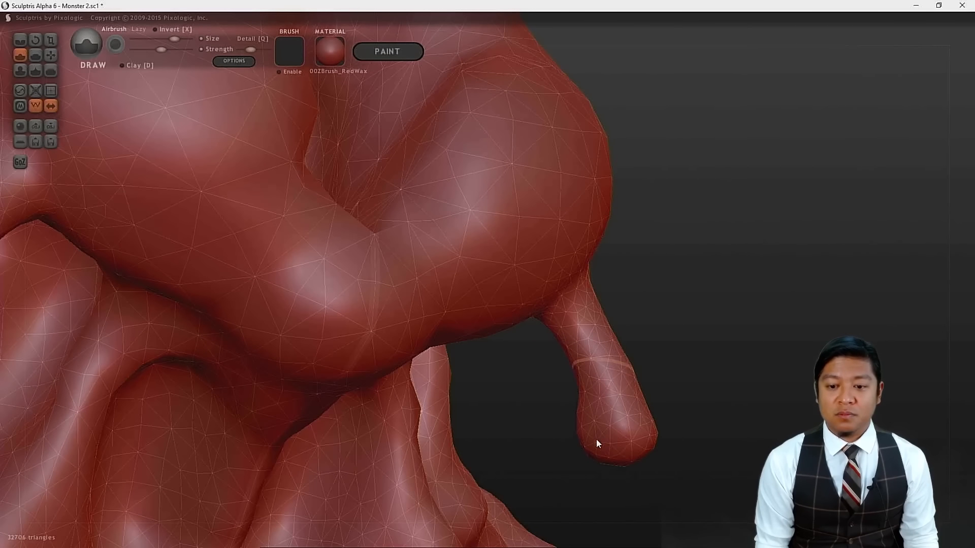
pyautogui.moveTo(744, 420)
pyautogui.mouseDown()
pyautogui.moveTo(697, 438)
pyautogui.moveTo(633, 437)
pyautogui.mouseUp()
pyautogui.click(624, 443)
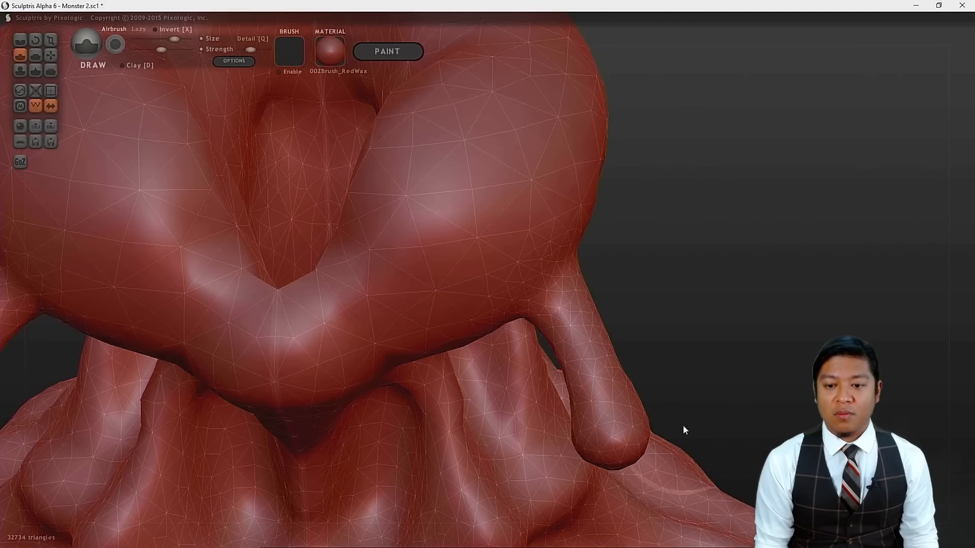
pyautogui.moveTo(712, 403); pyautogui.dragTo(579, 437)
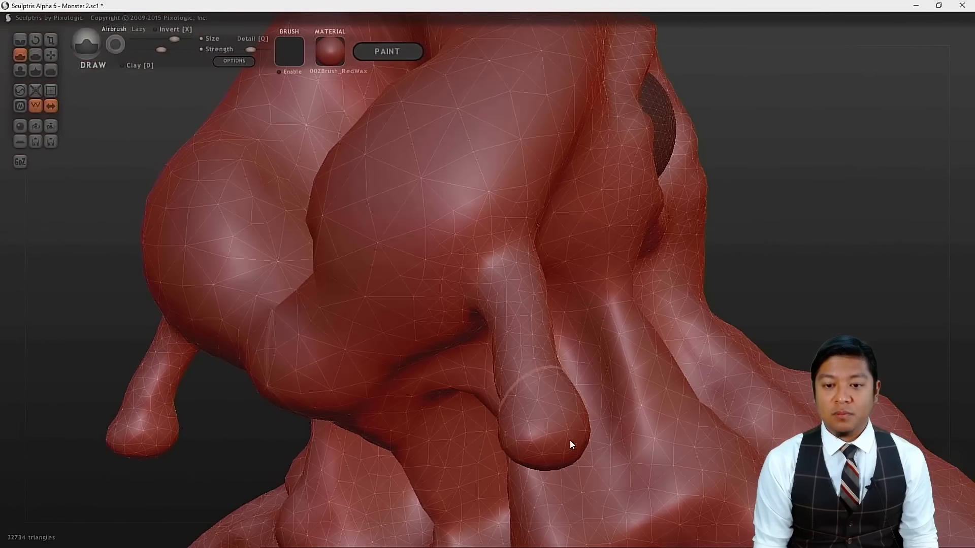
pyautogui.click(569, 439)
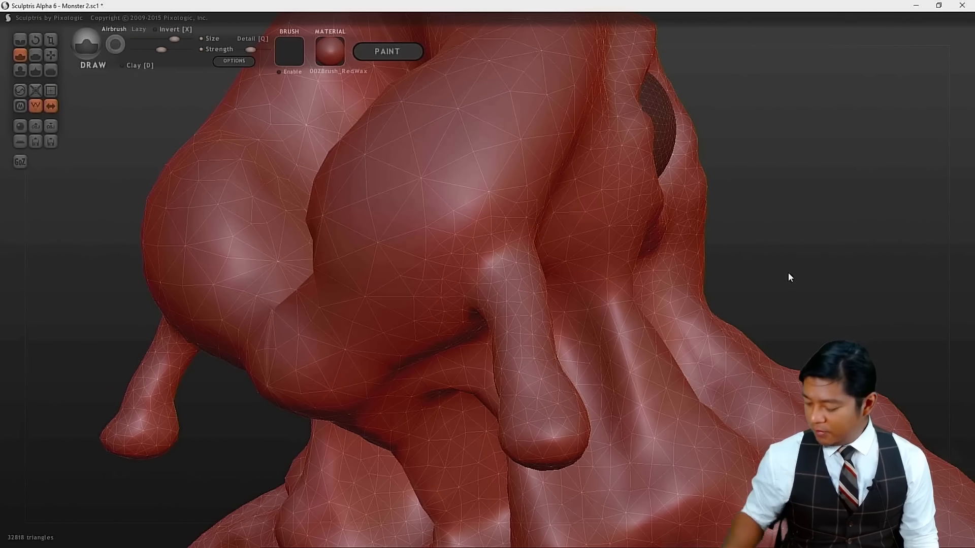
pyautogui.hotkey('ctrl', 'z')
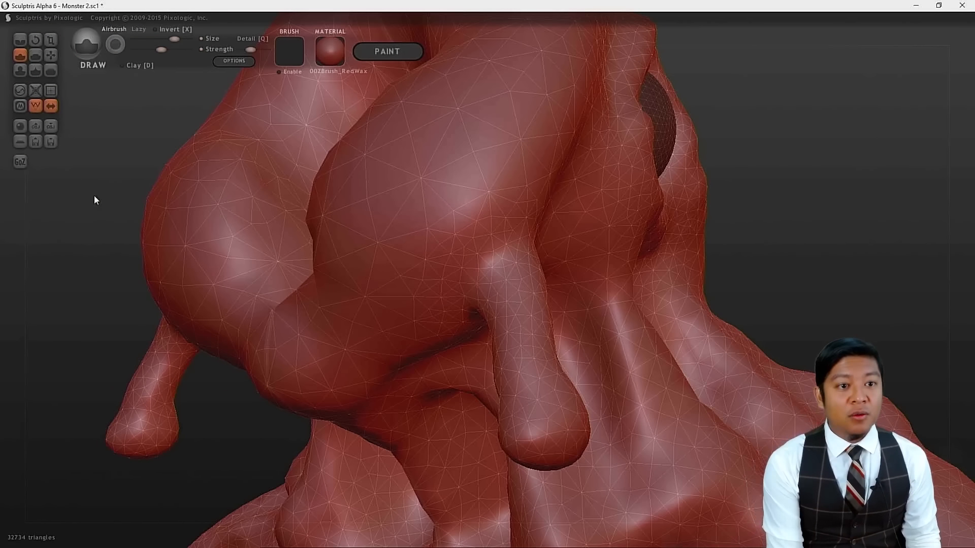
# - Enlarge the tendril tips and narrow their bases with the Scale tool, keeping Global off
pyautogui.click(50, 40)
pyautogui.moveTo(556, 419); pyautogui.dragTo(561, 418)
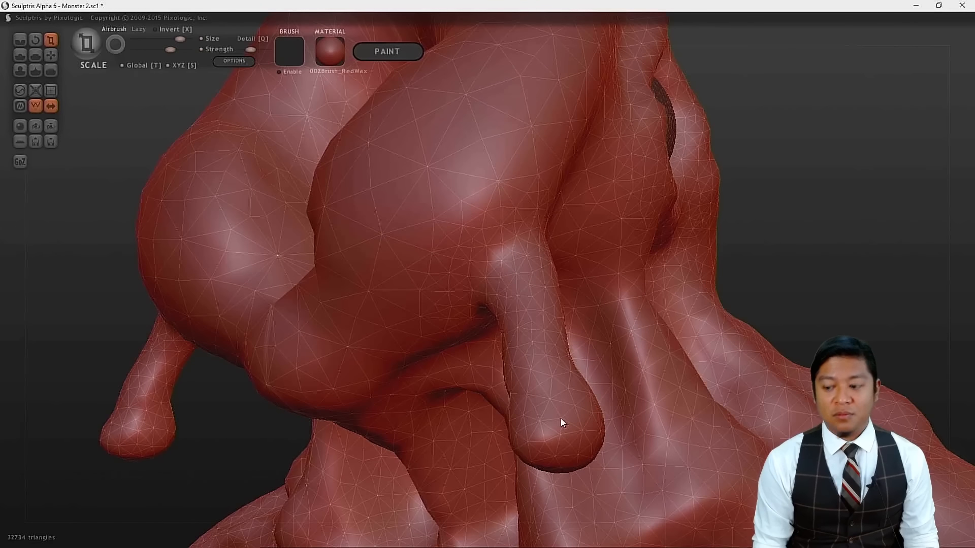
pyautogui.hotkey('ctrl', 'z')
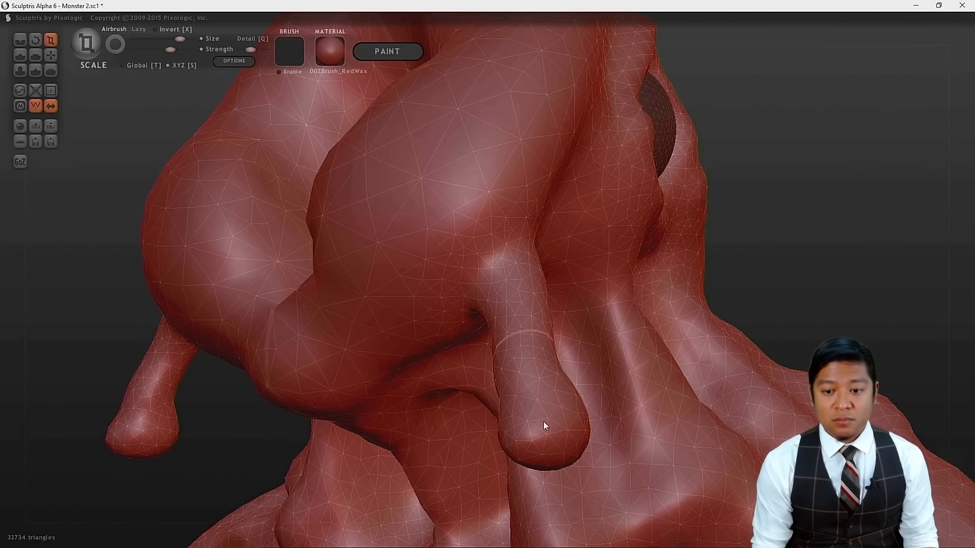
pyautogui.moveTo(561, 420)
pyautogui.mouseDown()
pyautogui.moveTo(577, 416)
pyautogui.moveTo(556, 455)
pyautogui.moveTo(568, 449)
pyautogui.mouseUp()
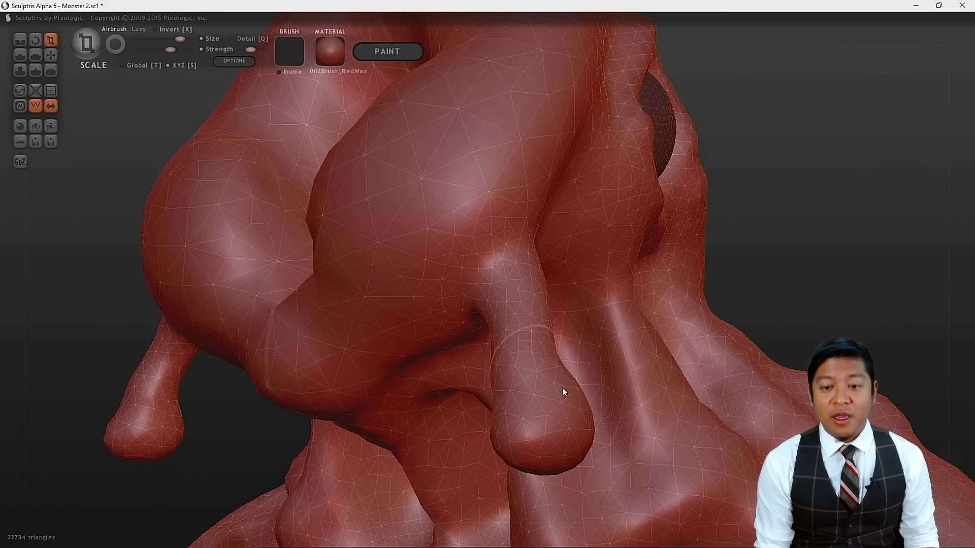
pyautogui.moveTo(516, 266); pyautogui.dragTo(476, 289)
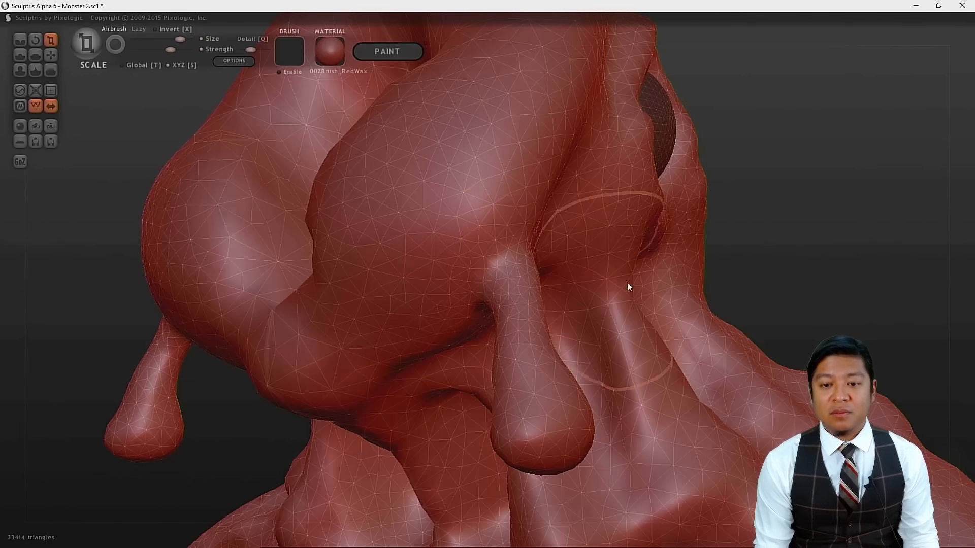
# - Shrink the tendril tips slightly and slim the tendrils where they join the mouth, using the Scale tool
pyautogui.scroll(-6, 686, 269)
pyautogui.moveTo(689, 280)
pyautogui.mouseDown()
pyautogui.moveTo(748, 307)
pyautogui.moveTo(746, 280)
pyautogui.mouseUp()
pyautogui.scroll(5, 744, 282)
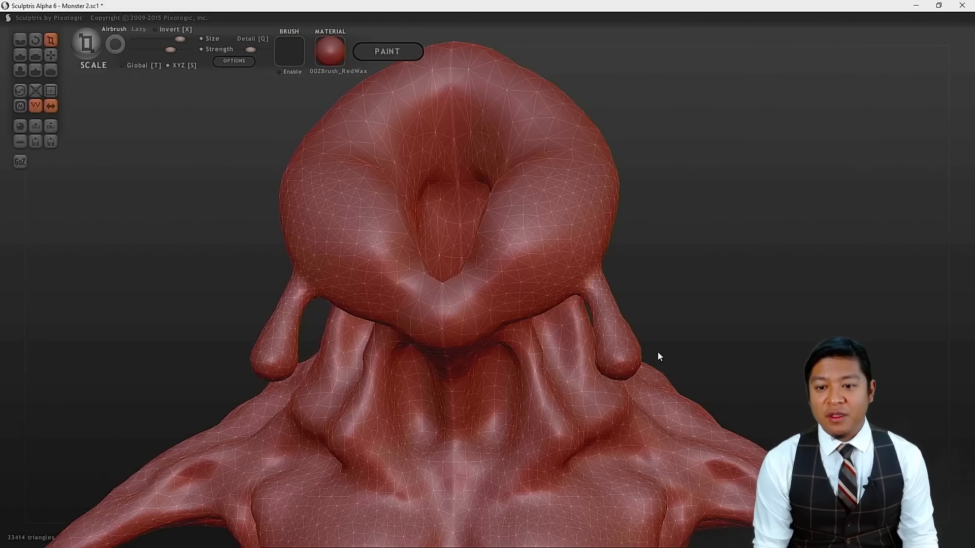
pyautogui.moveTo(628, 374)
pyautogui.mouseDown()
pyautogui.moveTo(625, 360)
pyautogui.moveTo(596, 375)
pyautogui.mouseUp()
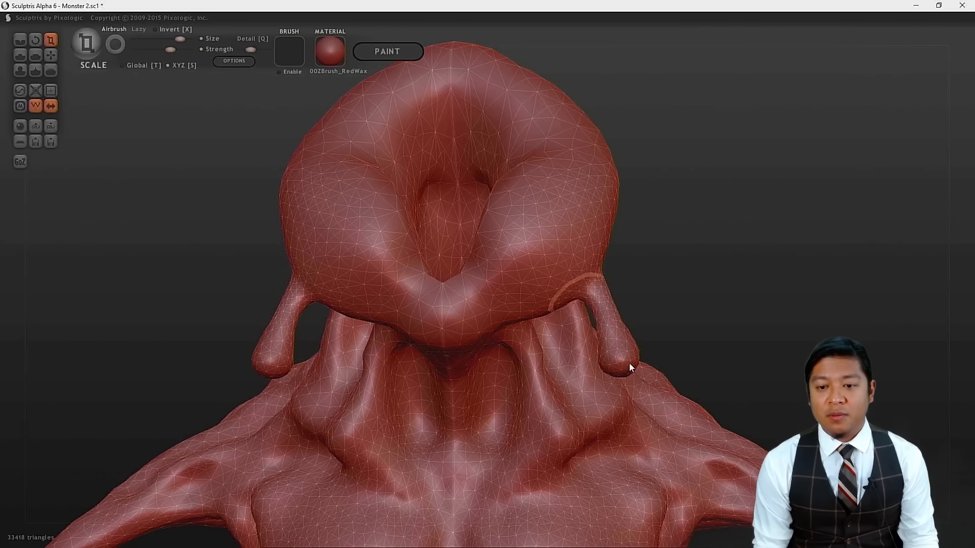
pyautogui.scroll(2, 634, 365)
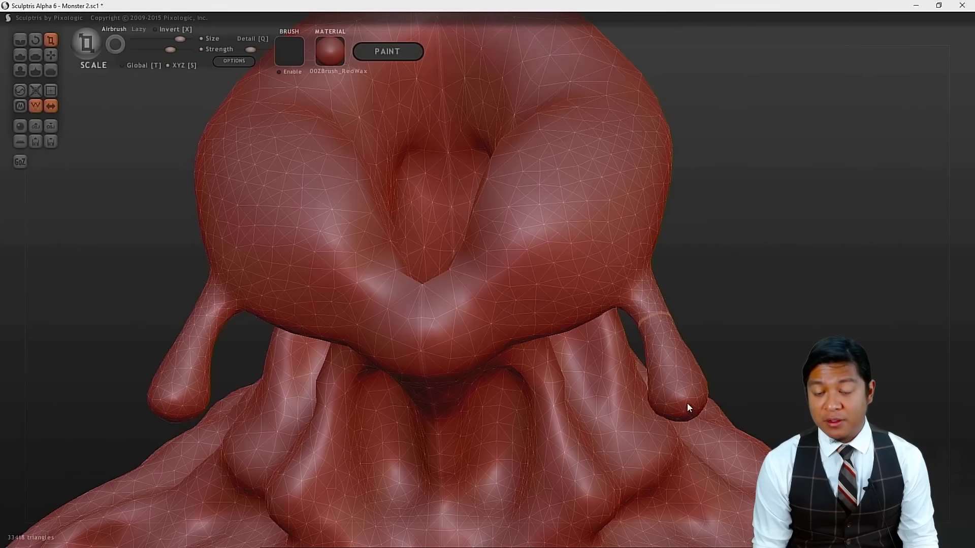
pyautogui.moveTo(667, 305); pyautogui.dragTo(650, 310)
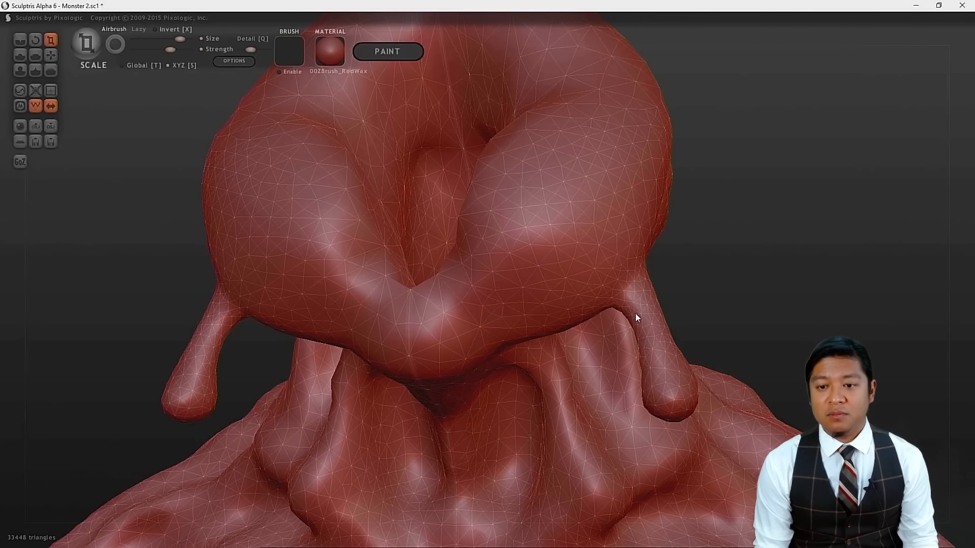
# - Adjust the base of the tendrils and pull their tips inward toward the neck with the Grab tool, Global off
pyautogui.click(50, 55)
pyautogui.moveTo(613, 311); pyautogui.dragTo(646, 308)
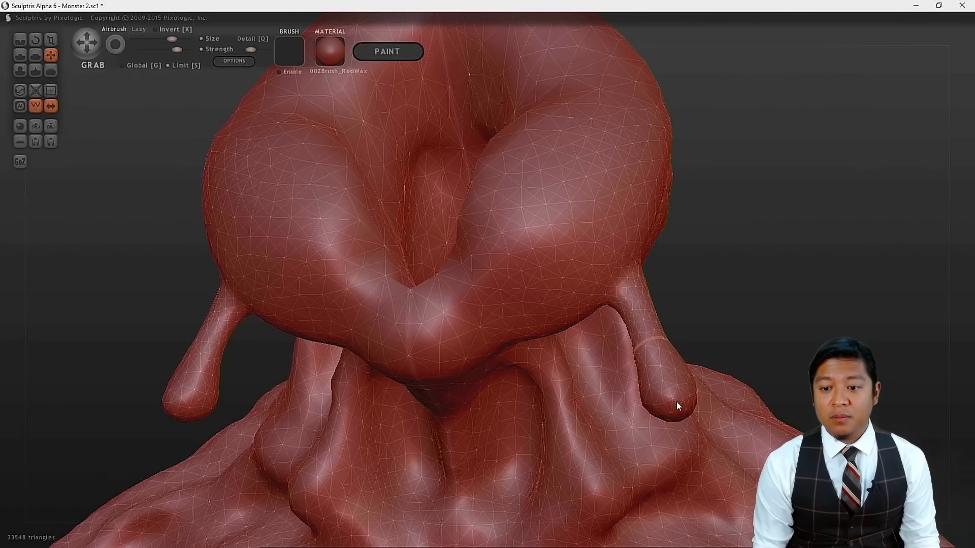
pyautogui.moveTo(672, 407); pyautogui.dragTo(653, 406)
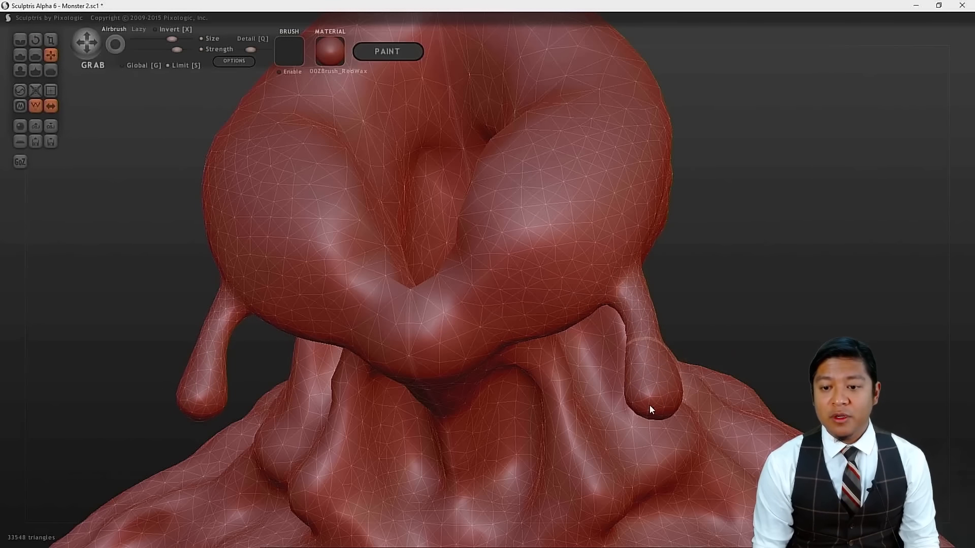
pyautogui.scroll(-5, 714, 335)
pyautogui.moveTo(687, 329); pyautogui.dragTo(809, 302)
pyautogui.scroll(5, 640, 332)
pyautogui.scroll(-1, 646, 332)
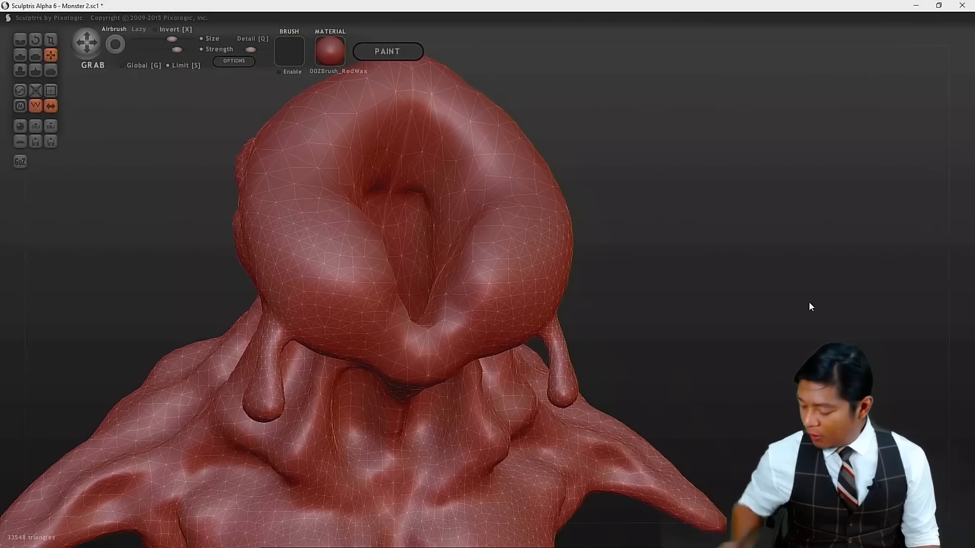
# - Save the current sculpture, then save a copy in the Monster2 folder as "Monster 2 s2.sc1"
pyautogui.hotkey('ctrl', 's')
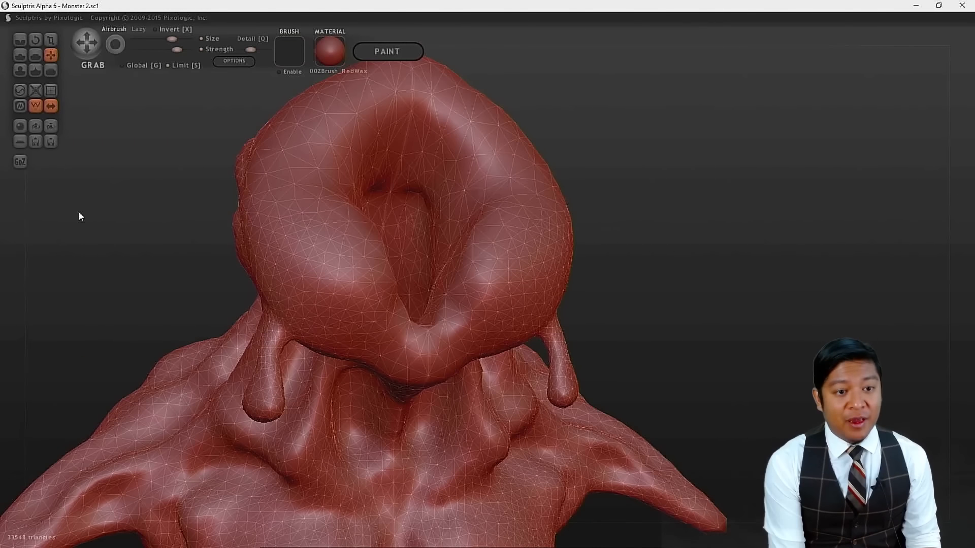
pyautogui.click(48, 142)
pyautogui.press('Right')
pyautogui.press('Left')
pyautogui.press('Left')
pyautogui.press('Left')
pyautogui.press('Left')
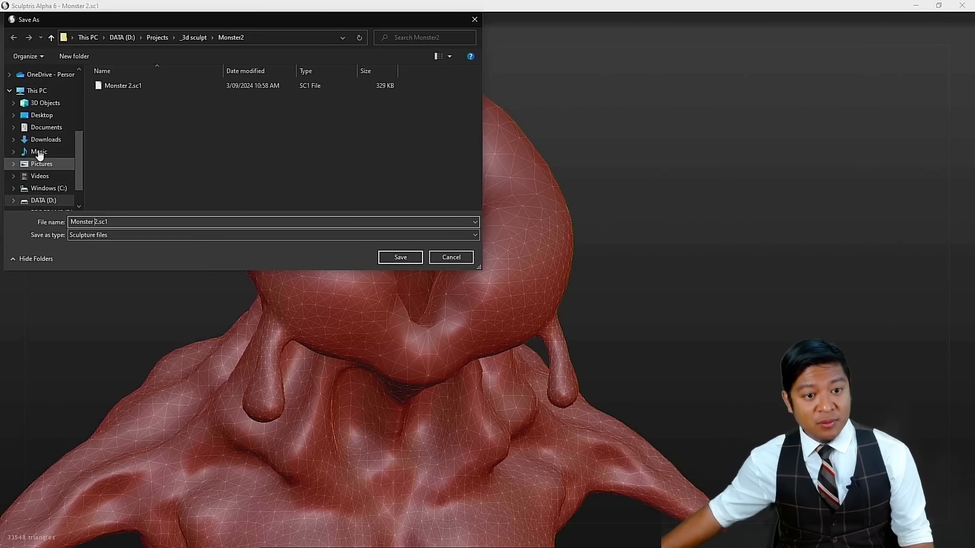
pyautogui.write('s2')
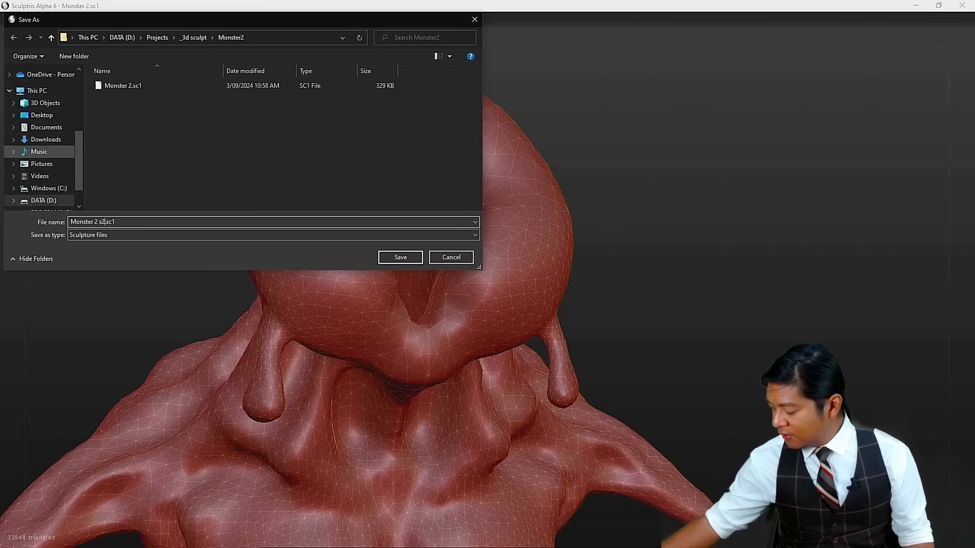
pyautogui.press('Return')
# - Thin out the mesh triangles across the monster's back with the Reduce Brush
pyautogui.scroll(-5, 680, 305)
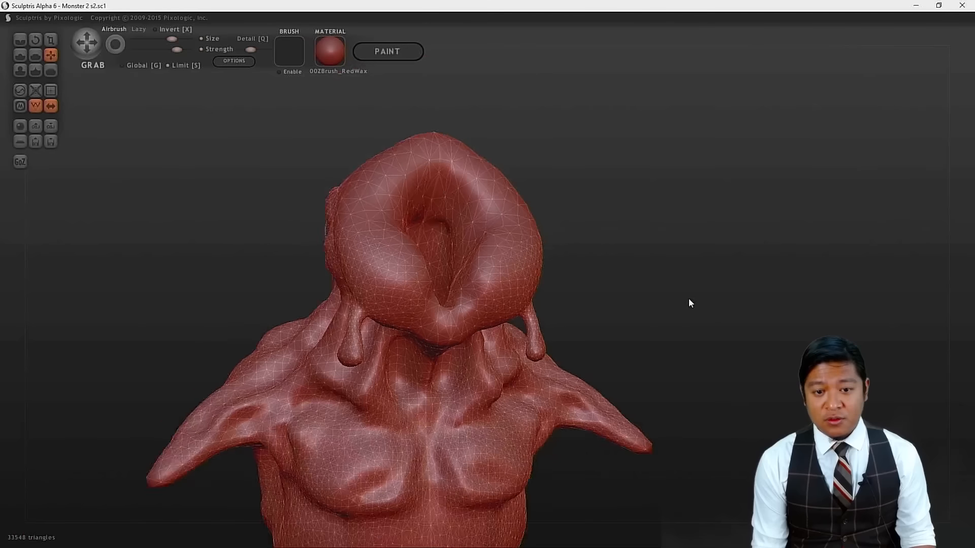
pyautogui.moveTo(606, 439)
pyautogui.mouseDown()
pyautogui.moveTo(593, 432)
pyautogui.moveTo(583, 324)
pyautogui.moveTo(596, 391)
pyautogui.moveTo(481, 363)
pyautogui.moveTo(437, 366)
pyautogui.moveTo(509, 382)
pyautogui.moveTo(561, 371)
pyautogui.moveTo(566, 358)
pyautogui.moveTo(520, 387)
pyautogui.mouseUp()
pyautogui.scroll(5, 541, 387)
pyautogui.scroll(-5, 551, 416)
pyautogui.moveTo(556, 423)
pyautogui.mouseDown()
pyautogui.moveTo(697, 385)
pyautogui.moveTo(558, 391)
pyautogui.moveTo(646, 416)
pyautogui.moveTo(558, 368)
pyautogui.mouseUp()
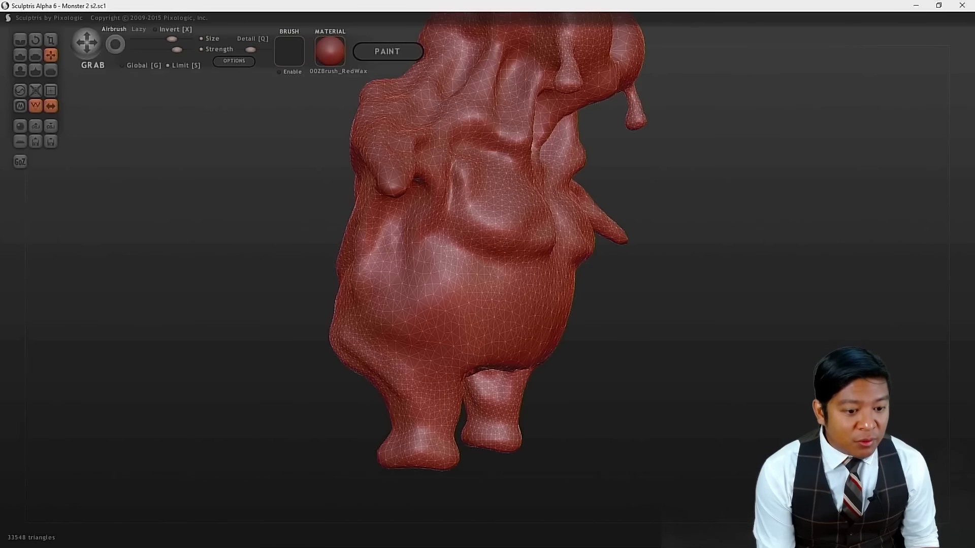
pyautogui.click(19, 95)
pyautogui.moveTo(674, 428)
pyautogui.mouseDown()
pyautogui.moveTo(709, 452)
pyautogui.moveTo(718, 344)
pyautogui.moveTo(958, 428)
pyautogui.mouseUp()
pyautogui.moveTo(436, 309)
pyautogui.mouseDown()
pyautogui.moveTo(443, 293)
pyautogui.moveTo(472, 303)
pyautogui.moveTo(459, 306)
pyautogui.moveTo(450, 264)
pyautogui.moveTo(462, 236)
pyautogui.moveTo(431, 213)
pyautogui.moveTo(320, 235)
pyautogui.mouseUp()
pyautogui.moveTo(311, 280)
pyautogui.mouseDown()
pyautogui.moveTo(289, 304)
pyautogui.moveTo(320, 228)
pyautogui.moveTo(509, 320)
pyautogui.mouseUp()
# - Thin out the triangles over the monster's lower back and buttocks with the Reduce Brush
pyautogui.moveTo(688, 388)
pyautogui.mouseDown()
pyautogui.moveTo(665, 380)
pyautogui.moveTo(648, 344)
pyautogui.mouseUp()
pyautogui.moveTo(429, 233)
pyautogui.mouseDown()
pyautogui.moveTo(411, 222)
pyautogui.moveTo(417, 214)
pyautogui.mouseUp()
pyautogui.moveTo(647, 309)
pyautogui.mouseDown()
pyautogui.moveTo(634, 381)
pyautogui.moveTo(604, 388)
pyautogui.mouseUp()
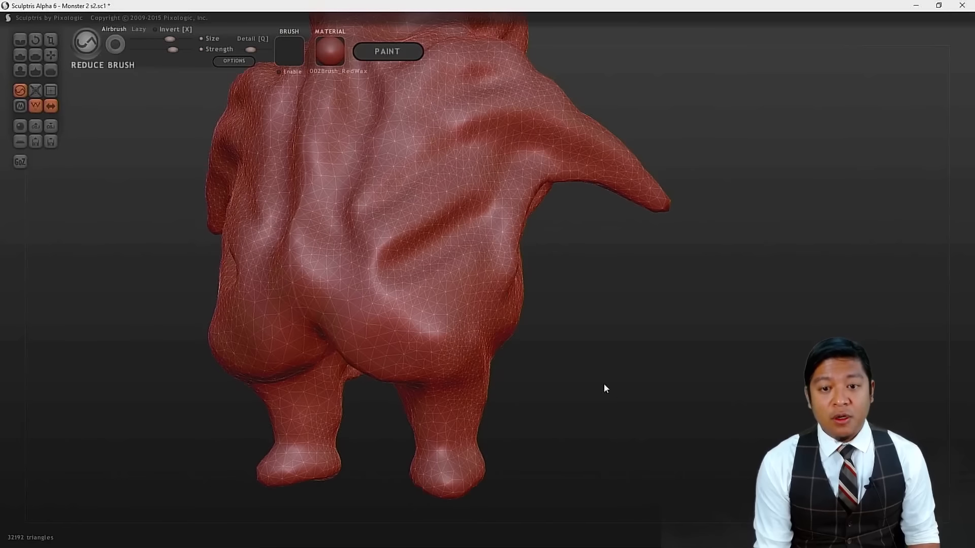
pyautogui.moveTo(440, 284)
pyautogui.mouseDown()
pyautogui.moveTo(386, 254)
pyautogui.moveTo(365, 209)
pyautogui.moveTo(327, 222)
pyautogui.moveTo(385, 130)
pyautogui.mouseUp()
pyautogui.moveTo(614, 361)
pyautogui.mouseDown()
pyautogui.moveTo(604, 401)
pyautogui.moveTo(588, 406)
pyautogui.moveTo(485, 374)
pyautogui.mouseUp()
pyautogui.moveTo(369, 318)
pyautogui.mouseDown()
pyautogui.moveTo(367, 301)
pyautogui.moveTo(355, 310)
pyautogui.moveTo(358, 265)
pyautogui.moveTo(406, 173)
pyautogui.mouseUp()
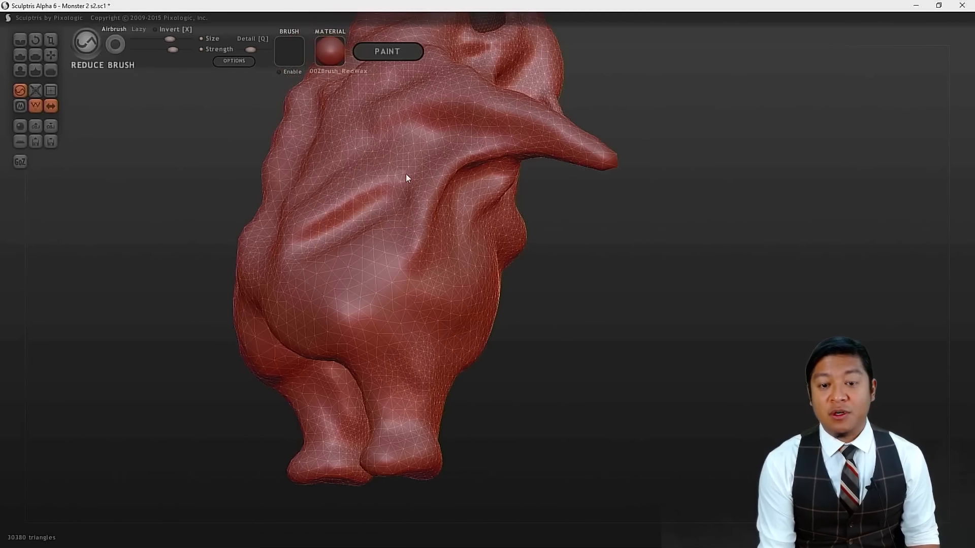
# - Reduce the mesh density along the monster's flank and up toward the shoulder
pyautogui.moveTo(544, 330)
pyautogui.mouseDown()
pyautogui.moveTo(560, 372)
pyautogui.moveTo(495, 352)
pyautogui.mouseUp()
pyautogui.moveTo(431, 276); pyautogui.dragTo(355, 192)
pyautogui.moveTo(757, 384); pyautogui.dragTo(731, 398)
pyautogui.moveTo(565, 349)
pyautogui.mouseDown()
pyautogui.moveTo(593, 404)
pyautogui.moveTo(594, 453)
pyautogui.moveTo(696, 446)
pyautogui.mouseUp()
pyautogui.moveTo(455, 325)
pyautogui.mouseDown()
pyautogui.moveTo(391, 276)
pyautogui.moveTo(374, 224)
pyautogui.moveTo(474, 269)
pyautogui.moveTo(477, 234)
pyautogui.moveTo(431, 254)
pyautogui.moveTo(413, 220)
pyautogui.moveTo(520, 220)
pyautogui.mouseUp()
pyautogui.moveTo(736, 284); pyautogui.dragTo(622, 276)
pyautogui.moveTo(466, 218); pyautogui.dragTo(459, 157)
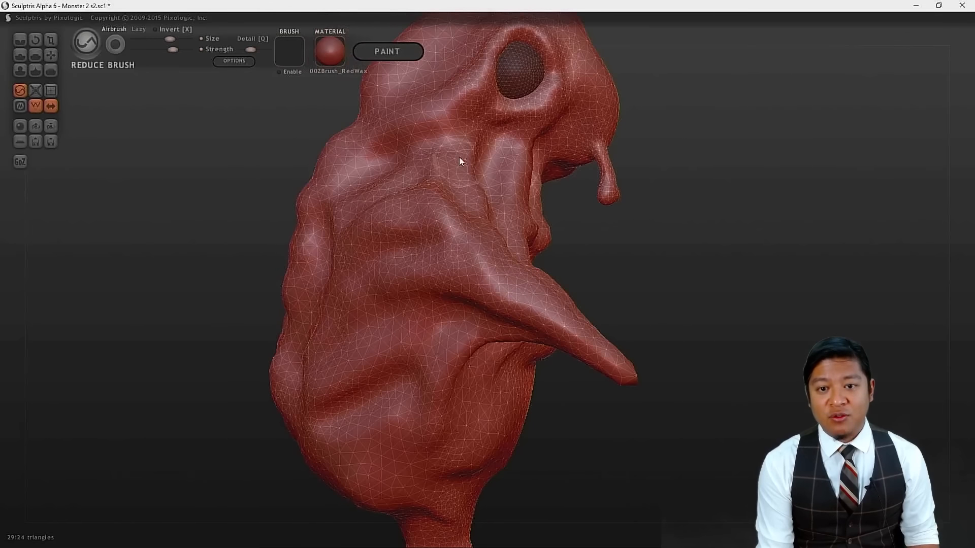
# - Thin out the shoulder area and the mouth opening with the Reduce Brush
pyautogui.moveTo(776, 239)
pyautogui.mouseDown()
pyautogui.moveTo(753, 282)
pyautogui.moveTo(759, 303)
pyautogui.moveTo(768, 221)
pyautogui.moveTo(720, 398)
pyautogui.moveTo(711, 346)
pyautogui.moveTo(763, 324)
pyautogui.moveTo(629, 292)
pyautogui.mouseUp()
pyautogui.moveTo(433, 286)
pyautogui.mouseDown()
pyautogui.moveTo(486, 240)
pyautogui.moveTo(533, 227)
pyautogui.mouseUp()
pyautogui.moveTo(705, 379)
pyautogui.mouseDown()
pyautogui.moveTo(625, 362)
pyautogui.moveTo(607, 330)
pyautogui.mouseUp()
pyautogui.moveTo(503, 328)
pyautogui.mouseDown()
pyautogui.moveTo(422, 309)
pyautogui.moveTo(443, 292)
pyautogui.moveTo(498, 293)
pyautogui.mouseUp()
pyautogui.moveTo(785, 311)
pyautogui.mouseDown()
pyautogui.moveTo(649, 322)
pyautogui.moveTo(584, 339)
pyautogui.moveTo(603, 365)
pyautogui.mouseUp()
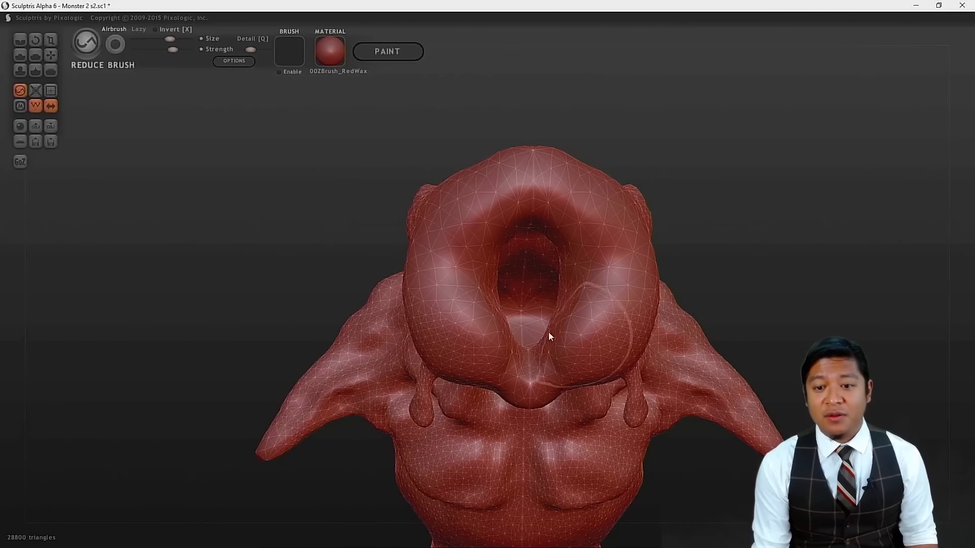
pyautogui.moveTo(508, 282); pyautogui.dragTo(543, 270)
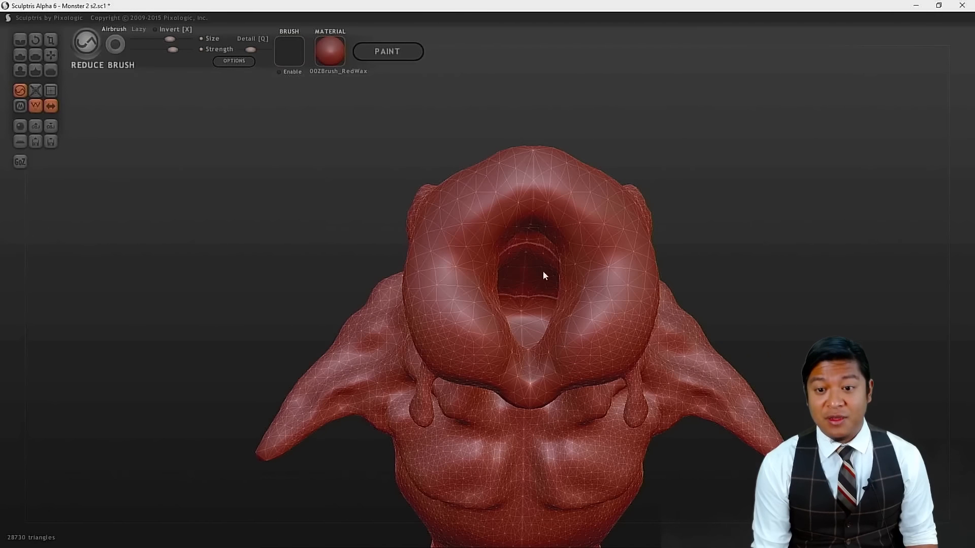
pyautogui.moveTo(799, 265)
pyautogui.mouseDown()
pyautogui.moveTo(790, 231)
pyautogui.moveTo(764, 219)
pyautogui.mouseUp()
pyautogui.moveTo(558, 332)
pyautogui.mouseDown()
pyautogui.moveTo(579, 313)
pyautogui.moveTo(556, 281)
pyautogui.mouseUp()
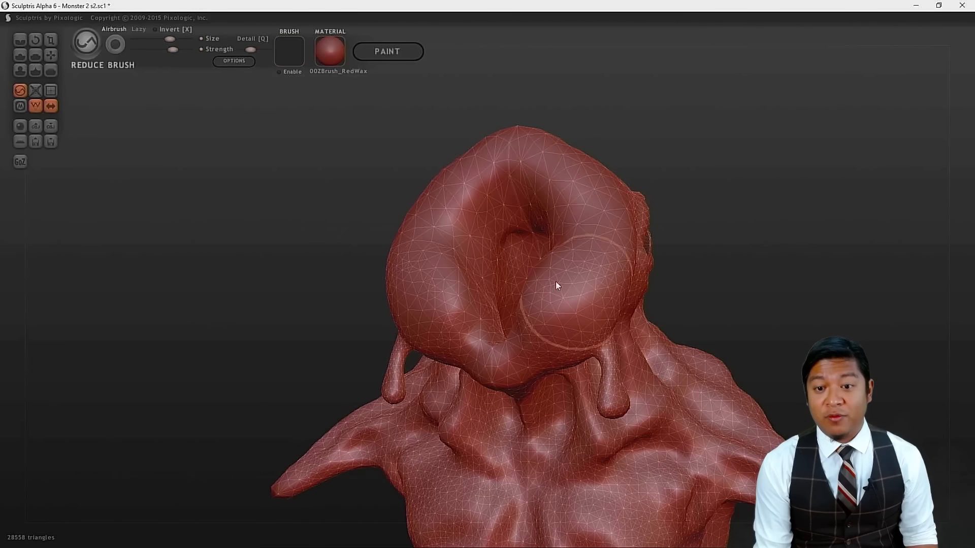
# - Reduce the triangles inside the mouth cavity, working from several angles
pyautogui.moveTo(514, 250); pyautogui.dragTo(519, 270)
pyautogui.moveTo(788, 212); pyautogui.dragTo(846, 268)
pyautogui.moveTo(501, 274); pyautogui.dragTo(544, 269)
pyautogui.moveTo(846, 266); pyautogui.dragTo(818, 306)
pyautogui.moveTo(507, 319); pyautogui.dragTo(528, 315)
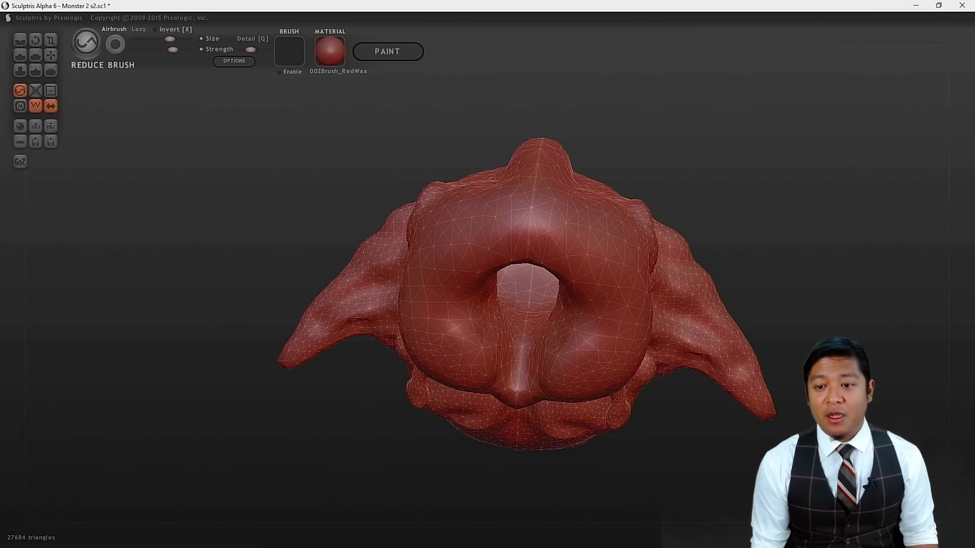
# - Thin out the mesh across the monster's chest and belly with the Reduce Brush
pyautogui.moveTo(839, 307); pyautogui.dragTo(812, 230)
pyautogui.keyDown('alt'); pyautogui.moveTo(763, 272); pyautogui.dragTo(750, 160); pyautogui.keyUp('alt')
pyautogui.moveTo(612, 306); pyautogui.dragTo(607, 255)
pyautogui.moveTo(763, 225); pyautogui.dragTo(696, 168)
pyautogui.moveTo(597, 243)
pyautogui.mouseDown()
pyautogui.moveTo(624, 226)
pyautogui.moveTo(587, 226)
pyautogui.moveTo(548, 244)
pyautogui.mouseUp()
pyautogui.moveTo(723, 246)
pyautogui.mouseDown()
pyautogui.moveTo(714, 169)
pyautogui.moveTo(736, 202)
pyautogui.moveTo(663, 277)
pyautogui.moveTo(552, 321)
pyautogui.moveTo(550, 288)
pyautogui.moveTo(496, 287)
pyautogui.moveTo(626, 285)
pyautogui.moveTo(679, 339)
pyautogui.moveTo(665, 355)
pyautogui.moveTo(557, 408)
pyautogui.moveTo(505, 364)
pyautogui.mouseUp()
pyautogui.moveTo(766, 374)
pyautogui.mouseDown()
pyautogui.moveTo(720, 320)
pyautogui.moveTo(663, 346)
pyautogui.mouseUp()
pyautogui.moveTo(481, 352)
pyautogui.mouseDown()
pyautogui.moveTo(590, 300)
pyautogui.moveTo(599, 266)
pyautogui.moveTo(486, 359)
pyautogui.moveTo(627, 387)
pyautogui.mouseUp()
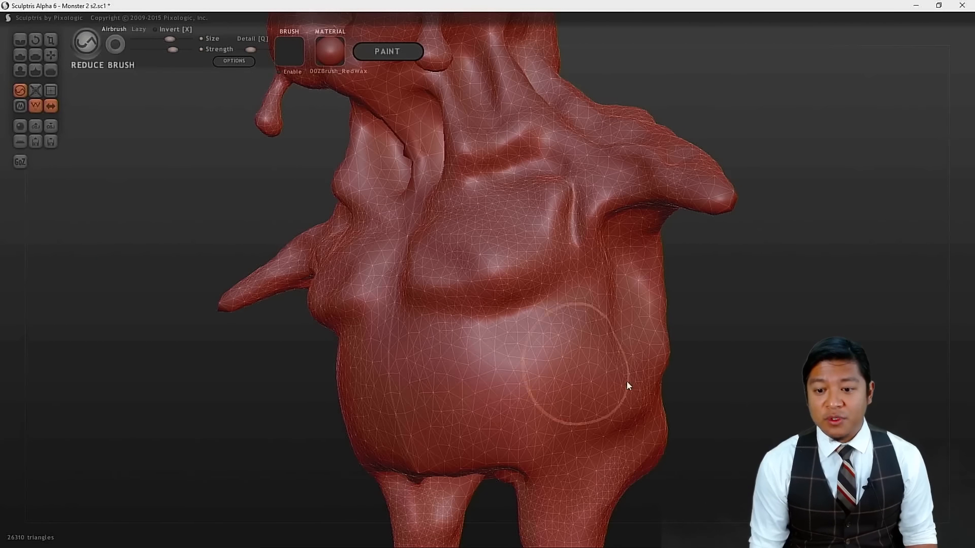
# - Reduce the mesh density on the lower belly, hips and legs
pyautogui.moveTo(689, 361); pyautogui.dragTo(678, 374)
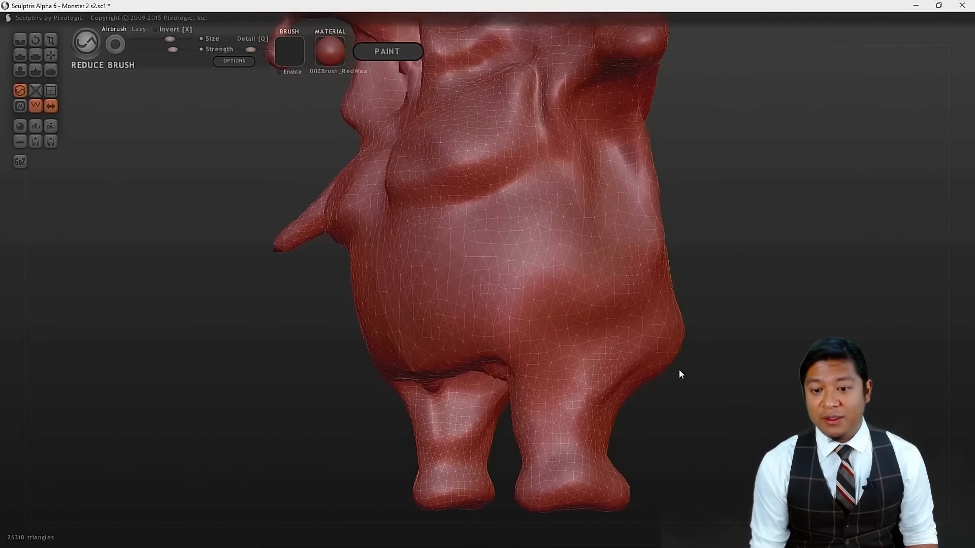
pyautogui.moveTo(578, 398)
pyautogui.mouseDown()
pyautogui.moveTo(602, 367)
pyautogui.moveTo(604, 380)
pyautogui.moveTo(636, 258)
pyautogui.moveTo(574, 193)
pyautogui.moveTo(483, 126)
pyautogui.moveTo(437, 108)
pyautogui.mouseUp()
pyautogui.moveTo(355, 459)
pyautogui.mouseDown()
pyautogui.moveTo(516, 447)
pyautogui.moveTo(534, 419)
pyautogui.moveTo(498, 421)
pyautogui.moveTo(494, 405)
pyautogui.moveTo(346, 390)
pyautogui.moveTo(406, 341)
pyautogui.moveTo(463, 342)
pyautogui.moveTo(452, 298)
pyautogui.moveTo(419, 265)
pyautogui.mouseUp()
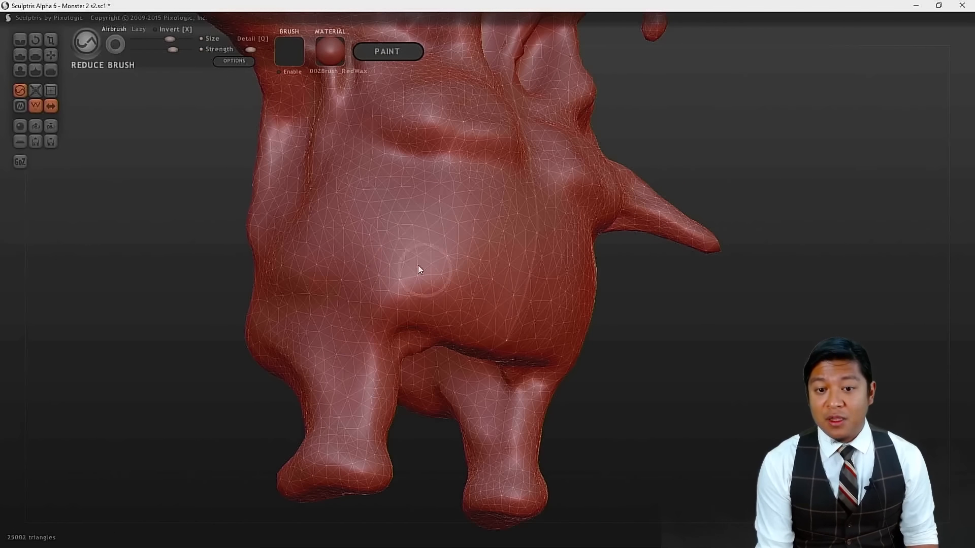
pyautogui.moveTo(694, 436)
pyautogui.mouseDown()
pyautogui.moveTo(788, 438)
pyautogui.moveTo(782, 362)
pyautogui.moveTo(909, 409)
pyautogui.moveTo(953, 441)
pyautogui.mouseUp()
pyautogui.moveTo(523, 333)
pyautogui.mouseDown()
pyautogui.moveTo(484, 341)
pyautogui.moveTo(499, 358)
pyautogui.mouseUp()
# - Thin out the triangles on the monster's side, upper back and outstretched arm
pyautogui.moveTo(272, 317)
pyautogui.mouseDown()
pyautogui.moveTo(218, 335)
pyautogui.moveTo(279, 387)
pyautogui.moveTo(279, 344)
pyautogui.moveTo(314, 464)
pyautogui.moveTo(309, 311)
pyautogui.mouseUp()
pyautogui.moveTo(330, 244)
pyautogui.mouseDown()
pyautogui.moveTo(348, 230)
pyautogui.moveTo(330, 217)
pyautogui.moveTo(492, 164)
pyautogui.moveTo(464, 185)
pyautogui.mouseUp()
pyautogui.moveTo(598, 245); pyautogui.dragTo(532, 165)
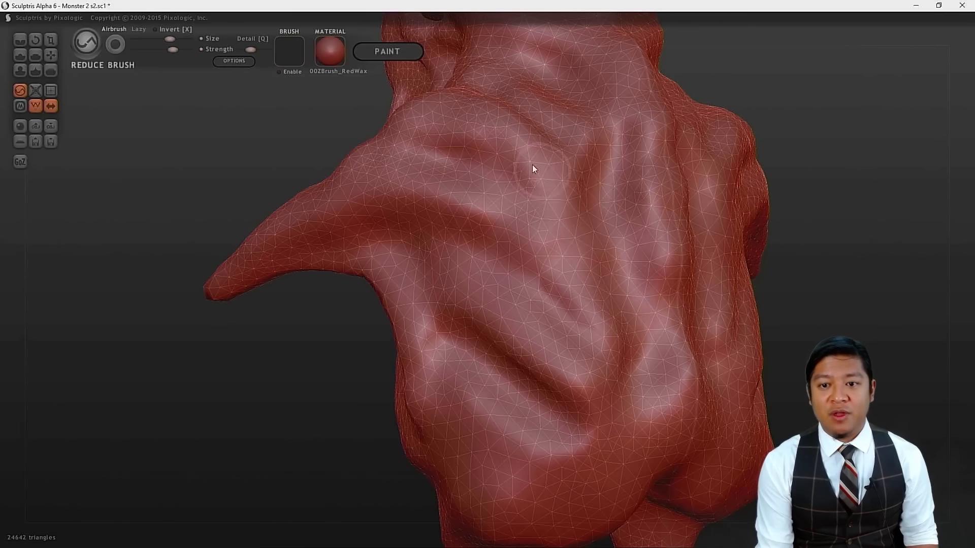
pyautogui.moveTo(239, 278); pyautogui.dragTo(382, 164)
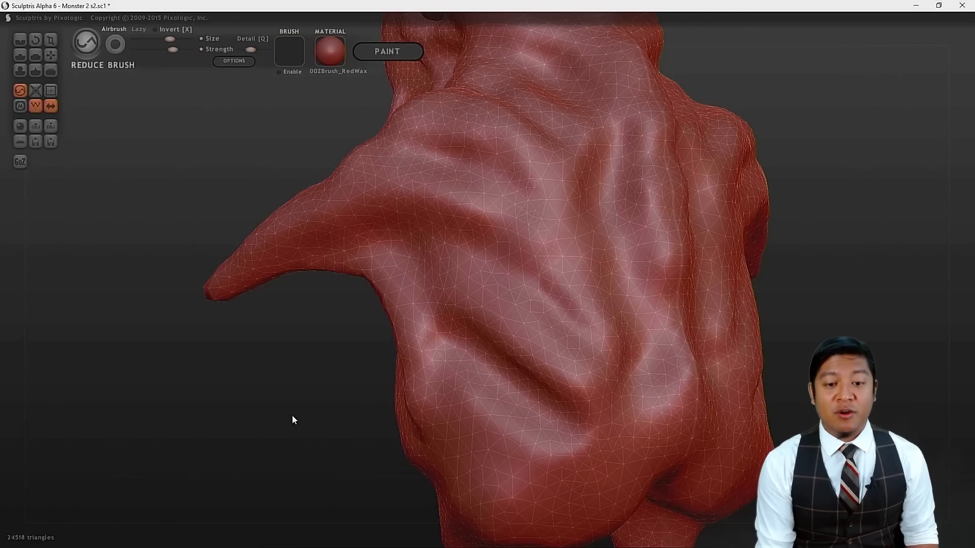
# - Reduce the mesh on the back of the head, neck and shoulder
pyautogui.moveTo(291, 415); pyautogui.dragTo(269, 514)
pyautogui.moveTo(761, 125)
pyautogui.mouseDown()
pyautogui.moveTo(741, 178)
pyautogui.moveTo(716, 192)
pyautogui.moveTo(690, 252)
pyautogui.moveTo(612, 218)
pyautogui.mouseUp()
pyautogui.moveTo(620, 142)
pyautogui.mouseDown()
pyautogui.moveTo(612, 109)
pyautogui.moveTo(596, 134)
pyautogui.moveTo(607, 195)
pyautogui.mouseUp()
pyautogui.moveTo(635, 298); pyautogui.dragTo(623, 292)
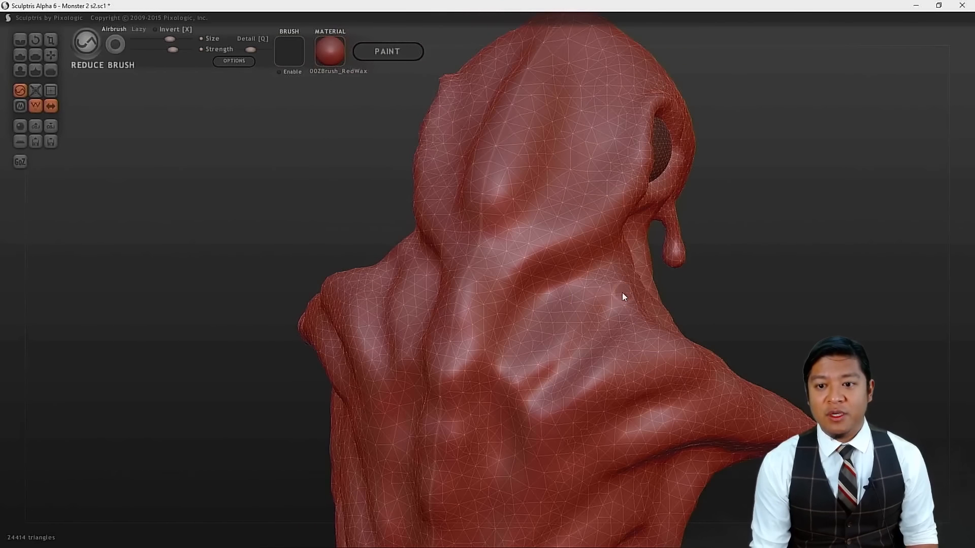
pyautogui.moveTo(766, 335)
pyautogui.mouseDown()
pyautogui.moveTo(625, 317)
pyautogui.moveTo(555, 289)
pyautogui.mouseUp()
pyautogui.moveTo(814, 263); pyautogui.dragTo(718, 202)
# - Thin out the triangles along the front of the arm with the Reduce Brush
pyautogui.moveTo(877, 159); pyautogui.dragTo(538, 366)
pyautogui.moveTo(354, 440)
pyautogui.mouseDown()
pyautogui.moveTo(328, 472)
pyautogui.moveTo(300, 418)
pyautogui.moveTo(256, 384)
pyautogui.mouseUp()
pyautogui.keyDown('alt'); pyautogui.moveTo(170, 305); pyautogui.dragTo(365, 127); pyautogui.keyUp('alt')
pyautogui.moveTo(336, 168)
pyautogui.mouseDown()
pyautogui.moveTo(405, 203)
pyautogui.moveTo(413, 218)
pyautogui.moveTo(367, 344)
pyautogui.moveTo(404, 320)
pyautogui.mouseUp()
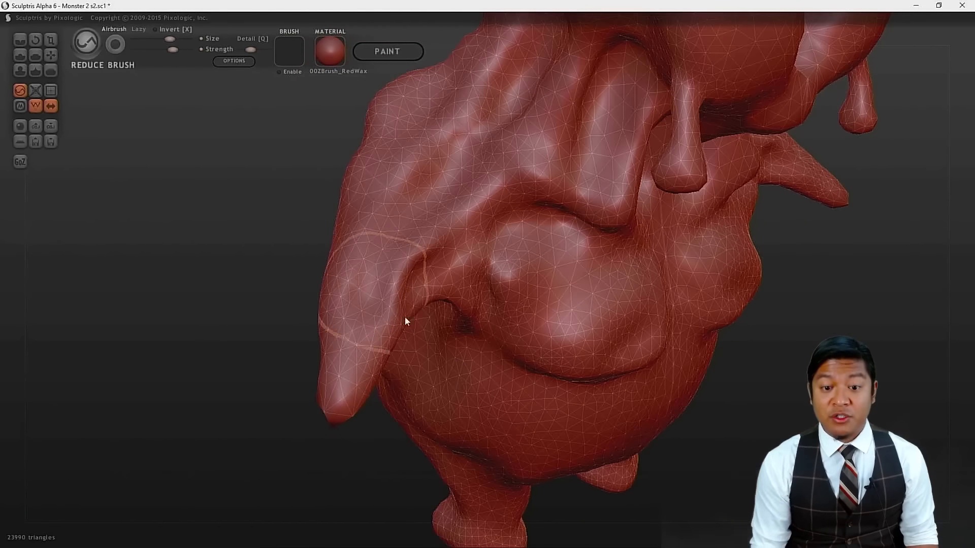
pyautogui.moveTo(765, 415); pyautogui.dragTo(655, 282)
pyautogui.moveTo(746, 423)
pyautogui.mouseDown()
pyautogui.moveTo(805, 356)
pyautogui.moveTo(845, 363)
pyautogui.mouseUp()
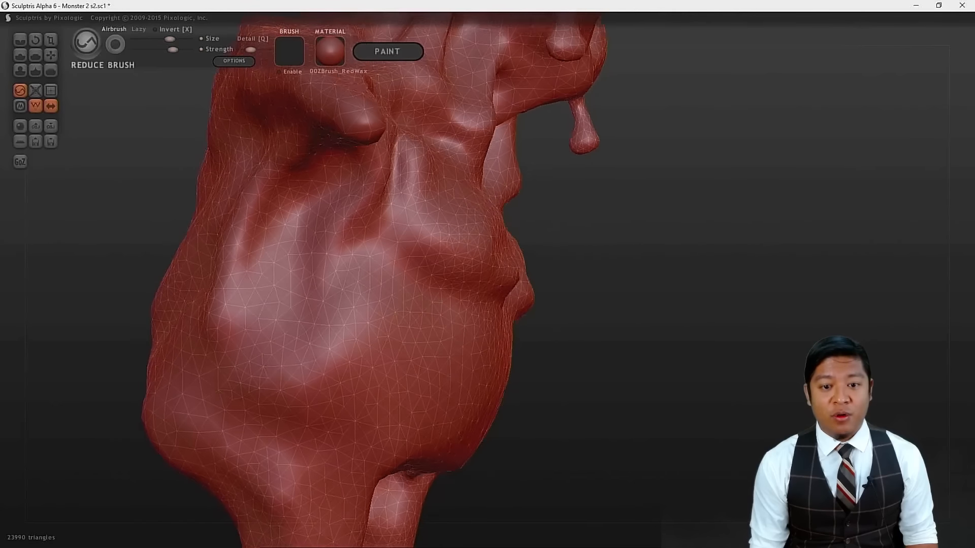
# - Reduce the mesh density below the armpit and down the side to the hip
pyautogui.moveTo(350, 216)
pyautogui.mouseDown()
pyautogui.moveTo(334, 234)
pyautogui.moveTo(300, 348)
pyautogui.moveTo(261, 396)
pyautogui.moveTo(227, 413)
pyautogui.mouseUp()
pyautogui.moveTo(651, 472); pyautogui.dragTo(673, 329)
pyautogui.moveTo(582, 379)
pyautogui.mouseDown()
pyautogui.moveTo(567, 337)
pyautogui.moveTo(531, 311)
pyautogui.moveTo(531, 298)
pyautogui.mouseUp()
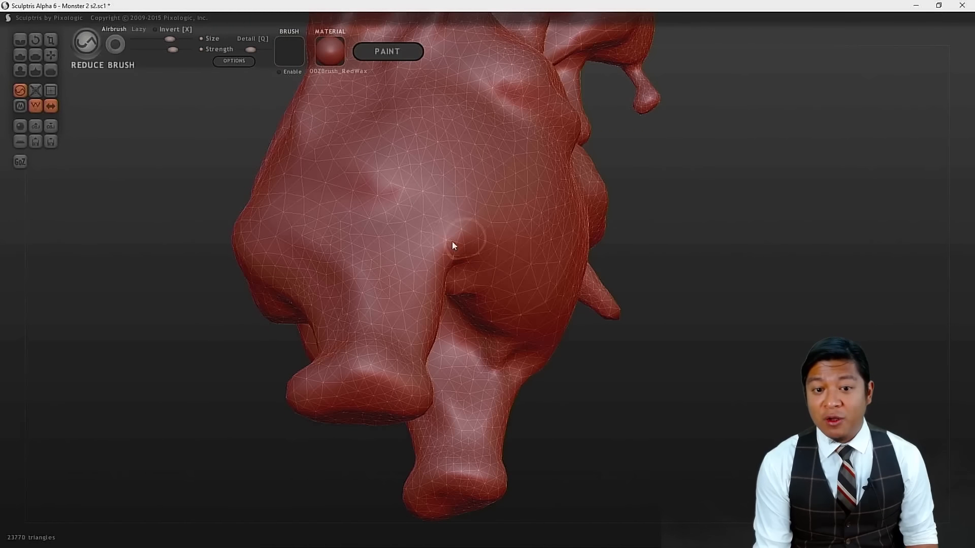
pyautogui.moveTo(309, 285); pyautogui.dragTo(258, 291)
# - Thin out the backs of the legs, the crotch and the buttocks with the Reduce Brush
pyautogui.moveTo(226, 400); pyautogui.dragTo(459, 379)
pyautogui.moveTo(581, 323); pyautogui.dragTo(570, 342)
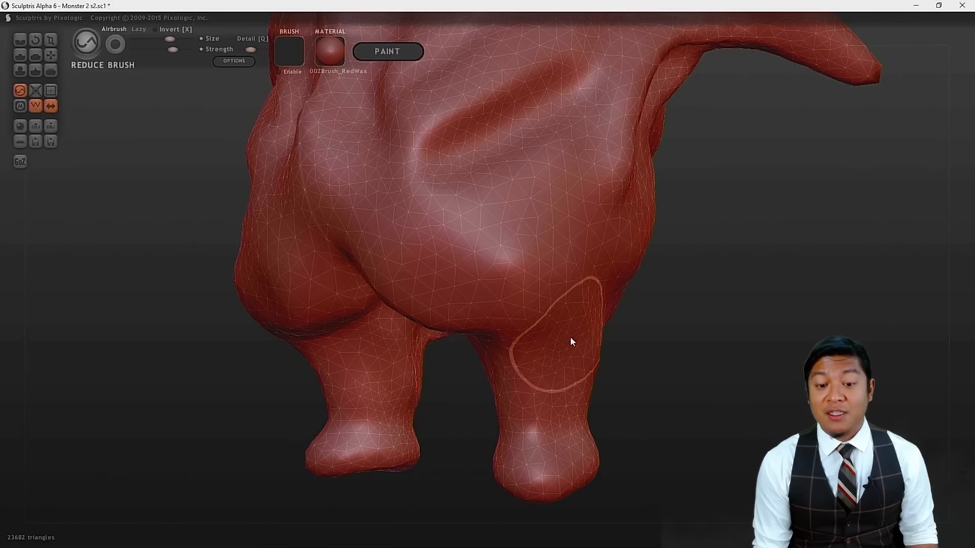
pyautogui.moveTo(634, 387)
pyautogui.mouseDown()
pyautogui.moveTo(670, 391)
pyautogui.moveTo(696, 355)
pyautogui.moveTo(686, 334)
pyautogui.mouseUp()
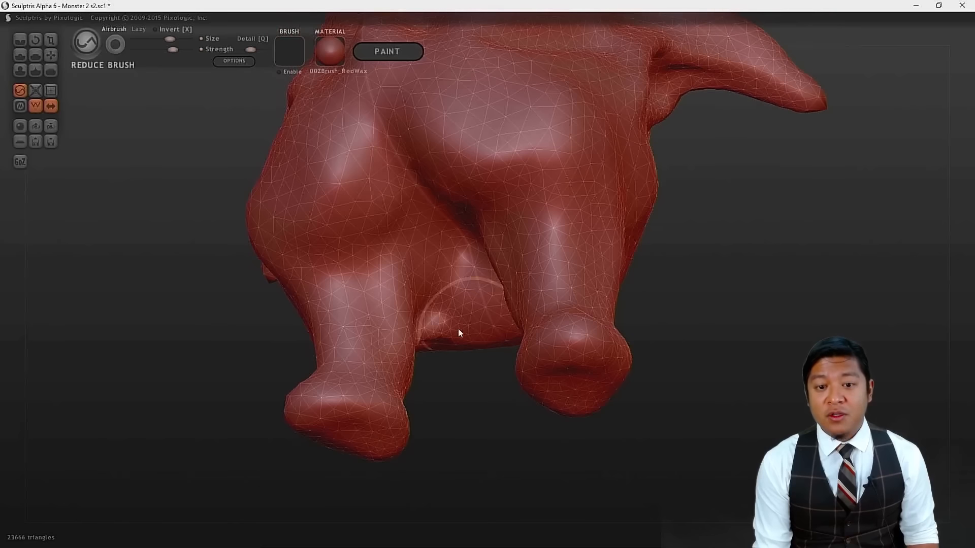
pyautogui.moveTo(347, 226); pyautogui.dragTo(345, 213)
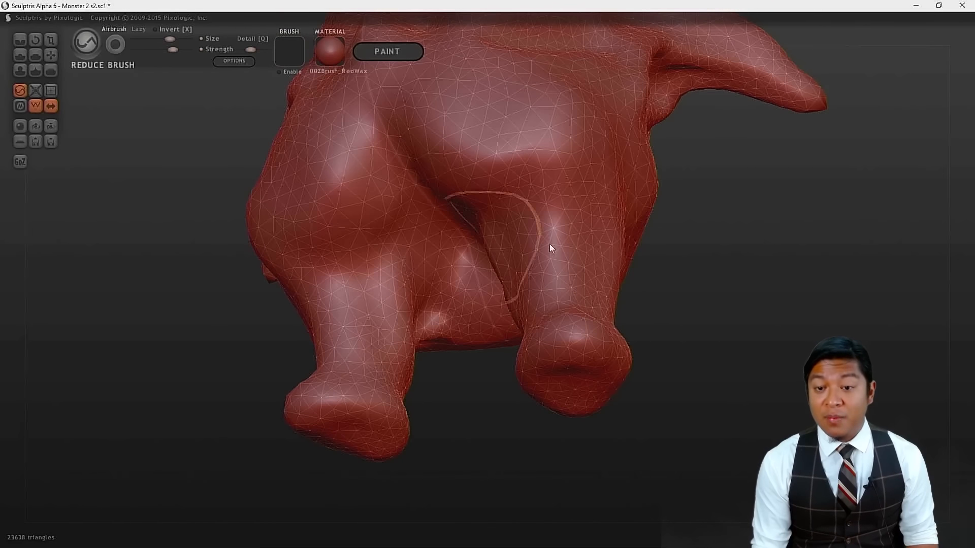
pyautogui.moveTo(809, 311)
pyautogui.mouseDown()
pyautogui.moveTo(766, 343)
pyautogui.moveTo(717, 337)
pyautogui.moveTo(742, 398)
pyautogui.moveTo(644, 344)
pyautogui.mouseUp()
pyautogui.moveTo(387, 243)
pyautogui.mouseDown()
pyautogui.moveTo(361, 211)
pyautogui.moveTo(322, 211)
pyautogui.moveTo(316, 191)
pyautogui.moveTo(320, 152)
pyautogui.moveTo(361, 139)
pyautogui.mouseUp()
# - Reduce the remaining dense triangles on the upper back and the base of the neck
pyautogui.moveTo(694, 321)
pyautogui.mouseDown()
pyautogui.moveTo(719, 339)
pyautogui.moveTo(676, 461)
pyautogui.mouseUp()
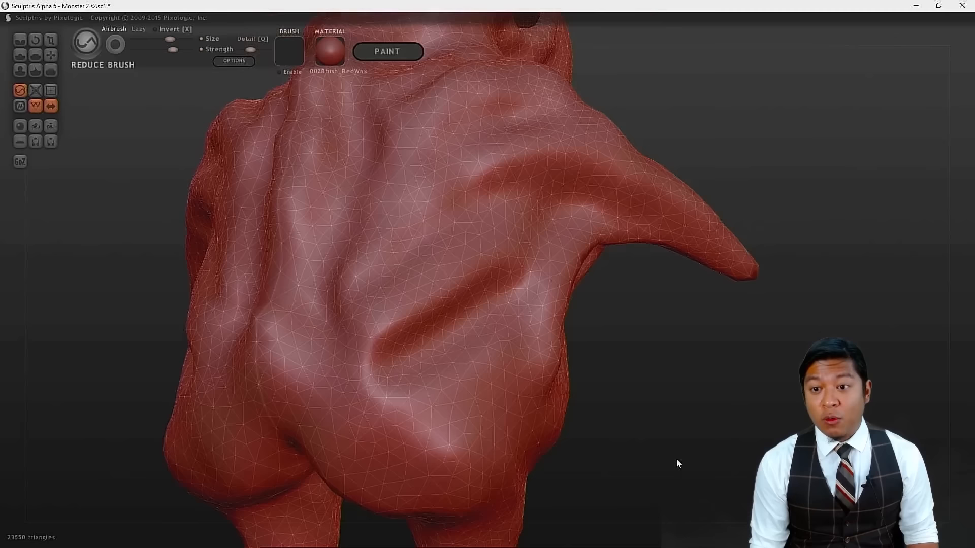
pyautogui.moveTo(675, 374); pyautogui.dragTo(681, 452)
pyautogui.moveTo(445, 369)
pyautogui.mouseDown()
pyautogui.moveTo(507, 325)
pyautogui.moveTo(548, 277)
pyautogui.moveTo(496, 326)
pyautogui.moveTo(461, 380)
pyautogui.mouseUp()
pyautogui.moveTo(403, 291); pyautogui.dragTo(410, 190)
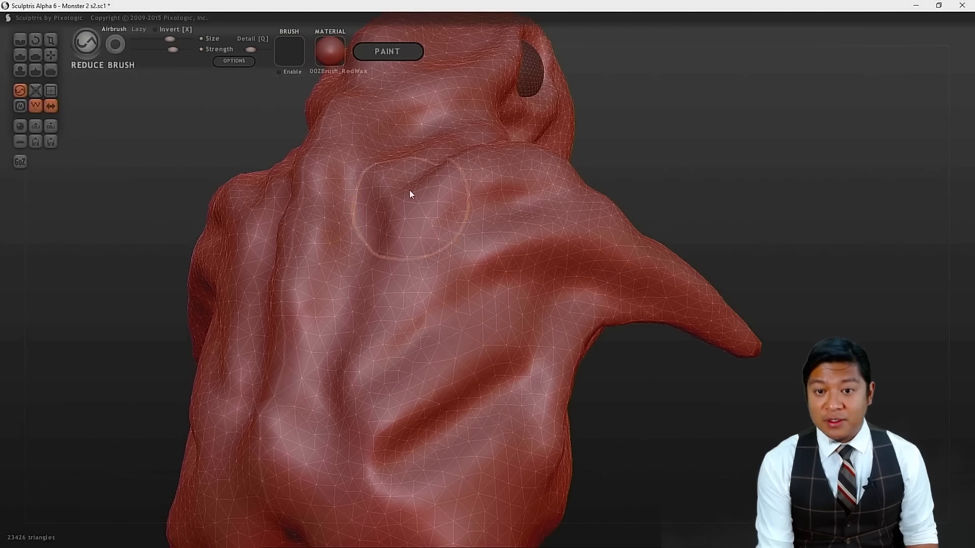
pyautogui.moveTo(348, 137)
pyautogui.mouseDown()
pyautogui.moveTo(340, 112)
pyautogui.moveTo(367, 99)
pyautogui.mouseUp()
# - Thin out the front of the neck, the arm and the area around the mouth tendril
pyautogui.moveTo(795, 251); pyautogui.dragTo(516, 282)
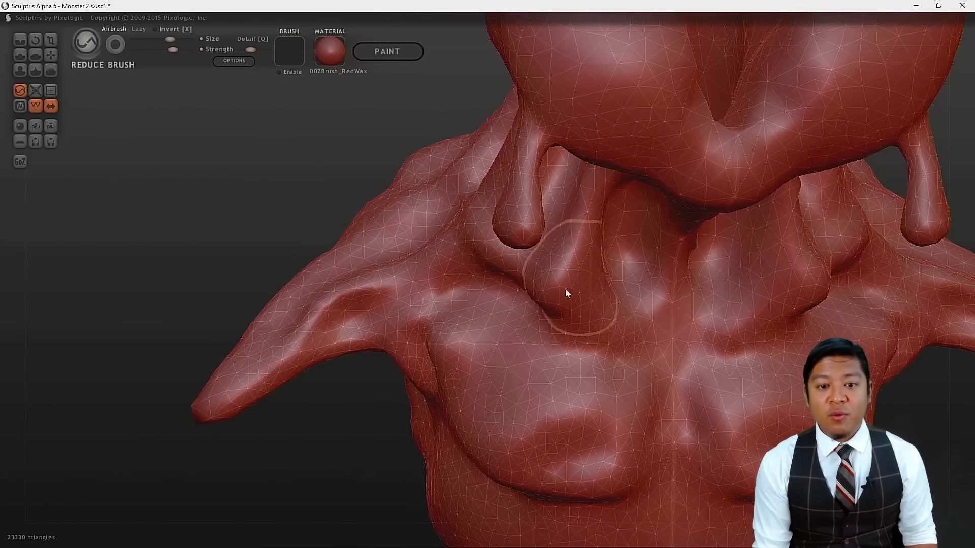
pyautogui.moveTo(374, 291); pyautogui.dragTo(278, 350)
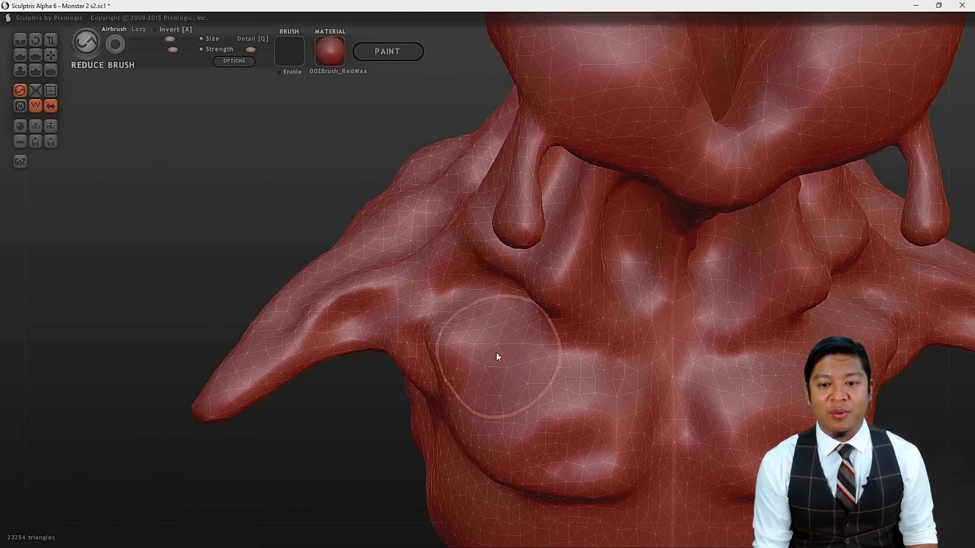
pyautogui.moveTo(601, 278)
pyautogui.mouseDown()
pyautogui.moveTo(618, 265)
pyautogui.moveTo(608, 229)
pyautogui.moveTo(556, 184)
pyautogui.moveTo(464, 218)
pyautogui.moveTo(492, 170)
pyautogui.mouseUp()
pyautogui.moveTo(559, 116); pyautogui.dragTo(569, 123)
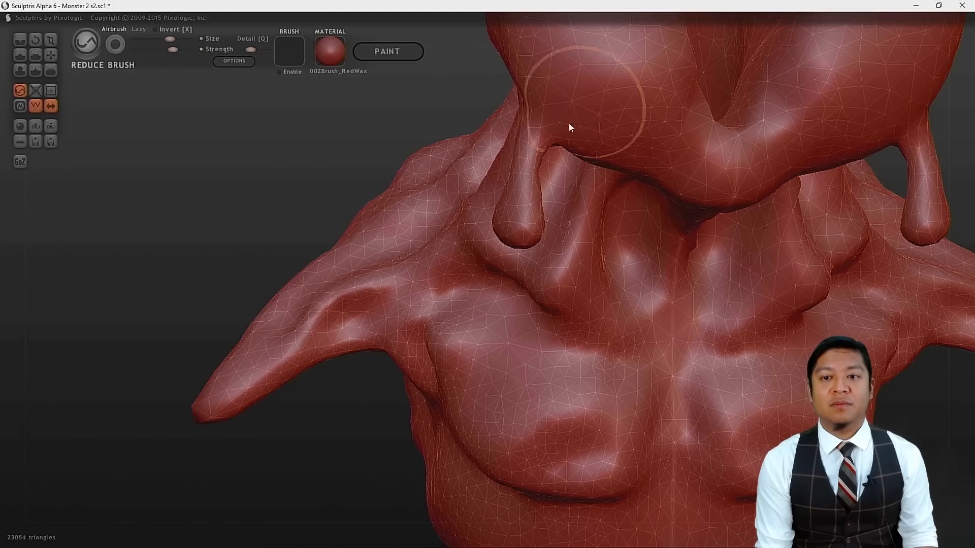
# - Even out the mesh reduction over the legs, belly and lower chest from the front
pyautogui.scroll(-5, 569, 126)
pyautogui.keyDown('alt'); pyautogui.moveTo(682, 452); pyautogui.dragTo(625, 264); pyautogui.keyUp('alt')
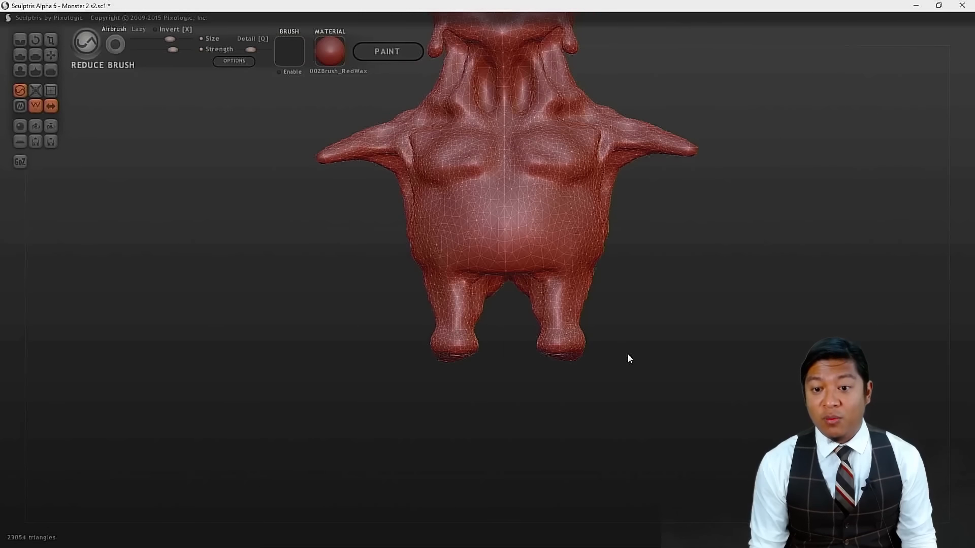
pyautogui.scroll(4, 627, 345)
pyautogui.moveTo(551, 316); pyautogui.dragTo(557, 286)
pyautogui.moveTo(448, 294); pyautogui.dragTo(460, 322)
pyautogui.moveTo(536, 458); pyautogui.dragTo(581, 339)
pyautogui.moveTo(636, 278)
pyautogui.mouseDown()
pyautogui.moveTo(601, 304)
pyautogui.moveTo(629, 295)
pyautogui.mouseUp()
pyautogui.moveTo(720, 287)
pyautogui.mouseDown()
pyautogui.moveTo(679, 407)
pyautogui.moveTo(633, 265)
pyautogui.mouseUp()
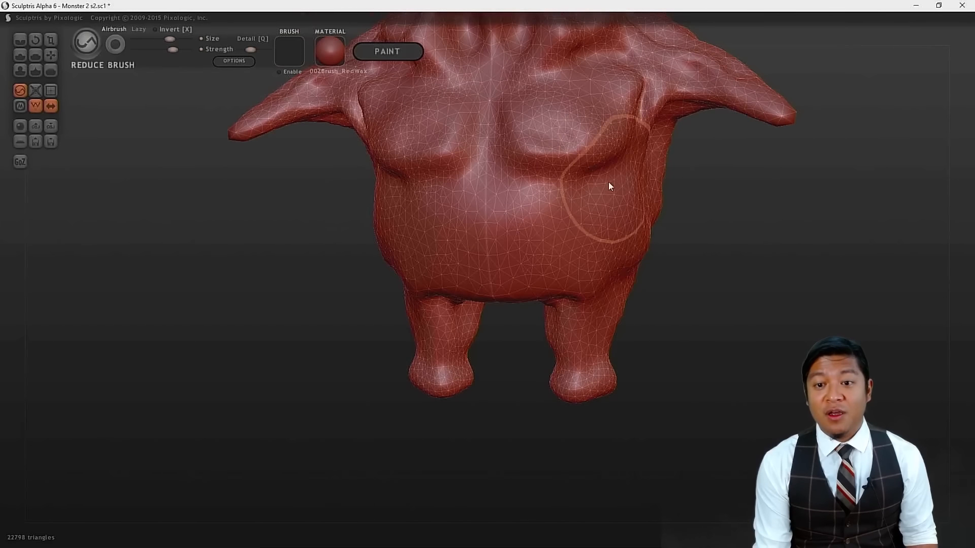
pyautogui.moveTo(551, 182); pyautogui.dragTo(584, 209)
# - Save the reduced sculpture as the new version "Monster 2 s3.sc1"
pyautogui.scroll(-2, 648, 281)
pyautogui.scroll(-3, 648, 282)
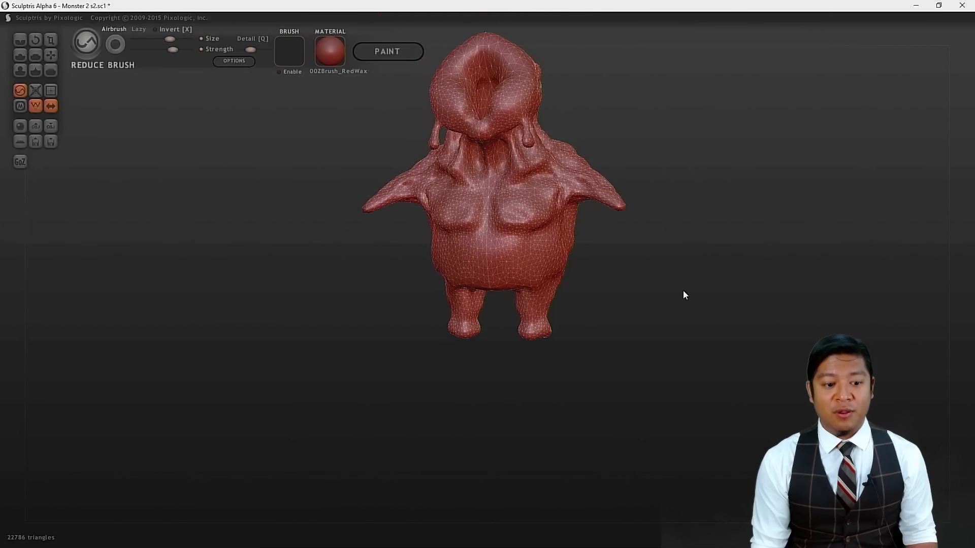
pyautogui.moveTo(644, 340); pyautogui.dragTo(624, 379)
pyautogui.scroll(4, 624, 382)
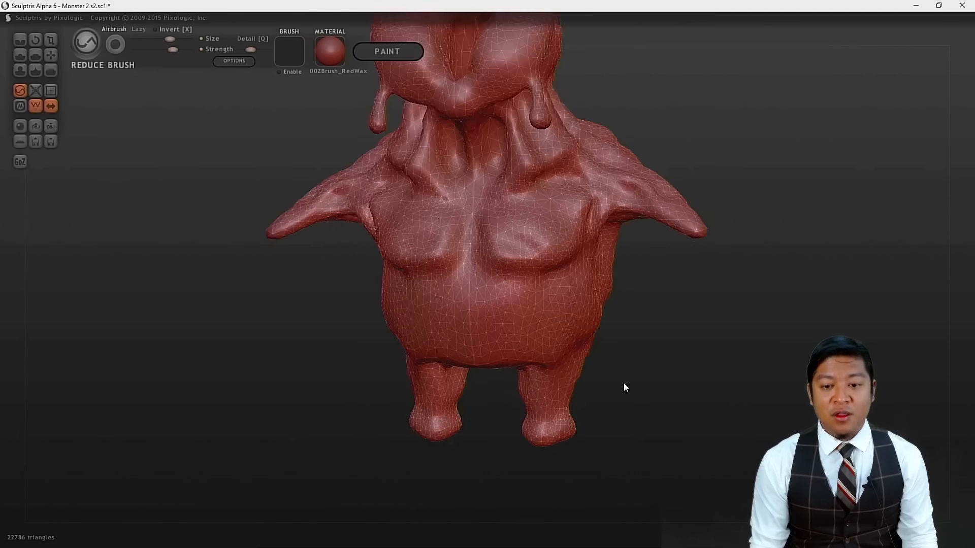
pyautogui.scroll(-4, 618, 384)
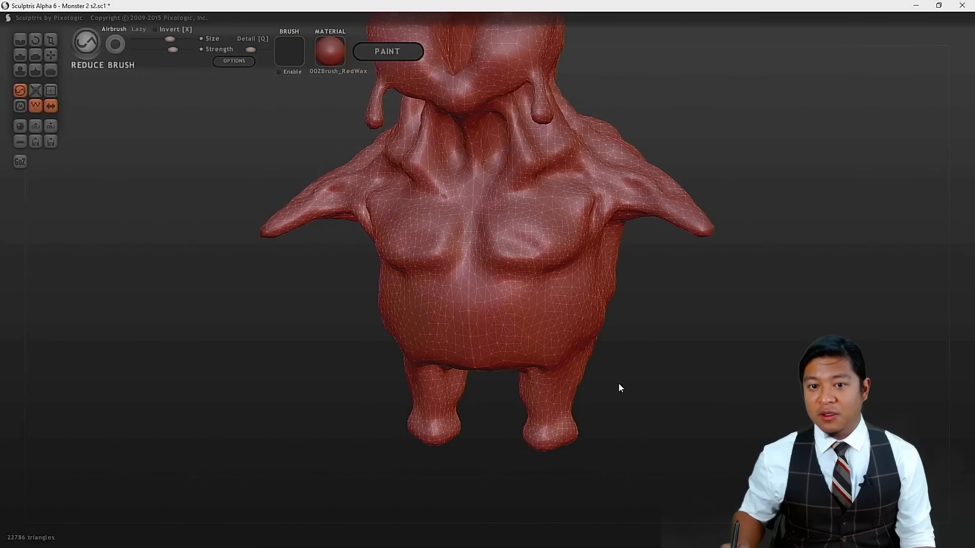
pyautogui.hotkey('ctrl', 's')
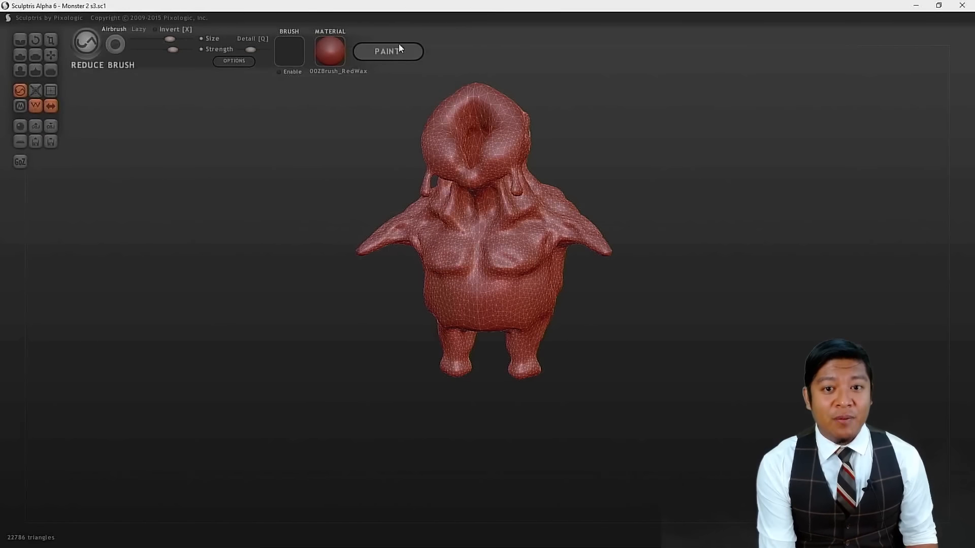
# - Switch the monster to Paint mode and choose the skinLighter texture for the brush
pyautogui.click(398, 46)
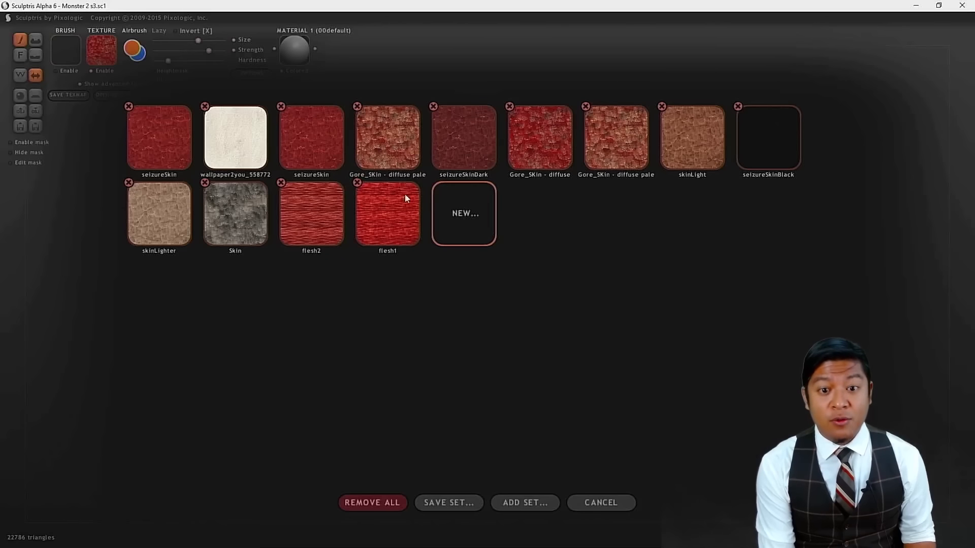
pyautogui.click(168, 221)
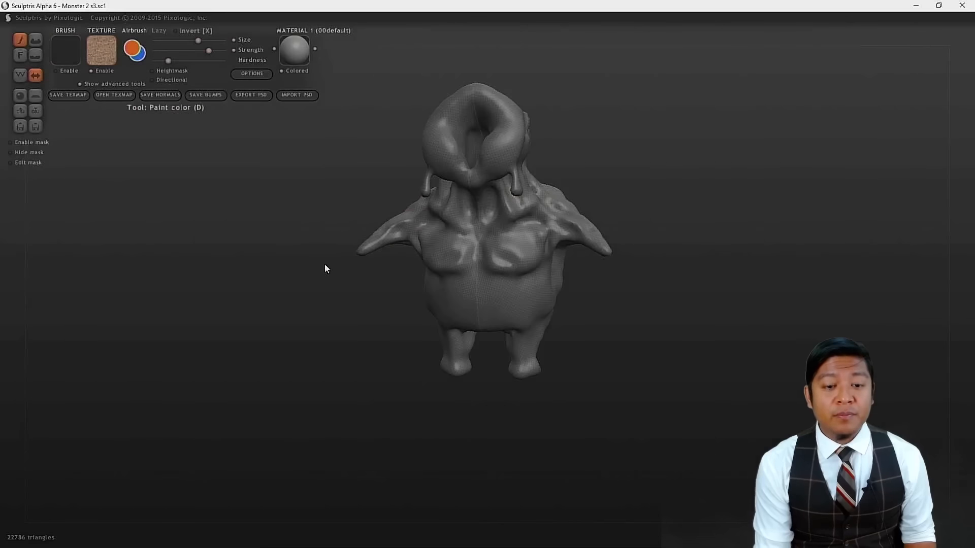
# - Brush the skinLighter texture over the monster's torso with the Paint color tool, undoing trial strokes
pyautogui.scroll(3, 507, 298)
pyautogui.moveTo(508, 298)
pyautogui.mouseDown()
pyautogui.moveTo(509, 285)
pyautogui.moveTo(516, 296)
pyautogui.moveTo(479, 208)
pyautogui.moveTo(488, 202)
pyautogui.moveTo(507, 217)
pyautogui.moveTo(502, 248)
pyautogui.mouseUp()
pyautogui.hotkey('ctrl', 'z')
pyautogui.scroll(-3, 506, 302)
pyautogui.hotkey('ctrl', 'z')
pyautogui.scroll(-4, 509, 278)
pyautogui.scroll(-3, 516, 296)
pyautogui.hotkey('ctrl', 'z')
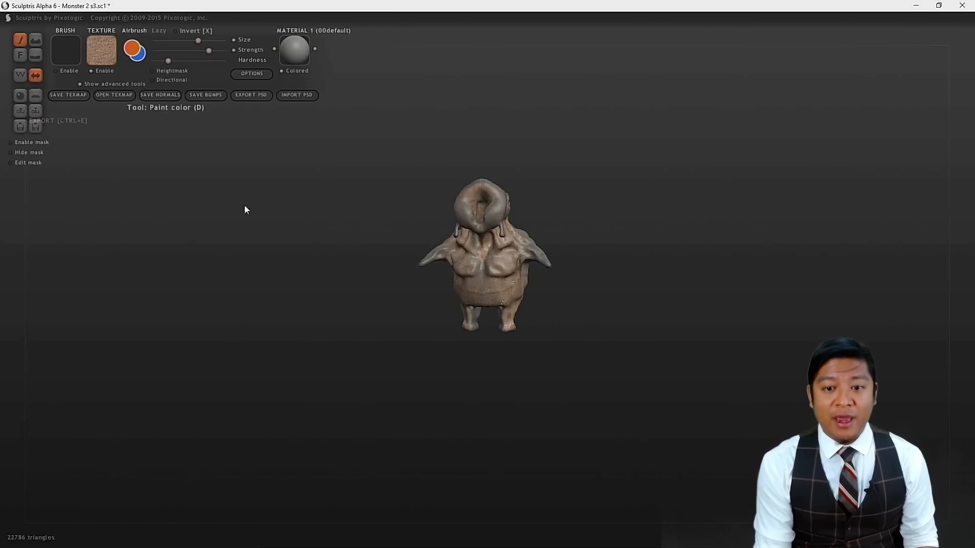
# - Cover the monster's head, arms, legs and back with the skinLighter texture so no bare grey areas remain
pyautogui.moveTo(482, 274)
pyautogui.mouseDown()
pyautogui.moveTo(504, 227)
pyautogui.moveTo(482, 194)
pyautogui.mouseUp()
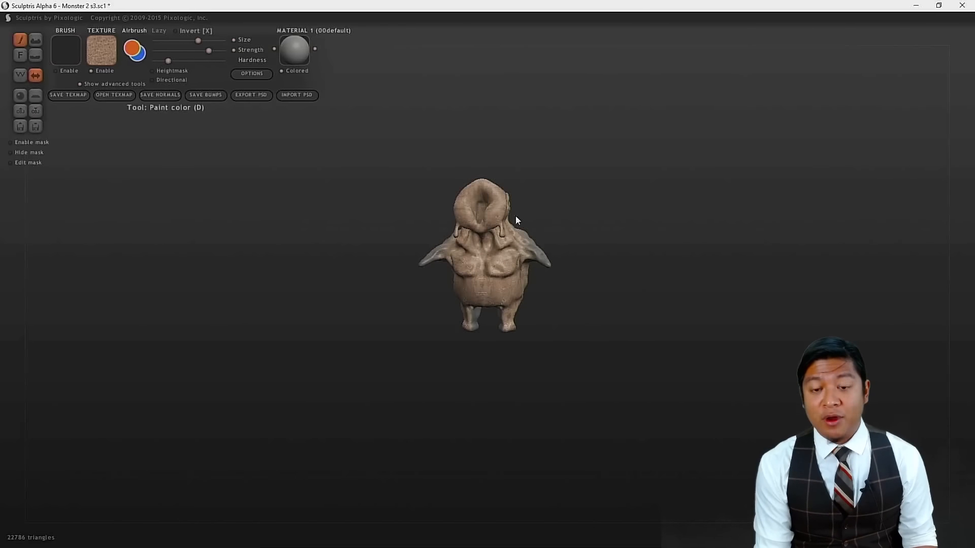
pyautogui.moveTo(603, 288)
pyautogui.mouseDown()
pyautogui.moveTo(462, 285)
pyautogui.moveTo(481, 242)
pyautogui.moveTo(468, 252)
pyautogui.mouseUp()
pyautogui.moveTo(442, 282); pyautogui.dragTo(470, 211)
pyautogui.moveTo(512, 186)
pyautogui.mouseDown()
pyautogui.moveTo(572, 272)
pyautogui.moveTo(498, 211)
pyautogui.moveTo(470, 282)
pyautogui.moveTo(480, 294)
pyautogui.moveTo(509, 300)
pyautogui.moveTo(512, 276)
pyautogui.moveTo(485, 241)
pyautogui.mouseUp()
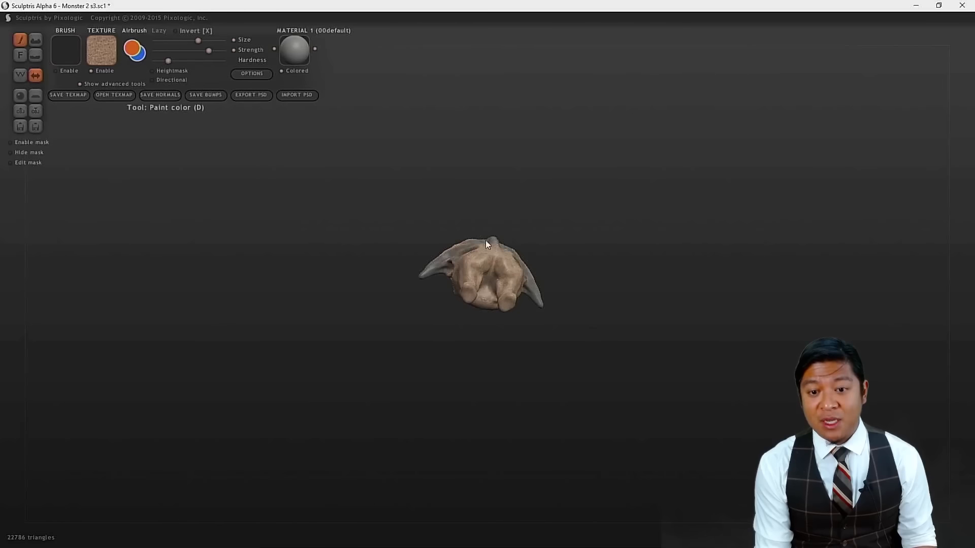
pyautogui.moveTo(452, 317)
pyautogui.mouseDown()
pyautogui.moveTo(449, 348)
pyautogui.moveTo(471, 360)
pyautogui.moveTo(447, 257)
pyautogui.moveTo(459, 247)
pyautogui.moveTo(485, 254)
pyautogui.moveTo(447, 240)
pyautogui.mouseUp()
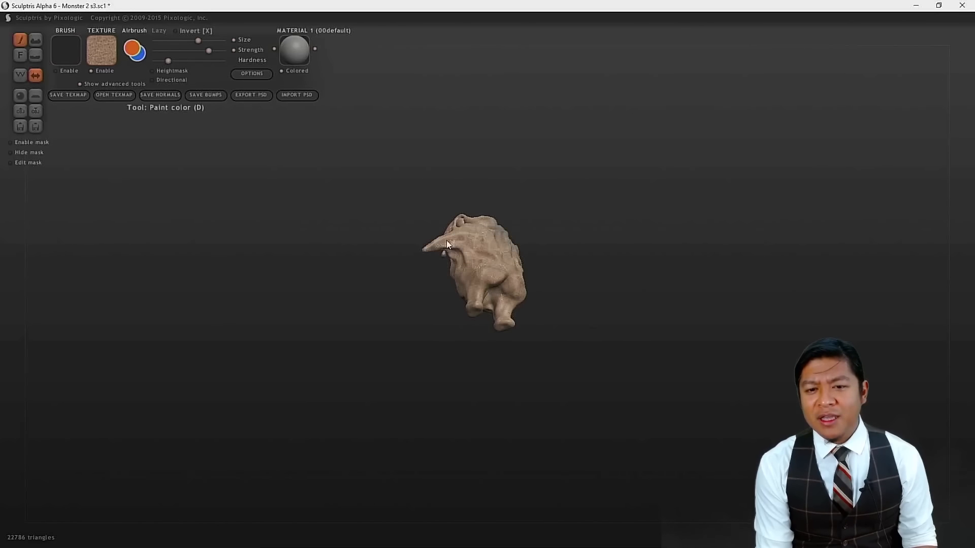
pyautogui.moveTo(404, 288); pyautogui.dragTo(465, 348)
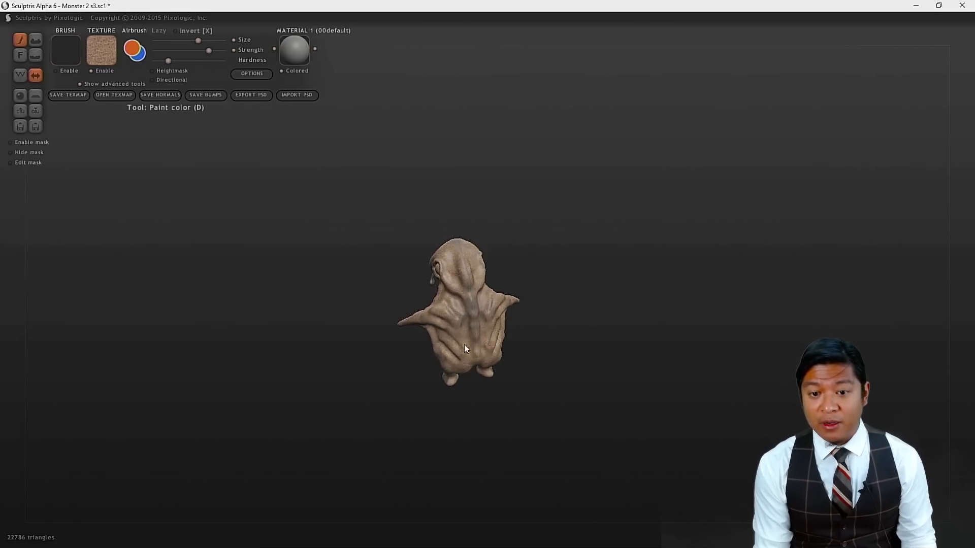
pyautogui.scroll(3, 464, 348)
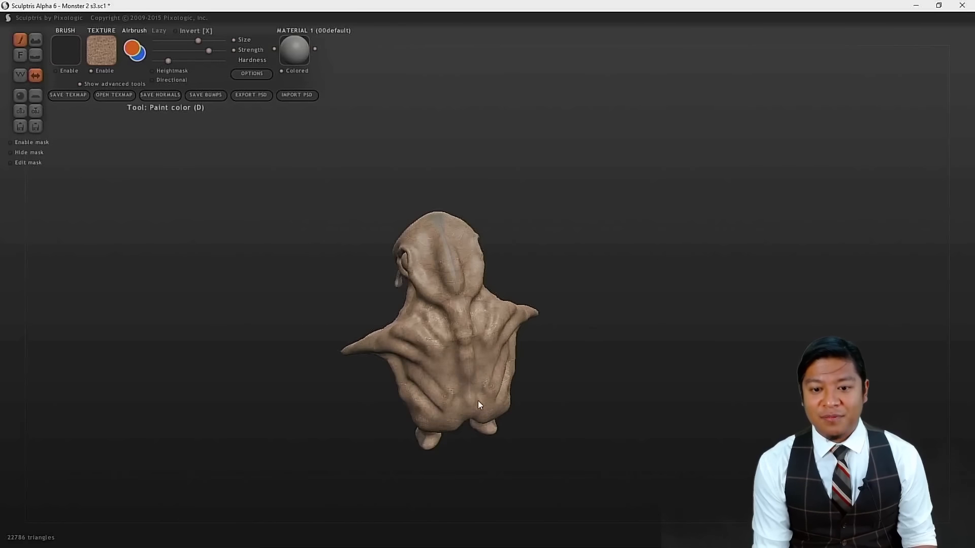
pyautogui.moveTo(487, 440); pyautogui.dragTo(465, 385)
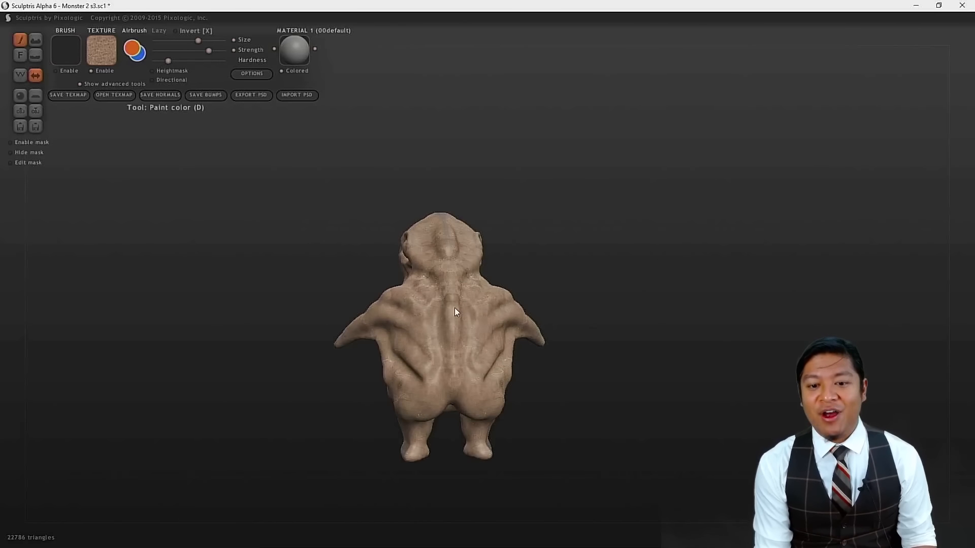
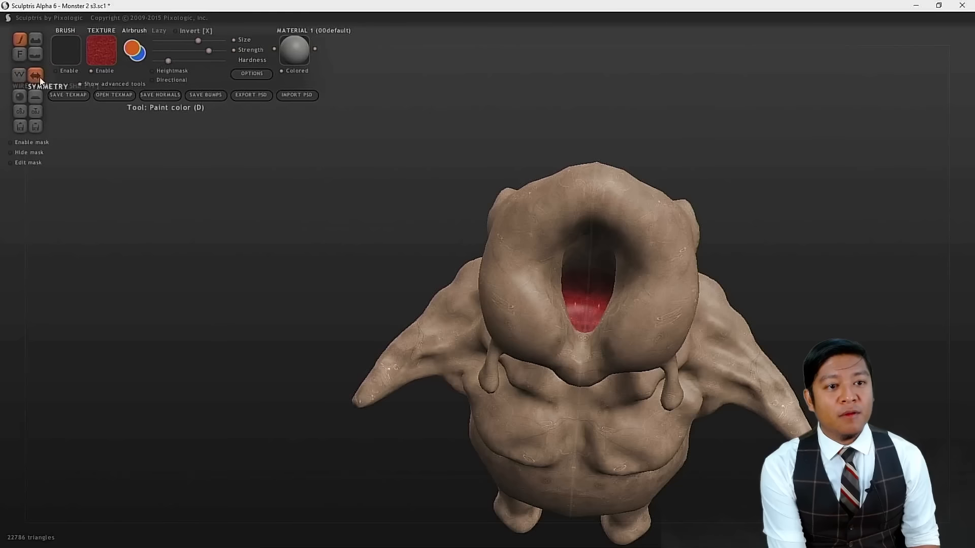
# - Permanently disable symmetry with doubled texture width, and undo the trial red stroke beside the mouth
pyautogui.click(35, 75)
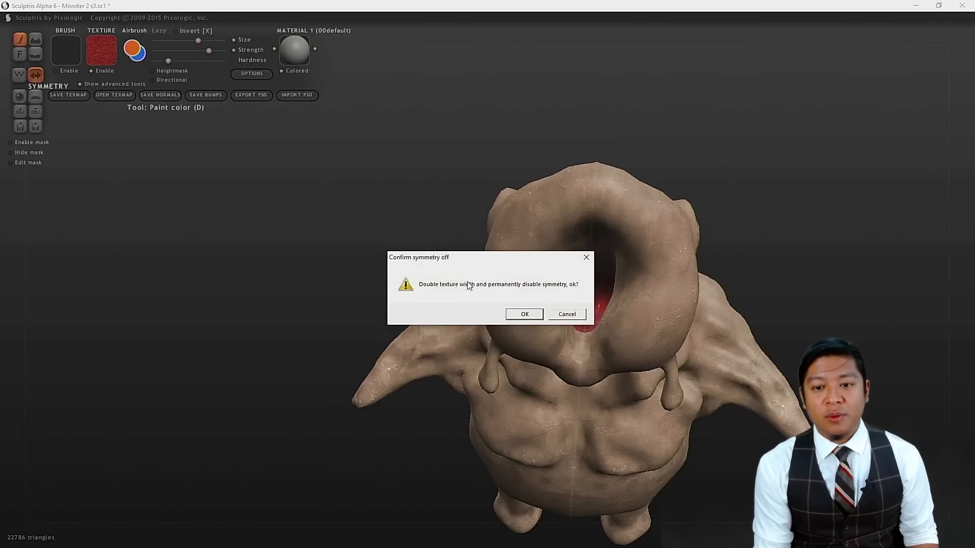
pyautogui.click(524, 315)
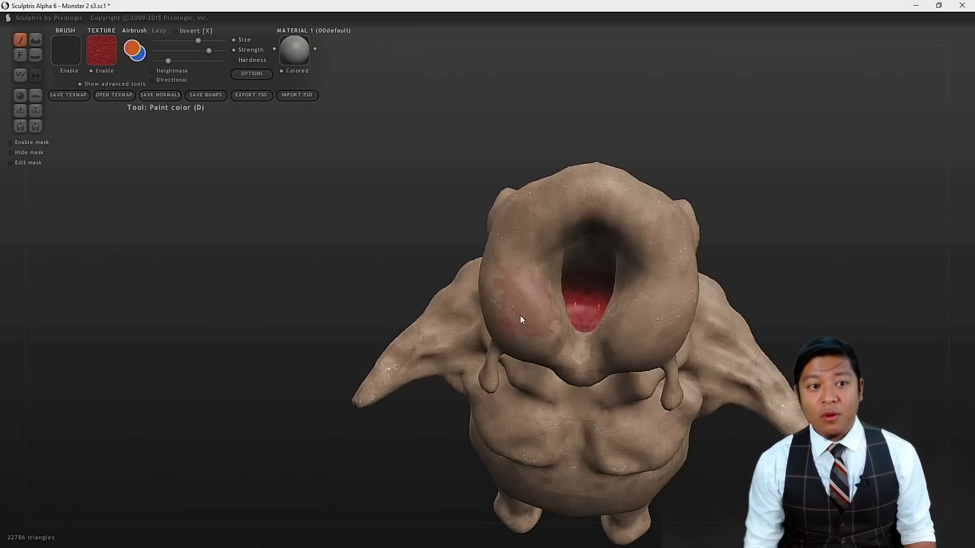
pyautogui.hotkey('ctrl', 'z')
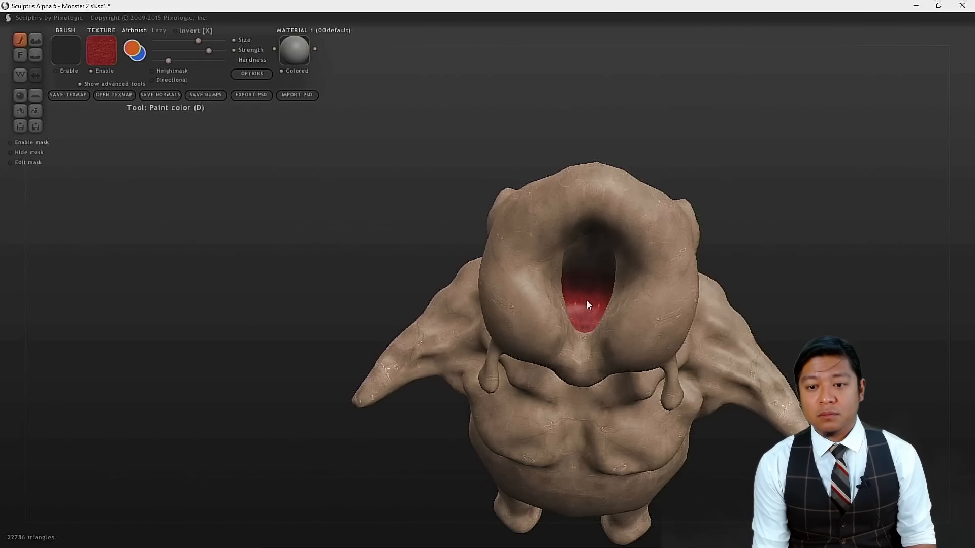
# - Paint the red skin texture over one side of the mouth rim and the adjoining inner wall
pyautogui.moveTo(783, 275)
pyautogui.mouseDown()
pyautogui.moveTo(714, 272)
pyautogui.moveTo(748, 283)
pyautogui.mouseUp()
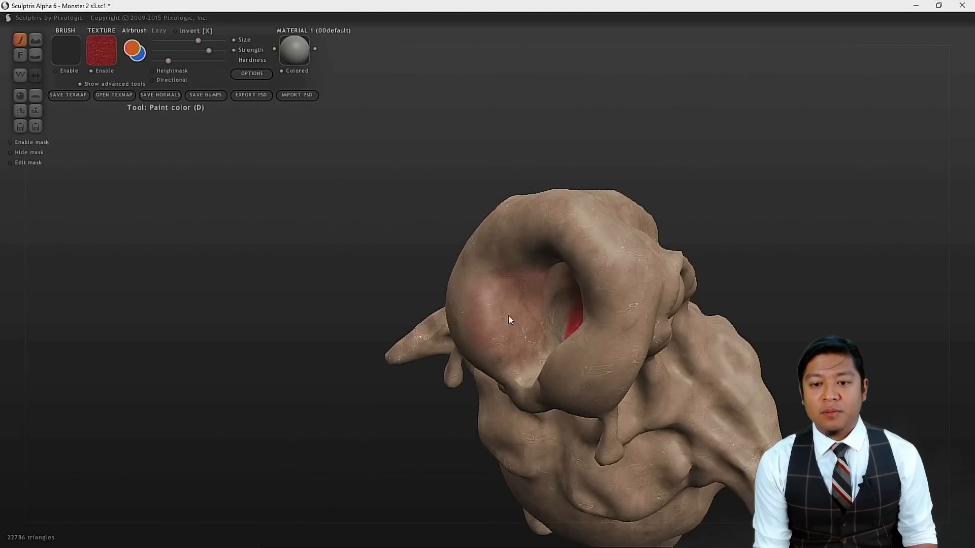
pyautogui.moveTo(496, 322)
pyautogui.mouseDown()
pyautogui.moveTo(544, 344)
pyautogui.moveTo(502, 326)
pyautogui.moveTo(505, 292)
pyautogui.moveTo(535, 280)
pyautogui.mouseUp()
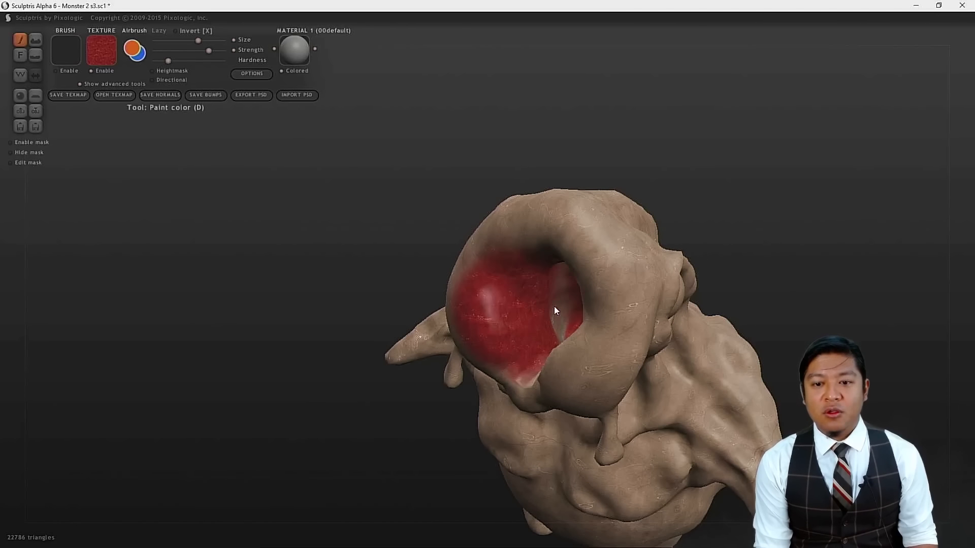
pyautogui.moveTo(565, 335); pyautogui.dragTo(532, 295)
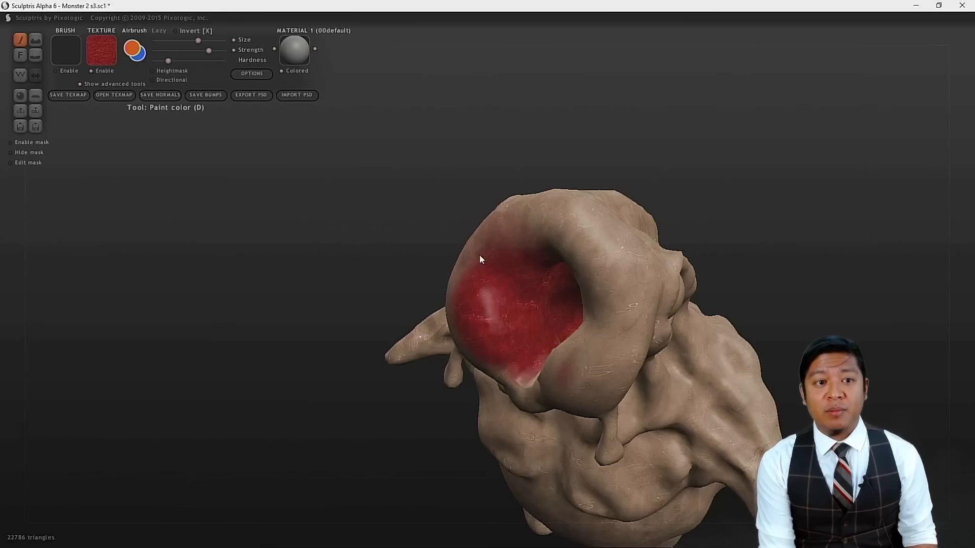
pyautogui.moveTo(451, 292)
pyautogui.mouseDown()
pyautogui.moveTo(530, 247)
pyautogui.moveTo(489, 278)
pyautogui.moveTo(502, 269)
pyautogui.mouseUp()
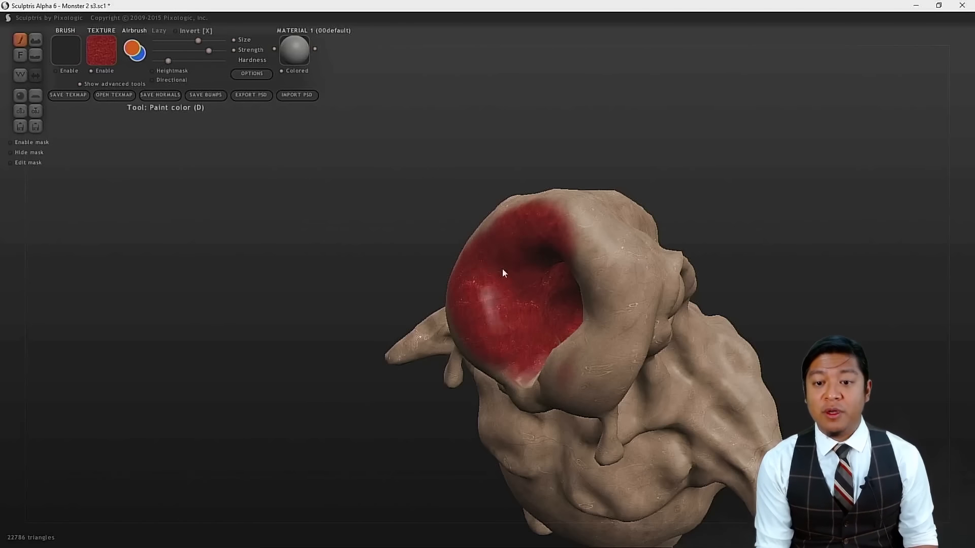
# - Extend the red skin texture around the rest of the mouth rim, including the lower lip and opposite side
pyautogui.moveTo(810, 210)
pyautogui.mouseDown()
pyautogui.moveTo(827, 181)
pyautogui.moveTo(888, 167)
pyautogui.moveTo(858, 175)
pyautogui.mouseUp()
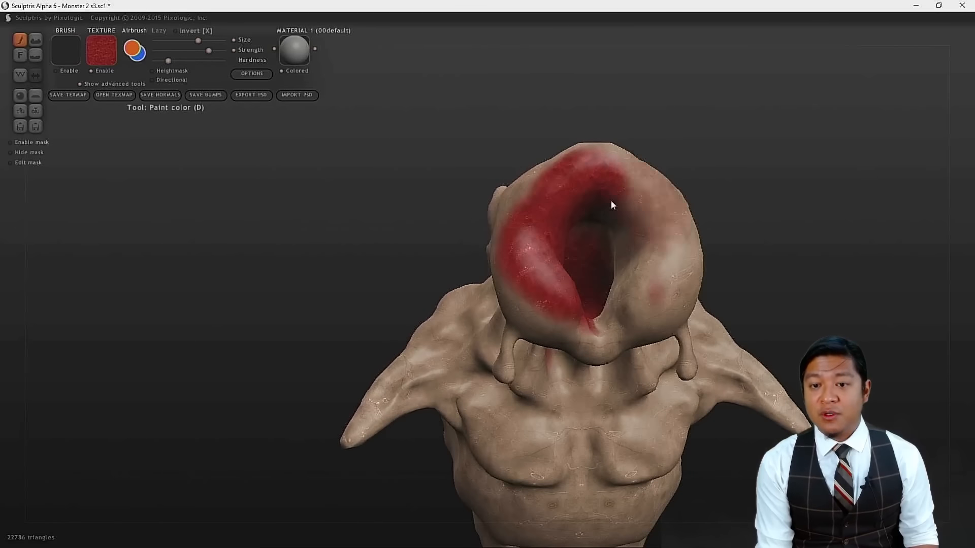
pyautogui.moveTo(559, 197)
pyautogui.mouseDown()
pyautogui.moveTo(617, 203)
pyautogui.moveTo(648, 226)
pyautogui.moveTo(618, 190)
pyautogui.moveTo(591, 186)
pyautogui.moveTo(526, 225)
pyautogui.mouseUp()
pyautogui.moveTo(534, 278)
pyautogui.mouseDown()
pyautogui.moveTo(538, 311)
pyautogui.moveTo(580, 333)
pyautogui.moveTo(637, 334)
pyautogui.moveTo(617, 305)
pyautogui.moveTo(607, 309)
pyautogui.mouseUp()
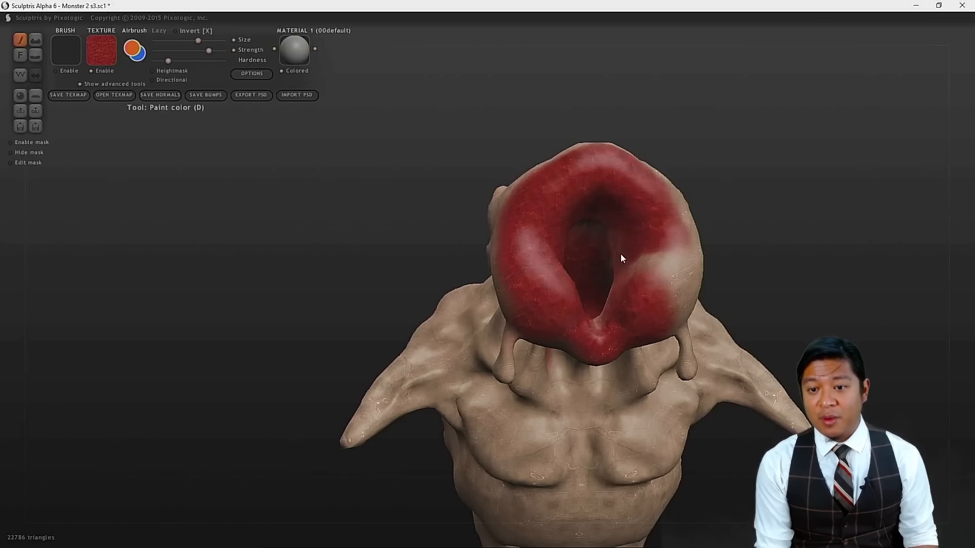
pyautogui.moveTo(634, 256)
pyautogui.mouseDown()
pyautogui.moveTo(650, 280)
pyautogui.moveTo(637, 249)
pyautogui.moveTo(655, 259)
pyautogui.moveTo(635, 309)
pyautogui.moveTo(654, 243)
pyautogui.moveTo(635, 197)
pyautogui.moveTo(739, 259)
pyautogui.moveTo(680, 299)
pyautogui.mouseUp()
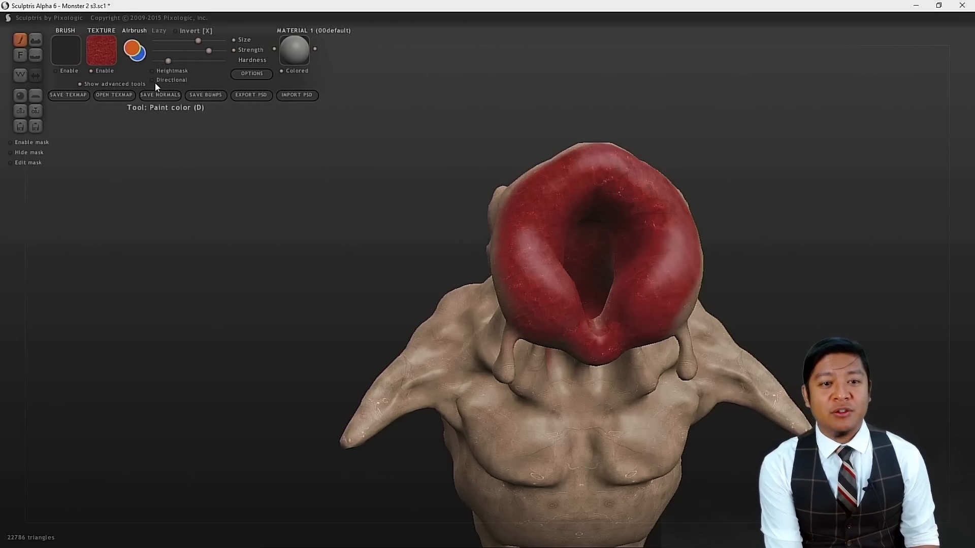
# - Turn on the Directional brush option and check the red mouth's coverage from several angles
pyautogui.click(155, 81)
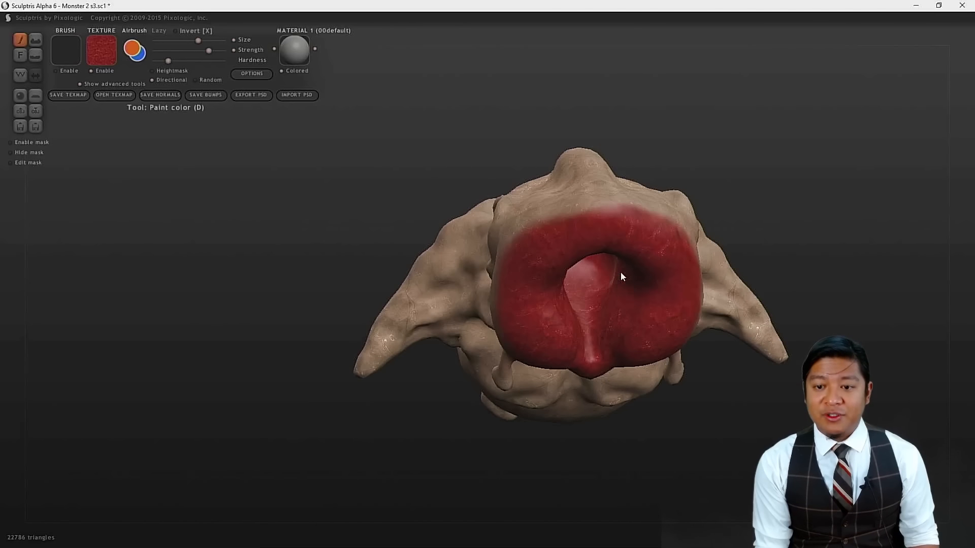
pyautogui.moveTo(767, 234); pyautogui.dragTo(683, 217)
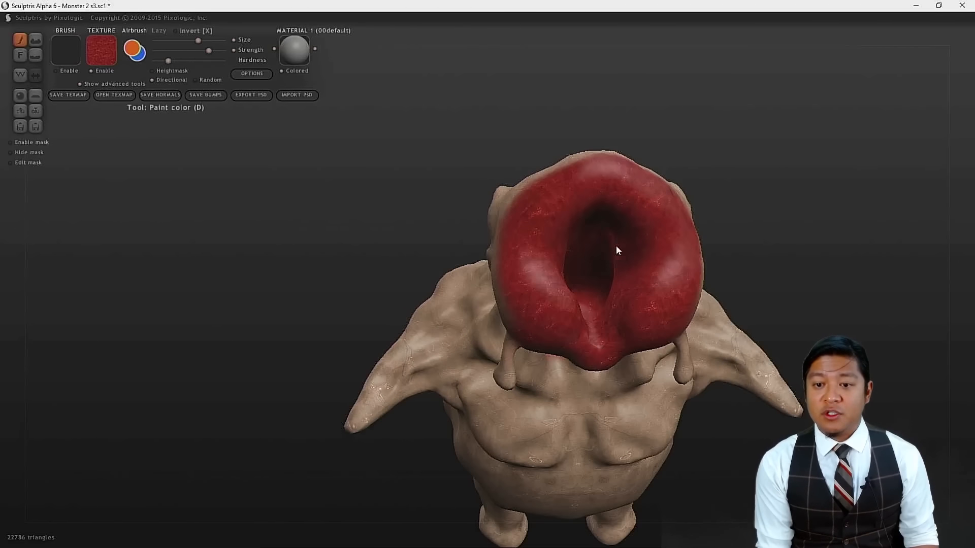
pyautogui.moveTo(805, 231)
pyautogui.mouseDown()
pyautogui.moveTo(863, 233)
pyautogui.moveTo(840, 233)
pyautogui.mouseUp()
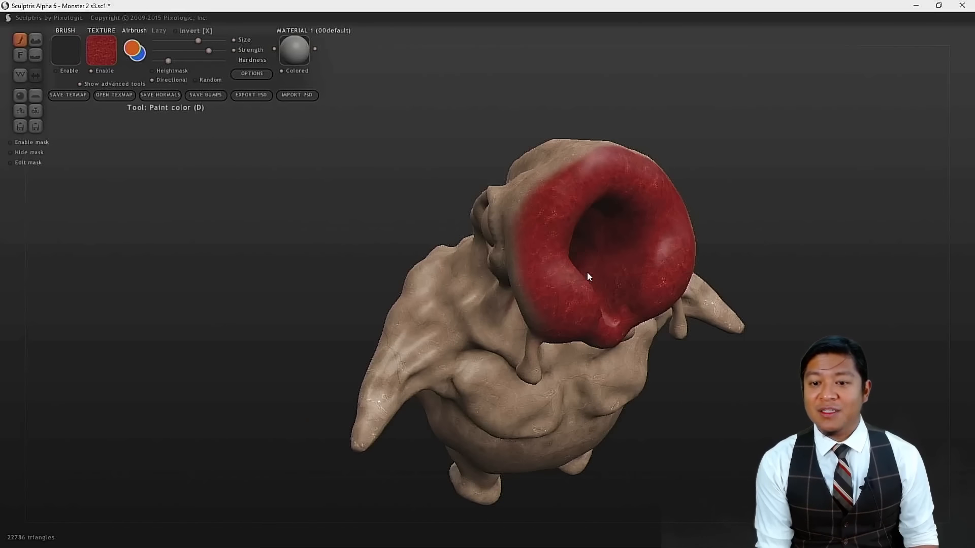
pyautogui.moveTo(796, 263); pyautogui.dragTo(763, 274)
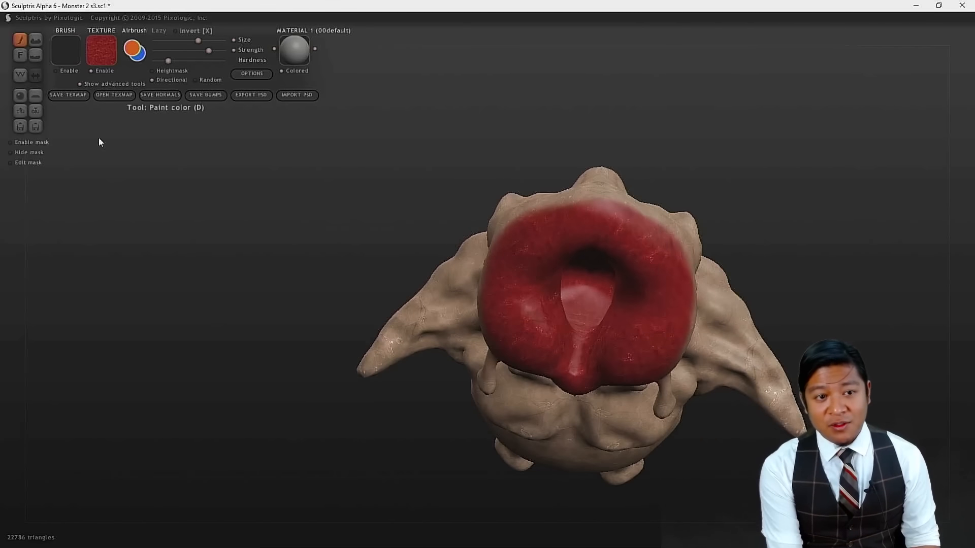
# - Choose the seizureSkinBlack texture, paint the deep throat inside the mouth black, and check it from the front and side
pyautogui.click(101, 50)
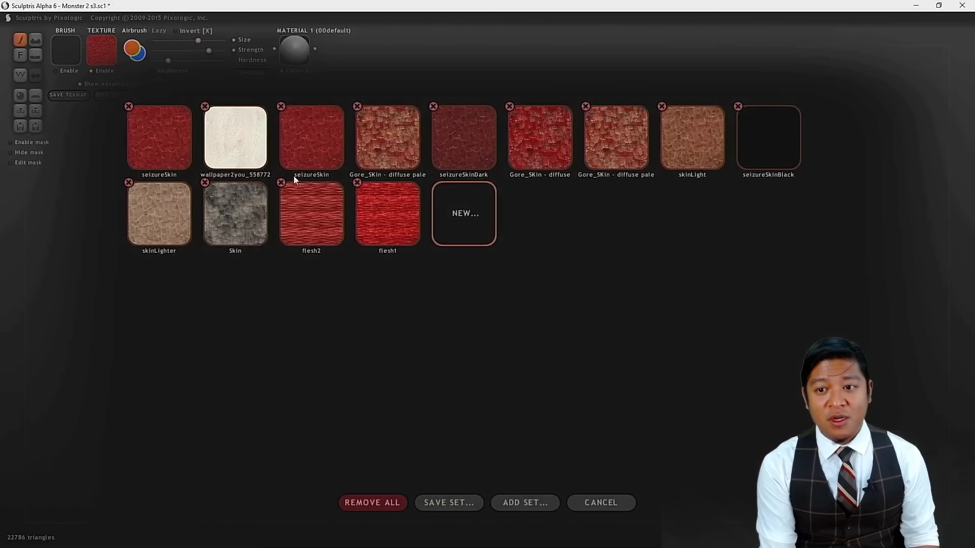
pyautogui.click(756, 156)
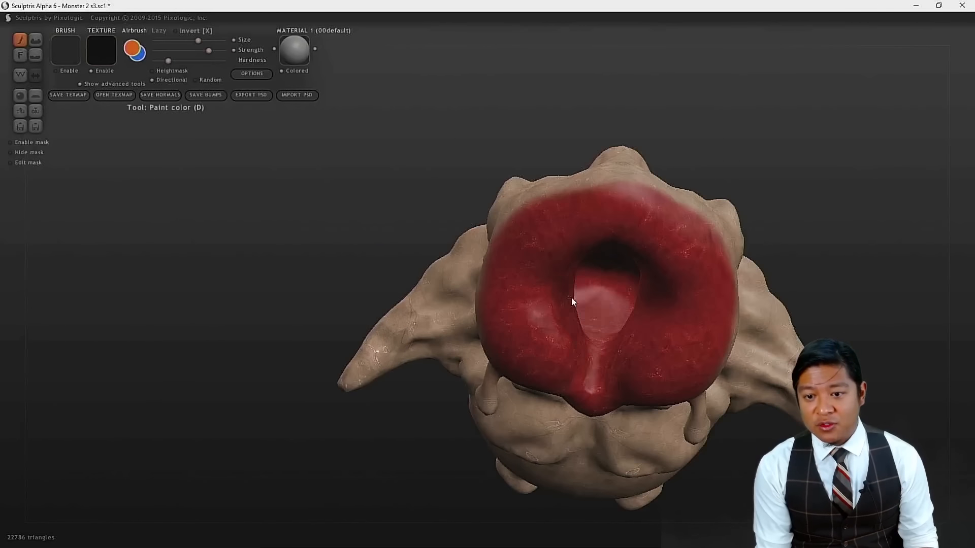
pyautogui.scroll(3, 616, 315)
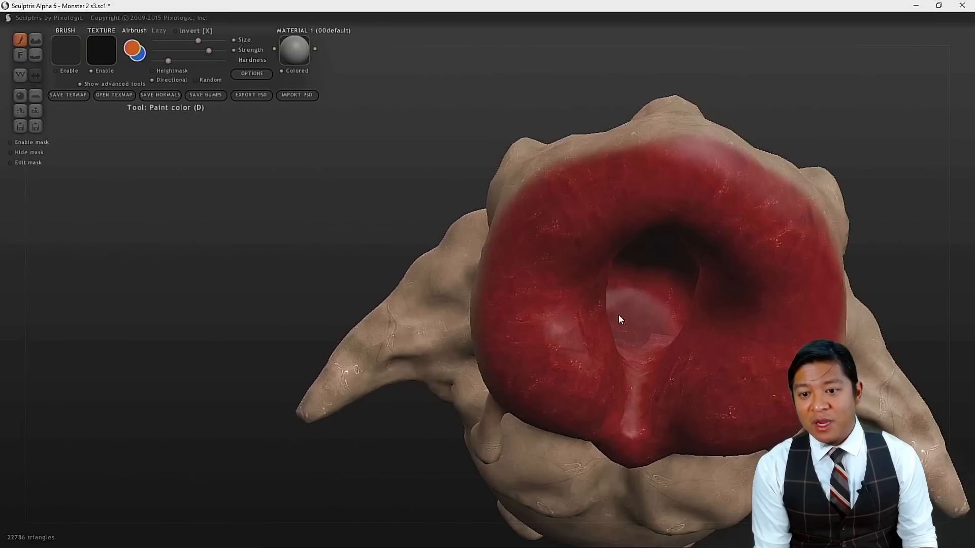
pyautogui.moveTo(642, 317); pyautogui.dragTo(630, 320)
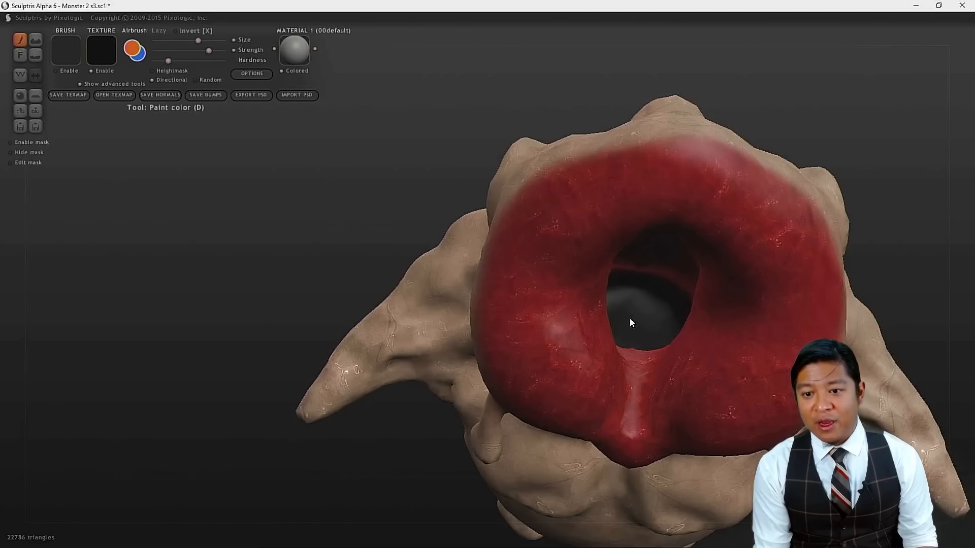
pyautogui.scroll(-6, 807, 286)
pyautogui.moveTo(781, 303); pyautogui.dragTo(791, 268)
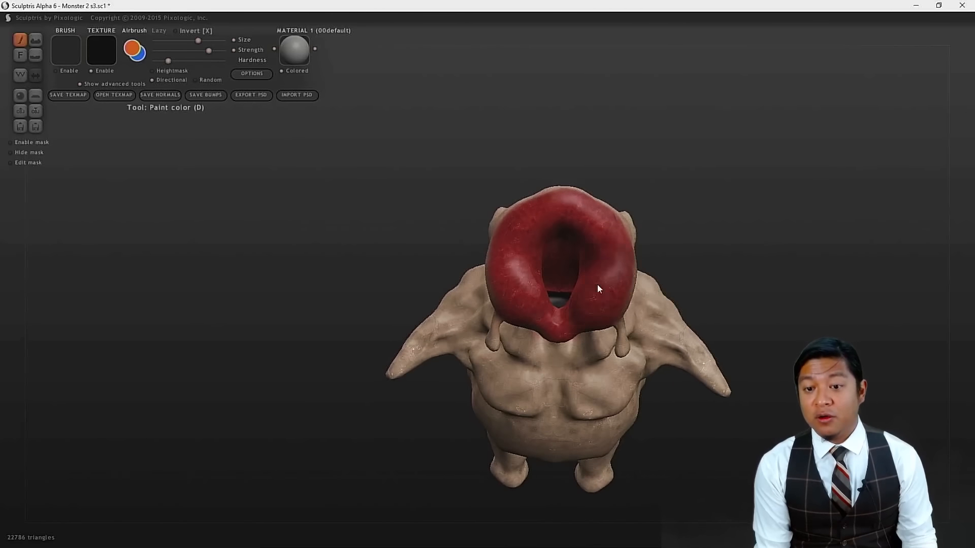
pyautogui.scroll(5, 597, 288)
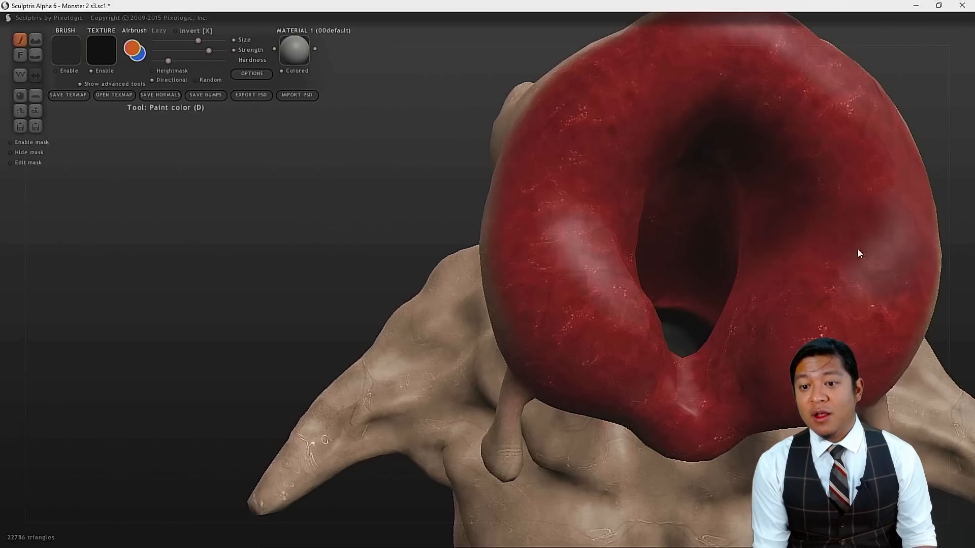
pyautogui.scroll(-8, 805, 279)
pyautogui.moveTo(809, 276); pyautogui.dragTo(670, 252)
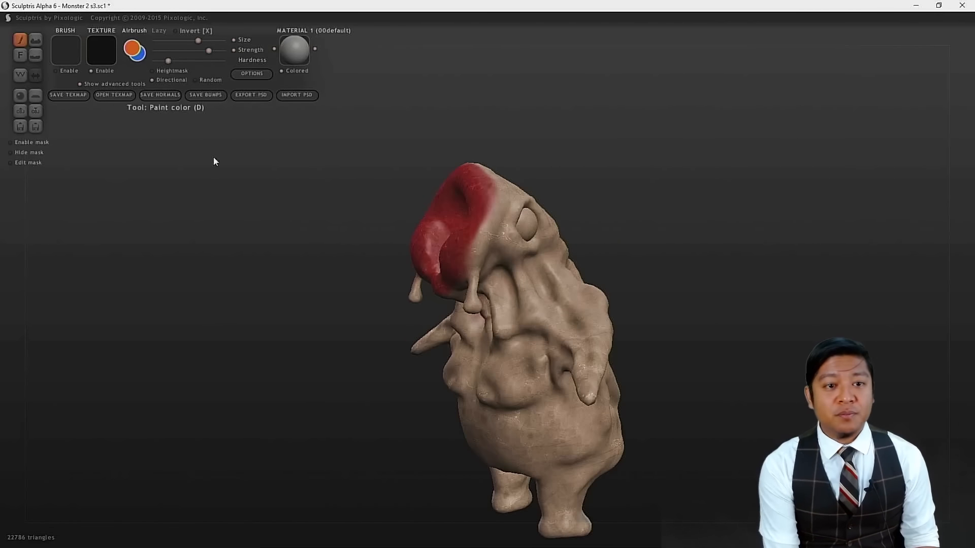
# - Choose the "Gore_SKin - diffuse" texture and brush it along one outer side of the mouth toward the eye and top of the snout
pyautogui.click(100, 52)
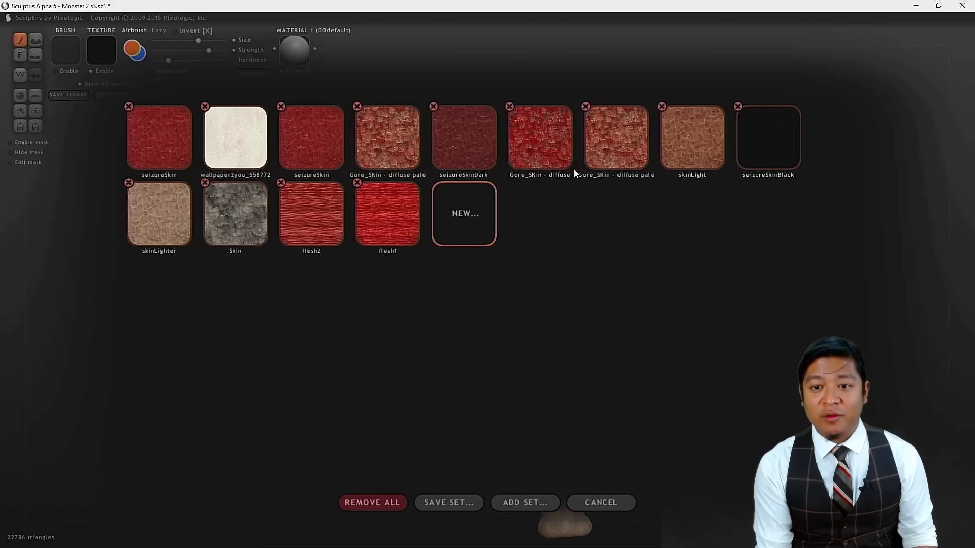
pyautogui.click(601, 156)
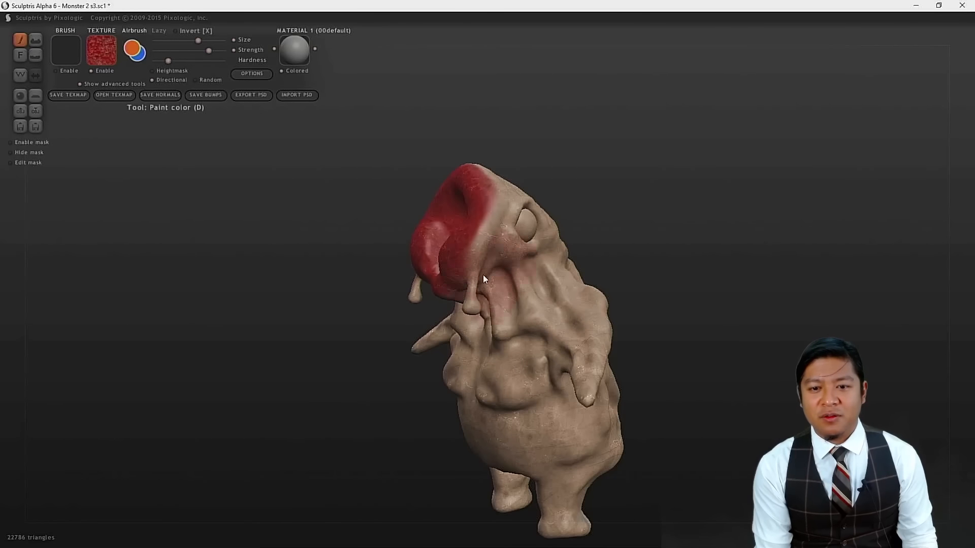
pyautogui.scroll(1, 482, 274)
pyautogui.scroll(1, 482, 251)
pyautogui.moveTo(490, 256)
pyautogui.mouseDown()
pyautogui.moveTo(497, 199)
pyautogui.moveTo(489, 213)
pyautogui.mouseUp()
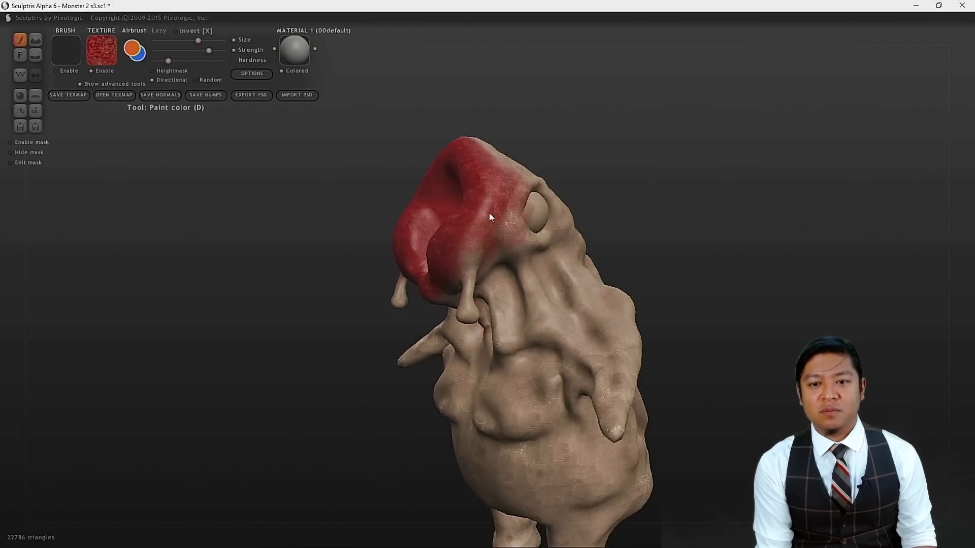
pyautogui.moveTo(706, 183); pyautogui.dragTo(640, 250)
pyautogui.moveTo(462, 215); pyautogui.dragTo(496, 154)
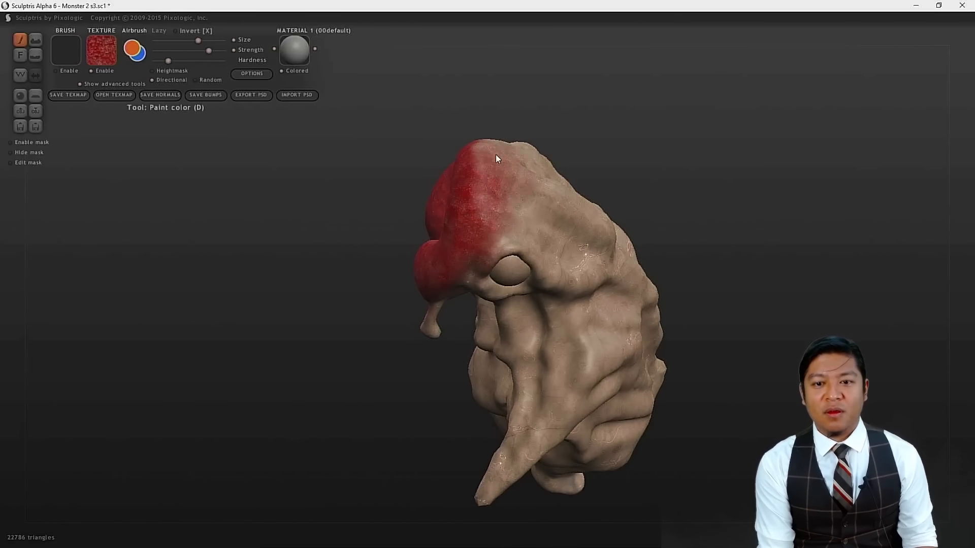
# - Brush the gore texture along the mouth's opposite outer side, from the top of the snout to the tendril and chin
pyautogui.moveTo(337, 227)
pyautogui.mouseDown()
pyautogui.moveTo(506, 270)
pyautogui.moveTo(644, 210)
pyautogui.moveTo(632, 201)
pyautogui.mouseUp()
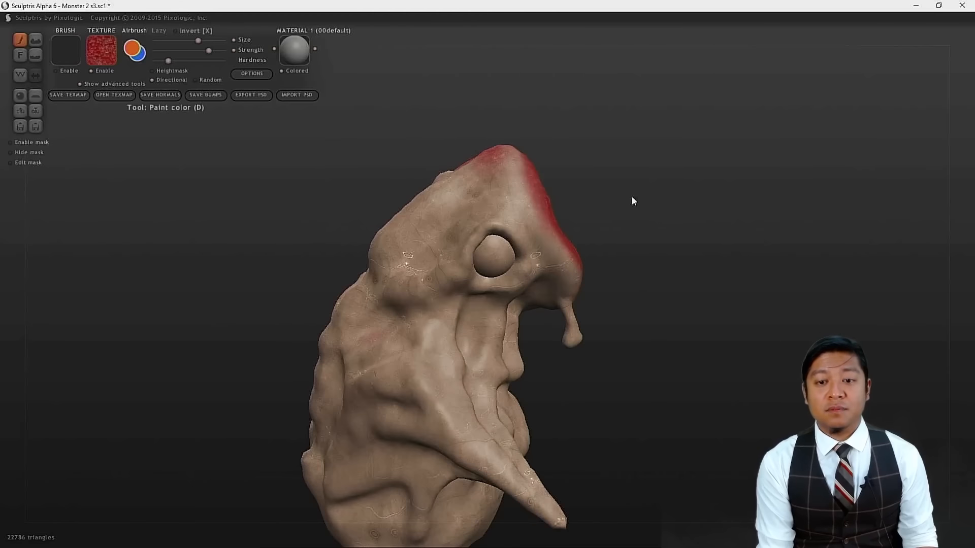
pyautogui.moveTo(525, 151)
pyautogui.mouseDown()
pyautogui.moveTo(510, 143)
pyautogui.moveTo(556, 244)
pyautogui.moveTo(520, 174)
pyautogui.mouseUp()
pyautogui.moveTo(620, 278)
pyautogui.mouseDown()
pyautogui.moveTo(616, 325)
pyautogui.moveTo(547, 292)
pyautogui.mouseUp()
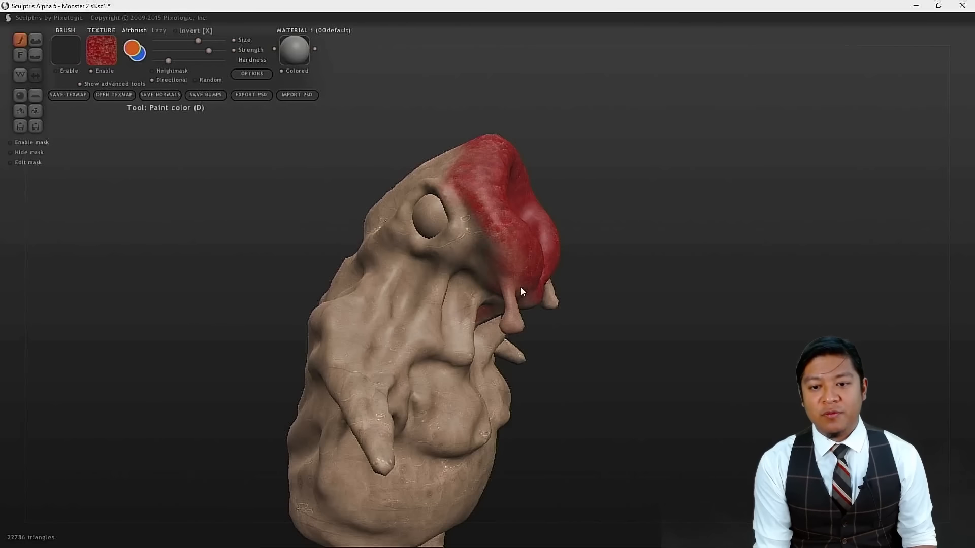
pyautogui.moveTo(568, 314)
pyautogui.mouseDown()
pyautogui.moveTo(555, 369)
pyautogui.moveTo(499, 321)
pyautogui.moveTo(473, 265)
pyautogui.mouseUp()
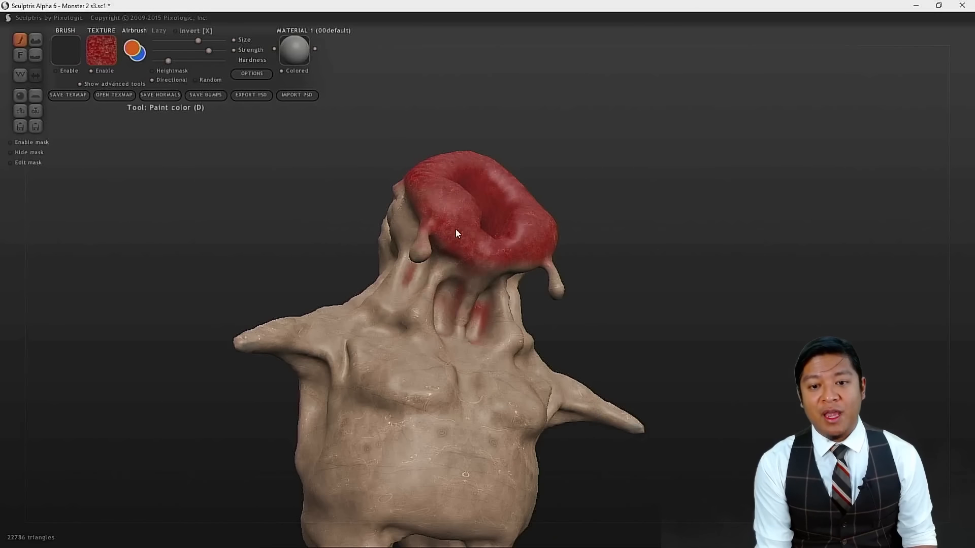
# - Brush the gore texture over the mouth's front lips and lower rim, from one side across the chin to the other
pyautogui.moveTo(680, 256)
pyautogui.mouseDown()
pyautogui.moveTo(474, 322)
pyautogui.moveTo(458, 270)
pyautogui.mouseUp()
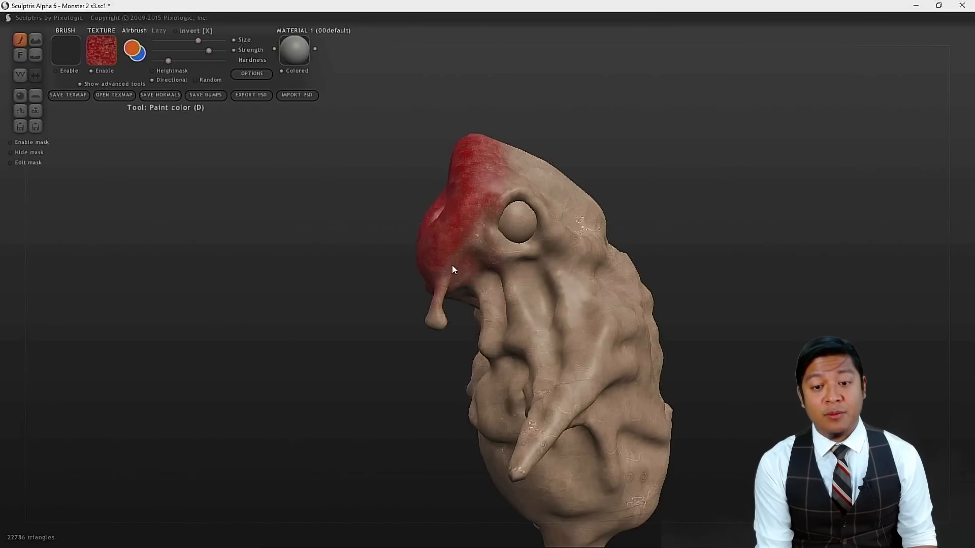
pyautogui.moveTo(362, 310); pyautogui.dragTo(529, 215)
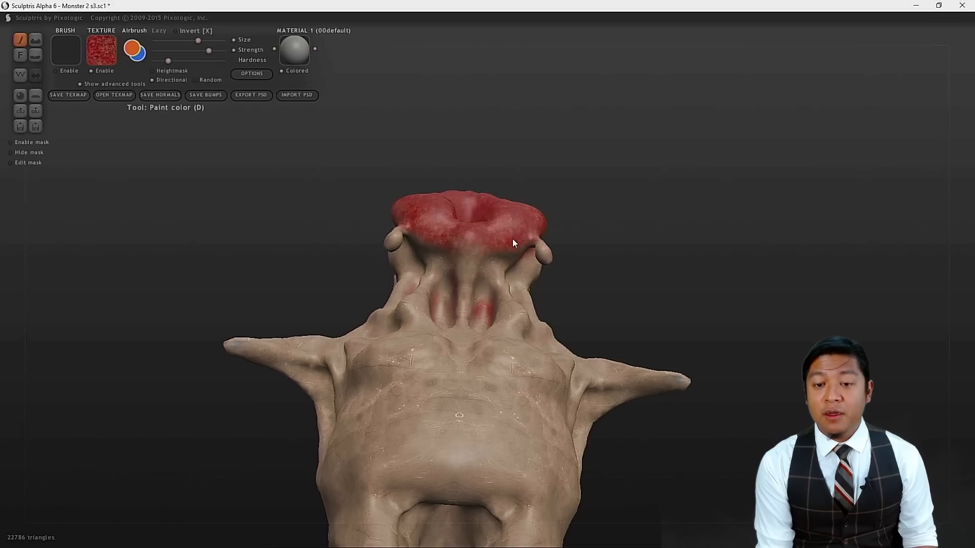
pyautogui.moveTo(271, 259)
pyautogui.mouseDown()
pyautogui.moveTo(394, 347)
pyautogui.moveTo(485, 285)
pyautogui.mouseUp()
pyautogui.moveTo(550, 239)
pyautogui.mouseDown()
pyautogui.moveTo(534, 250)
pyautogui.moveTo(517, 216)
pyautogui.moveTo(517, 154)
pyautogui.moveTo(500, 147)
pyautogui.mouseUp()
pyautogui.moveTo(651, 300)
pyautogui.mouseDown()
pyautogui.moveTo(644, 322)
pyautogui.moveTo(525, 312)
pyautogui.moveTo(467, 285)
pyautogui.moveTo(423, 284)
pyautogui.moveTo(465, 293)
pyautogui.mouseUp()
pyautogui.scroll(3, 183, 139)
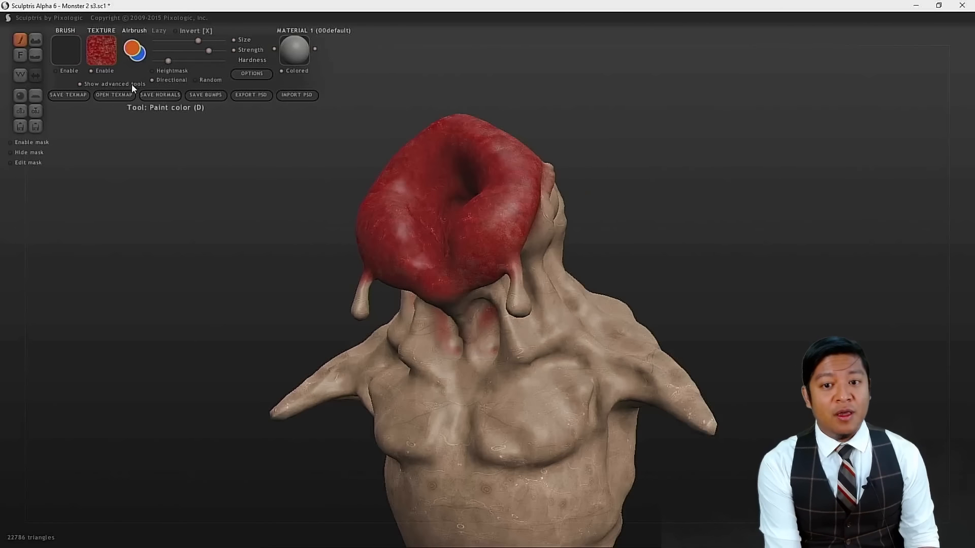
pyautogui.moveTo(310, 285); pyautogui.dragTo(425, 264)
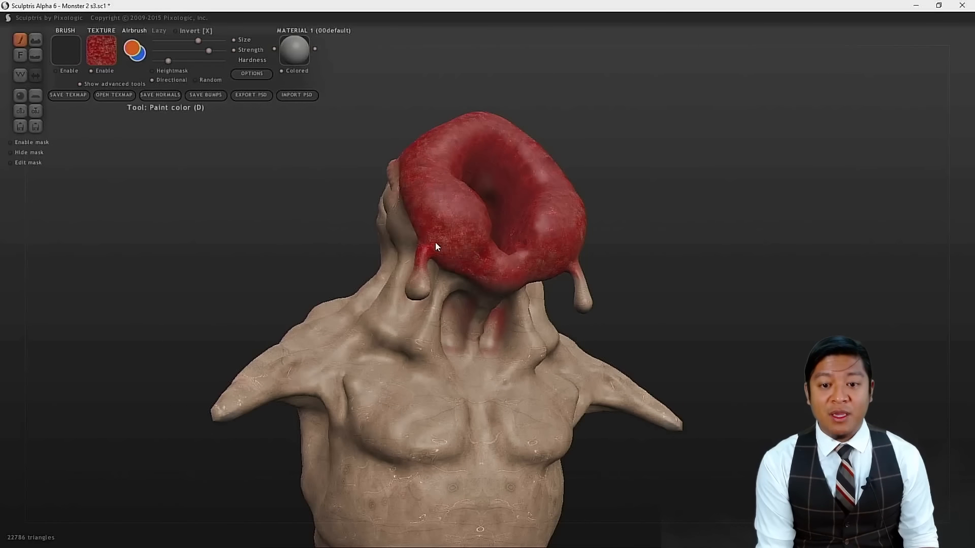
pyautogui.moveTo(833, 303); pyautogui.dragTo(734, 277)
pyautogui.moveTo(498, 226)
pyautogui.mouseDown()
pyautogui.moveTo(504, 276)
pyautogui.moveTo(498, 265)
pyautogui.mouseUp()
pyautogui.hotkey('ctrl', 'z')
# - Paint the gore texture over both hanging mouth tendrils and the adjoining outer sides and underside of the mouth
pyautogui.moveTo(243, 340)
pyautogui.mouseDown()
pyautogui.moveTo(348, 358)
pyautogui.moveTo(451, 359)
pyautogui.moveTo(458, 343)
pyautogui.mouseUp()
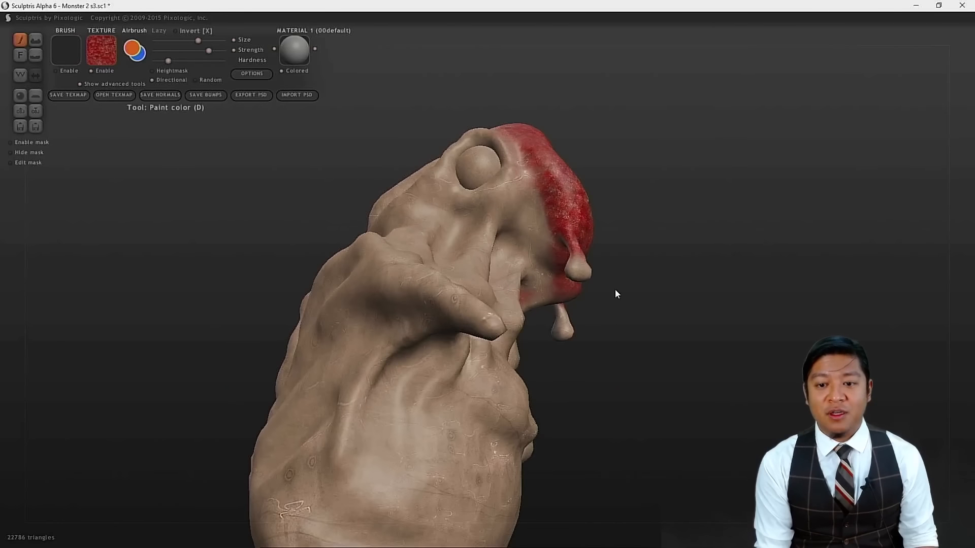
pyautogui.moveTo(587, 271)
pyautogui.mouseDown()
pyautogui.moveTo(572, 279)
pyautogui.moveTo(547, 147)
pyautogui.mouseUp()
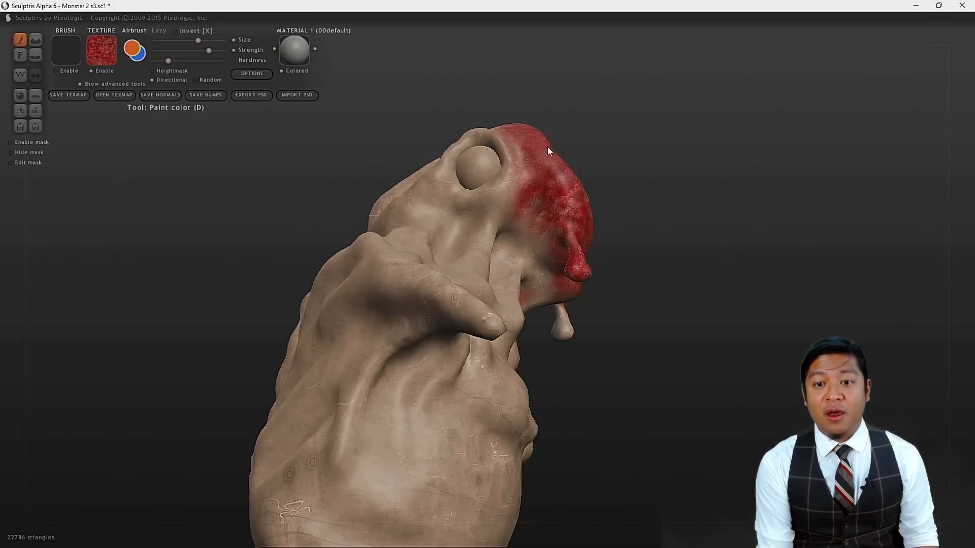
pyautogui.moveTo(604, 201)
pyautogui.mouseDown()
pyautogui.moveTo(658, 337)
pyautogui.moveTo(544, 303)
pyautogui.moveTo(509, 231)
pyautogui.moveTo(465, 215)
pyautogui.moveTo(577, 227)
pyautogui.mouseUp()
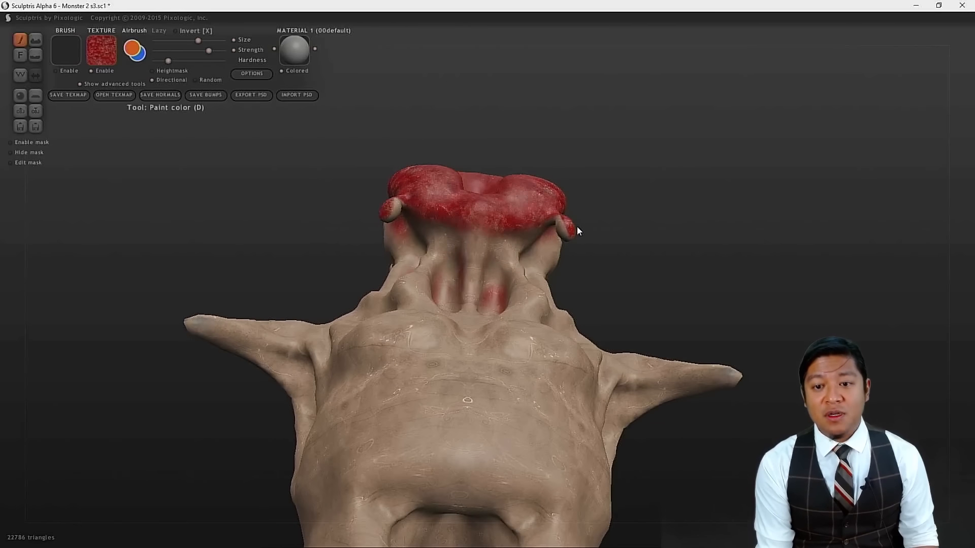
pyautogui.moveTo(638, 302)
pyautogui.mouseDown()
pyautogui.moveTo(692, 337)
pyautogui.moveTo(733, 340)
pyautogui.moveTo(685, 311)
pyautogui.mouseUp()
pyautogui.moveTo(587, 321)
pyautogui.mouseDown()
pyautogui.moveTo(584, 306)
pyautogui.moveTo(589, 326)
pyautogui.mouseUp()
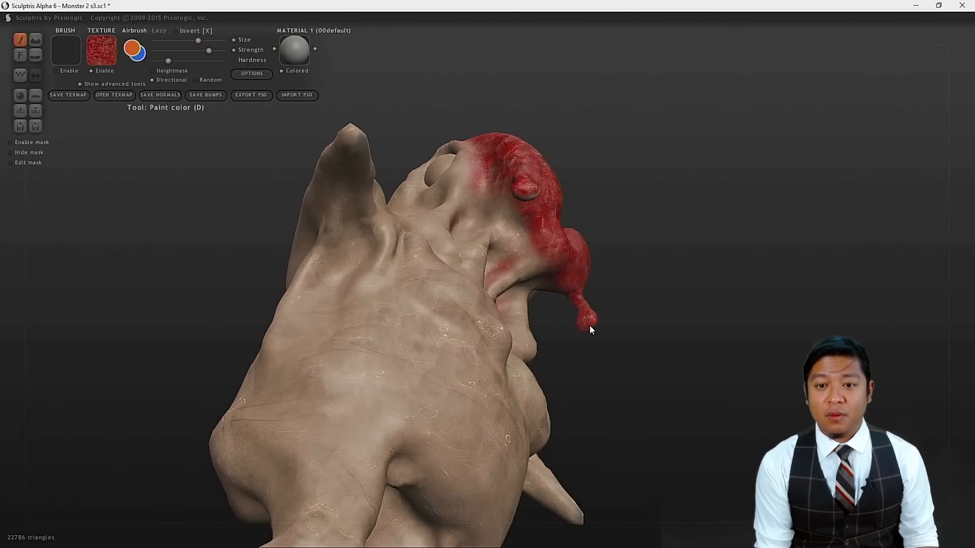
pyautogui.moveTo(620, 365)
pyautogui.mouseDown()
pyautogui.moveTo(499, 379)
pyautogui.moveTo(413, 373)
pyautogui.mouseUp()
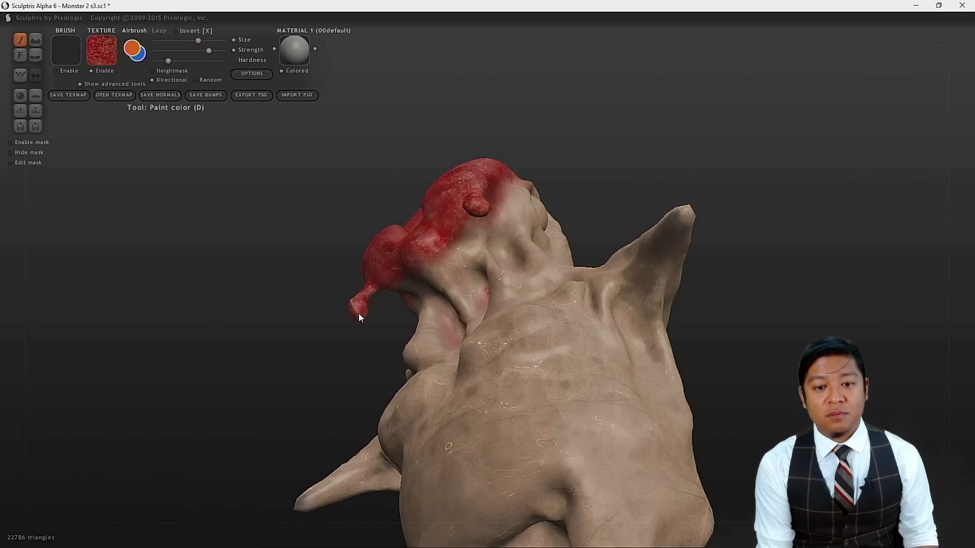
# - Paint the gore texture over one eyeball and its socket, blending it into the side of the mouth and behind the eye
pyautogui.moveTo(340, 367)
pyautogui.mouseDown()
pyautogui.moveTo(428, 440)
pyautogui.moveTo(472, 453)
pyautogui.moveTo(609, 443)
pyautogui.moveTo(701, 461)
pyautogui.moveTo(572, 458)
pyautogui.moveTo(557, 362)
pyautogui.mouseUp()
pyautogui.moveTo(460, 215); pyautogui.dragTo(461, 214)
pyautogui.scroll(4, 623, 220)
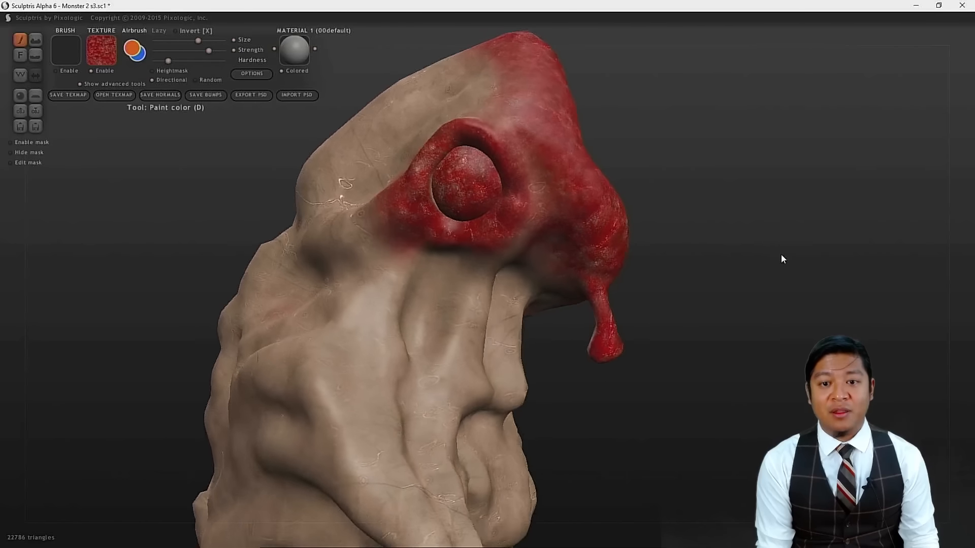
pyautogui.moveTo(780, 254); pyautogui.dragTo(790, 253)
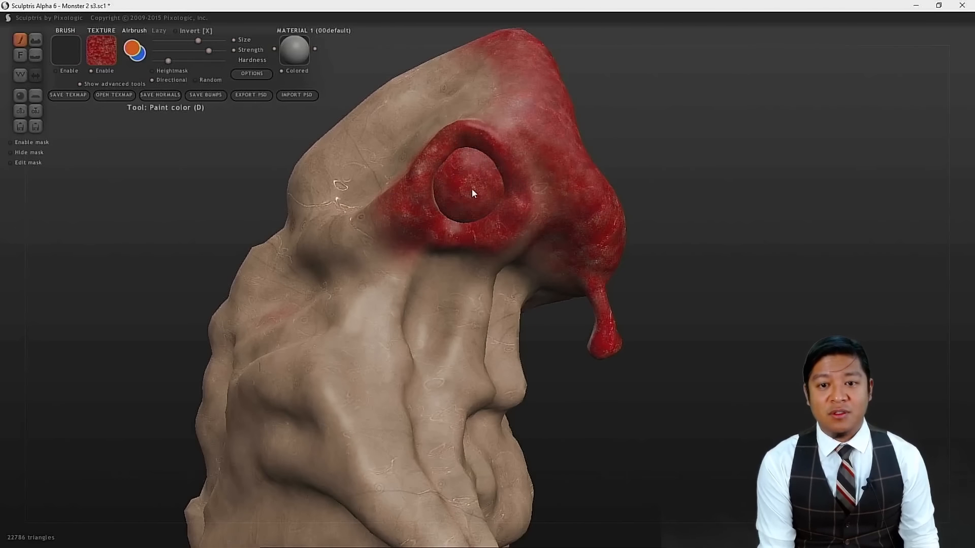
pyautogui.moveTo(769, 281)
pyautogui.mouseDown()
pyautogui.moveTo(705, 288)
pyautogui.moveTo(511, 214)
pyautogui.mouseUp()
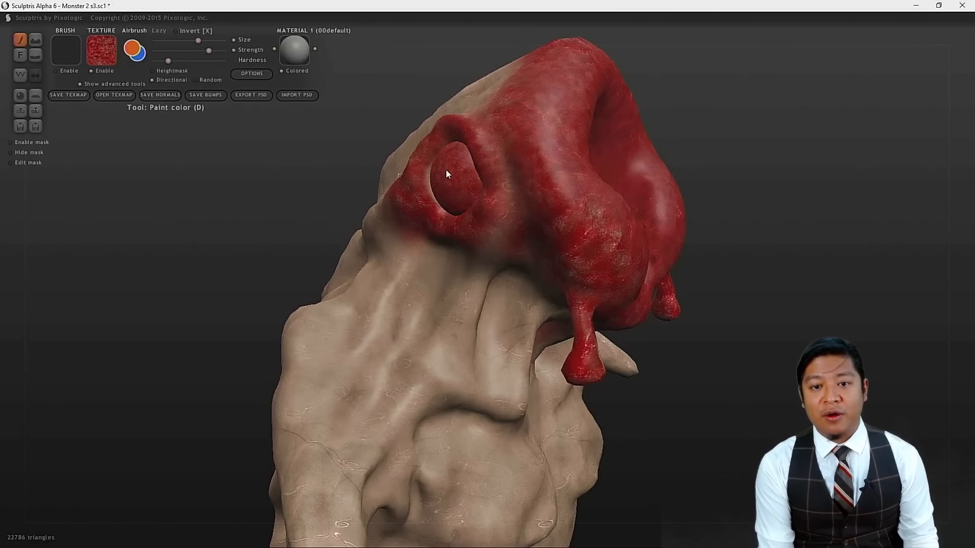
pyautogui.moveTo(433, 179); pyautogui.dragTo(427, 181)
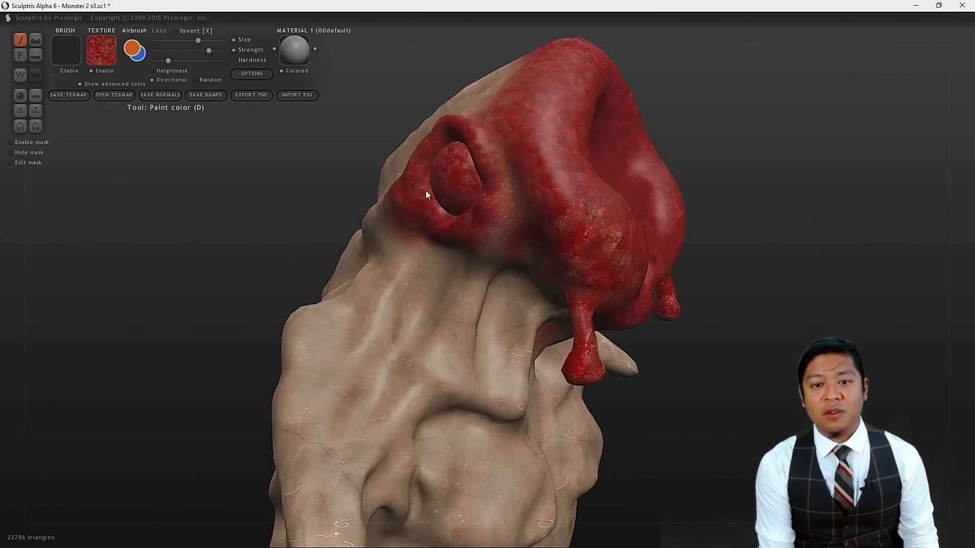
pyautogui.moveTo(300, 192); pyautogui.dragTo(354, 191)
pyautogui.moveTo(453, 201); pyautogui.dragTo(432, 205, button='right')
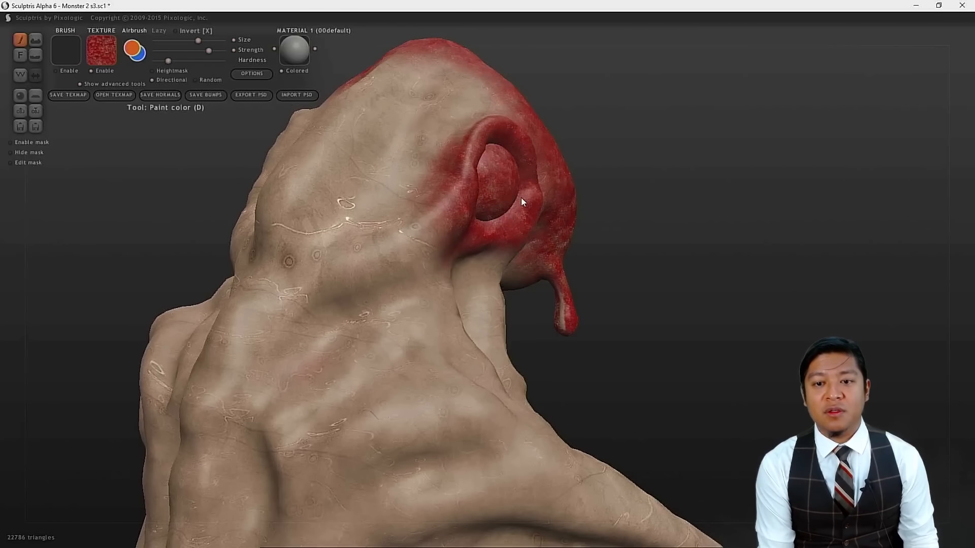
# - Paint the gore texture over the opposite eyeball and its socket rim, and save the sculpture
pyautogui.moveTo(135, 269)
pyautogui.mouseDown()
pyautogui.moveTo(389, 279)
pyautogui.moveTo(481, 265)
pyautogui.moveTo(382, 278)
pyautogui.moveTo(362, 263)
pyautogui.moveTo(401, 218)
pyautogui.mouseUp()
pyautogui.moveTo(455, 157)
pyautogui.mouseDown()
pyautogui.moveTo(454, 147)
pyautogui.moveTo(428, 163)
pyautogui.moveTo(412, 189)
pyautogui.moveTo(446, 260)
pyautogui.moveTo(501, 221)
pyautogui.moveTo(495, 167)
pyautogui.moveTo(479, 160)
pyautogui.moveTo(486, 199)
pyautogui.moveTo(469, 234)
pyautogui.moveTo(433, 228)
pyautogui.moveTo(422, 211)
pyautogui.moveTo(431, 196)
pyautogui.mouseUp()
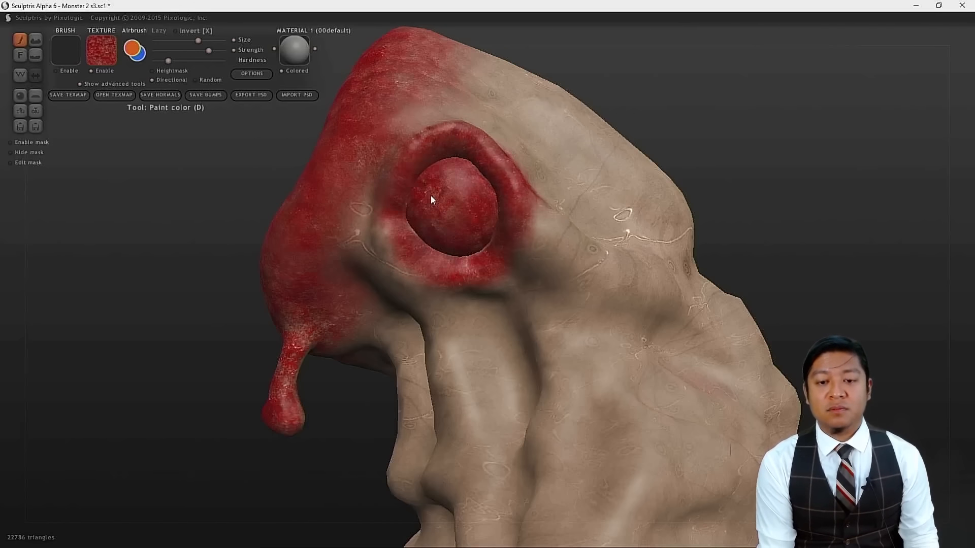
pyautogui.moveTo(769, 179); pyautogui.dragTo(848, 193)
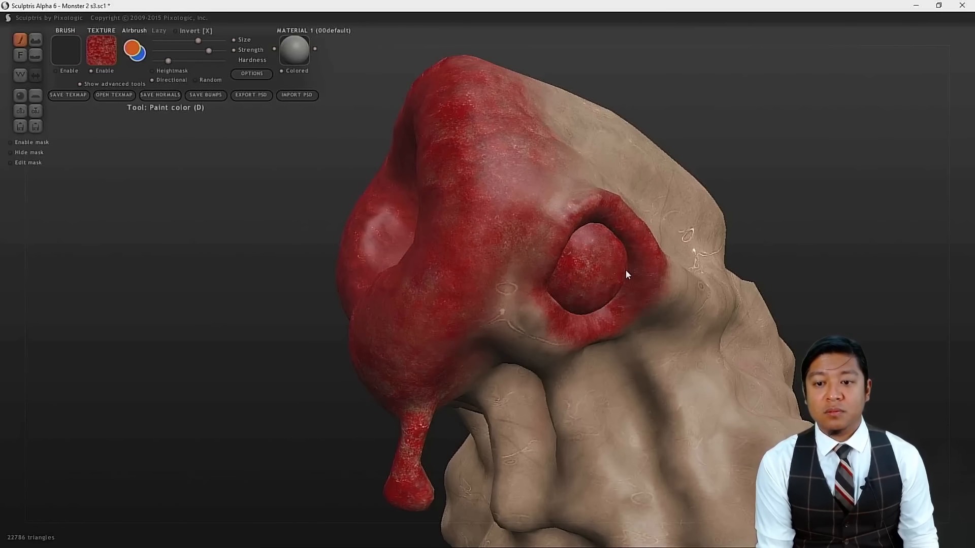
pyautogui.moveTo(781, 251)
pyautogui.mouseDown()
pyautogui.moveTo(807, 232)
pyautogui.moveTo(770, 214)
pyautogui.moveTo(746, 219)
pyautogui.mouseUp()
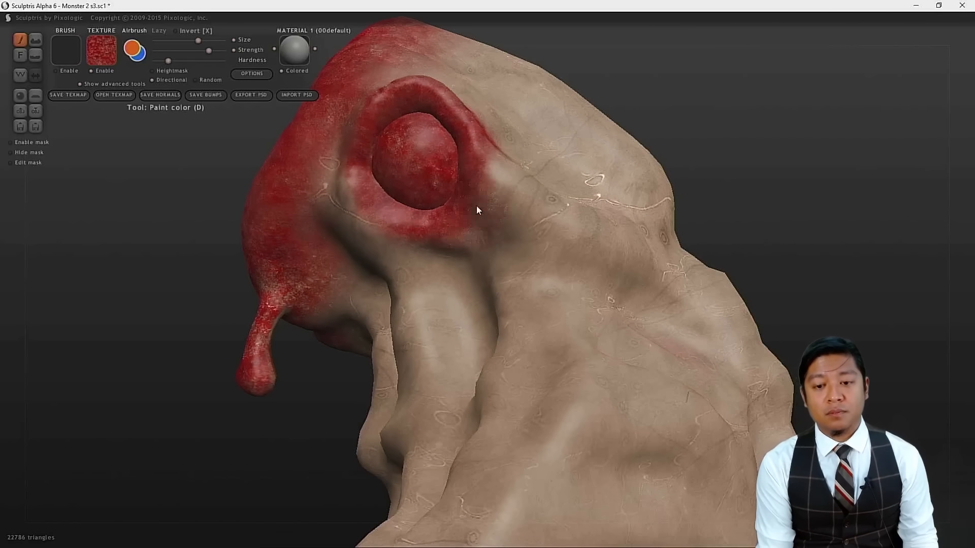
pyautogui.scroll(-6, 558, 216)
pyautogui.moveTo(761, 267)
pyautogui.mouseDown()
pyautogui.moveTo(879, 230)
pyautogui.moveTo(857, 209)
pyautogui.moveTo(817, 243)
pyautogui.mouseUp()
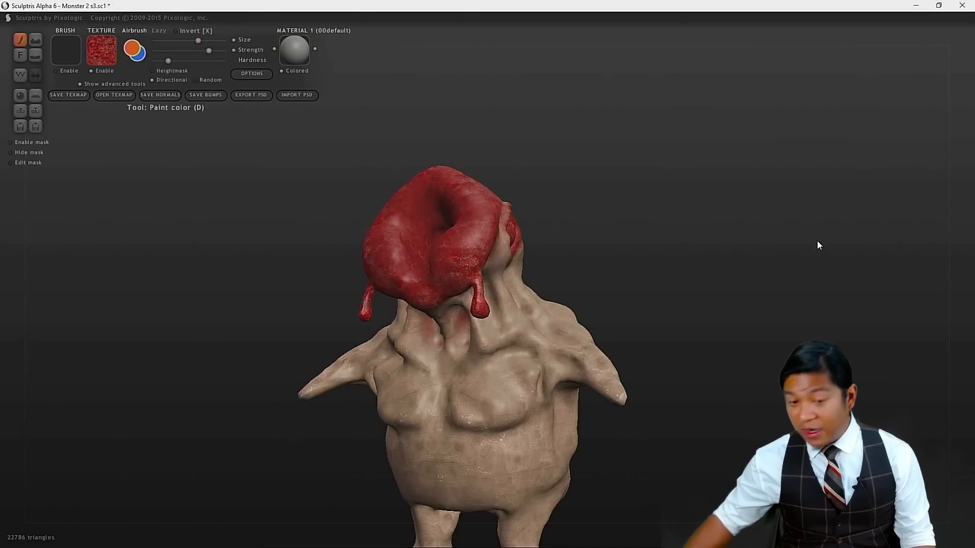
pyautogui.scroll(8, 677, 374)
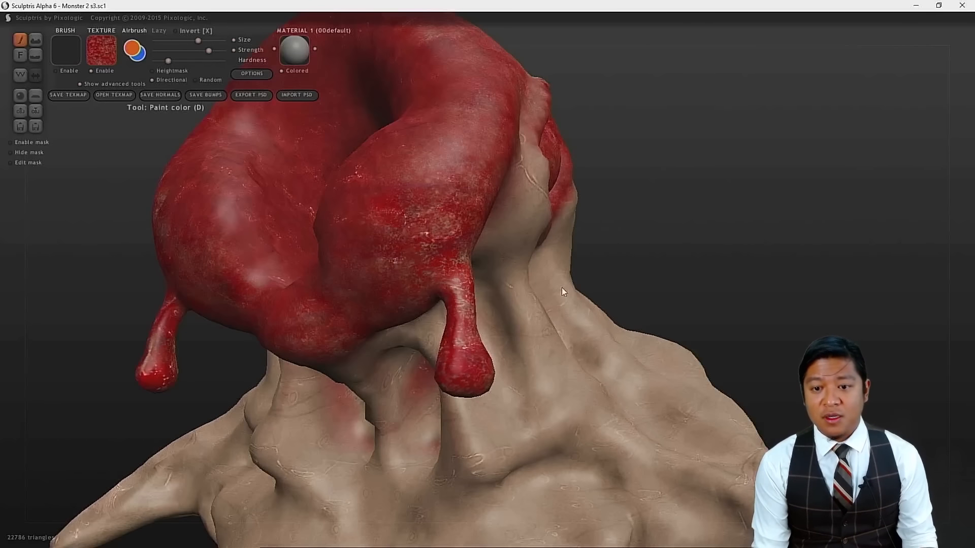
pyautogui.scroll(-3, 562, 287)
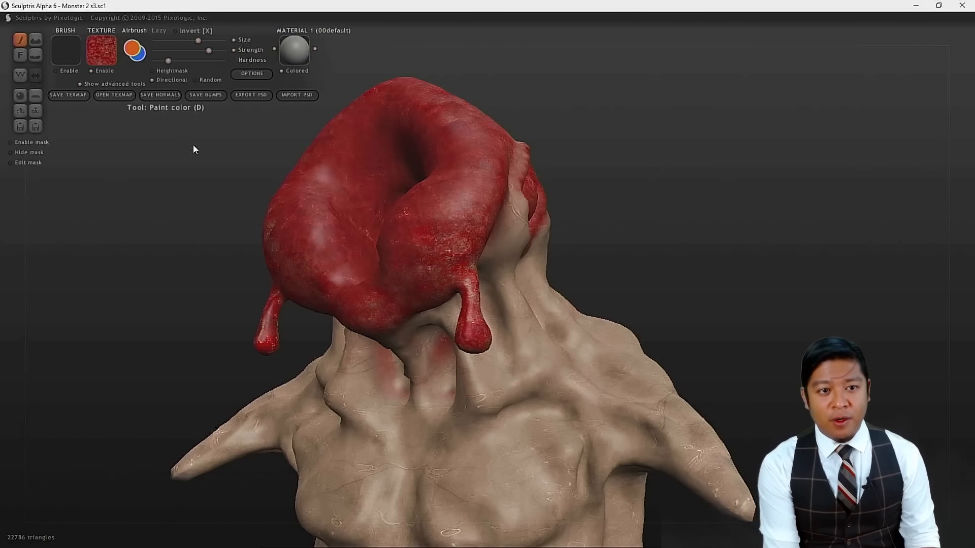
# - Choose the "Gore_SKin - diffuse pale" texture and brush it along the neck folds on one side, from below the eye toward the back
pyautogui.click(102, 56)
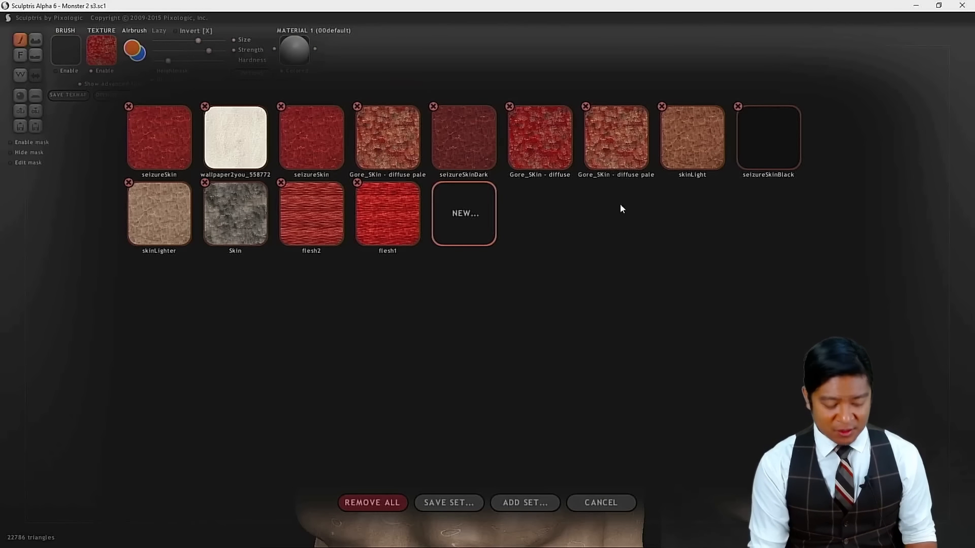
pyautogui.click(604, 170)
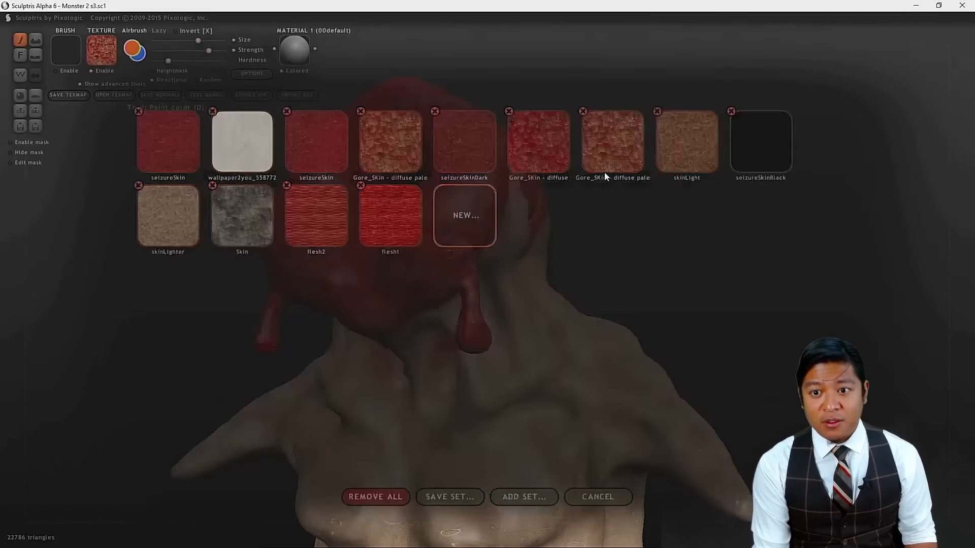
pyautogui.moveTo(506, 318)
pyautogui.mouseDown()
pyautogui.moveTo(496, 268)
pyautogui.moveTo(504, 264)
pyautogui.moveTo(547, 339)
pyautogui.moveTo(542, 361)
pyautogui.moveTo(518, 291)
pyautogui.mouseUp()
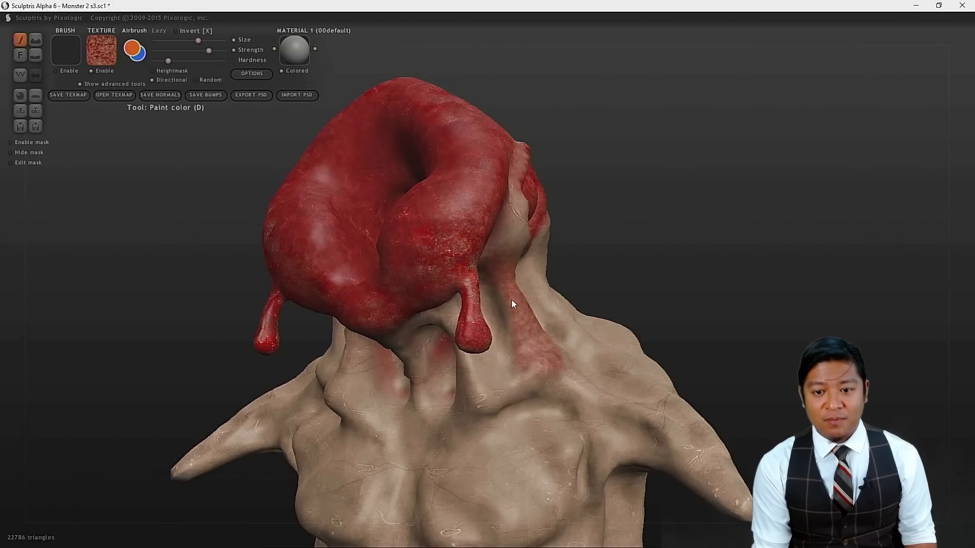
pyautogui.moveTo(769, 255)
pyautogui.mouseDown()
pyautogui.moveTo(610, 280)
pyautogui.moveTo(584, 270)
pyautogui.moveTo(553, 413)
pyautogui.moveTo(540, 425)
pyautogui.mouseUp()
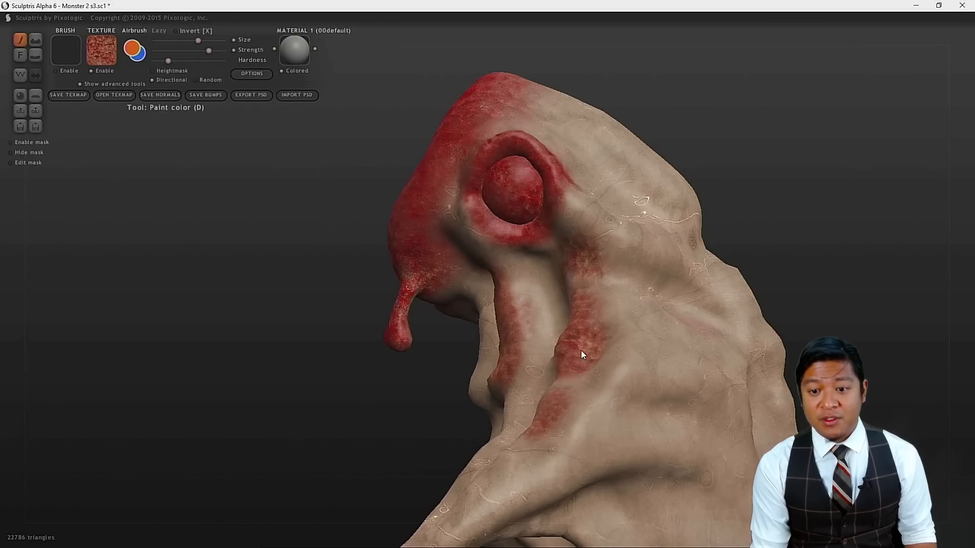
pyautogui.scroll(-4, 592, 284)
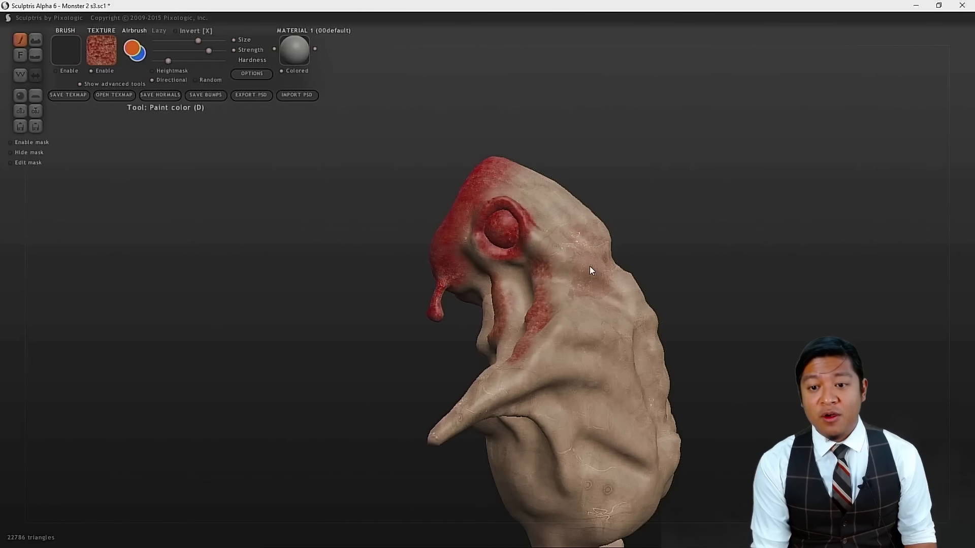
pyautogui.moveTo(558, 262)
pyautogui.mouseDown()
pyautogui.moveTo(551, 256)
pyautogui.moveTo(528, 279)
pyautogui.mouseUp()
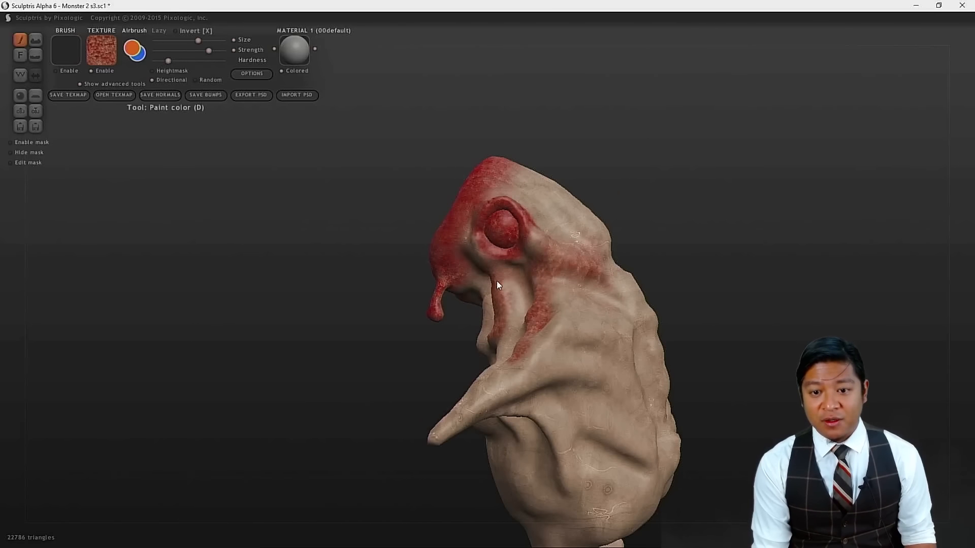
pyautogui.moveTo(496, 364)
pyautogui.mouseDown()
pyautogui.moveTo(509, 386)
pyautogui.moveTo(411, 400)
pyautogui.moveTo(574, 364)
pyautogui.moveTo(583, 349)
pyautogui.moveTo(544, 331)
pyautogui.mouseUp()
# - Brush the pale gore texture down the throat ridges and across the base of the neck at the front
pyautogui.moveTo(479, 338)
pyautogui.mouseDown()
pyautogui.moveTo(472, 293)
pyautogui.moveTo(490, 333)
pyautogui.moveTo(479, 376)
pyautogui.moveTo(459, 302)
pyautogui.moveTo(398, 334)
pyautogui.moveTo(412, 406)
pyautogui.moveTo(366, 421)
pyautogui.mouseUp()
pyautogui.scroll(3, 479, 340)
pyautogui.moveTo(547, 337)
pyautogui.mouseDown()
pyautogui.moveTo(520, 377)
pyautogui.moveTo(595, 400)
pyautogui.moveTo(508, 369)
pyautogui.mouseUp()
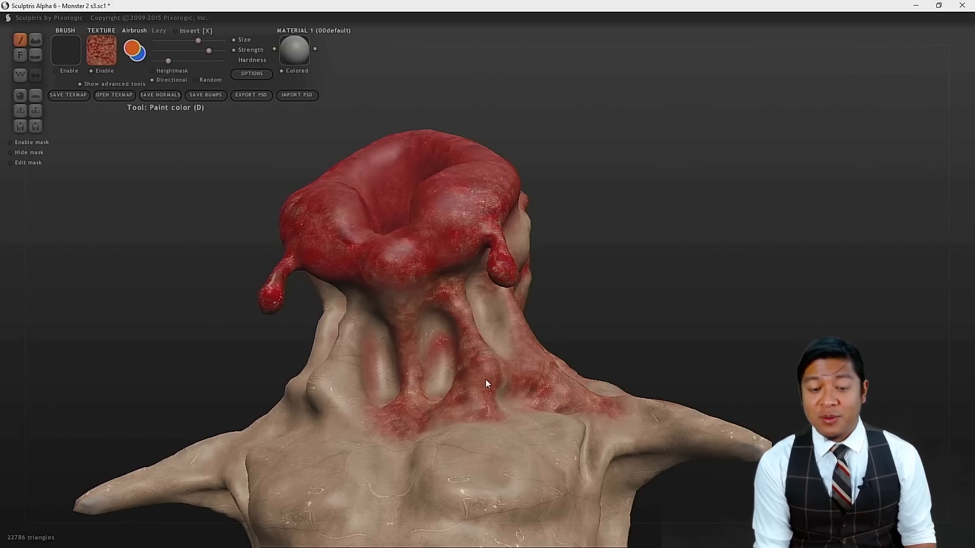
pyautogui.moveTo(182, 381)
pyautogui.mouseDown()
pyautogui.moveTo(144, 361)
pyautogui.moveTo(433, 343)
pyautogui.moveTo(435, 314)
pyautogui.mouseUp()
pyautogui.moveTo(577, 304); pyautogui.dragTo(533, 342)
pyautogui.moveTo(521, 376)
pyautogui.mouseDown()
pyautogui.moveTo(521, 397)
pyautogui.moveTo(503, 397)
pyautogui.mouseUp()
# - Brush the pale gore texture down the opposite side of the neck and from behind that eye toward the nape
pyautogui.moveTo(351, 287)
pyautogui.mouseDown()
pyautogui.moveTo(340, 303)
pyautogui.moveTo(376, 348)
pyautogui.mouseUp()
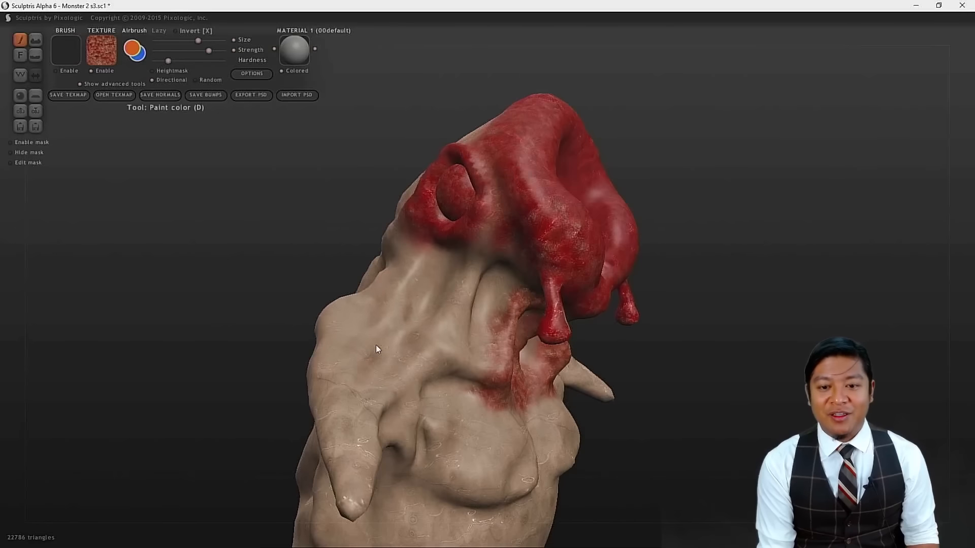
pyautogui.moveTo(469, 282)
pyautogui.mouseDown()
pyautogui.moveTo(449, 318)
pyautogui.moveTo(450, 348)
pyautogui.moveTo(412, 398)
pyautogui.mouseUp()
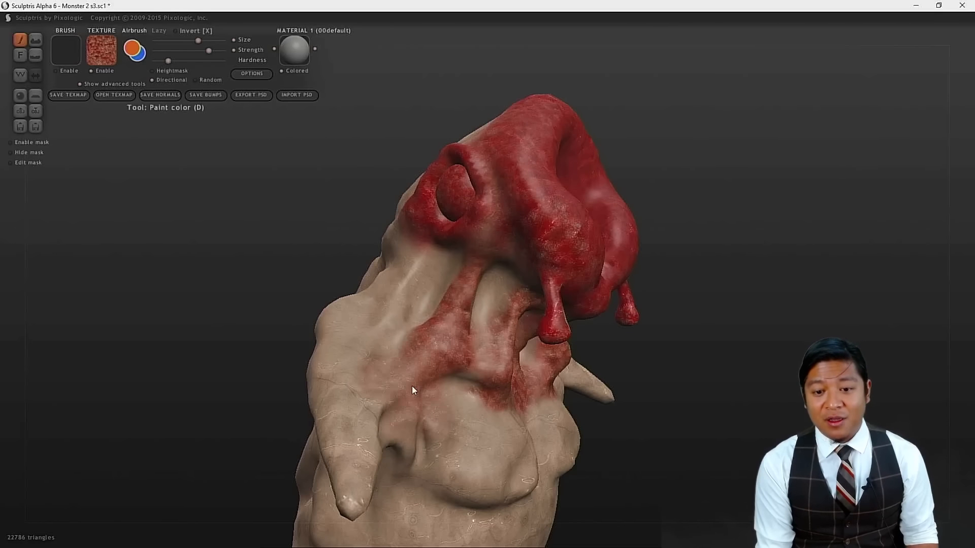
pyautogui.moveTo(228, 372); pyautogui.dragTo(392, 301)
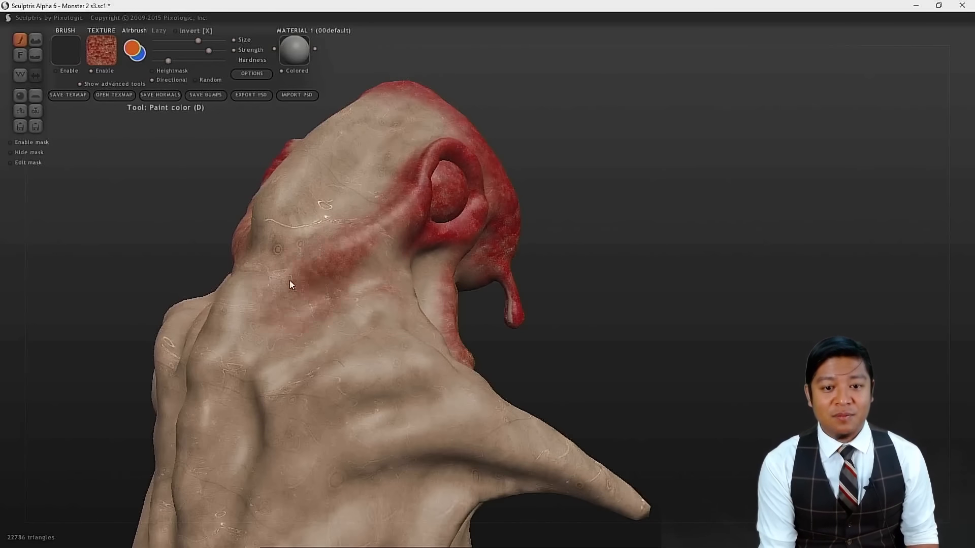
# - Brush the pale gore texture across the nape, down the spine and over the shoulder blades on the monster's back
pyautogui.moveTo(450, 263); pyautogui.dragTo(343, 333)
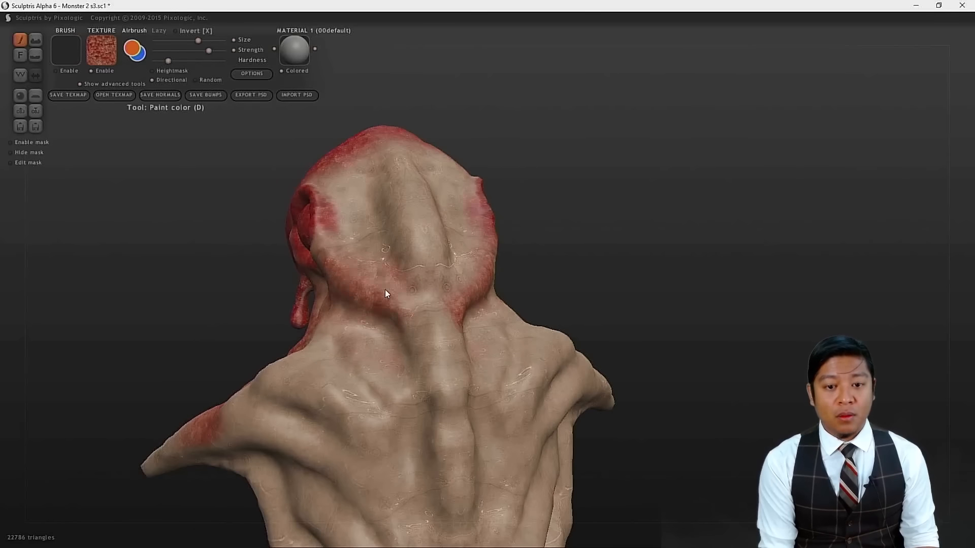
pyautogui.scroll(-3, 442, 205)
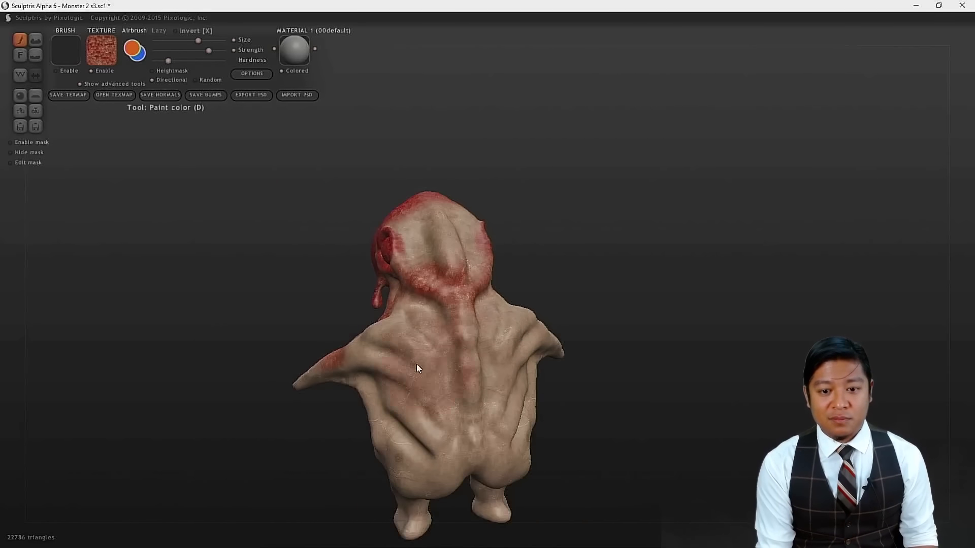
pyautogui.scroll(3, 501, 440)
pyautogui.moveTo(552, 366)
pyautogui.mouseDown()
pyautogui.moveTo(526, 353)
pyautogui.moveTo(518, 392)
pyautogui.moveTo(473, 436)
pyautogui.mouseUp()
pyautogui.scroll(-4, 472, 432)
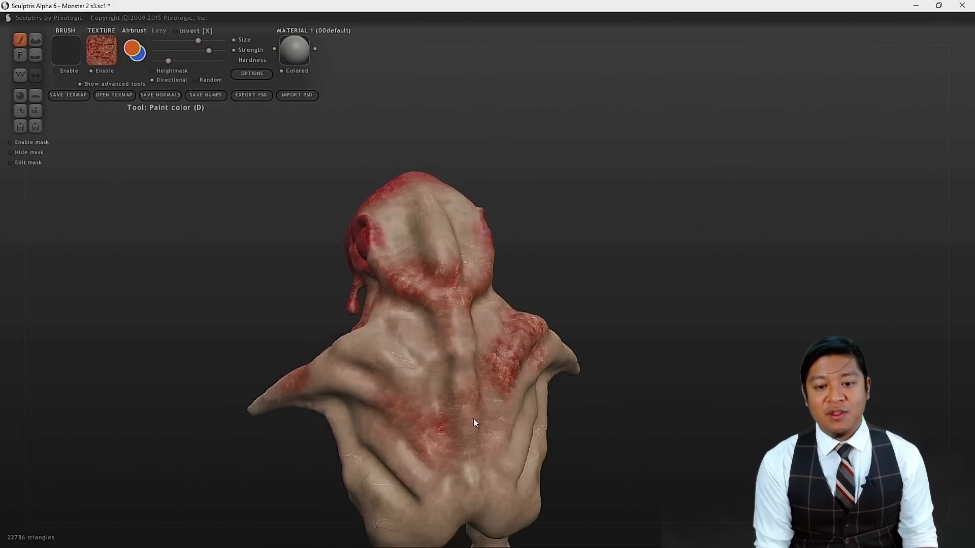
pyautogui.moveTo(427, 334)
pyautogui.mouseDown()
pyautogui.moveTo(447, 391)
pyautogui.moveTo(470, 409)
pyautogui.moveTo(515, 404)
pyautogui.mouseUp()
pyautogui.moveTo(618, 430); pyautogui.dragTo(464, 391)
# - Brush the pale gore texture over the top of one shoulder from the front, blending it into the neck
pyautogui.moveTo(591, 475); pyautogui.dragTo(420, 470)
pyautogui.scroll(4, 455, 360)
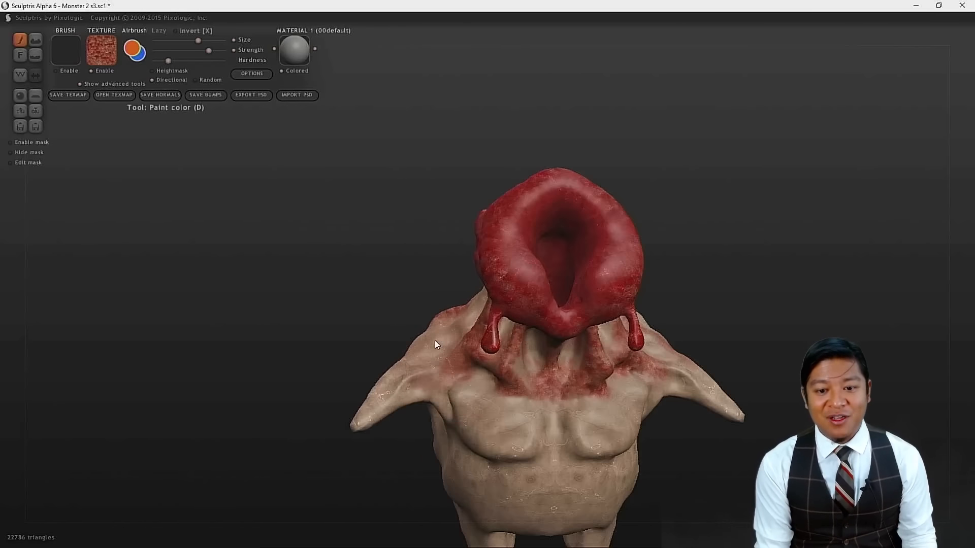
pyautogui.moveTo(343, 358); pyautogui.dragTo(475, 355)
pyautogui.moveTo(689, 488); pyautogui.dragTo(604, 457)
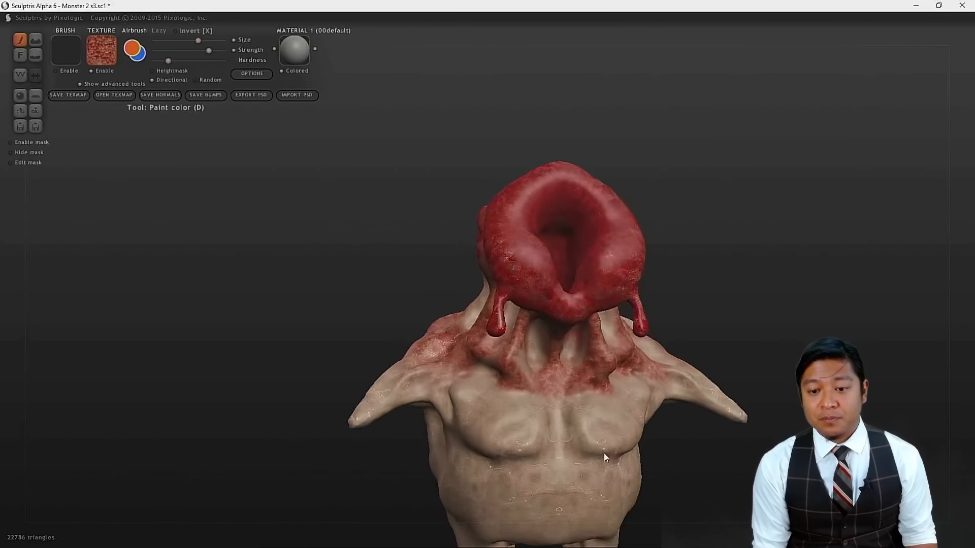
# - Brush the pale gore texture over one side of the chest and across the front of the belly
pyautogui.moveTo(713, 462); pyautogui.dragTo(637, 420)
pyautogui.moveTo(547, 392)
pyautogui.mouseDown()
pyautogui.moveTo(559, 425)
pyautogui.moveTo(539, 434)
pyautogui.mouseUp()
pyautogui.scroll(-2, 523, 427)
pyautogui.moveTo(499, 390)
pyautogui.mouseDown()
pyautogui.moveTo(467, 379)
pyautogui.moveTo(448, 389)
pyautogui.moveTo(475, 422)
pyautogui.mouseUp()
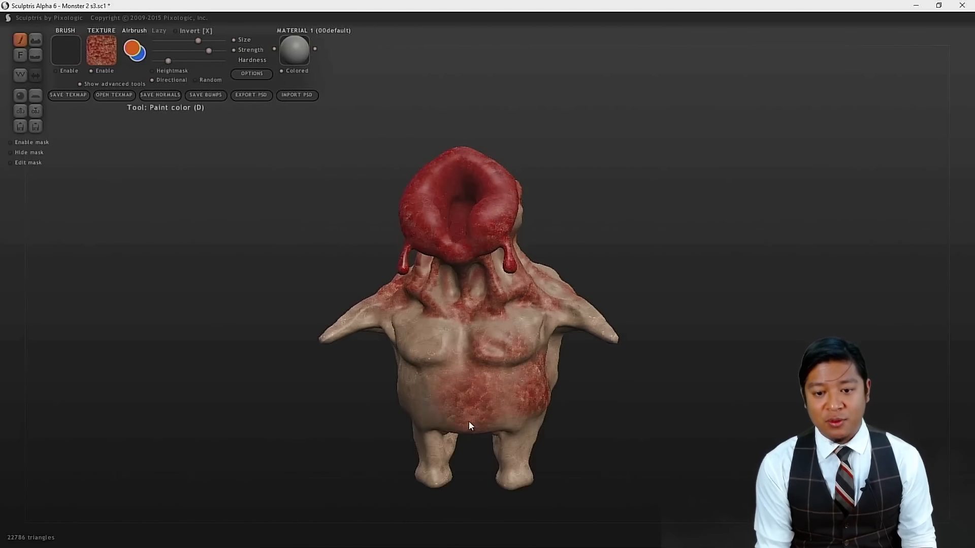
# - Brush the pale gore texture along both arms and into the armpits on the monster's front
pyautogui.moveTo(395, 336)
pyautogui.mouseDown()
pyautogui.moveTo(385, 320)
pyautogui.moveTo(370, 322)
pyautogui.moveTo(321, 348)
pyautogui.moveTo(341, 336)
pyautogui.mouseUp()
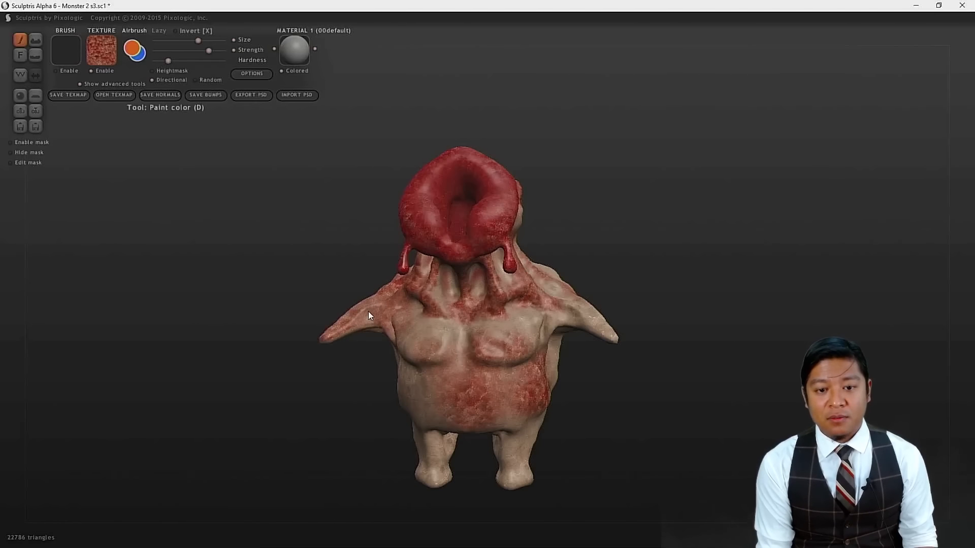
pyautogui.moveTo(605, 317); pyautogui.dragTo(574, 323)
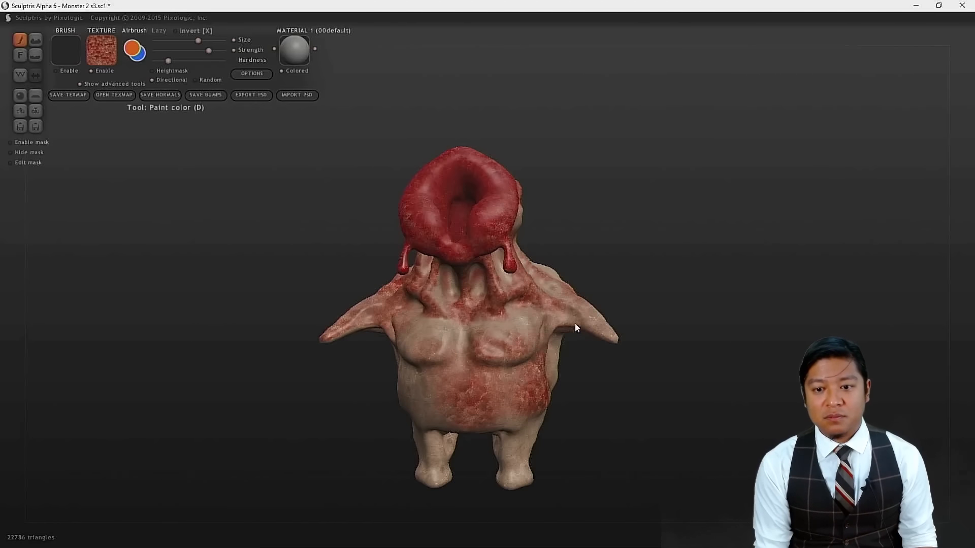
pyautogui.moveTo(591, 404)
pyautogui.mouseDown()
pyautogui.moveTo(570, 306)
pyautogui.moveTo(619, 303)
pyautogui.moveTo(591, 278)
pyautogui.moveTo(569, 303)
pyautogui.mouseUp()
pyautogui.scroll(4, 570, 305)
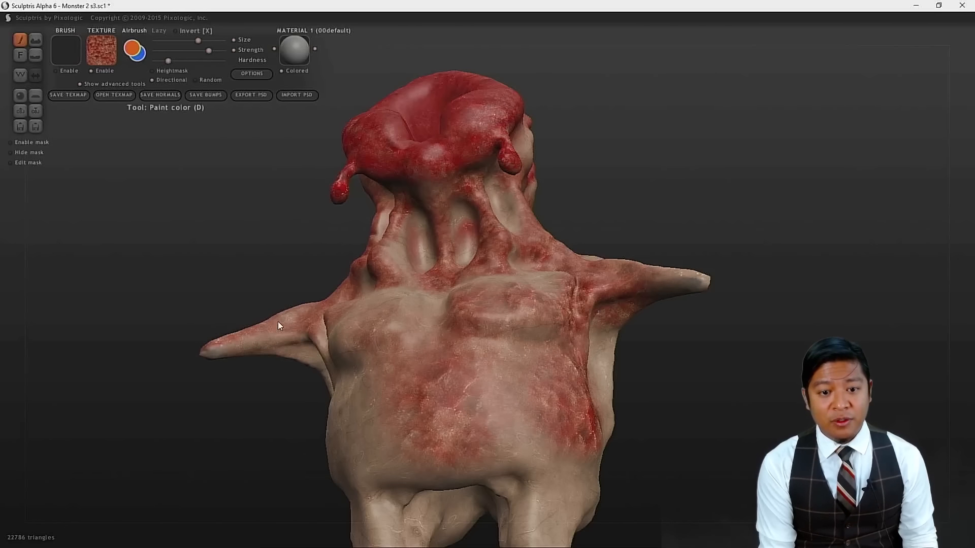
pyautogui.moveTo(239, 442); pyautogui.dragTo(328, 414)
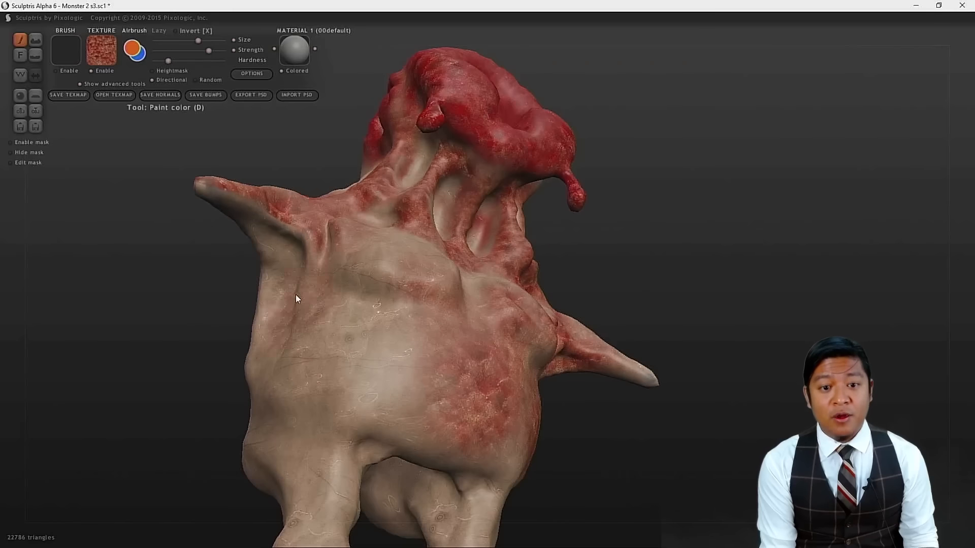
pyautogui.moveTo(330, 228)
pyautogui.mouseDown()
pyautogui.moveTo(307, 288)
pyautogui.moveTo(312, 241)
pyautogui.mouseUp()
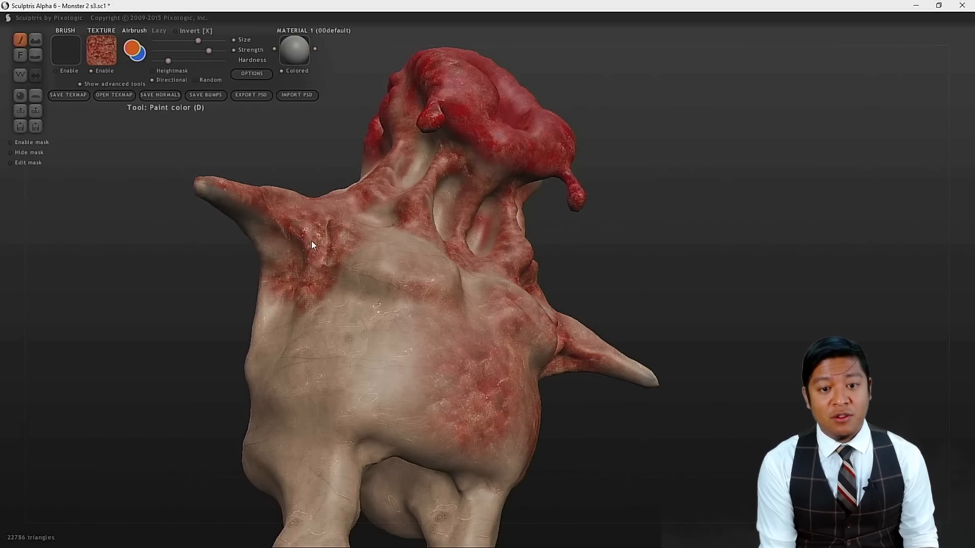
# - Brush the pale gore texture down the monster's flank from beneath the arm to the hip
pyautogui.moveTo(810, 452)
pyautogui.mouseDown()
pyautogui.moveTo(728, 483)
pyautogui.moveTo(671, 440)
pyautogui.mouseUp()
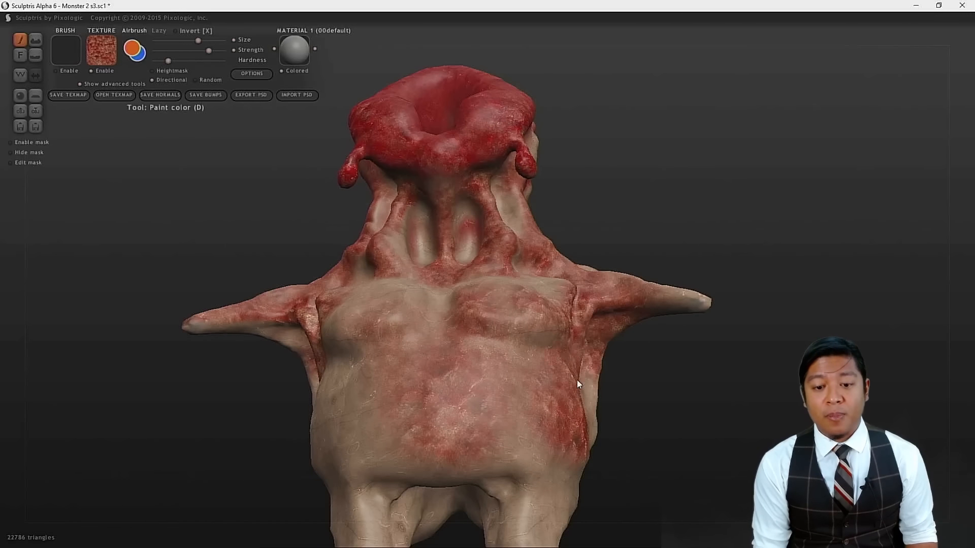
pyautogui.moveTo(213, 450)
pyautogui.keyDown('alt'); pyautogui.mouseDown()
pyautogui.moveTo(277, 339)
pyautogui.moveTo(385, 357)
pyautogui.moveTo(440, 353)
pyautogui.mouseUp(); pyautogui.keyUp('alt')
pyautogui.scroll(-2, 463, 316)
pyautogui.moveTo(467, 303); pyautogui.dragTo(468, 285)
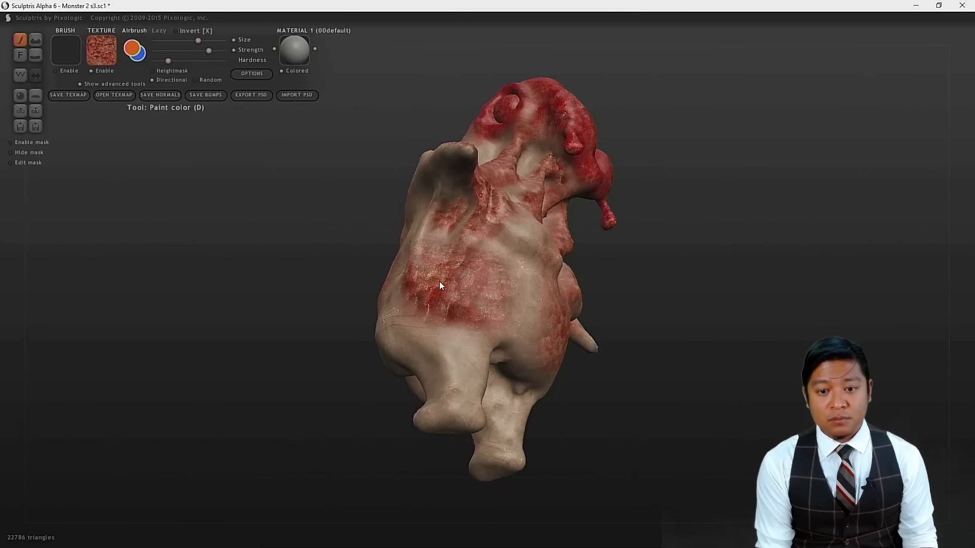
# - Brush the pale gore texture over the buttocks, the lower back and the rear of the shoulder and upper arm
pyautogui.moveTo(334, 420); pyautogui.dragTo(515, 425)
pyautogui.moveTo(478, 271)
pyautogui.mouseDown()
pyautogui.moveTo(480, 302)
pyautogui.moveTo(377, 327)
pyautogui.moveTo(443, 340)
pyautogui.moveTo(420, 291)
pyautogui.moveTo(405, 283)
pyautogui.moveTo(466, 253)
pyautogui.moveTo(516, 255)
pyautogui.mouseUp()
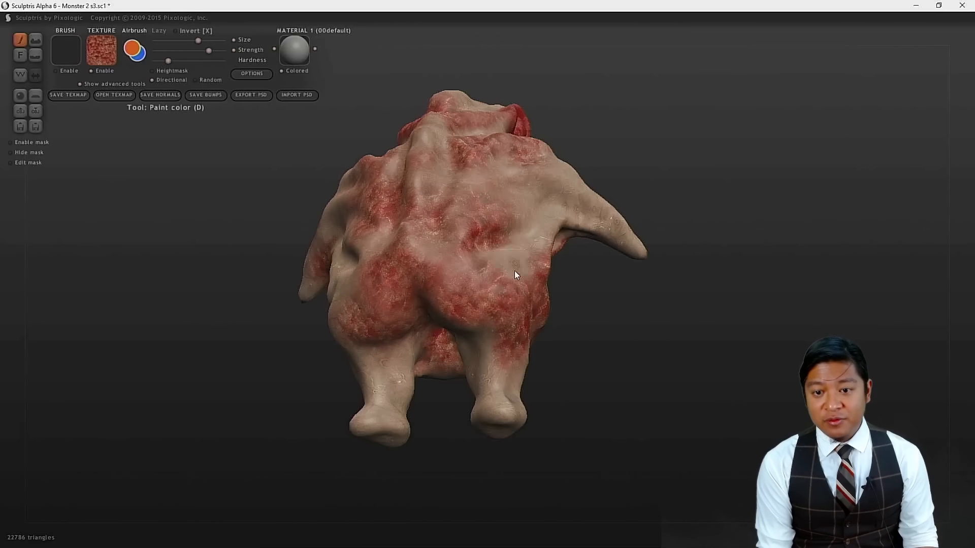
pyautogui.moveTo(594, 386); pyautogui.dragTo(583, 309)
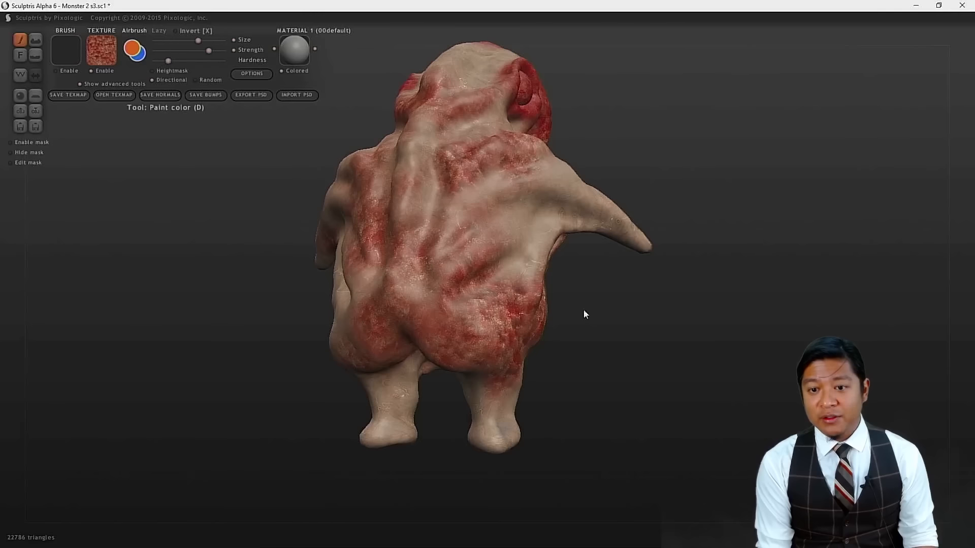
pyautogui.moveTo(525, 210)
pyautogui.mouseDown()
pyautogui.moveTo(467, 276)
pyautogui.moveTo(510, 264)
pyautogui.moveTo(538, 202)
pyautogui.moveTo(567, 200)
pyautogui.moveTo(523, 215)
pyautogui.mouseUp()
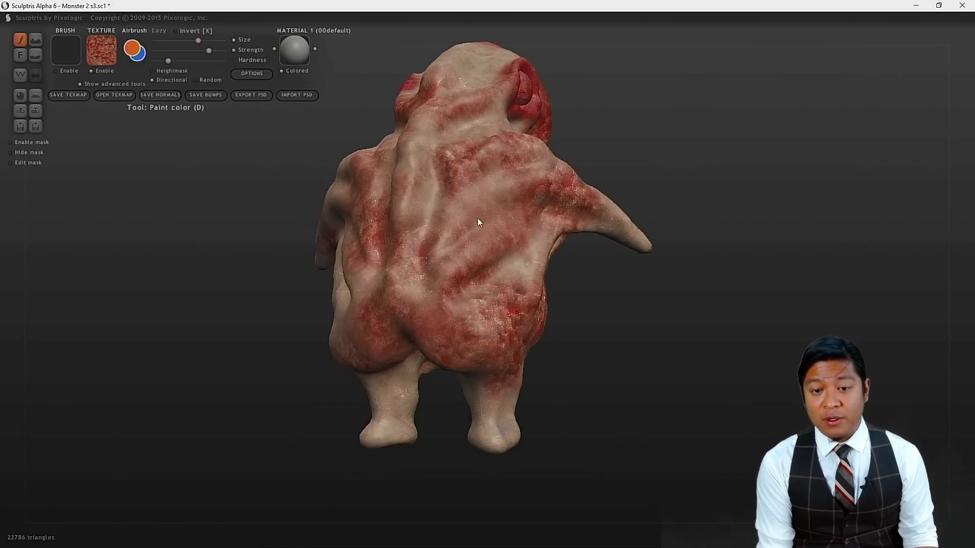
# - Brush the pale gore texture over the opposite side of the back, the hips and the remaining bare belly
pyautogui.moveTo(246, 365); pyautogui.dragTo(405, 341)
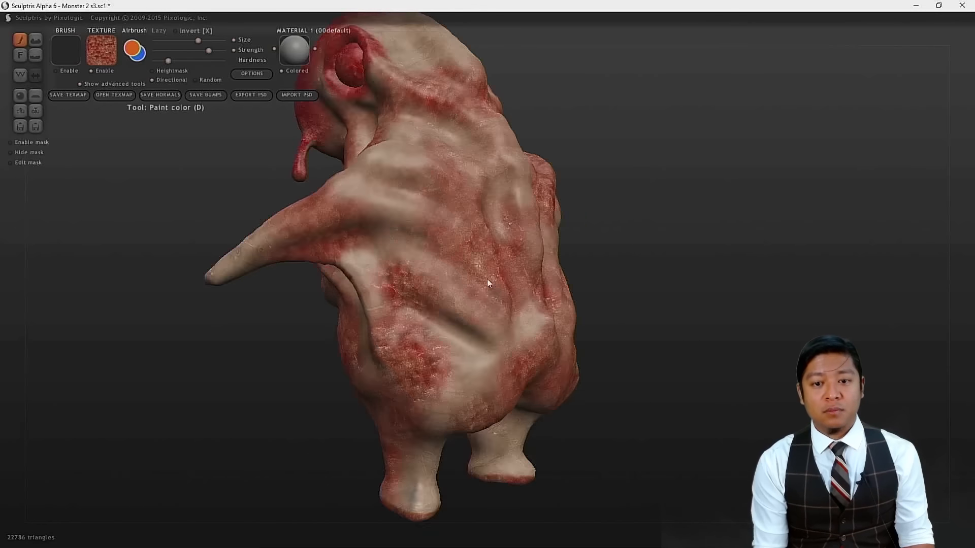
pyautogui.scroll(-4, 487, 278)
pyautogui.moveTo(704, 333); pyautogui.dragTo(301, 360)
pyautogui.scroll(4, 419, 304)
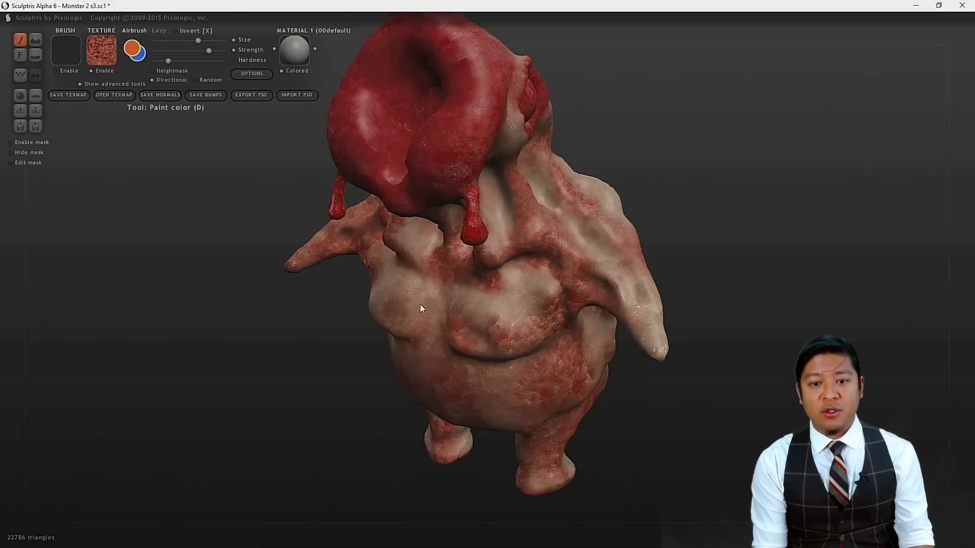
pyautogui.scroll(-3, 576, 281)
pyautogui.moveTo(700, 363); pyautogui.dragTo(775, 387)
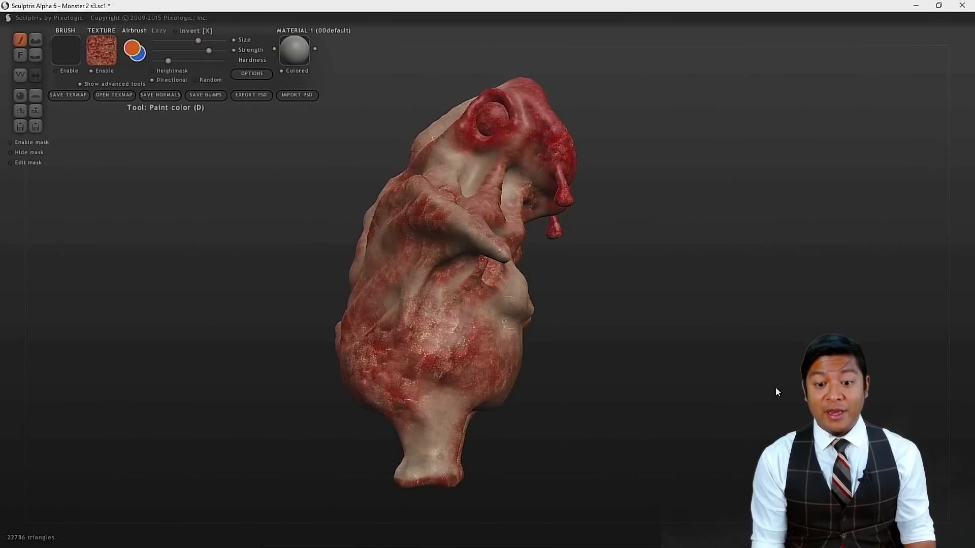
# - Brush the pale gore texture around the edges and backs of both feet
pyautogui.moveTo(515, 495); pyautogui.dragTo(639, 428)
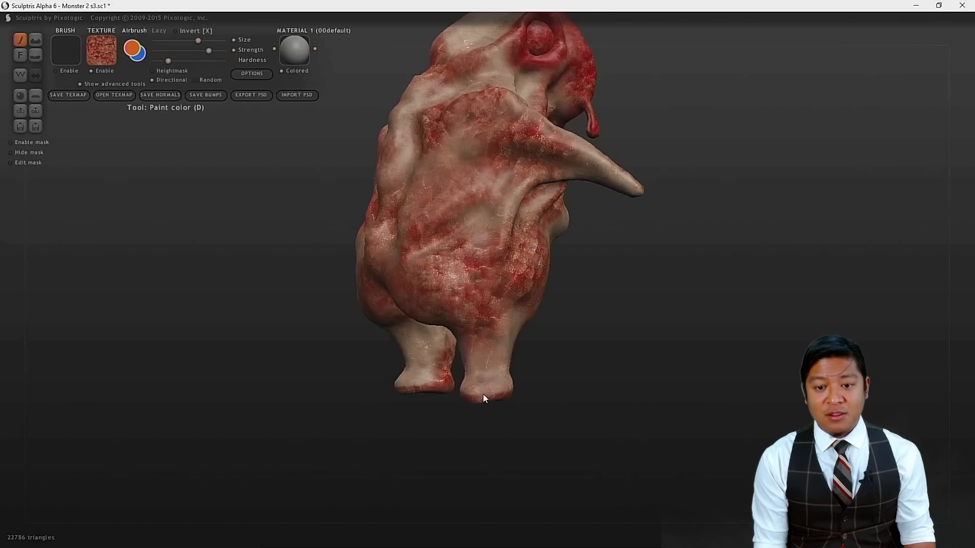
pyautogui.moveTo(492, 394); pyautogui.dragTo(500, 391)
pyautogui.moveTo(433, 466)
pyautogui.mouseDown()
pyautogui.moveTo(548, 455)
pyautogui.moveTo(482, 416)
pyautogui.moveTo(481, 387)
pyautogui.mouseUp()
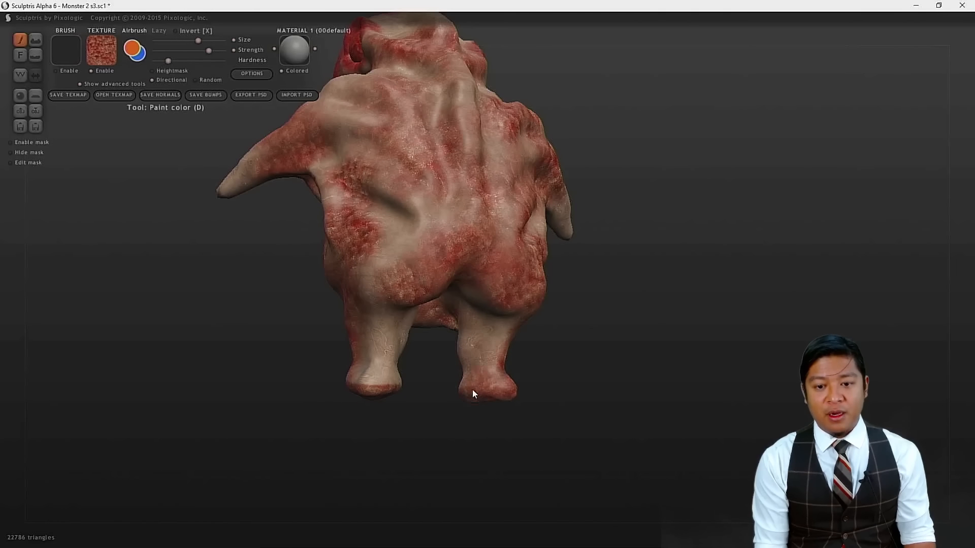
pyautogui.moveTo(360, 388)
pyautogui.mouseDown()
pyautogui.moveTo(356, 379)
pyautogui.moveTo(390, 386)
pyautogui.mouseUp()
pyautogui.moveTo(430, 428)
pyautogui.mouseDown()
pyautogui.moveTo(388, 434)
pyautogui.moveTo(350, 403)
pyautogui.moveTo(428, 398)
pyautogui.moveTo(420, 412)
pyautogui.mouseUp()
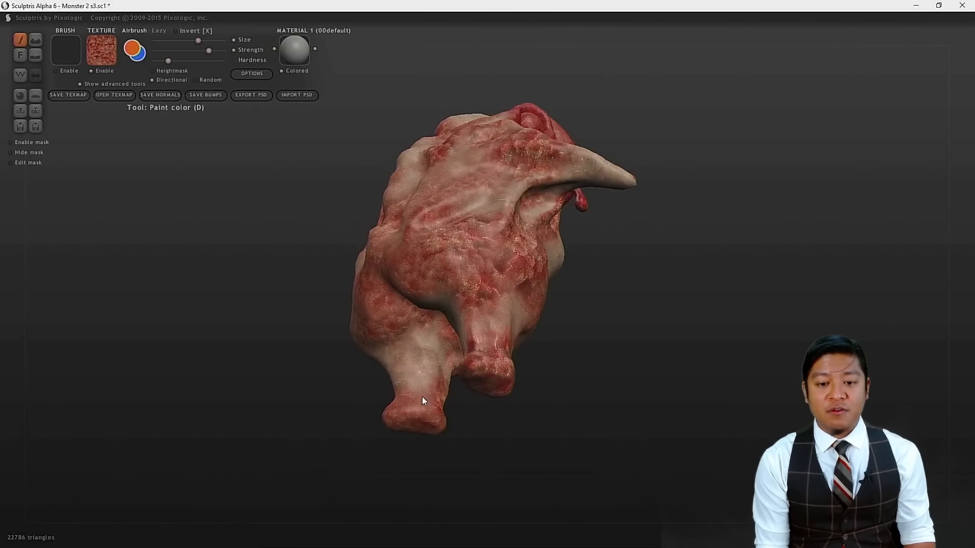
# - Brush the pale gore texture over the soles, the lower legs and the undersides of the arms
pyautogui.moveTo(410, 488); pyautogui.dragTo(431, 482)
pyautogui.moveTo(626, 509)
pyautogui.mouseDown()
pyautogui.moveTo(523, 402)
pyautogui.moveTo(524, 439)
pyautogui.moveTo(535, 422)
pyautogui.moveTo(463, 418)
pyautogui.moveTo(485, 379)
pyautogui.moveTo(503, 375)
pyautogui.moveTo(477, 387)
pyautogui.moveTo(440, 340)
pyautogui.moveTo(450, 336)
pyautogui.mouseUp()
pyautogui.moveTo(505, 390); pyautogui.dragTo(490, 364)
pyautogui.moveTo(390, 429)
pyautogui.mouseDown()
pyautogui.moveTo(609, 446)
pyautogui.moveTo(592, 464)
pyautogui.moveTo(586, 450)
pyautogui.mouseUp()
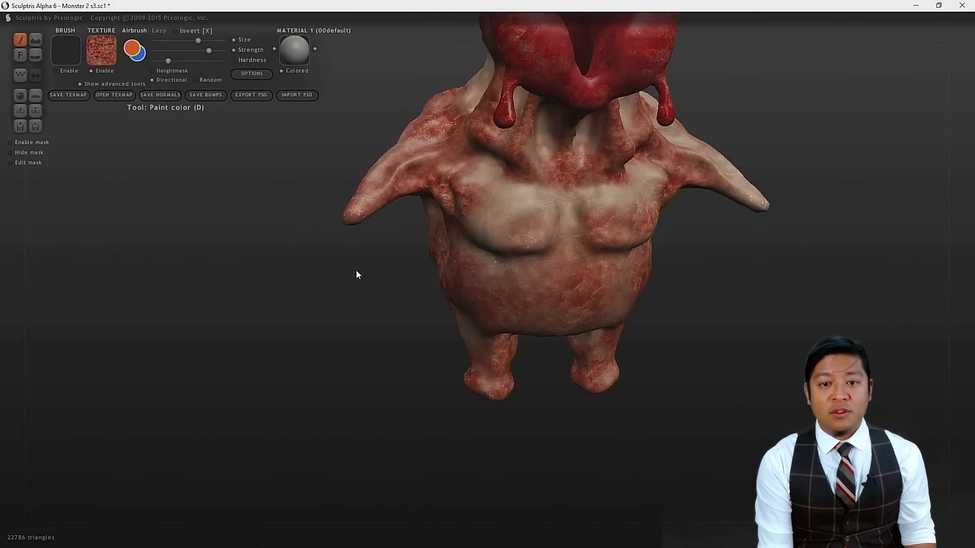
pyautogui.moveTo(386, 301); pyautogui.dragTo(400, 191)
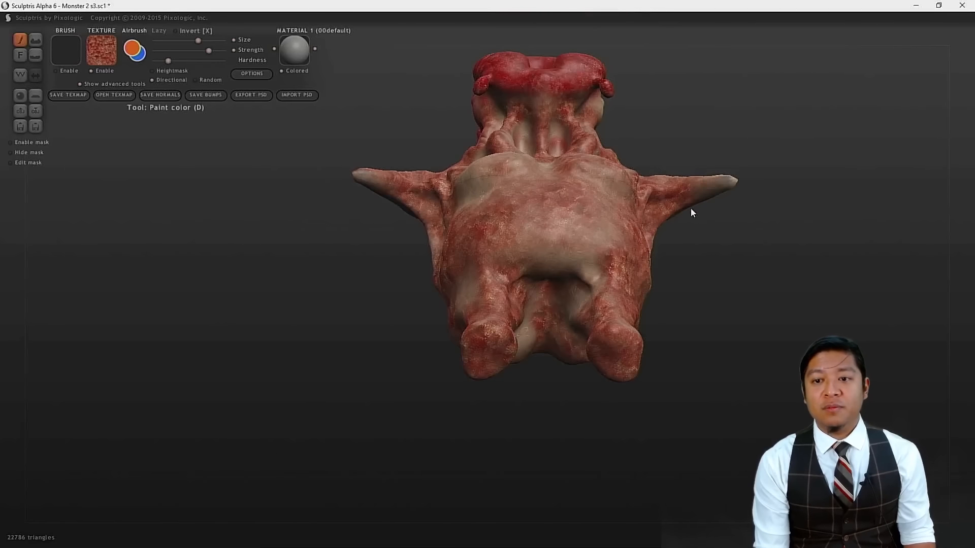
pyautogui.click(659, 197)
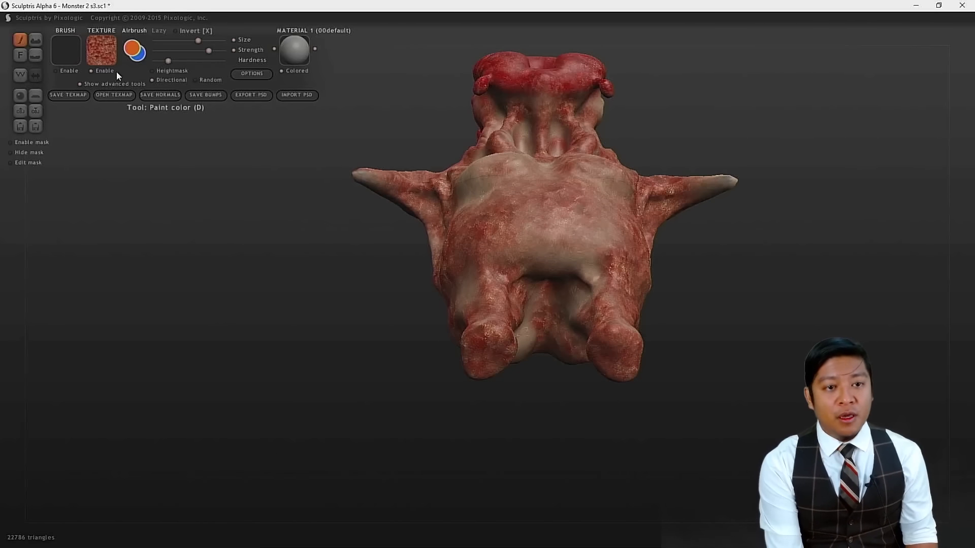
# - Switch to the skinLighter texture and brush it over the tips of the arms
pyautogui.click(98, 53)
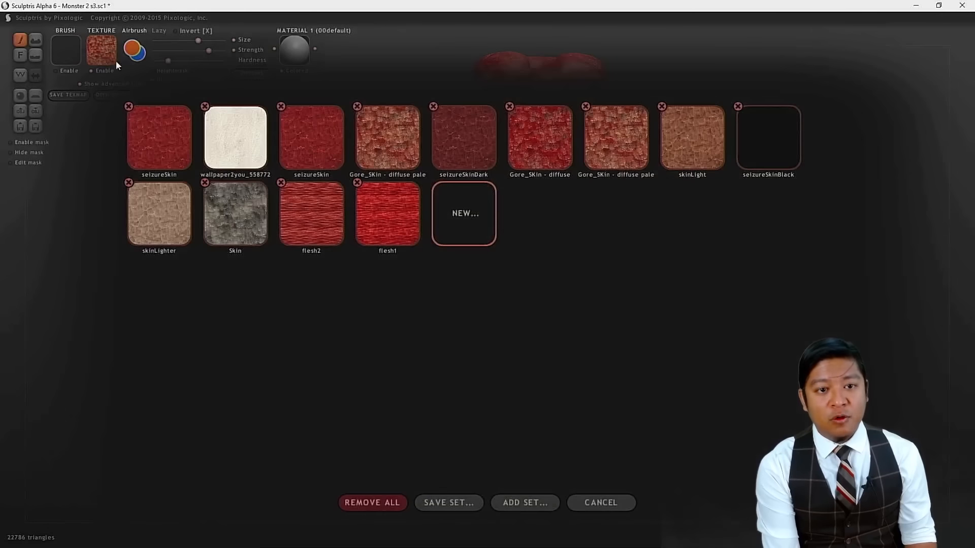
pyautogui.click(163, 237)
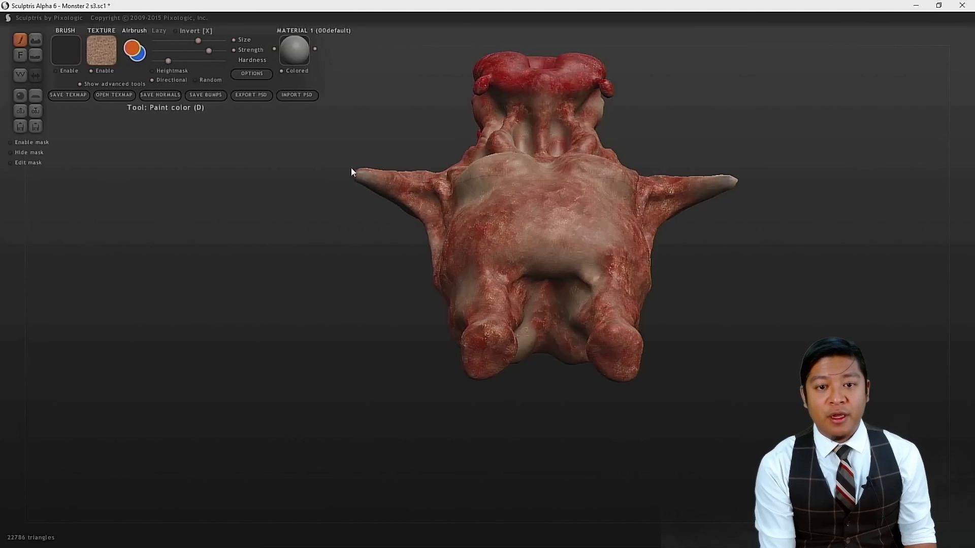
pyautogui.moveTo(322, 235)
pyautogui.mouseDown()
pyautogui.moveTo(344, 331)
pyautogui.moveTo(340, 248)
pyautogui.moveTo(354, 200)
pyautogui.mouseUp()
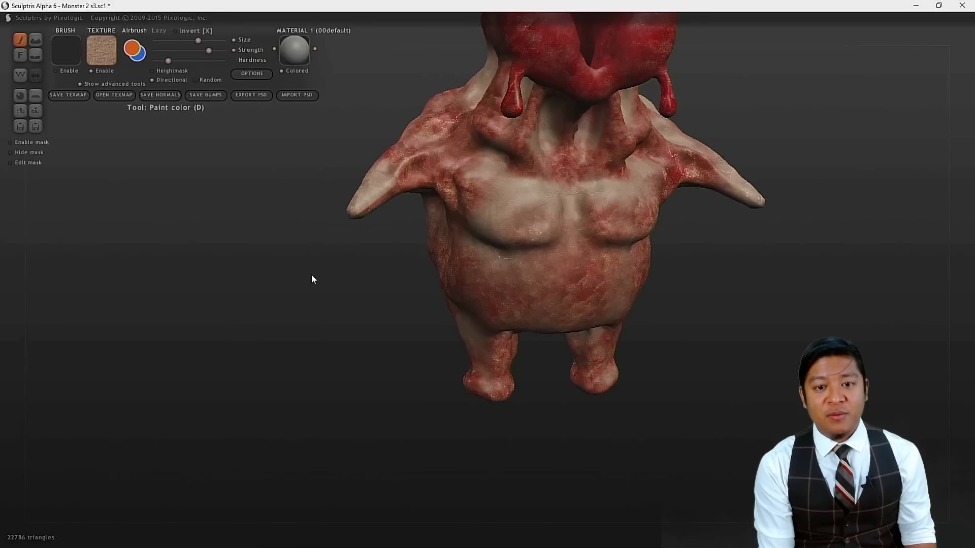
pyautogui.moveTo(337, 287); pyautogui.dragTo(575, 263)
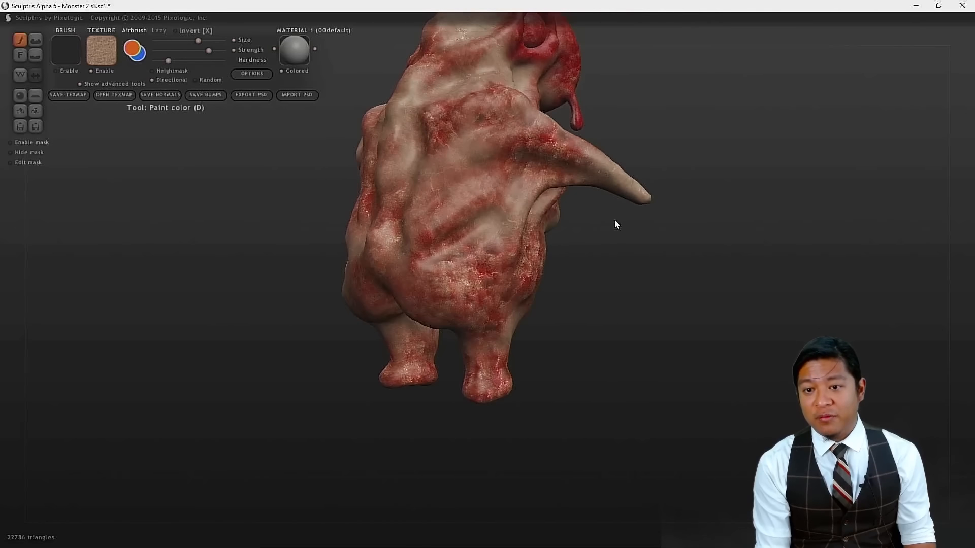
# - Blend the skinLighter texture over the arm tips from the front and underneath, and save the sculpt
pyautogui.moveTo(675, 306); pyautogui.dragTo(435, 350)
pyautogui.moveTo(736, 331); pyautogui.dragTo(703, 309)
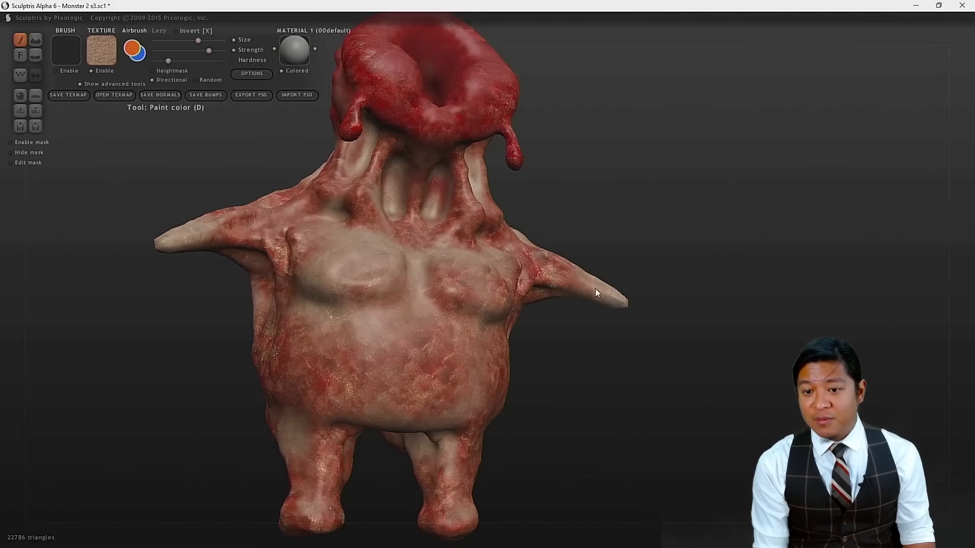
pyautogui.moveTo(613, 350); pyautogui.dragTo(604, 327)
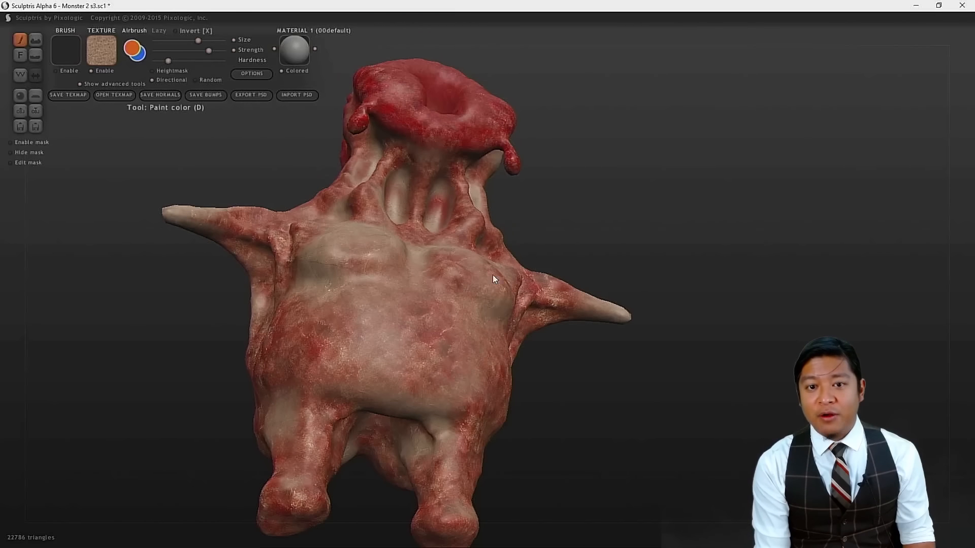
pyautogui.moveTo(576, 148); pyautogui.dragTo(513, 163)
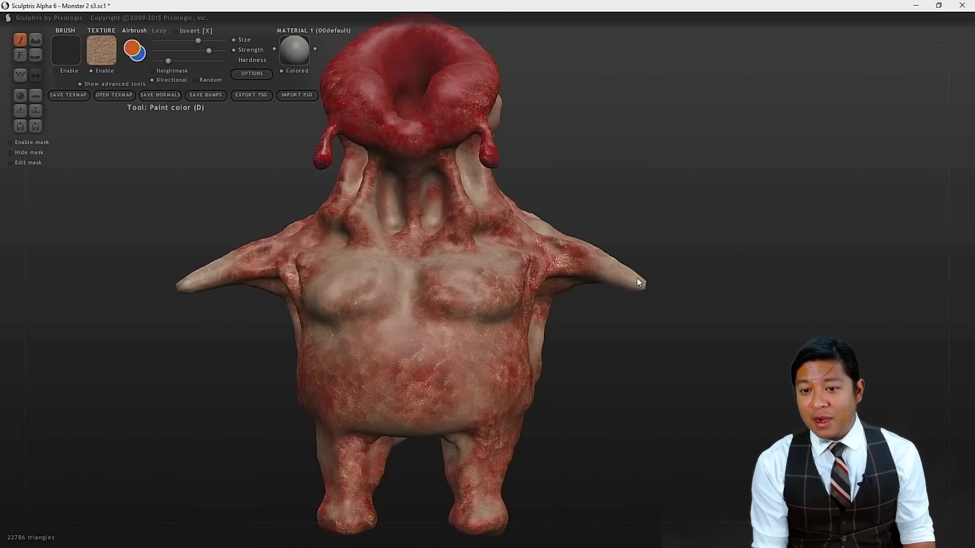
pyautogui.moveTo(623, 336); pyautogui.dragTo(629, 289)
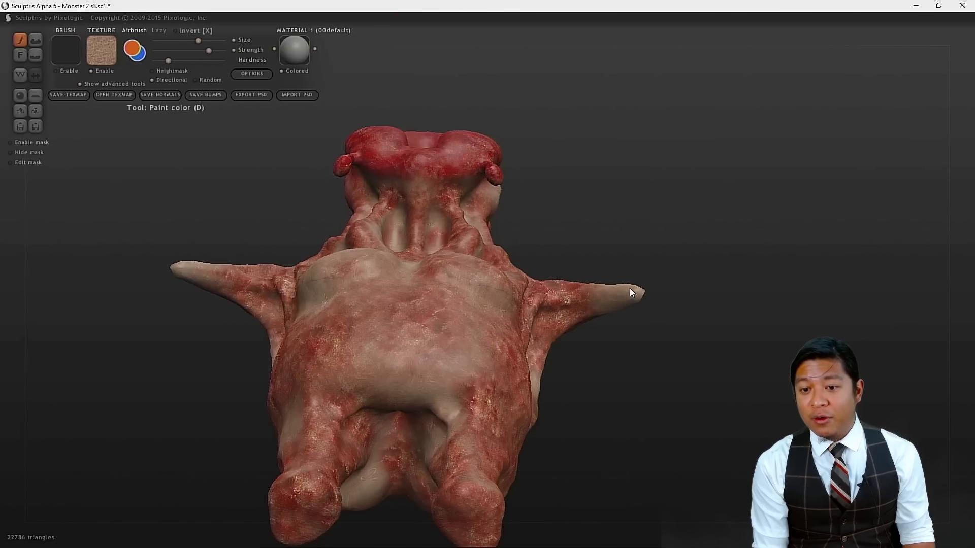
pyautogui.moveTo(626, 338); pyautogui.dragTo(632, 375)
pyautogui.hotkey('ctrl', 's')
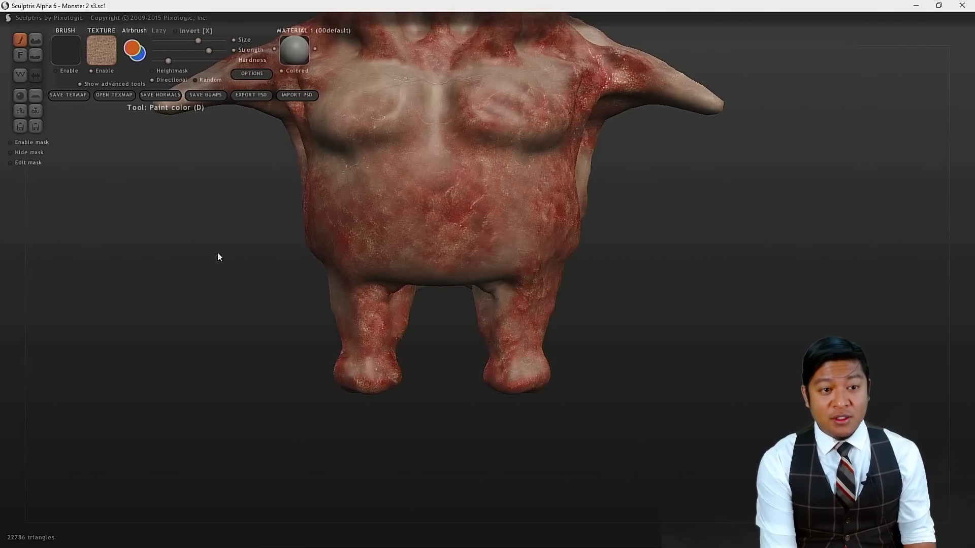
# - Switch to the redder Gore_SKin - diffuse texture and brush it over the feet and shins from the front
pyautogui.click(107, 47)
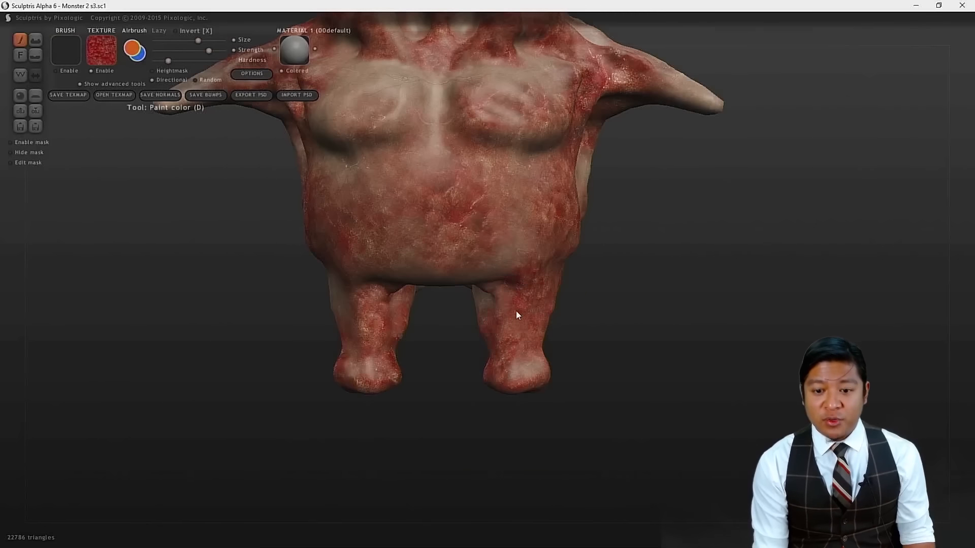
pyautogui.moveTo(516, 311); pyautogui.dragTo(516, 364)
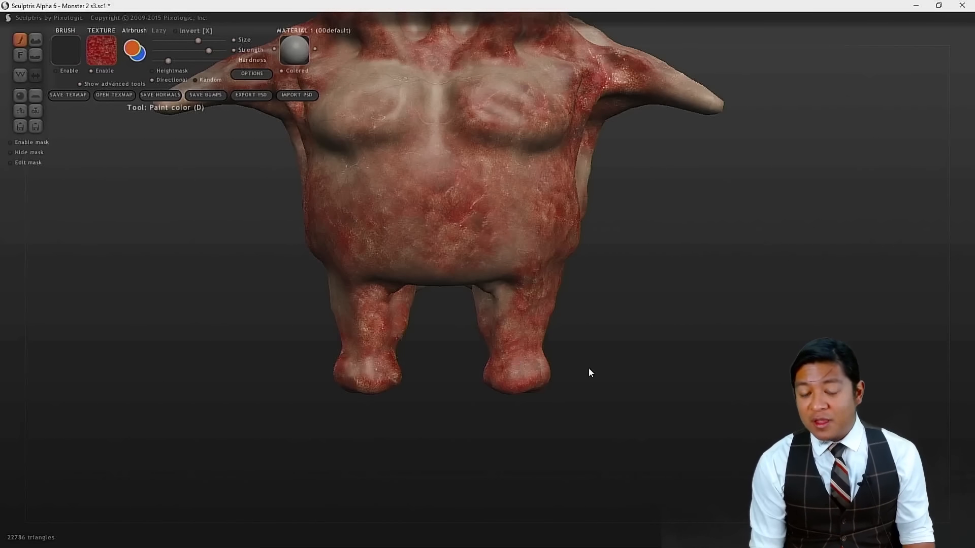
pyautogui.moveTo(601, 468)
pyautogui.mouseDown()
pyautogui.moveTo(579, 421)
pyautogui.moveTo(577, 376)
pyautogui.mouseUp()
pyautogui.moveTo(533, 335)
pyautogui.mouseDown()
pyautogui.moveTo(520, 324)
pyautogui.moveTo(510, 330)
pyautogui.mouseUp()
pyautogui.moveTo(368, 350)
pyautogui.mouseDown()
pyautogui.moveTo(356, 352)
pyautogui.moveTo(355, 337)
pyautogui.mouseUp()
pyautogui.moveTo(304, 436)
pyautogui.mouseDown()
pyautogui.moveTo(298, 463)
pyautogui.moveTo(423, 518)
pyautogui.moveTo(429, 465)
pyautogui.mouseUp()
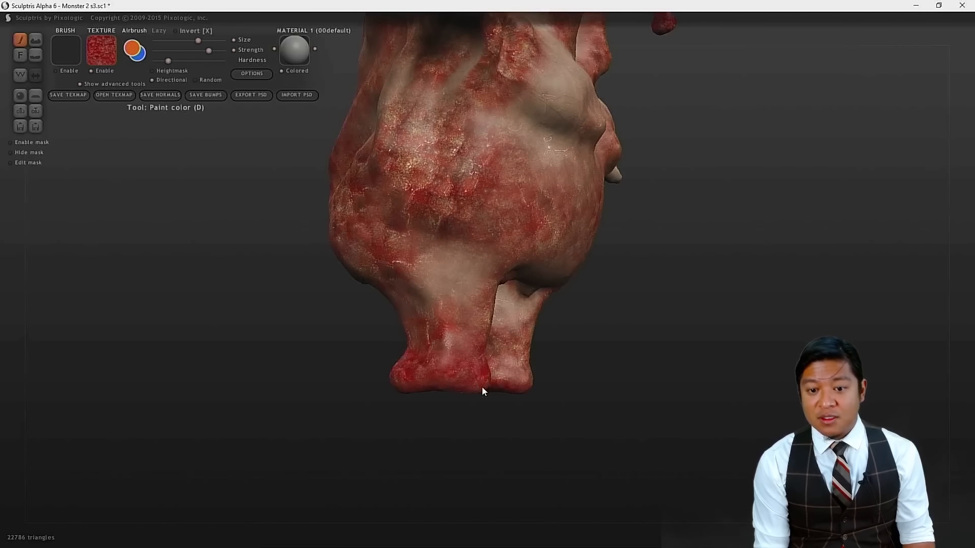
# - Brush the red gore texture around the sides, heels and soles of both feet
pyautogui.moveTo(566, 453); pyautogui.dragTo(368, 424)
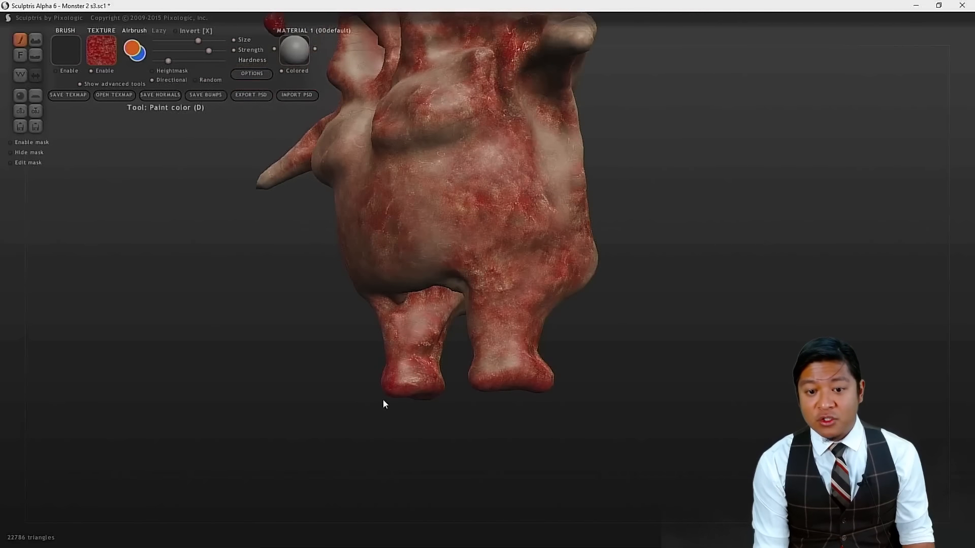
pyautogui.moveTo(477, 450); pyautogui.dragTo(365, 440)
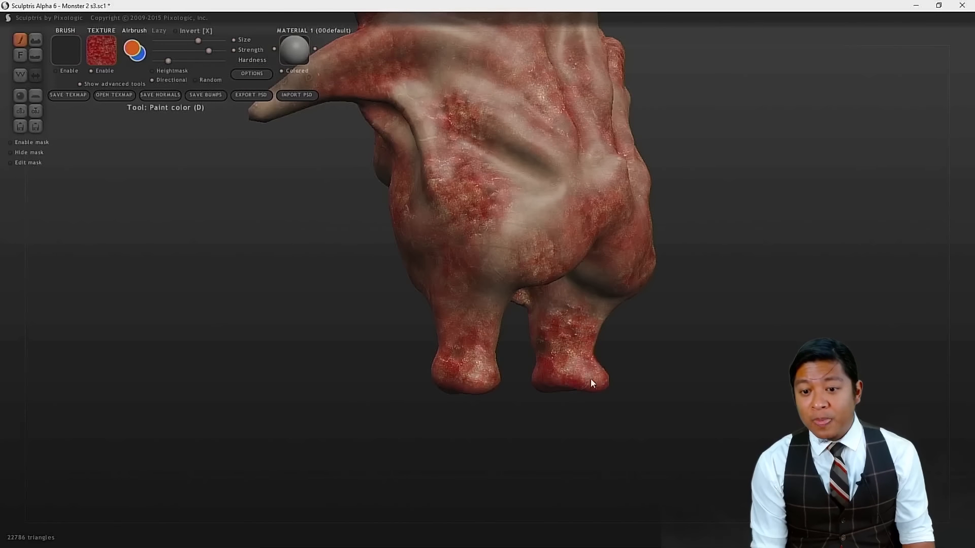
pyautogui.moveTo(599, 383); pyautogui.dragTo(443, 384)
pyautogui.moveTo(473, 429)
pyautogui.mouseDown()
pyautogui.moveTo(431, 390)
pyautogui.moveTo(452, 369)
pyautogui.mouseUp()
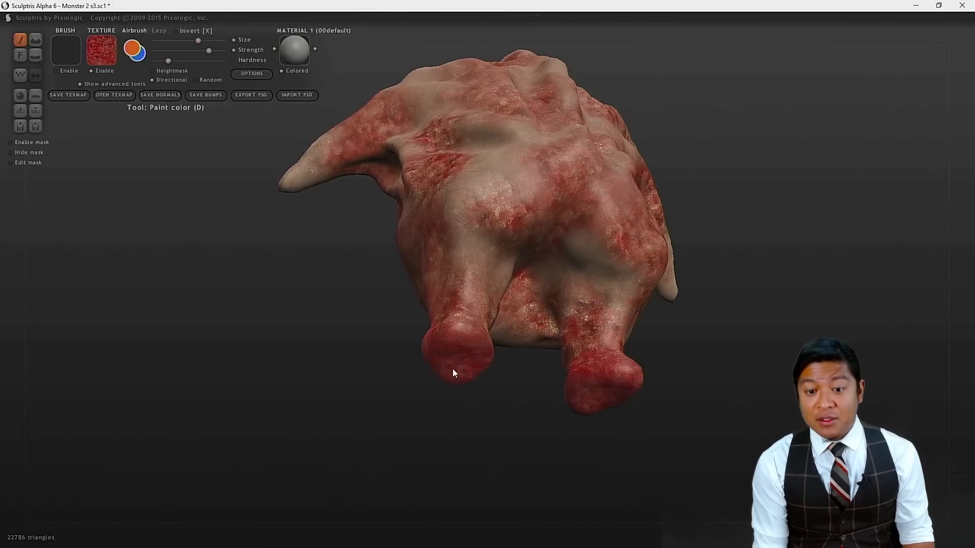
# - Brush more of the red Gore_SKin - diffuse texture over the sides and fronts of both feet
pyautogui.moveTo(503, 386); pyautogui.dragTo(595, 446)
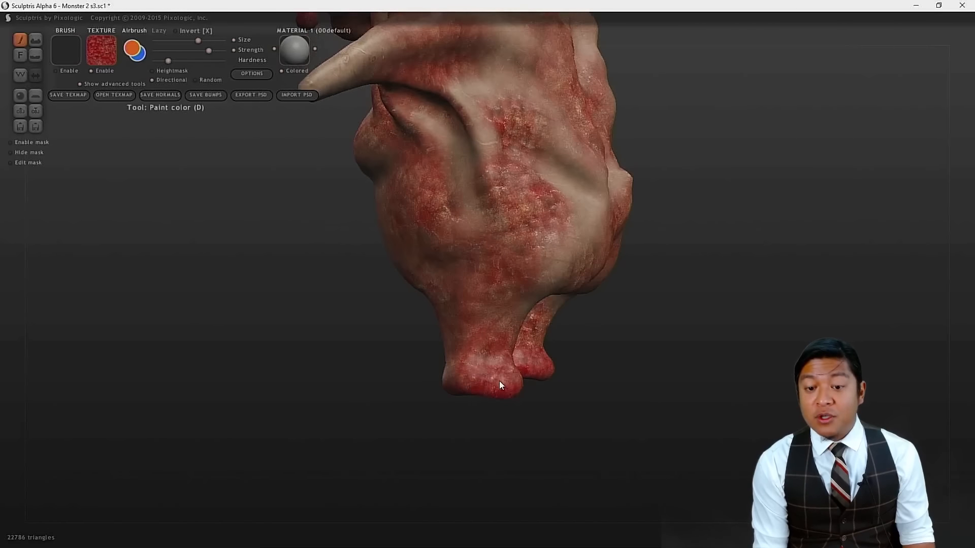
pyautogui.moveTo(448, 403); pyautogui.dragTo(531, 382)
pyautogui.moveTo(470, 404); pyautogui.dragTo(573, 409)
pyautogui.moveTo(501, 386); pyautogui.dragTo(472, 380)
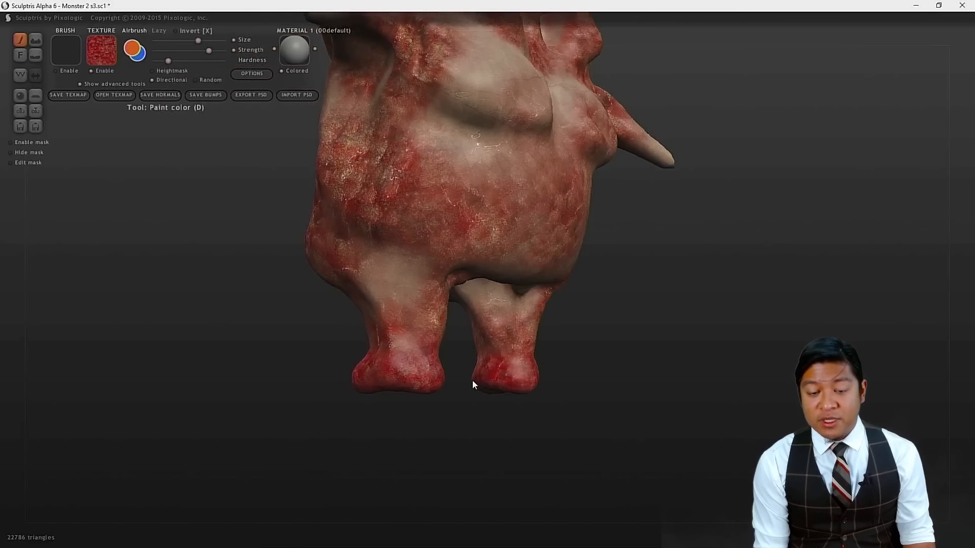
pyautogui.moveTo(439, 425); pyautogui.dragTo(545, 397)
pyautogui.moveTo(487, 373)
pyautogui.mouseDown()
pyautogui.moveTo(468, 370)
pyautogui.moveTo(479, 391)
pyautogui.moveTo(429, 386)
pyautogui.moveTo(406, 403)
pyautogui.moveTo(572, 406)
pyautogui.moveTo(461, 368)
pyautogui.mouseUp()
pyautogui.moveTo(435, 398); pyautogui.dragTo(598, 403)
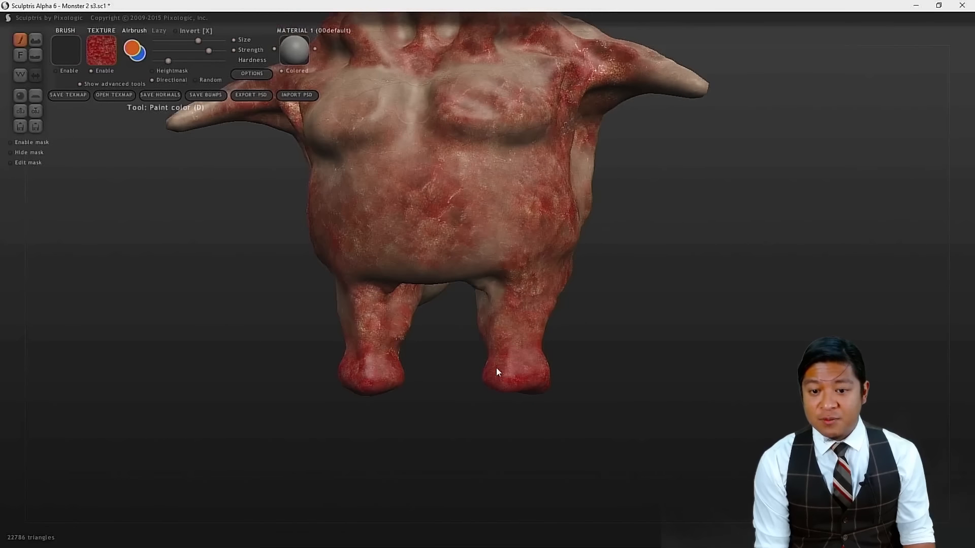
pyautogui.moveTo(495, 378); pyautogui.dragTo(498, 377)
pyautogui.moveTo(452, 409); pyautogui.dragTo(525, 402)
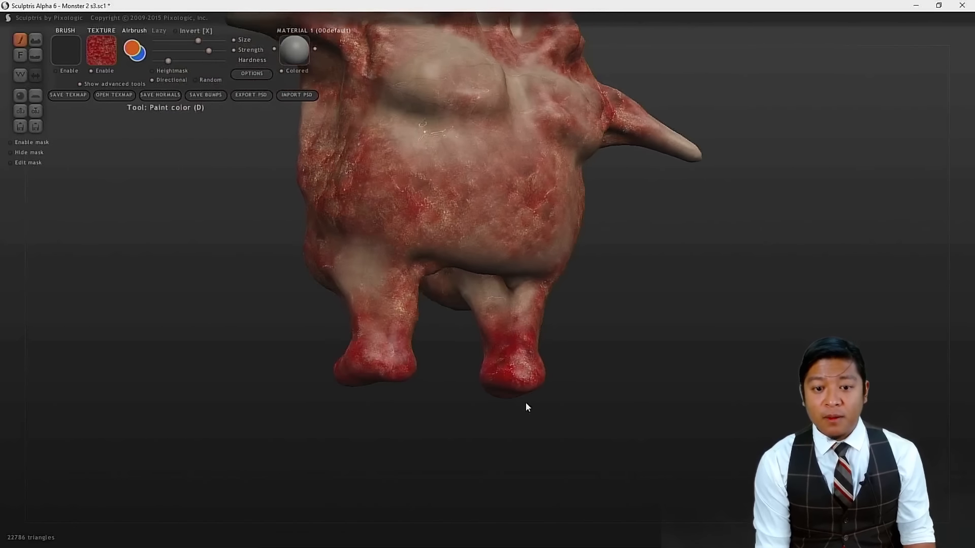
# - Work the red gore texture up around the ankles of both feet to blend them into the legs
pyautogui.moveTo(375, 374)
pyautogui.mouseDown()
pyautogui.moveTo(357, 365)
pyautogui.moveTo(359, 352)
pyautogui.moveTo(388, 345)
pyautogui.mouseUp()
pyautogui.moveTo(458, 434)
pyautogui.mouseDown()
pyautogui.moveTo(386, 443)
pyautogui.moveTo(349, 407)
pyautogui.mouseUp()
pyautogui.moveTo(395, 385); pyautogui.dragTo(395, 383)
pyautogui.moveTo(504, 450)
pyautogui.mouseDown()
pyautogui.moveTo(415, 450)
pyautogui.moveTo(475, 427)
pyautogui.mouseUp()
pyautogui.moveTo(573, 407); pyautogui.dragTo(711, 467)
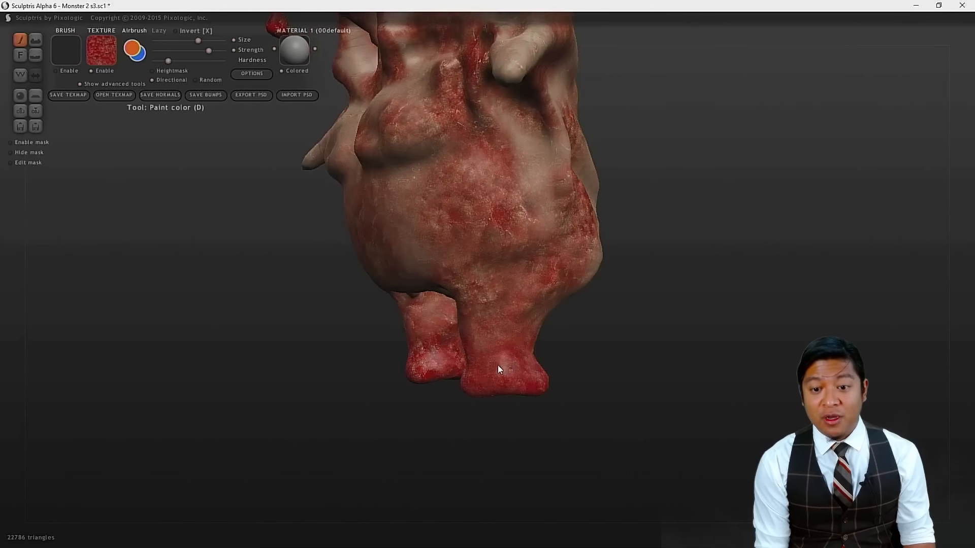
pyautogui.moveTo(498, 366); pyautogui.dragTo(498, 361)
pyautogui.moveTo(466, 413); pyautogui.dragTo(599, 387)
pyautogui.moveTo(500, 359)
pyautogui.mouseDown()
pyautogui.moveTo(493, 319)
pyautogui.moveTo(511, 370)
pyautogui.moveTo(475, 378)
pyautogui.mouseUp()
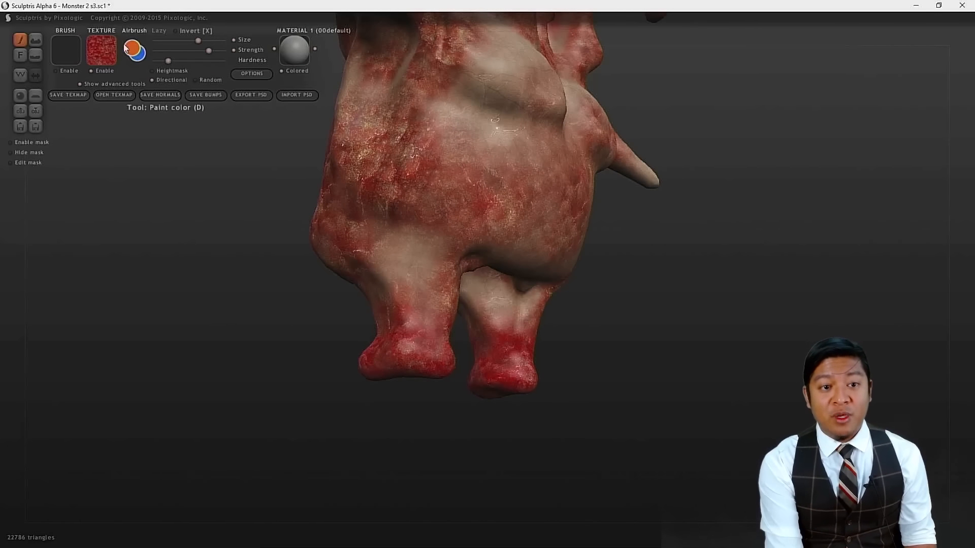
# - Switch to the seizureSkin texture, brush it over the feet and soles, and save the sculpt
pyautogui.click(102, 60)
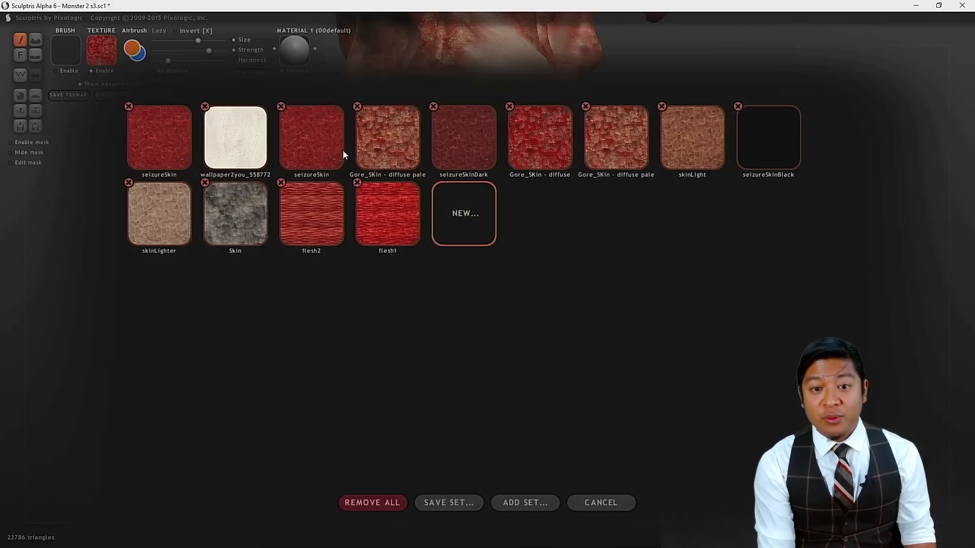
pyautogui.click(329, 148)
pyautogui.moveTo(500, 509); pyautogui.dragTo(406, 342)
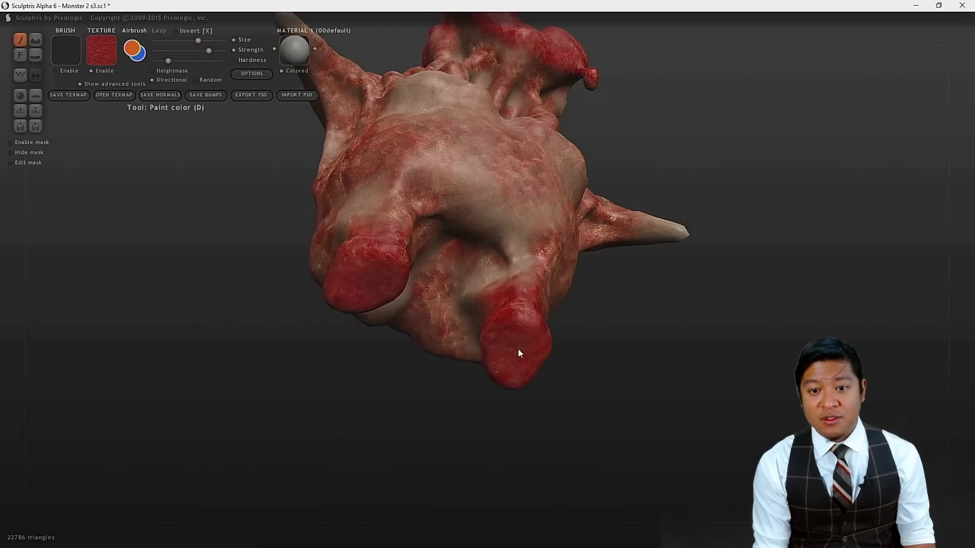
pyautogui.moveTo(685, 405); pyautogui.dragTo(616, 482)
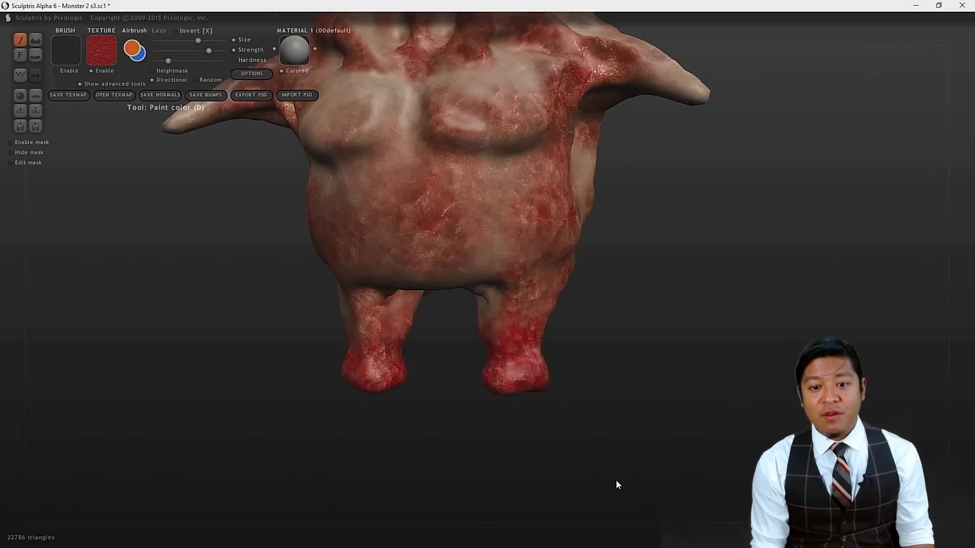
pyautogui.moveTo(627, 416); pyautogui.dragTo(638, 378)
pyautogui.scroll(10, 636, 373)
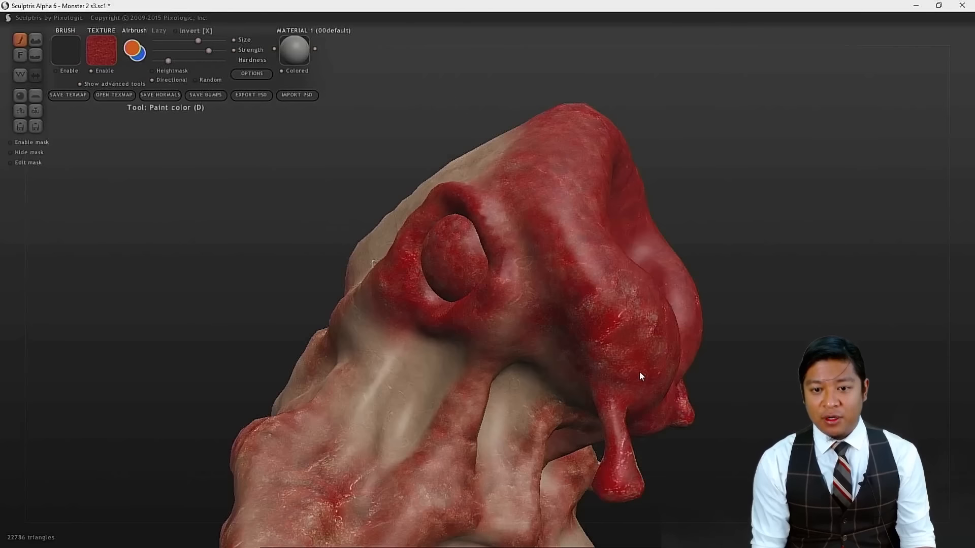
pyautogui.hotkey('ctrl', 's')
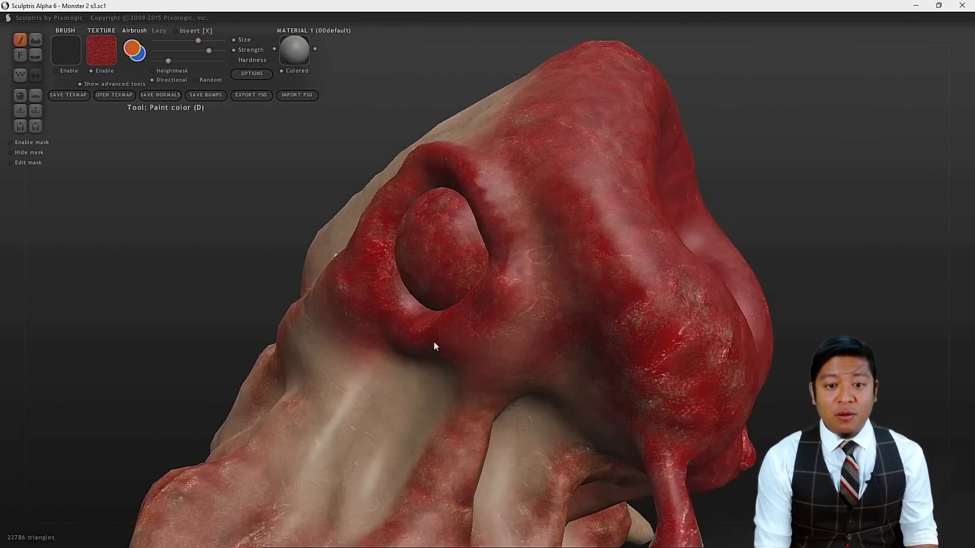
# - Switch to the seizureSkinBlack texture and paint the first eyeball black
pyautogui.moveTo(231, 255); pyautogui.dragTo(263, 231)
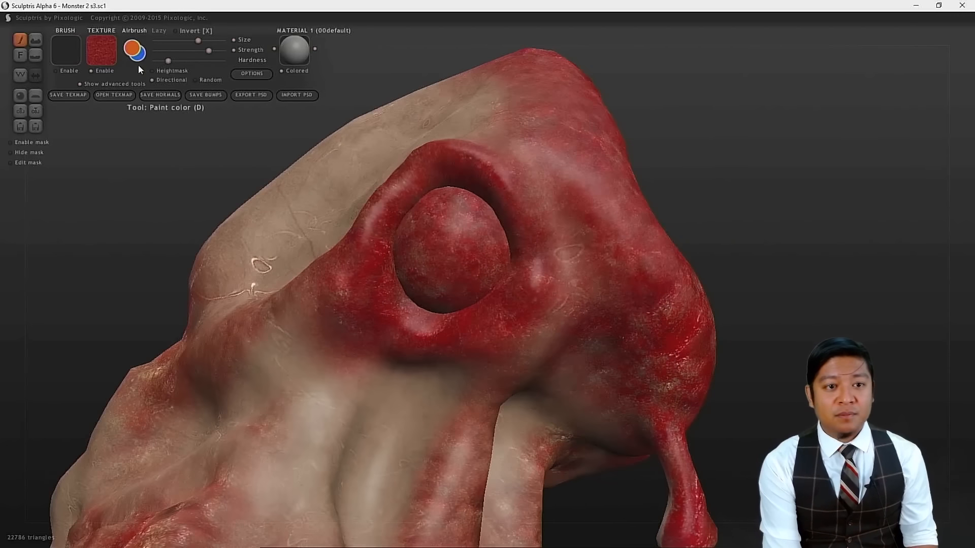
pyautogui.click(99, 53)
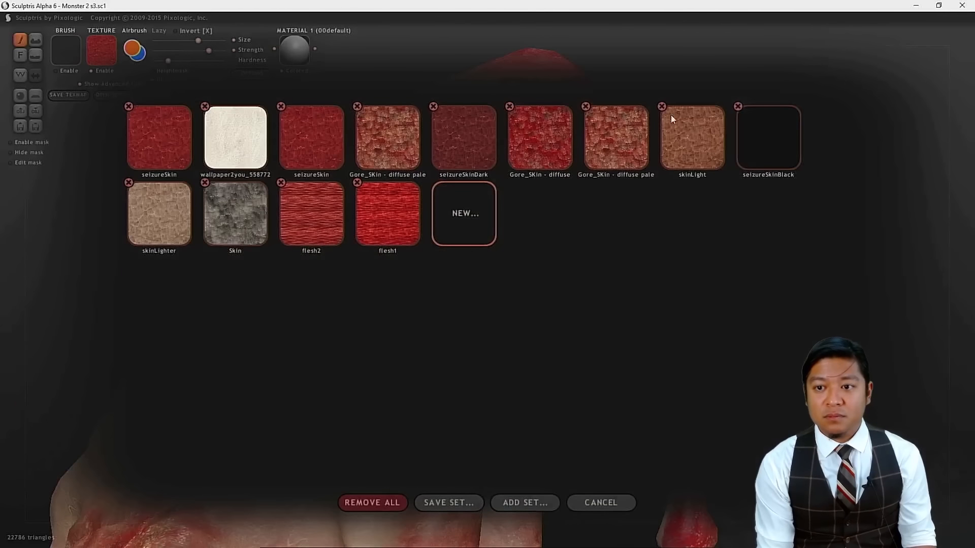
pyautogui.click(756, 151)
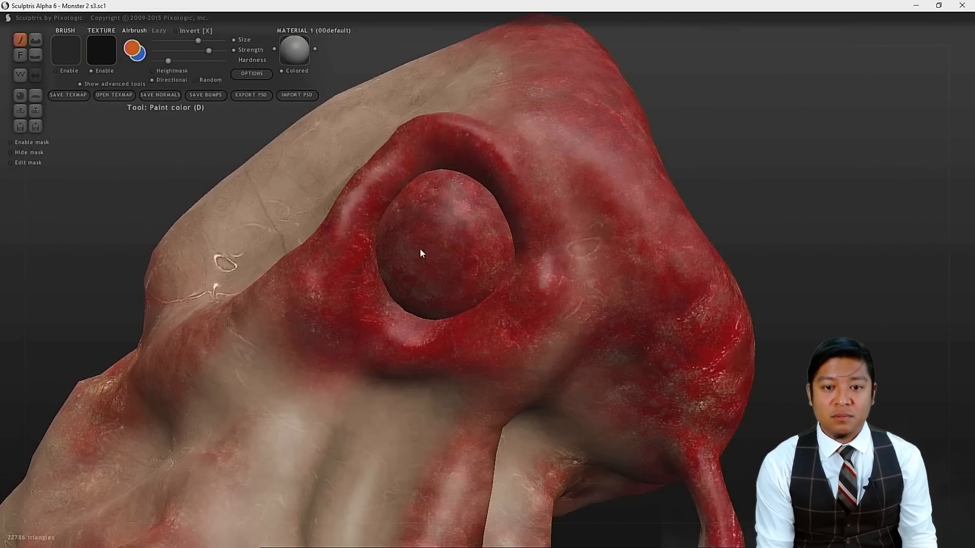
pyautogui.scroll(2, 420, 252)
pyautogui.moveTo(431, 246)
pyautogui.mouseDown()
pyautogui.moveTo(410, 242)
pyautogui.moveTo(406, 274)
pyautogui.mouseUp()
pyautogui.moveTo(839, 150); pyautogui.dragTo(852, 148)
pyautogui.moveTo(402, 251)
pyautogui.mouseDown()
pyautogui.moveTo(404, 267)
pyautogui.moveTo(431, 266)
pyautogui.moveTo(460, 246)
pyautogui.moveTo(474, 220)
pyautogui.moveTo(471, 197)
pyautogui.moveTo(435, 181)
pyautogui.moveTo(406, 241)
pyautogui.moveTo(454, 272)
pyautogui.moveTo(498, 258)
pyautogui.moveTo(505, 231)
pyautogui.mouseUp()
# - Paint the eyeball on the opposite side of the head with the seizureSkinBlack texture
pyautogui.moveTo(831, 136)
pyautogui.mouseDown()
pyautogui.moveTo(851, 163)
pyautogui.moveTo(830, 150)
pyautogui.mouseUp()
pyautogui.moveTo(831, 192); pyautogui.dragTo(523, 193)
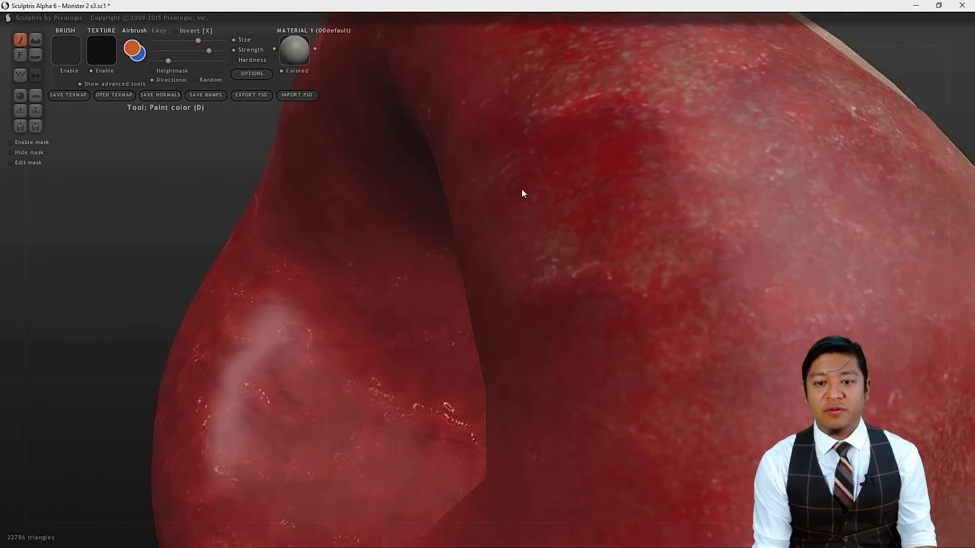
pyautogui.scroll(-4, 523, 190)
pyautogui.moveTo(828, 203)
pyautogui.mouseDown()
pyautogui.moveTo(739, 162)
pyautogui.moveTo(861, 155)
pyautogui.moveTo(736, 115)
pyautogui.moveTo(577, 92)
pyautogui.moveTo(676, 105)
pyautogui.moveTo(665, 122)
pyautogui.mouseUp()
pyautogui.moveTo(463, 398)
pyautogui.mouseDown()
pyautogui.moveTo(447, 441)
pyautogui.moveTo(387, 401)
pyautogui.moveTo(380, 357)
pyautogui.moveTo(416, 324)
pyautogui.moveTo(467, 325)
pyautogui.moveTo(496, 393)
pyautogui.moveTo(493, 421)
pyautogui.moveTo(462, 450)
pyautogui.moveTo(402, 446)
pyautogui.moveTo(362, 412)
pyautogui.moveTo(374, 368)
pyautogui.mouseUp()
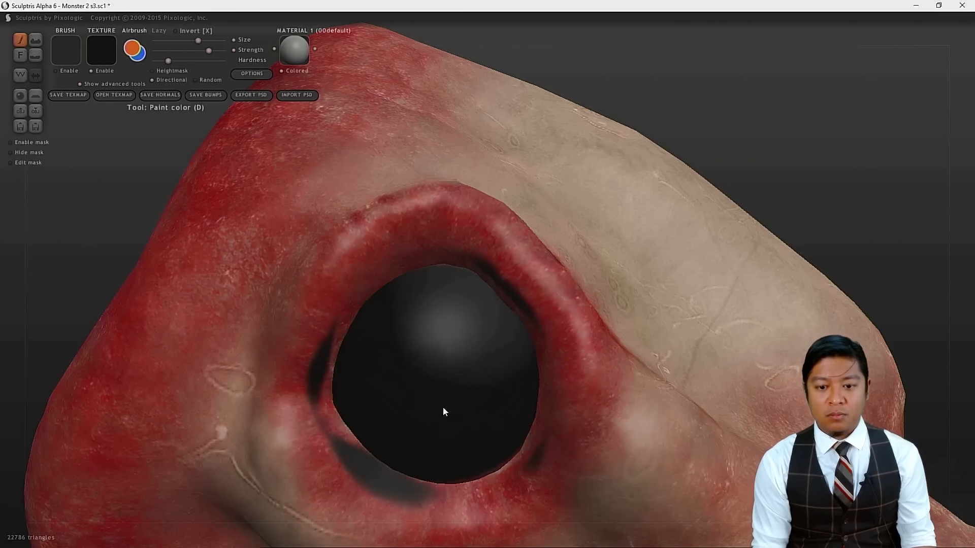
pyautogui.moveTo(485, 457)
pyautogui.mouseDown()
pyautogui.moveTo(477, 461)
pyautogui.moveTo(489, 456)
pyautogui.mouseUp()
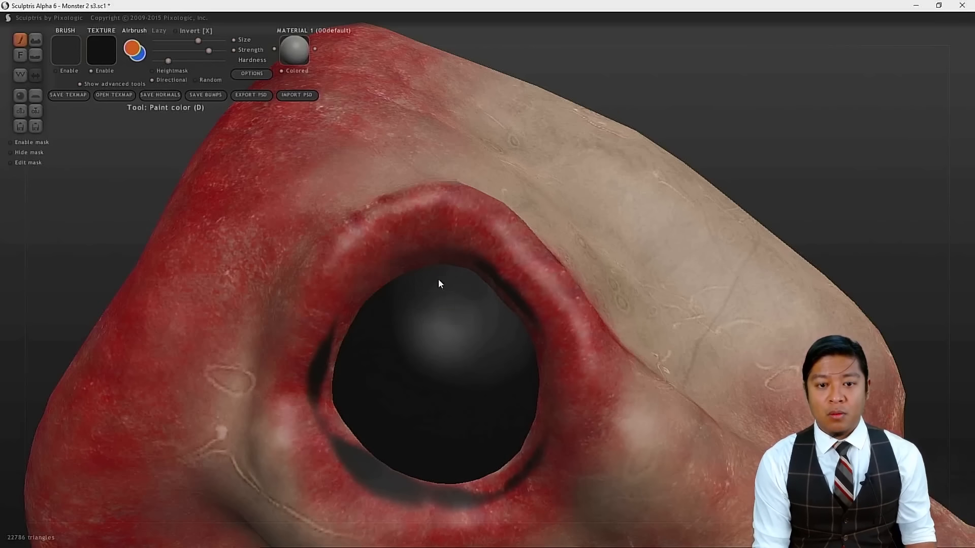
# - Switch to the redder Gore_SKin - diffuse texture and save the sculpt
pyautogui.scroll(-3, 120, 223)
pyautogui.moveTo(140, 233); pyautogui.dragTo(166, 201)
pyautogui.click(102, 50)
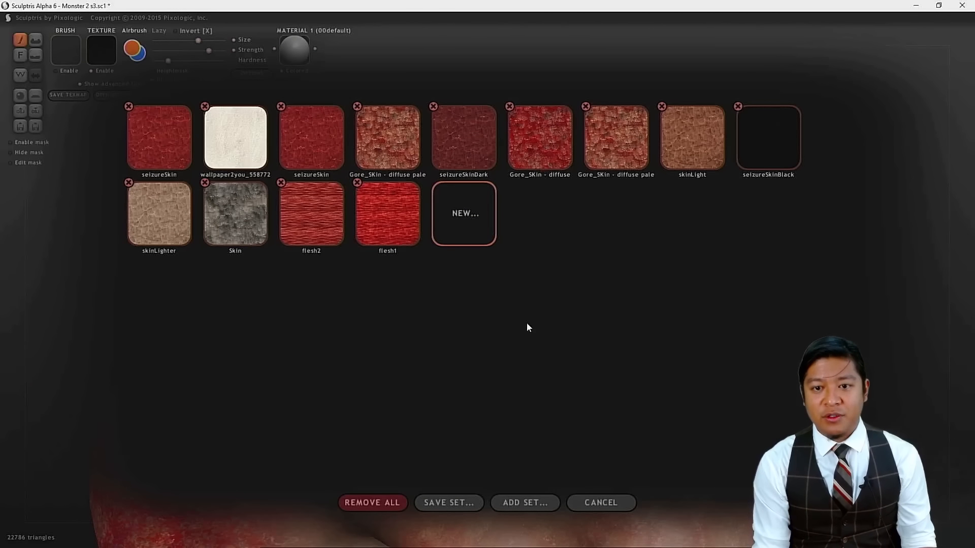
pyautogui.click(563, 162)
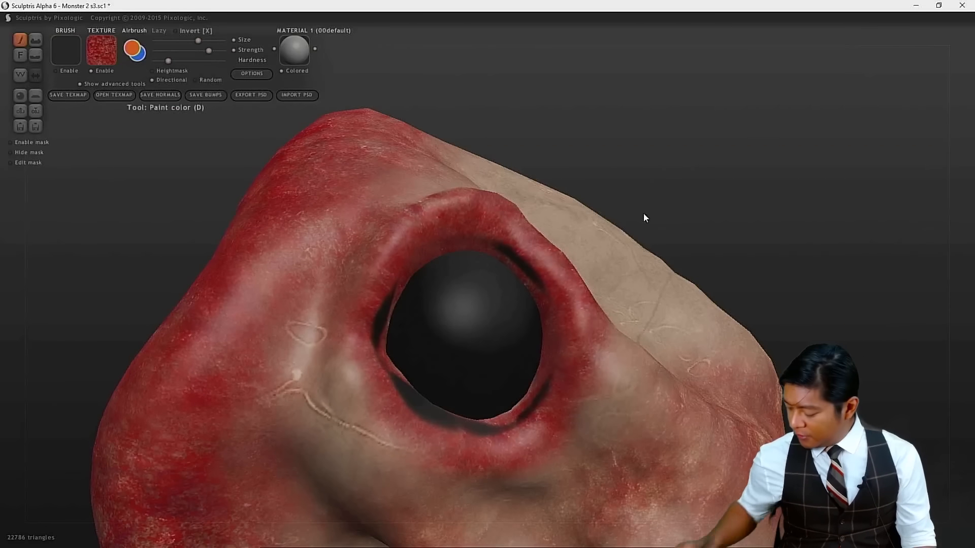
pyautogui.hotkey('ctrl', 's')
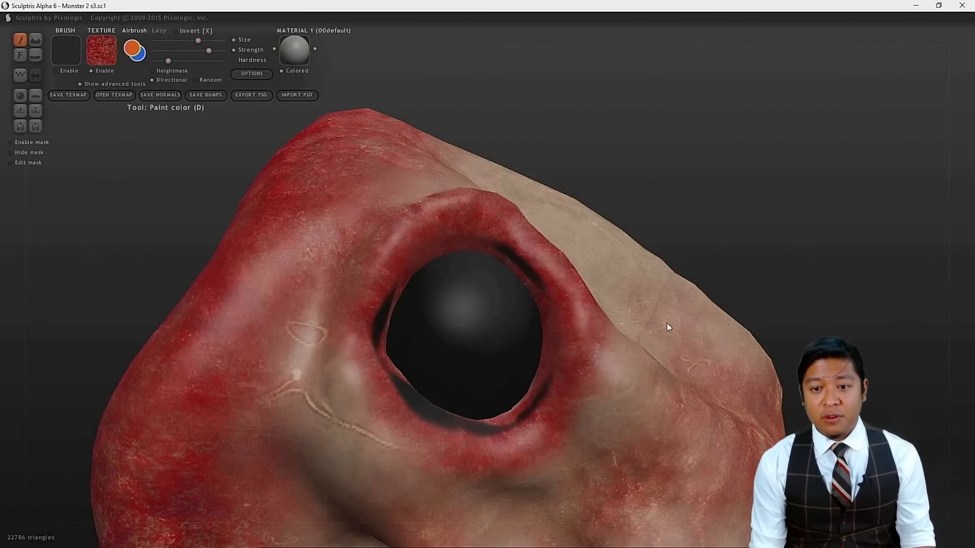
# - Try brushing the red gore texture over the black spill on the upper eye rim, and undo the strokes
pyautogui.moveTo(778, 184)
pyautogui.mouseDown()
pyautogui.moveTo(738, 220)
pyautogui.moveTo(755, 202)
pyautogui.moveTo(523, 277)
pyautogui.mouseUp()
pyautogui.scroll(3, 518, 276)
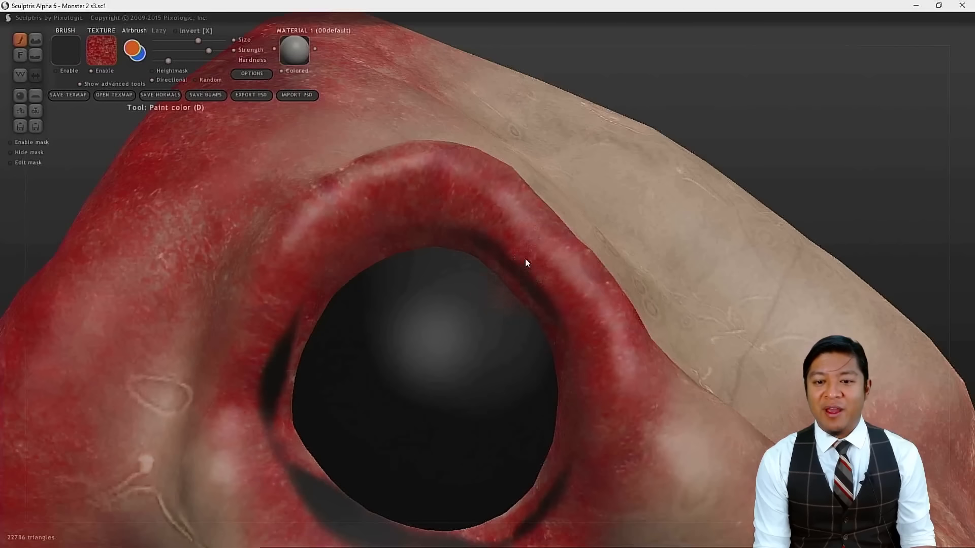
pyautogui.moveTo(534, 244)
pyautogui.mouseDown()
pyautogui.moveTo(555, 275)
pyautogui.moveTo(546, 280)
pyautogui.moveTo(510, 232)
pyautogui.moveTo(581, 223)
pyautogui.mouseUp()
pyautogui.hotkey('ctrl', 'z')
pyautogui.hotkey('ctrl', 'z')
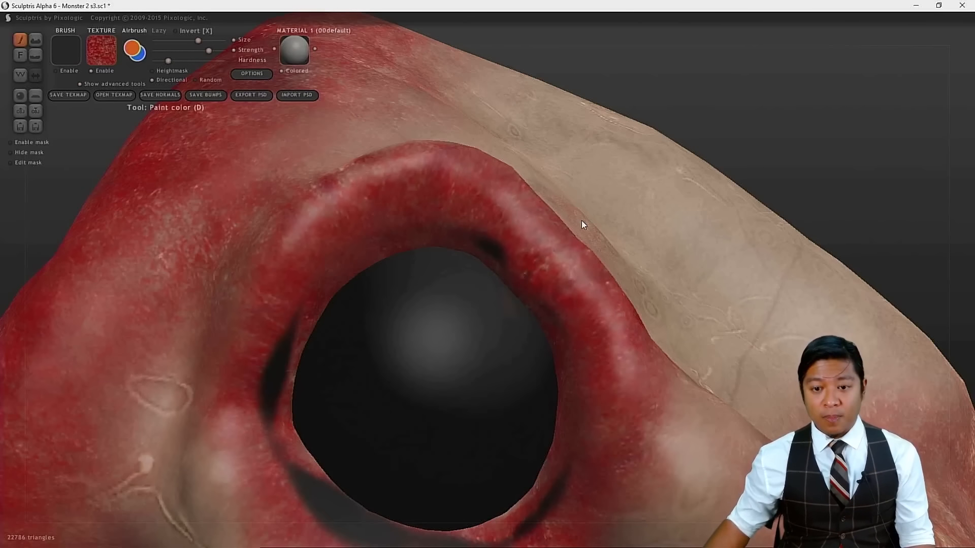
pyautogui.hotkey('ctrl', 'z')
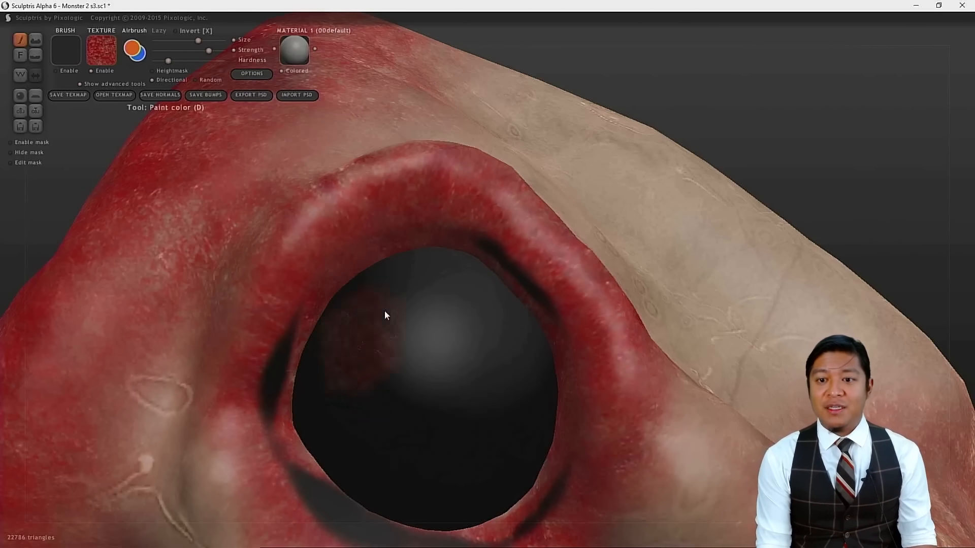
# - Cover the black spill along the upper and side rim of the eye socket with the red gore texture
pyautogui.scroll(-5, 519, 220)
pyautogui.moveTo(552, 210); pyautogui.dragTo(616, 196)
pyautogui.scroll(4, 615, 193)
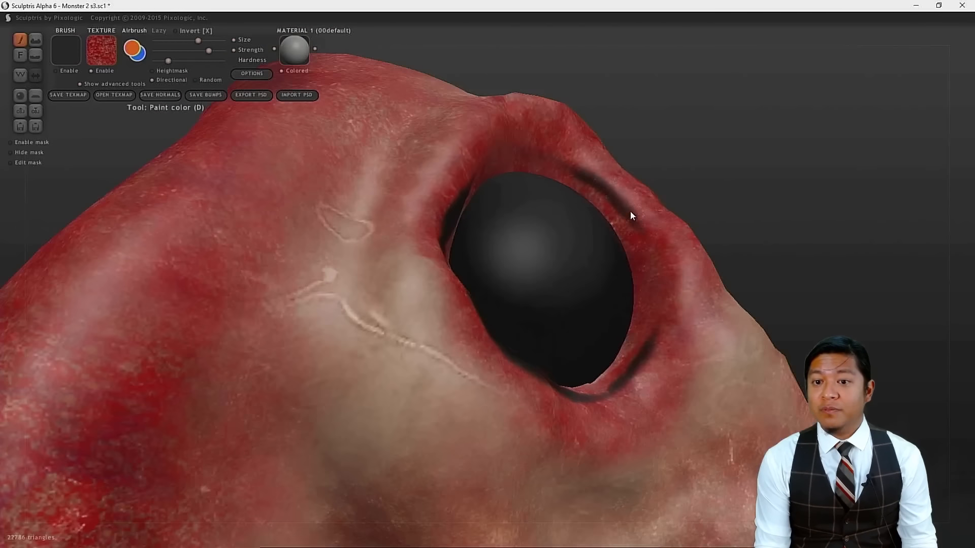
pyautogui.scroll(2, 673, 194)
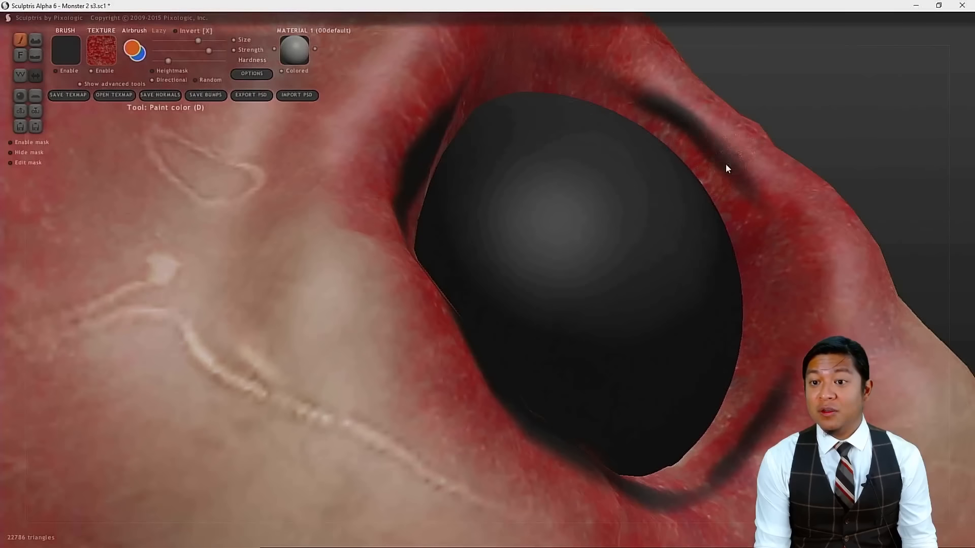
pyautogui.moveTo(729, 137)
pyautogui.mouseDown()
pyautogui.moveTo(623, 44)
pyautogui.moveTo(696, 91)
pyautogui.moveTo(777, 185)
pyautogui.moveTo(757, 200)
pyautogui.moveTo(827, 148)
pyautogui.mouseUp()
pyautogui.moveTo(881, 108); pyautogui.dragTo(685, 127)
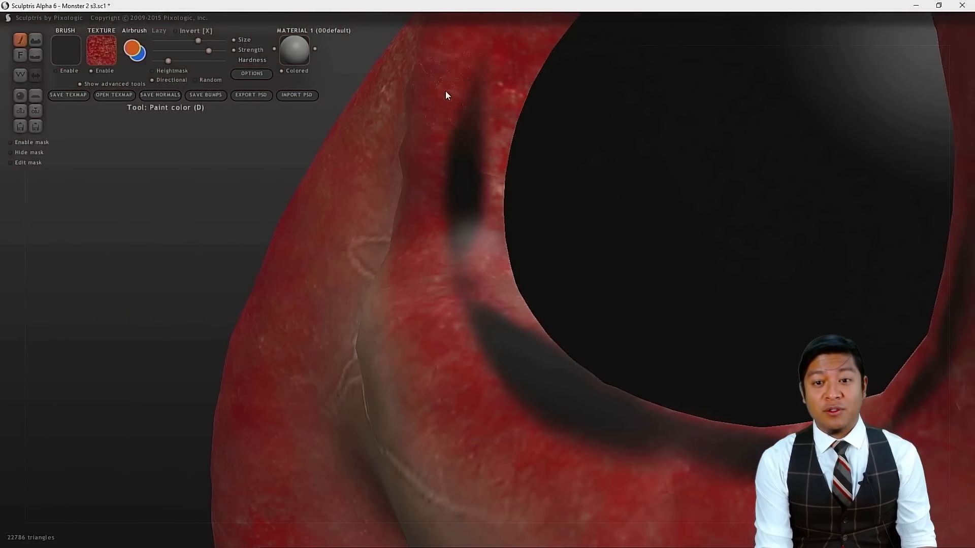
pyautogui.moveTo(445, 136)
pyautogui.mouseDown()
pyautogui.moveTo(461, 89)
pyautogui.moveTo(454, 266)
pyautogui.mouseUp()
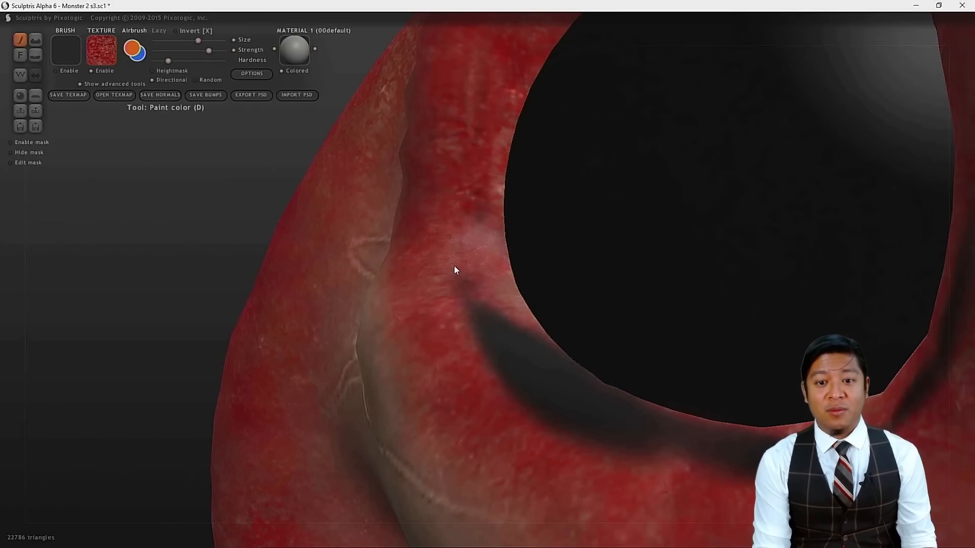
# - Brush the red gore texture over the remaining black patches along the lower rim of the eye socket
pyautogui.moveTo(100, 364); pyautogui.dragTo(403, 344)
pyautogui.moveTo(827, 320)
pyautogui.mouseDown()
pyautogui.moveTo(831, 278)
pyautogui.moveTo(751, 364)
pyautogui.moveTo(670, 404)
pyautogui.moveTo(703, 393)
pyautogui.moveTo(698, 345)
pyautogui.moveTo(596, 407)
pyautogui.moveTo(517, 381)
pyautogui.moveTo(459, 318)
pyautogui.mouseUp()
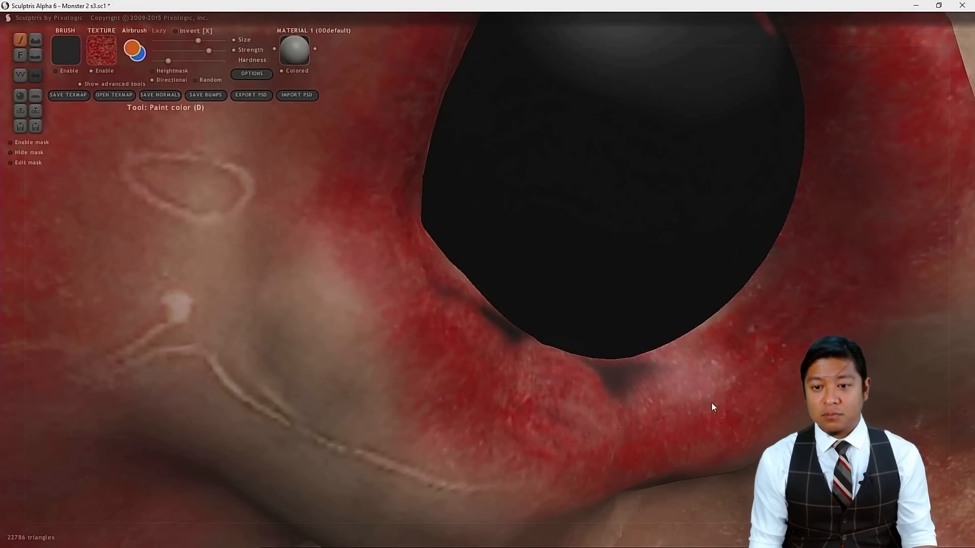
pyautogui.scroll(-5, 711, 403)
pyautogui.scroll(6, 882, 236)
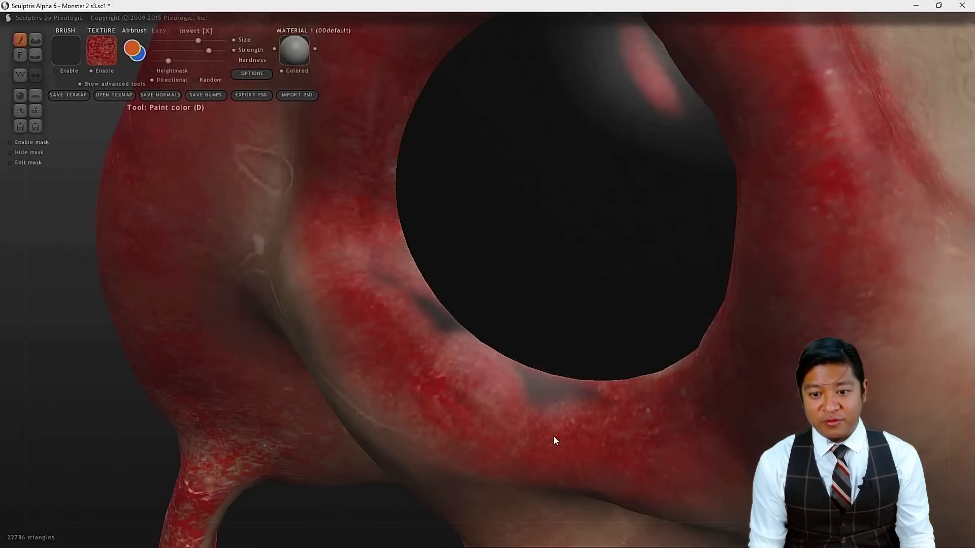
pyautogui.scroll(3, 568, 436)
pyautogui.moveTo(615, 456)
pyautogui.mouseDown()
pyautogui.moveTo(589, 458)
pyautogui.moveTo(413, 355)
pyautogui.moveTo(376, 310)
pyautogui.moveTo(431, 394)
pyautogui.moveTo(436, 377)
pyautogui.moveTo(411, 343)
pyautogui.mouseUp()
pyautogui.moveTo(410, 342); pyautogui.dragTo(393, 155, button='right')
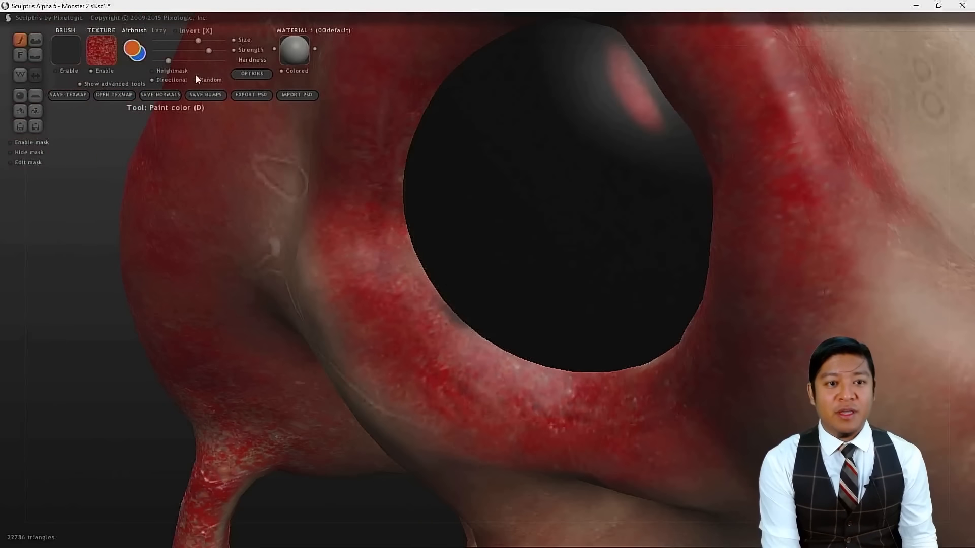
# - Switch to the seizureSkinBlack texture, paint over the red spot on the eyeball, and save the sculpt
pyautogui.click(102, 49)
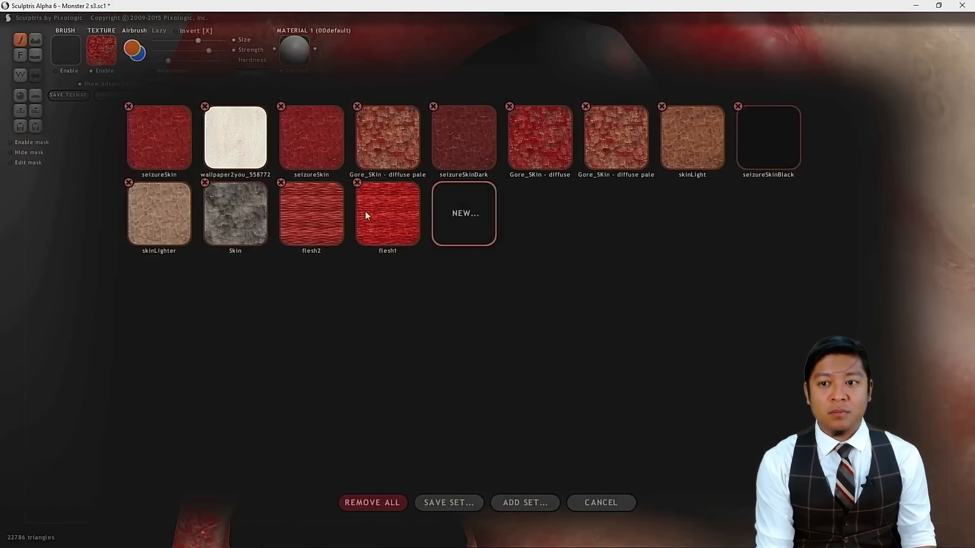
pyautogui.click(763, 144)
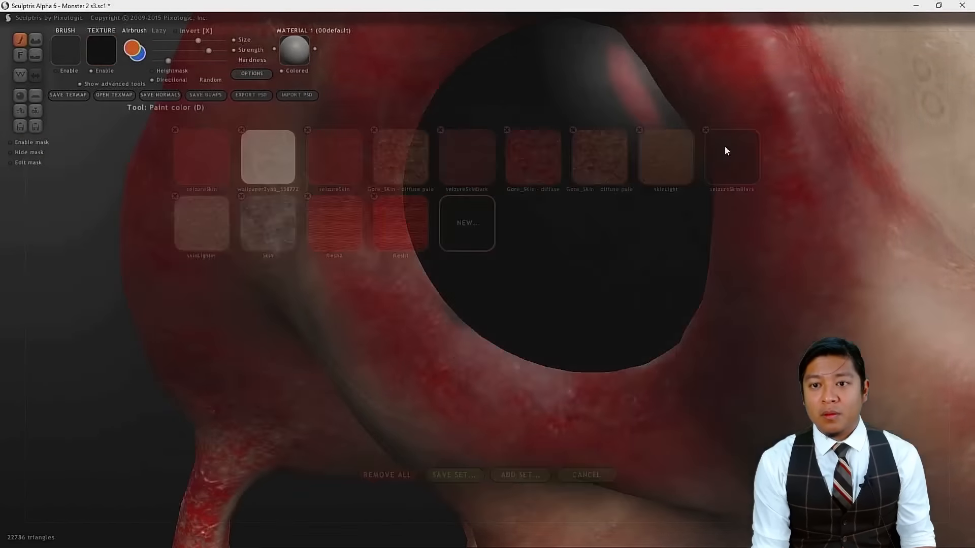
pyautogui.moveTo(589, 114)
pyautogui.mouseDown()
pyautogui.moveTo(592, 87)
pyautogui.moveTo(604, 124)
pyautogui.mouseUp()
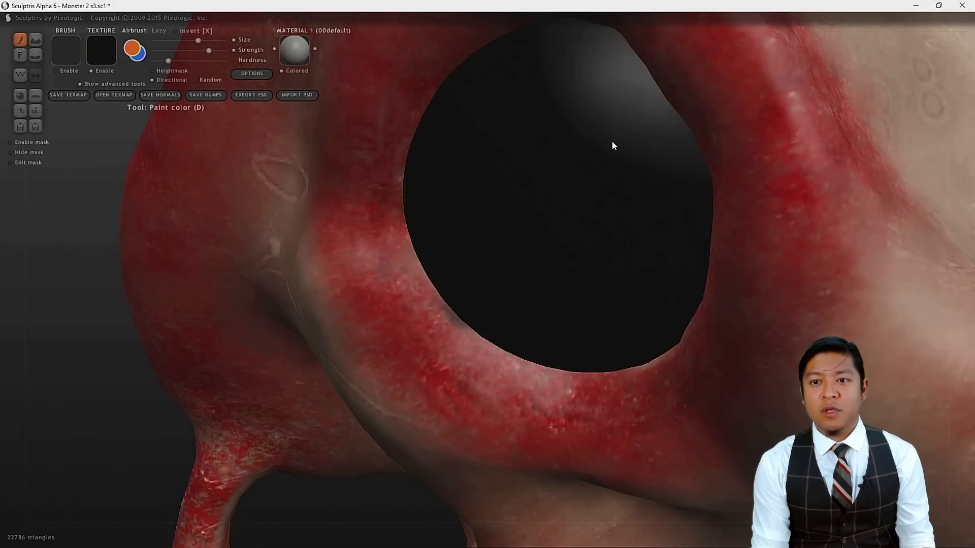
pyautogui.scroll(-5, 594, 188)
pyautogui.moveTo(278, 399); pyautogui.dragTo(755, 391)
pyautogui.scroll(5, 777, 365)
pyautogui.hotkey('ctrl', 's')
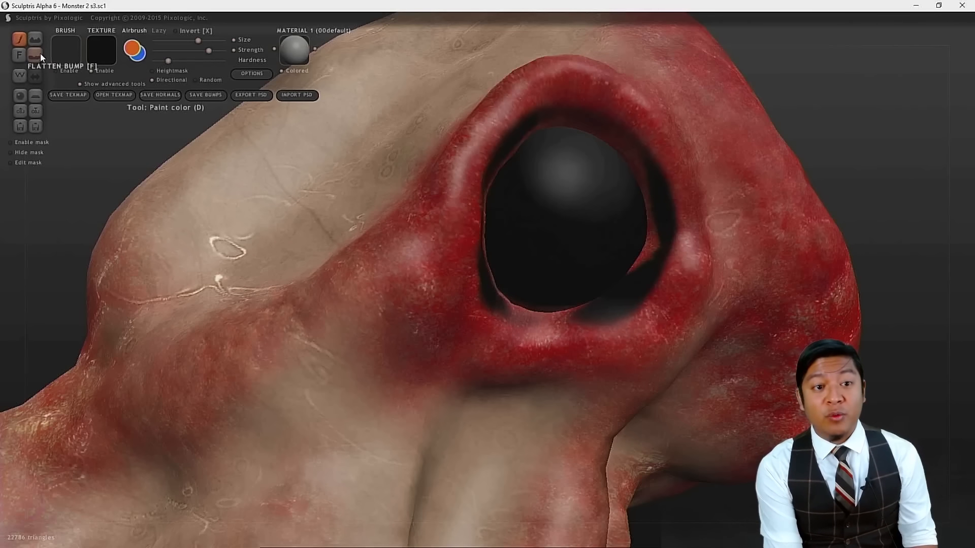
# - Switch to the Gore_SKin - diffuse texture and brush it over the black patches along the lower rim of the eye socket
pyautogui.click(96, 56)
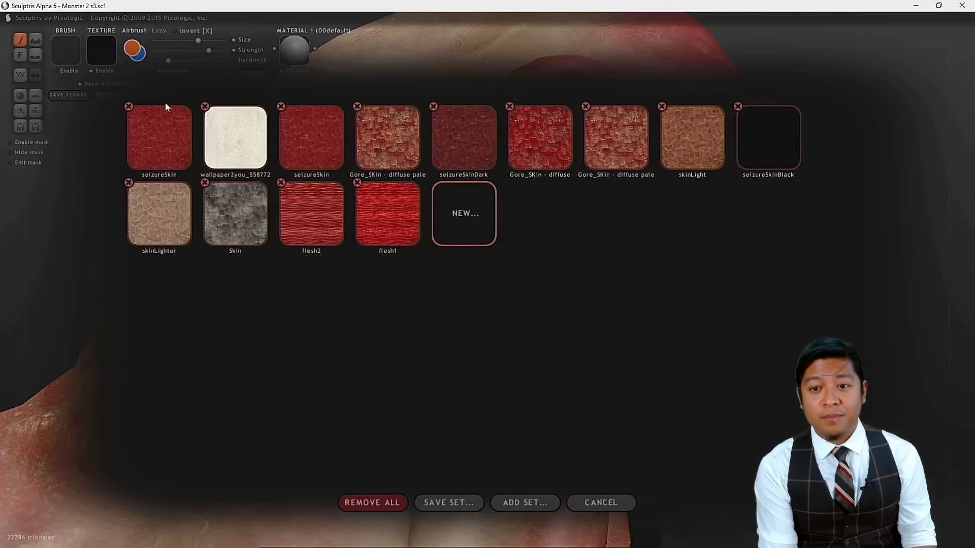
pyautogui.click(549, 142)
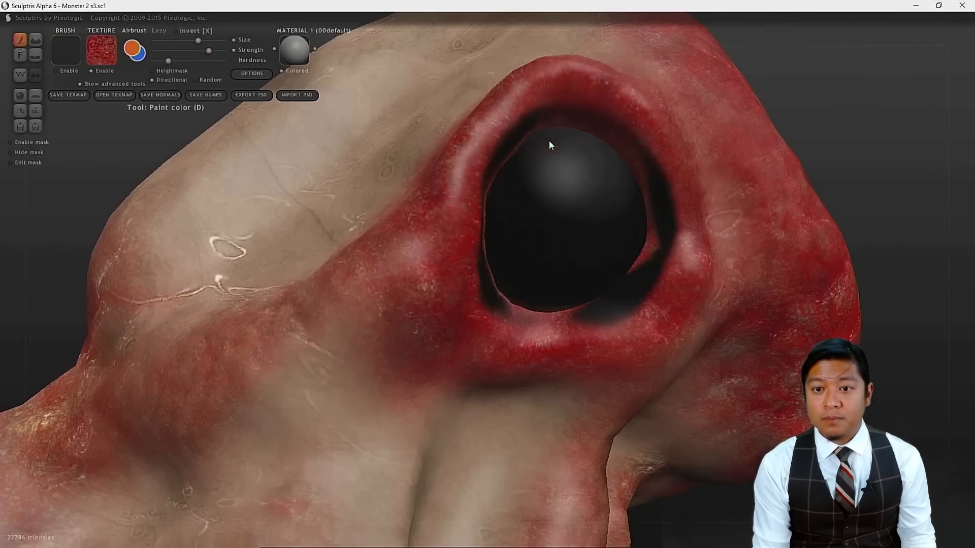
pyautogui.scroll(5, 750, 284)
pyautogui.moveTo(724, 362)
pyautogui.mouseDown()
pyautogui.moveTo(671, 377)
pyautogui.moveTo(676, 333)
pyautogui.moveTo(872, 276)
pyautogui.moveTo(810, 304)
pyautogui.moveTo(799, 289)
pyautogui.moveTo(844, 191)
pyautogui.moveTo(827, 236)
pyautogui.moveTo(822, 219)
pyautogui.mouseUp()
pyautogui.scroll(-3, 708, 361)
pyautogui.scroll(4, 852, 199)
pyautogui.scroll(1, 853, 200)
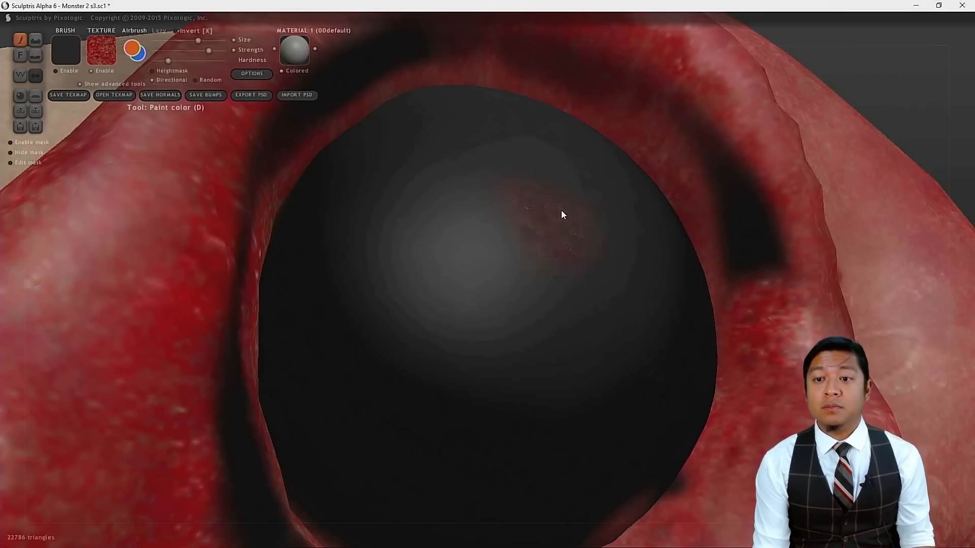
# - Brush the red gore texture over the black band along the outer side and upper inner rim of the eye socket
pyautogui.moveTo(745, 207)
pyautogui.mouseDown()
pyautogui.moveTo(760, 280)
pyautogui.moveTo(764, 252)
pyautogui.moveTo(737, 155)
pyautogui.moveTo(678, 91)
pyautogui.moveTo(757, 93)
pyautogui.mouseUp()
pyautogui.moveTo(897, 109); pyautogui.dragTo(678, 103)
pyautogui.scroll(-3, 678, 103)
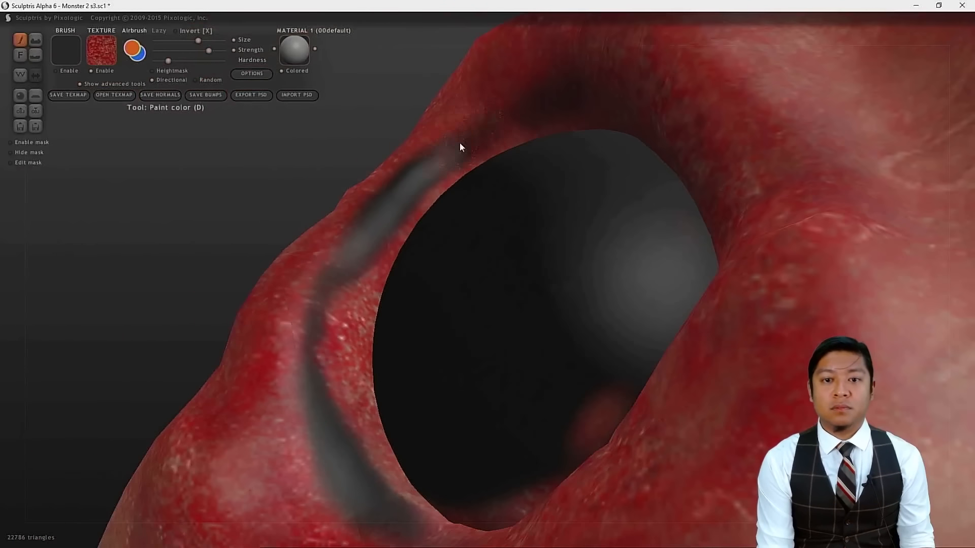
pyautogui.moveTo(284, 201); pyautogui.dragTo(355, 340)
pyautogui.moveTo(316, 486)
pyautogui.mouseDown()
pyautogui.moveTo(244, 430)
pyautogui.moveTo(225, 389)
pyautogui.moveTo(230, 356)
pyautogui.moveTo(233, 439)
pyautogui.mouseUp()
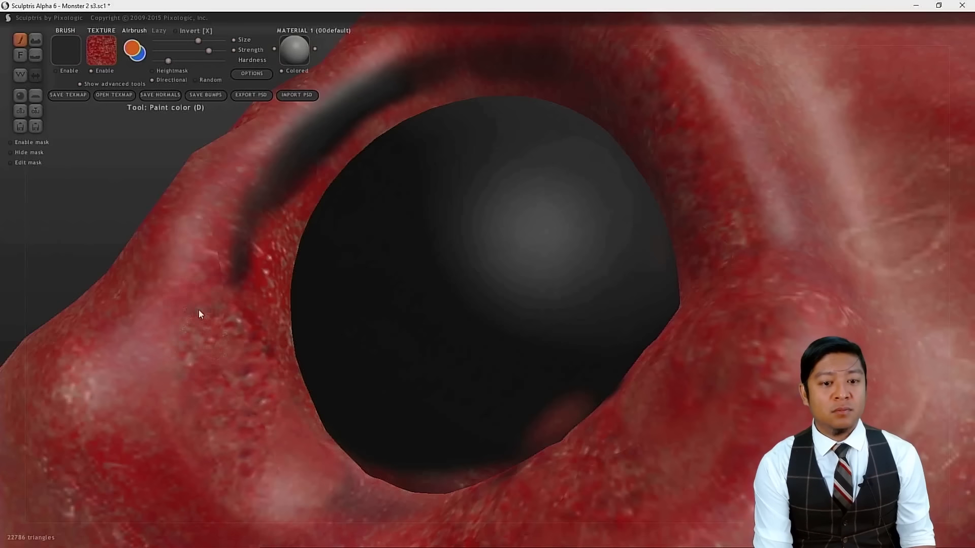
pyautogui.moveTo(230, 275)
pyautogui.mouseDown()
pyautogui.moveTo(243, 196)
pyautogui.moveTo(285, 130)
pyautogui.mouseUp()
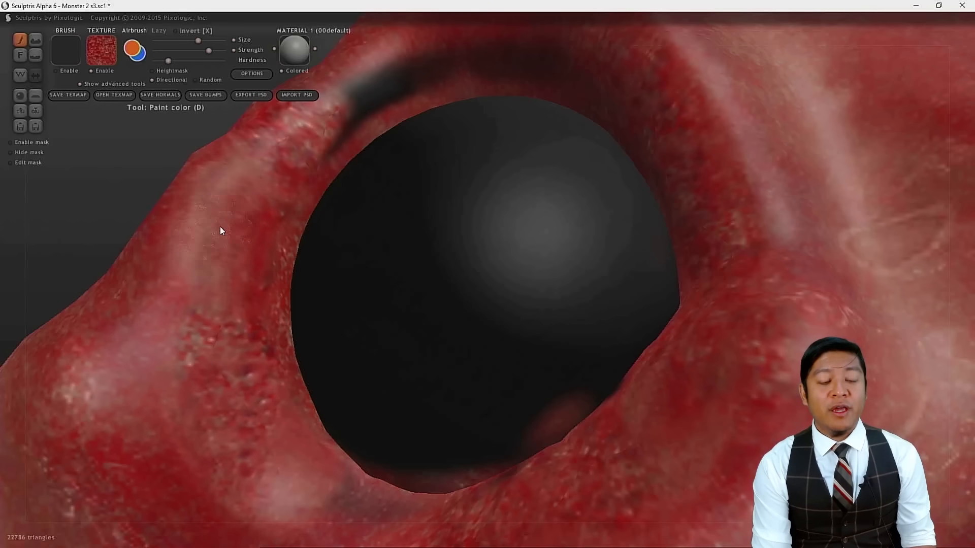
pyautogui.moveTo(144, 172)
pyautogui.mouseDown()
pyautogui.moveTo(172, 138)
pyautogui.moveTo(139, 159)
pyautogui.moveTo(148, 281)
pyautogui.moveTo(259, 227)
pyautogui.moveTo(342, 216)
pyautogui.moveTo(302, 269)
pyautogui.moveTo(397, 185)
pyautogui.moveTo(458, 178)
pyautogui.moveTo(520, 191)
pyautogui.moveTo(435, 201)
pyautogui.moveTo(358, 232)
pyautogui.mouseUp()
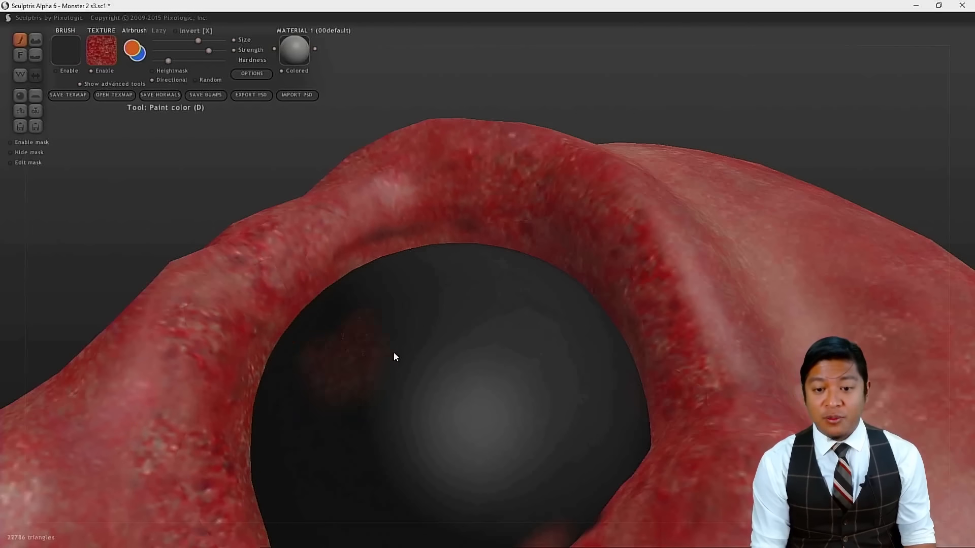
# - Cover the small dark smudge on the skin just below the eyeball with the red gore texture
pyautogui.moveTo(812, 123); pyautogui.dragTo(791, 10)
pyautogui.moveTo(803, 51); pyautogui.dragTo(911, 52)
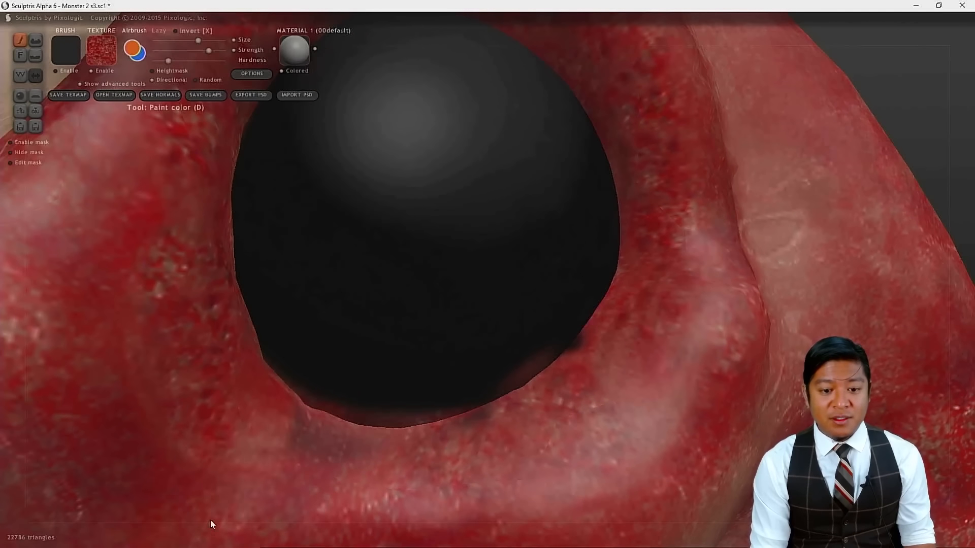
pyautogui.moveTo(285, 475)
pyautogui.mouseDown()
pyautogui.moveTo(306, 470)
pyautogui.moveTo(310, 454)
pyautogui.mouseUp()
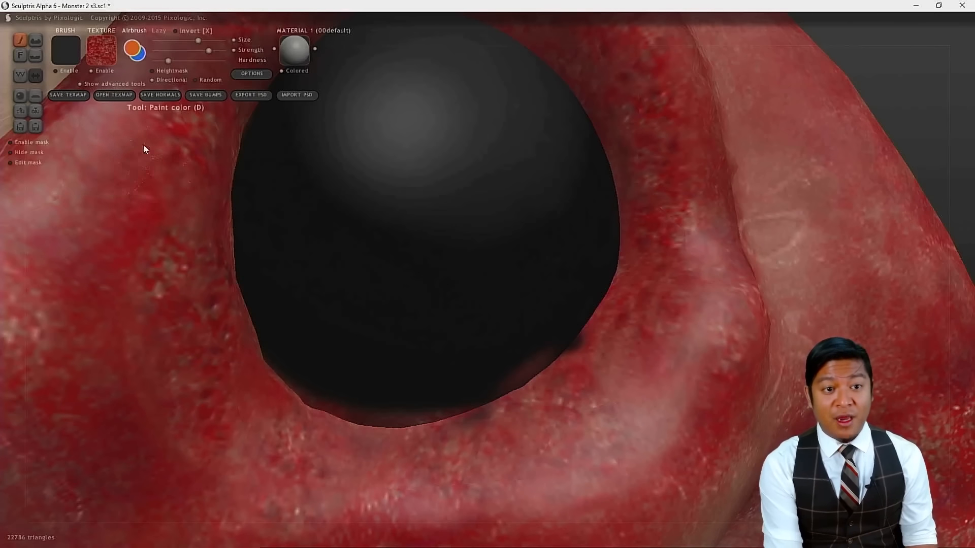
# - Switch to the seizureSkinBlack texture and paint over the red spill along the lower edge of the eyeball
pyautogui.click(100, 54)
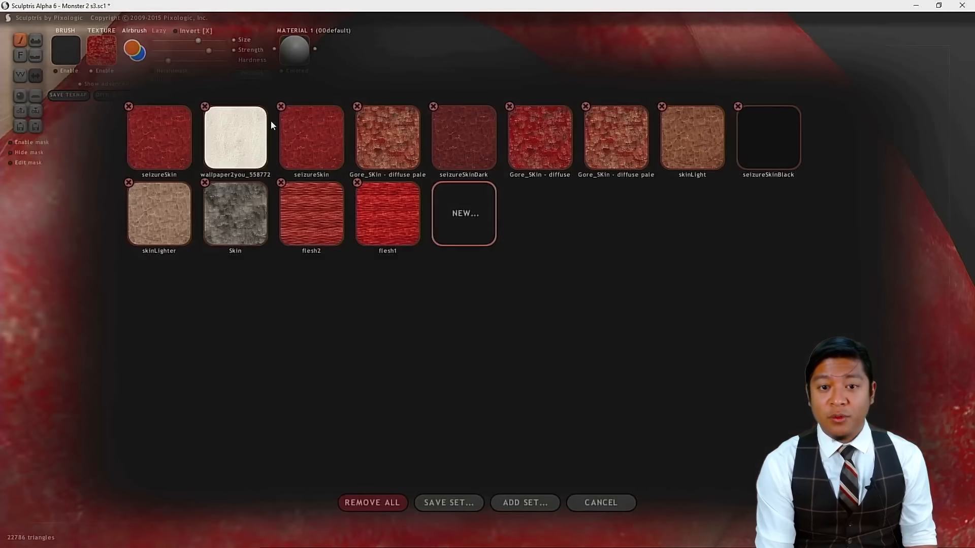
pyautogui.click(776, 145)
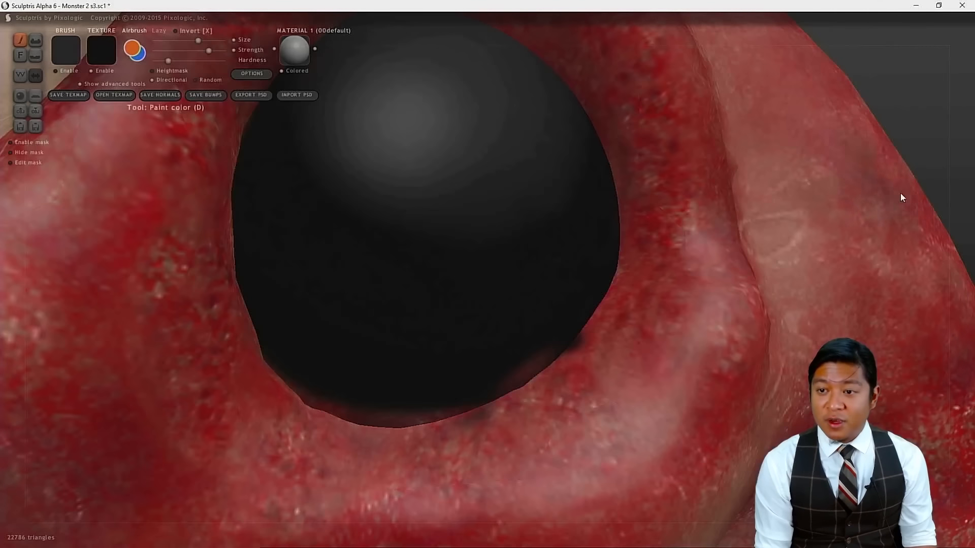
pyautogui.moveTo(932, 159); pyautogui.dragTo(882, 102)
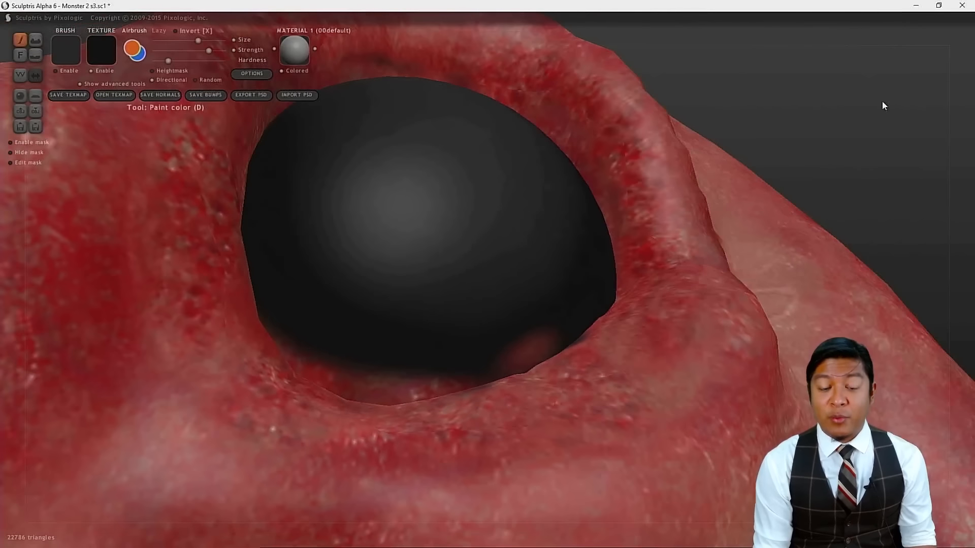
pyautogui.moveTo(364, 339)
pyautogui.mouseDown()
pyautogui.moveTo(370, 345)
pyautogui.moveTo(340, 333)
pyautogui.mouseUp()
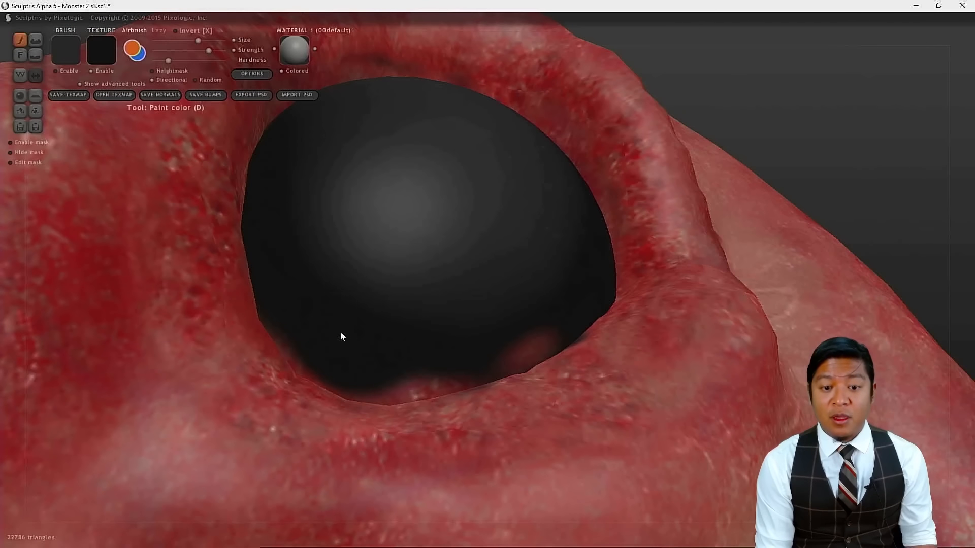
pyautogui.scroll(3, 365, 340)
pyautogui.scroll(-2, 367, 406)
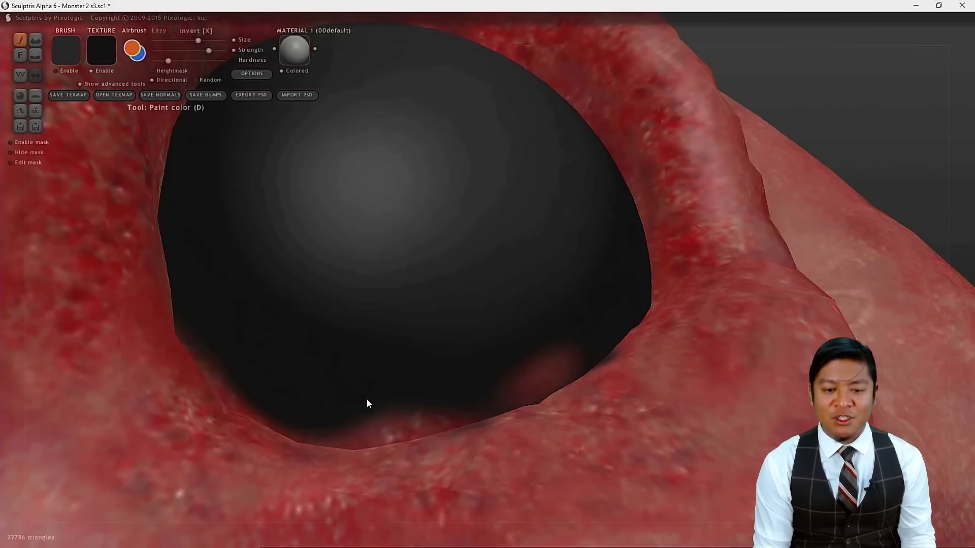
pyautogui.moveTo(421, 381); pyautogui.dragTo(371, 377)
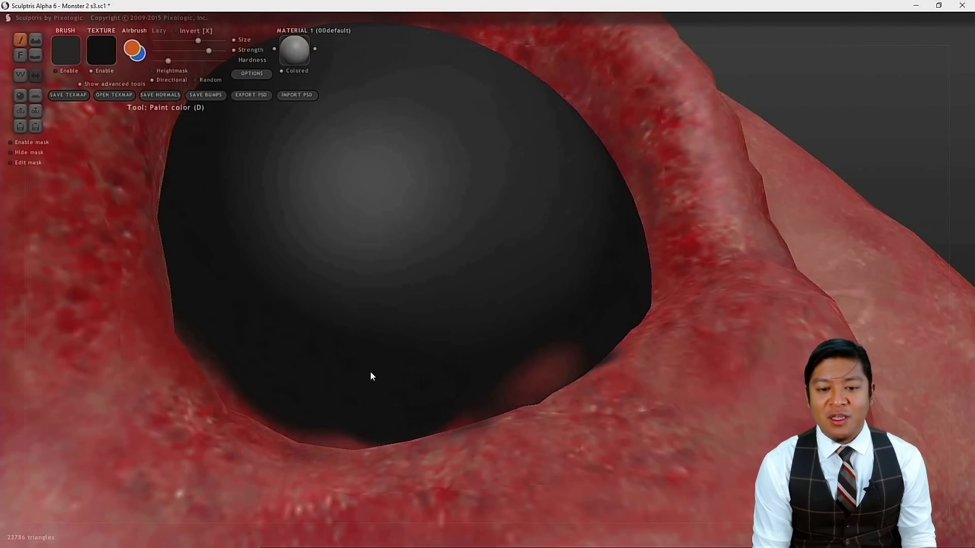
pyautogui.moveTo(301, 363)
pyautogui.mouseDown()
pyautogui.moveTo(239, 333)
pyautogui.moveTo(337, 386)
pyautogui.moveTo(585, 291)
pyautogui.moveTo(531, 339)
pyautogui.moveTo(473, 366)
pyautogui.moveTo(323, 401)
pyautogui.mouseUp()
pyautogui.scroll(-5, 462, 275)
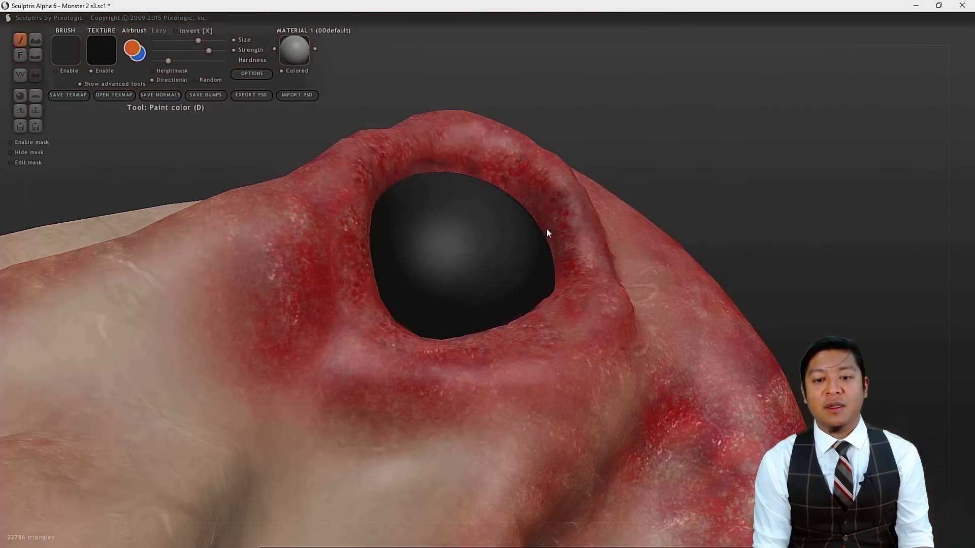
# - Save the painted sculpt, and start saving its texture map as a PNG image
pyautogui.scroll(-8, 547, 229)
pyautogui.moveTo(704, 275); pyautogui.dragTo(548, 388)
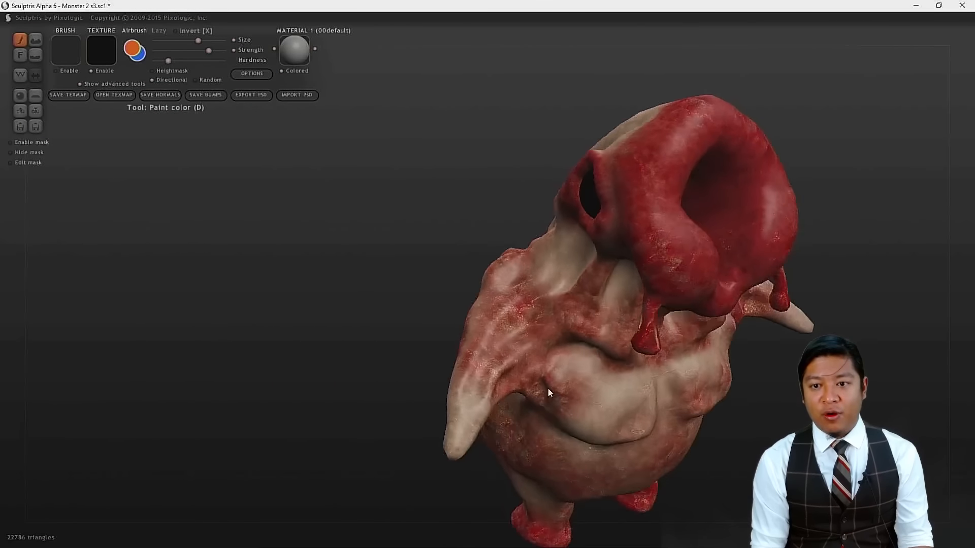
pyautogui.scroll(-6, 599, 335)
pyautogui.moveTo(615, 428); pyautogui.dragTo(632, 375)
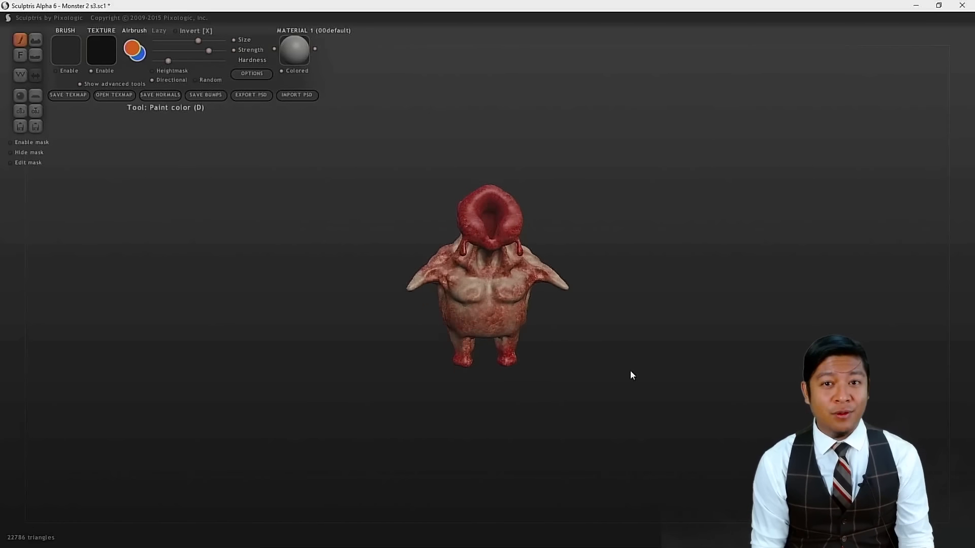
pyautogui.scroll(5, 633, 375)
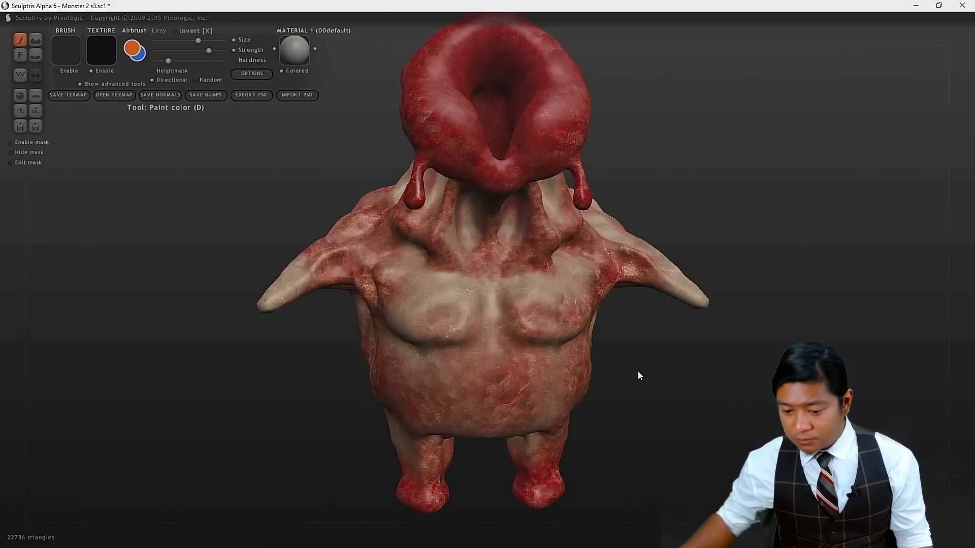
pyautogui.hotkey('ctrl', 's')
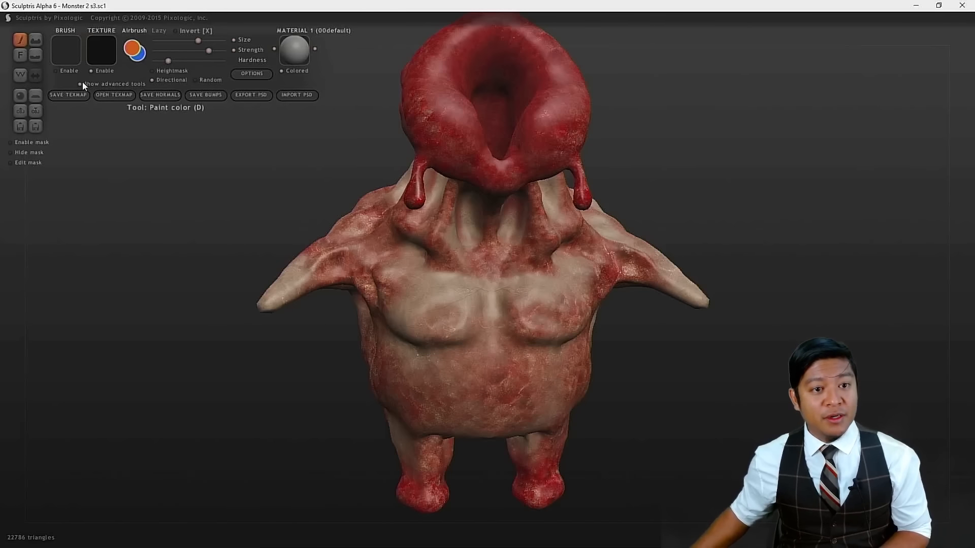
pyautogui.click(68, 95)
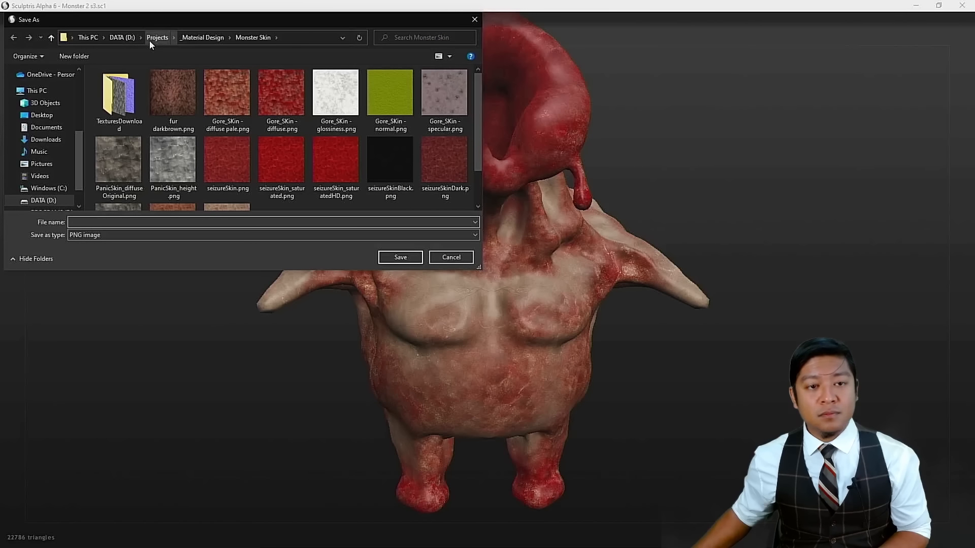
pyautogui.moveTo(144, 22)
pyautogui.mouseDown()
pyautogui.moveTo(200, 17)
pyautogui.moveTo(756, 281)
pyautogui.moveTo(974, 304)
pyautogui.mouseUp()
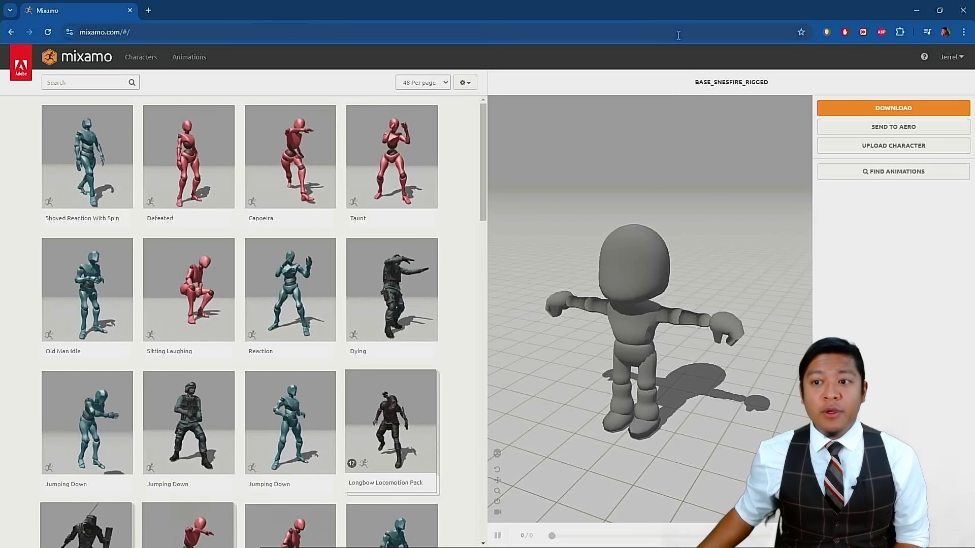
# - Switch to Mixamo, upload the monster model as a new character, and accept its front-facing orientation in the Auto-Rigger
pyautogui.click(833, 150)
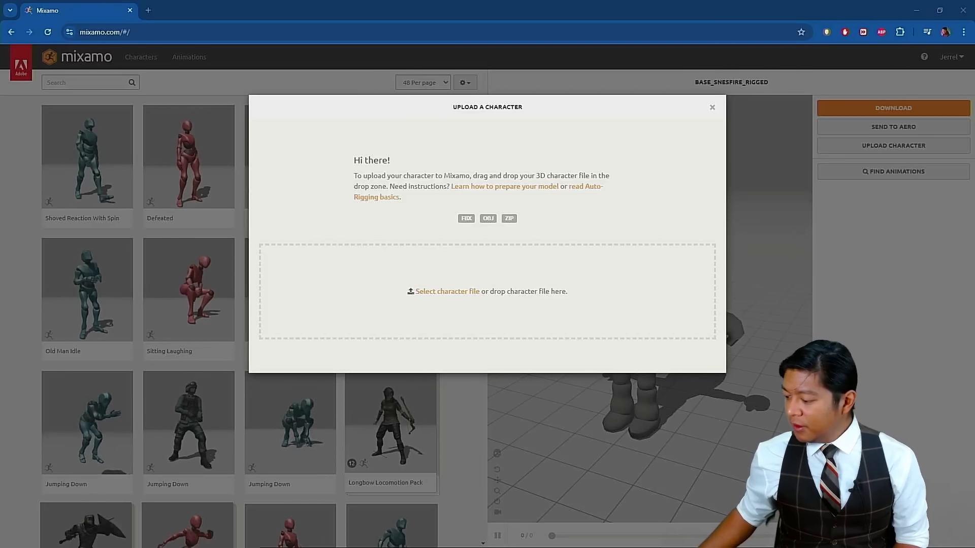
pyautogui.moveTo(814, 311); pyautogui.dragTo(437, 151)
pyautogui.moveTo(485, 225); pyautogui.dragTo(469, 280)
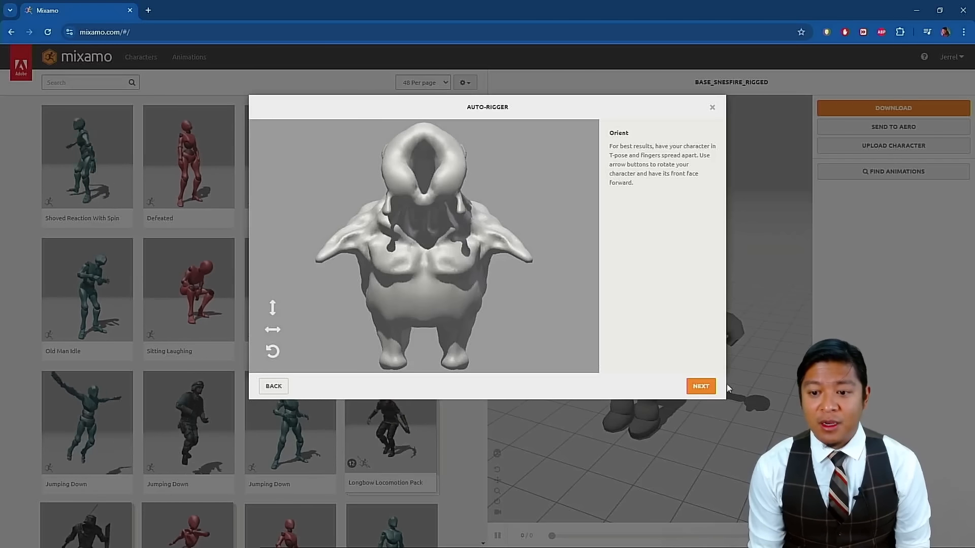
pyautogui.click(703, 389)
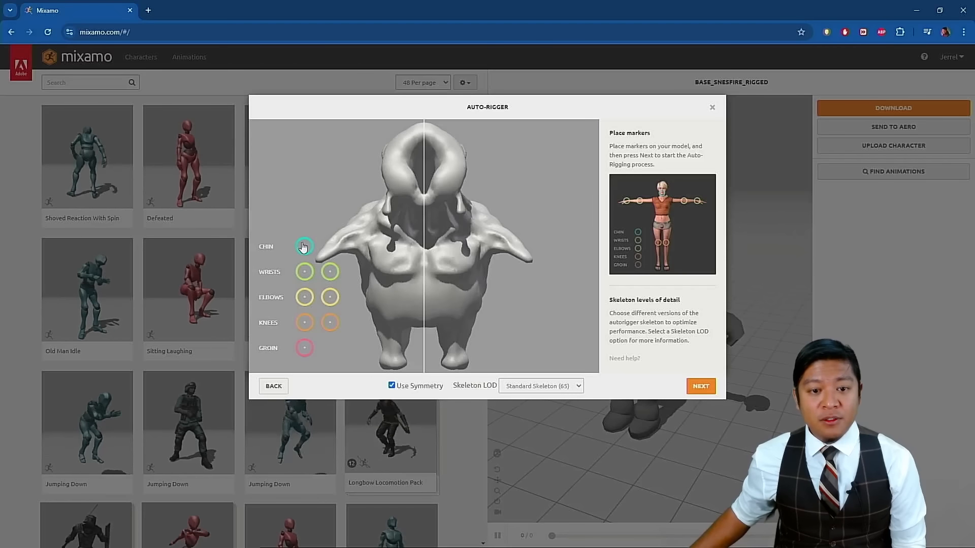
# - Place the chin, wrist, elbow, knee and groin rigging markers on the monster, using symmetry for the paired joints
pyautogui.moveTo(313, 252)
pyautogui.mouseDown()
pyautogui.moveTo(441, 172)
pyautogui.moveTo(426, 181)
pyautogui.moveTo(424, 198)
pyautogui.moveTo(425, 182)
pyautogui.moveTo(424, 201)
pyautogui.mouseUp()
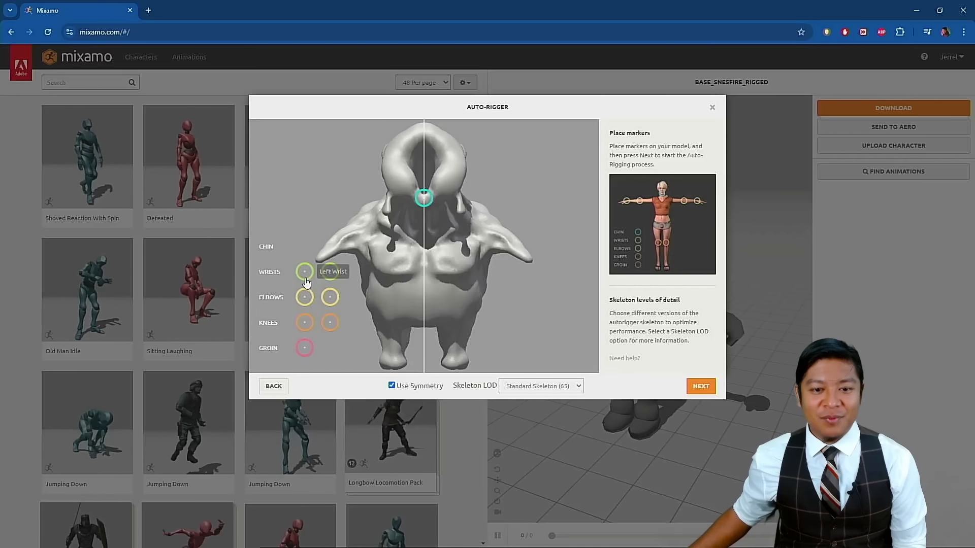
pyautogui.moveTo(305, 275); pyautogui.dragTo(336, 255)
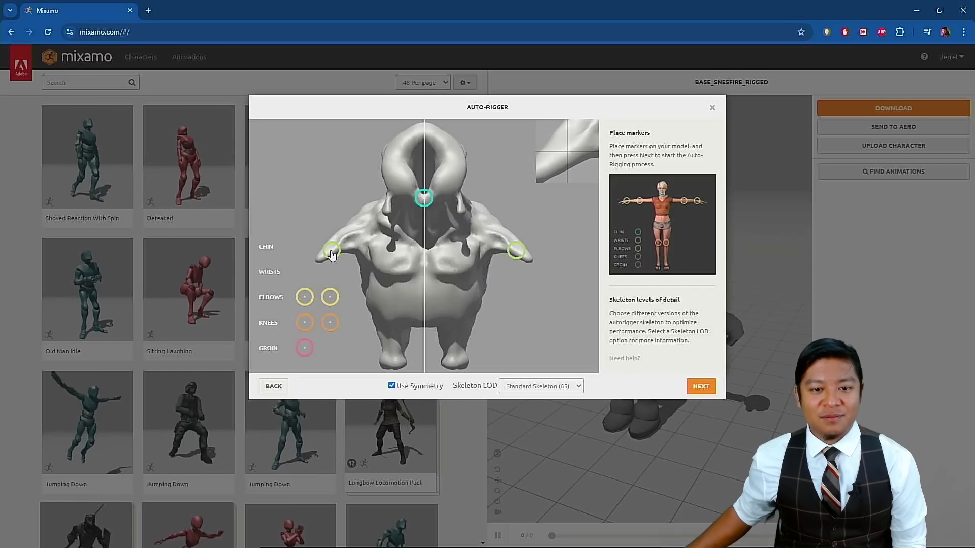
pyautogui.moveTo(329, 257); pyautogui.dragTo(329, 257)
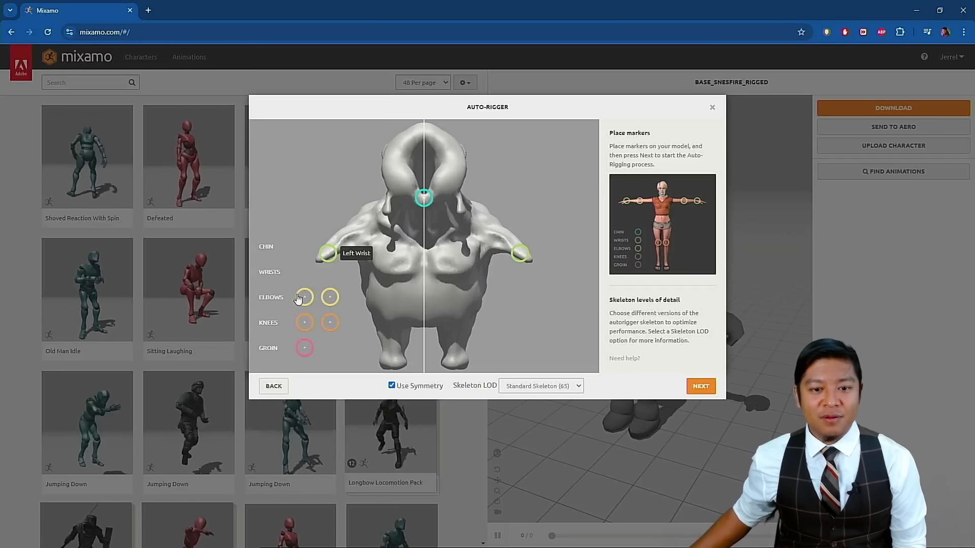
pyautogui.moveTo(305, 300); pyautogui.dragTo(354, 238)
pyautogui.moveTo(302, 324); pyautogui.dragTo(392, 345)
pyautogui.moveTo(305, 350); pyautogui.dragTo(409, 313)
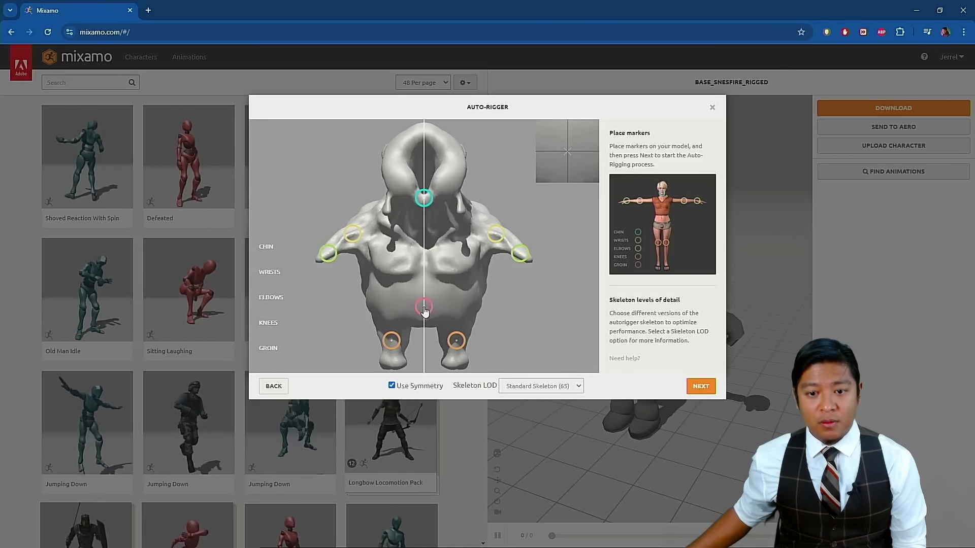
pyautogui.moveTo(425, 311); pyautogui.dragTo(425, 308)
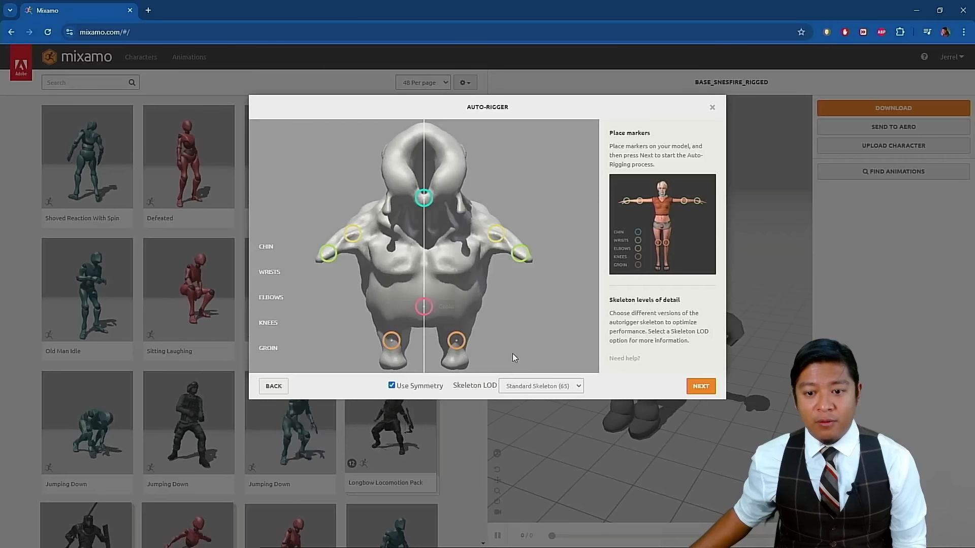
# - Set the skeleton level of detail to No Fingers (25) and run the auto-rigging
pyautogui.click(520, 391)
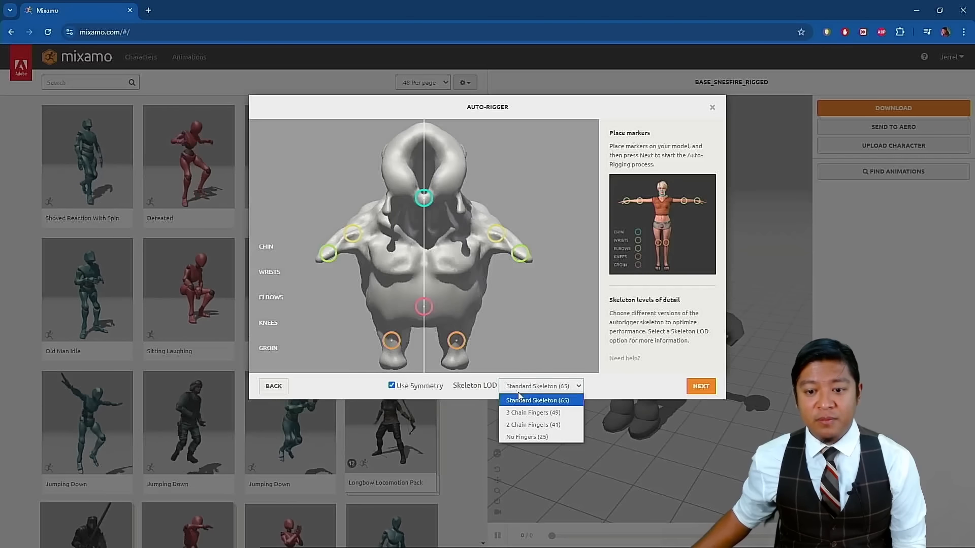
pyautogui.click(537, 437)
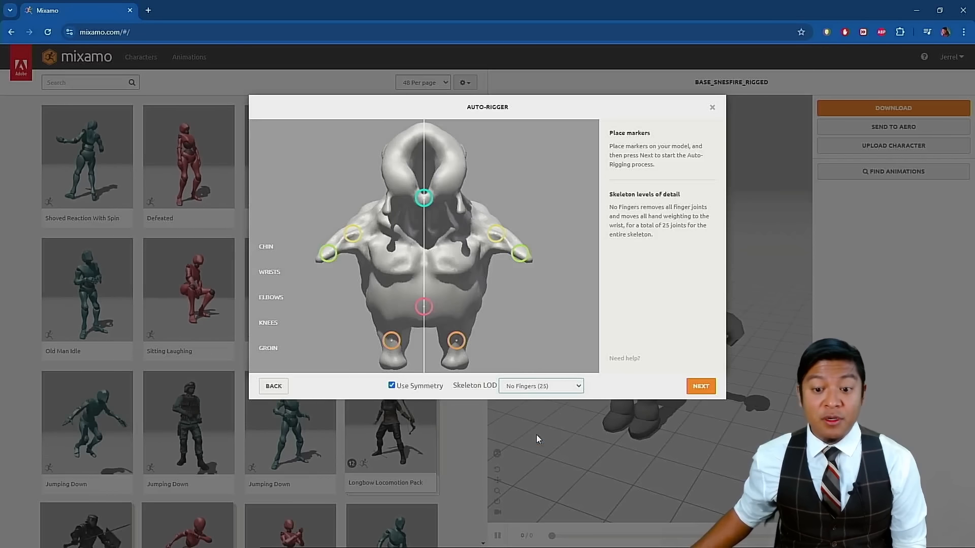
pyautogui.click(703, 387)
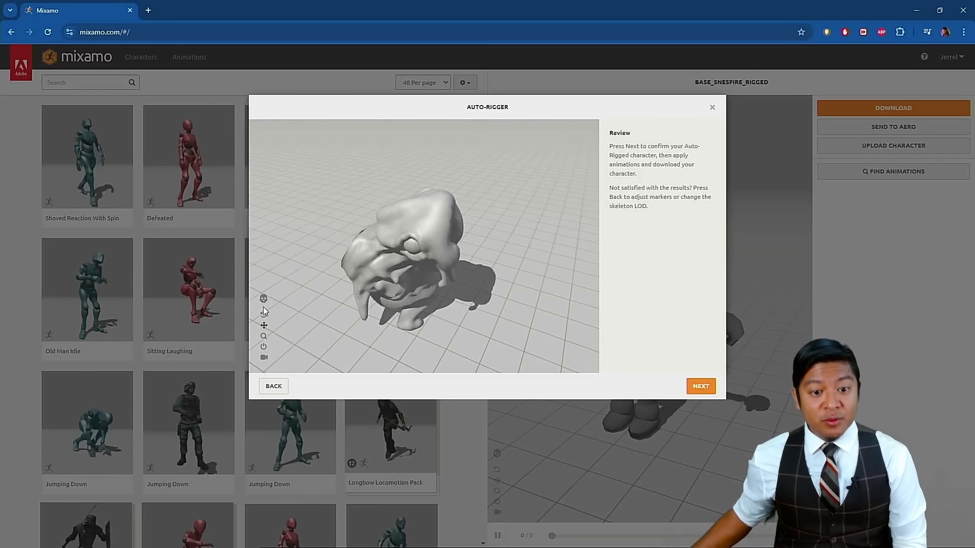
# - Check the auto-rigged monster from another angle, accept the rig, and proceed with it as the new character
pyautogui.moveTo(346, 331); pyautogui.dragTo(363, 317)
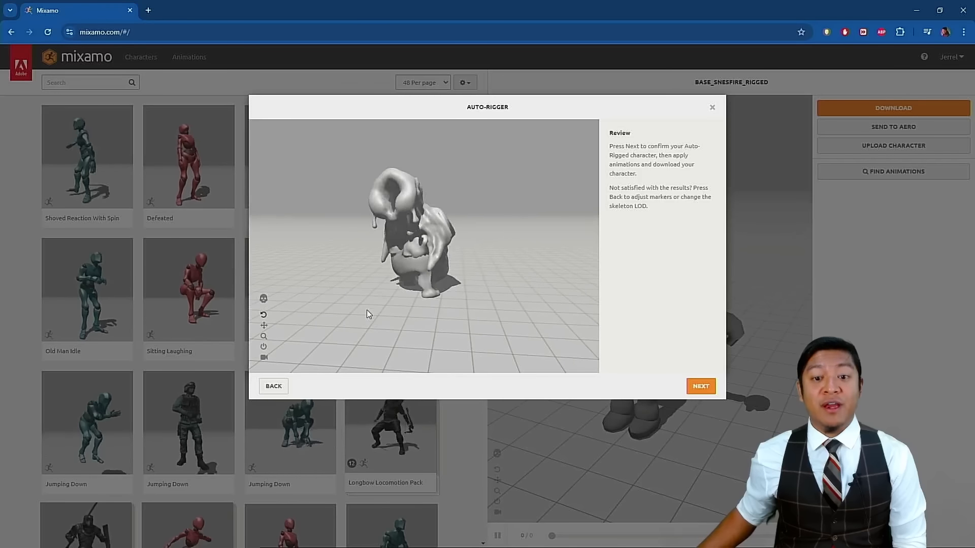
pyautogui.click(695, 390)
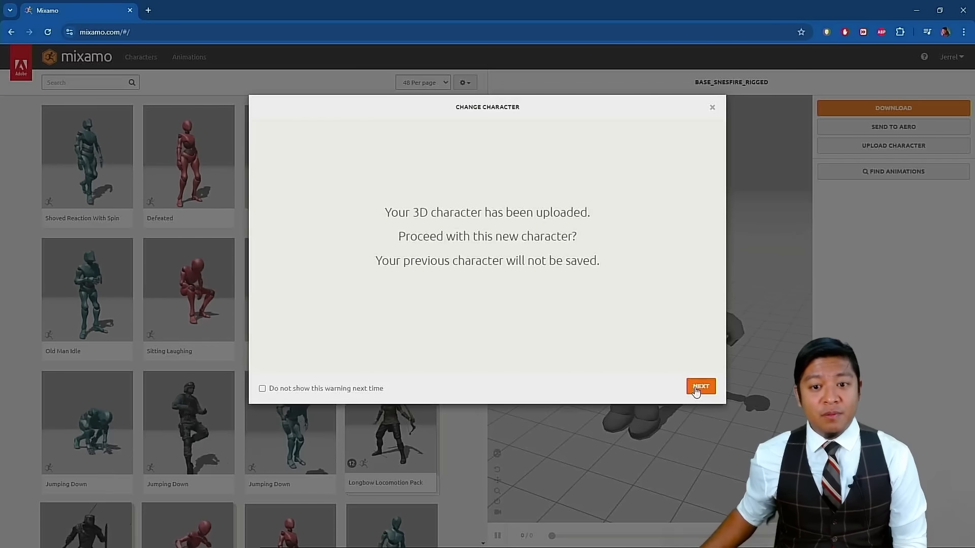
pyautogui.click(700, 387)
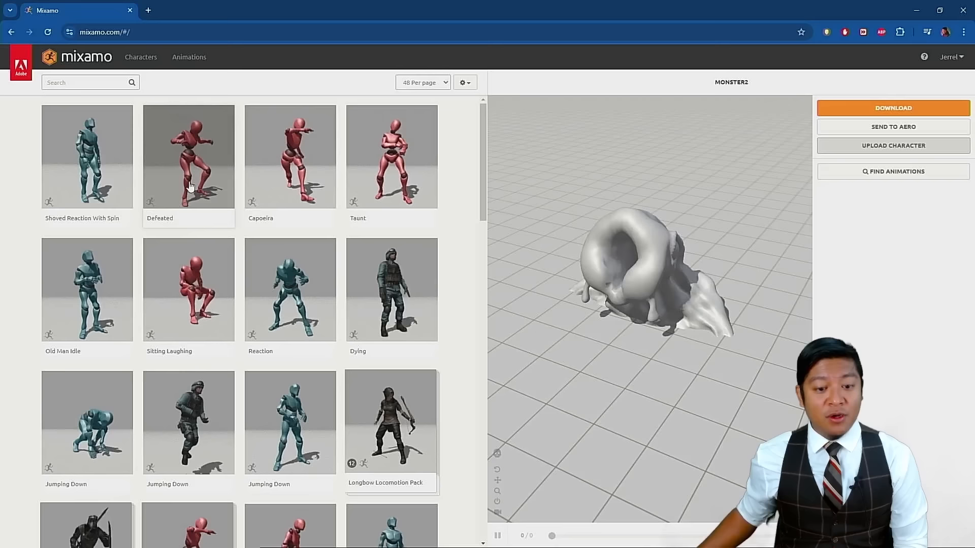
# - Search the animation library for "idle"
pyautogui.scroll(-2, 126, 338)
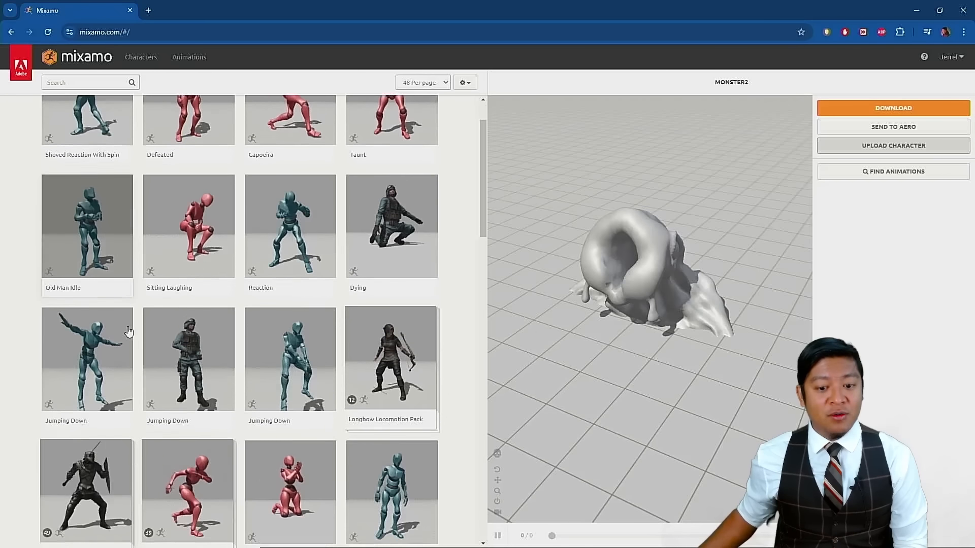
pyautogui.scroll(2, 129, 330)
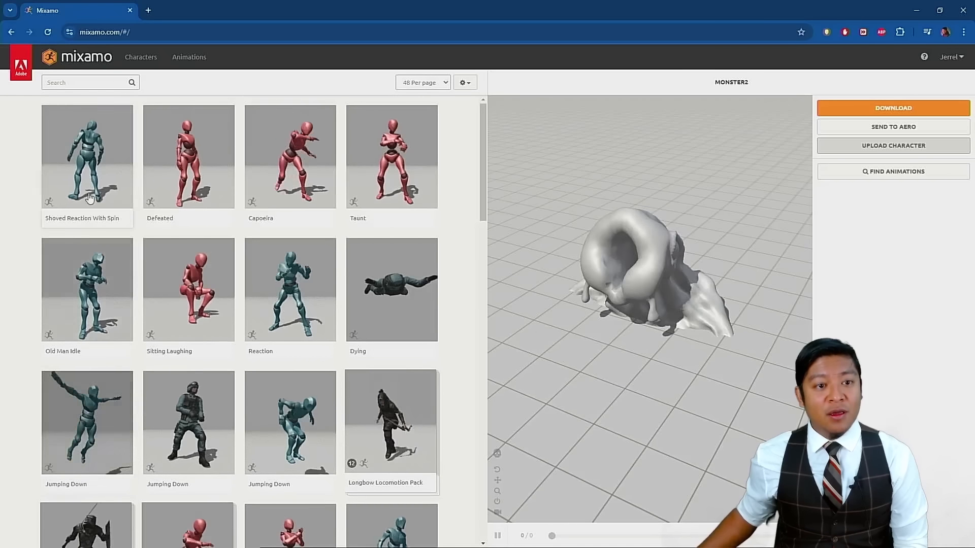
pyautogui.click(68, 83)
pyautogui.write('idle')
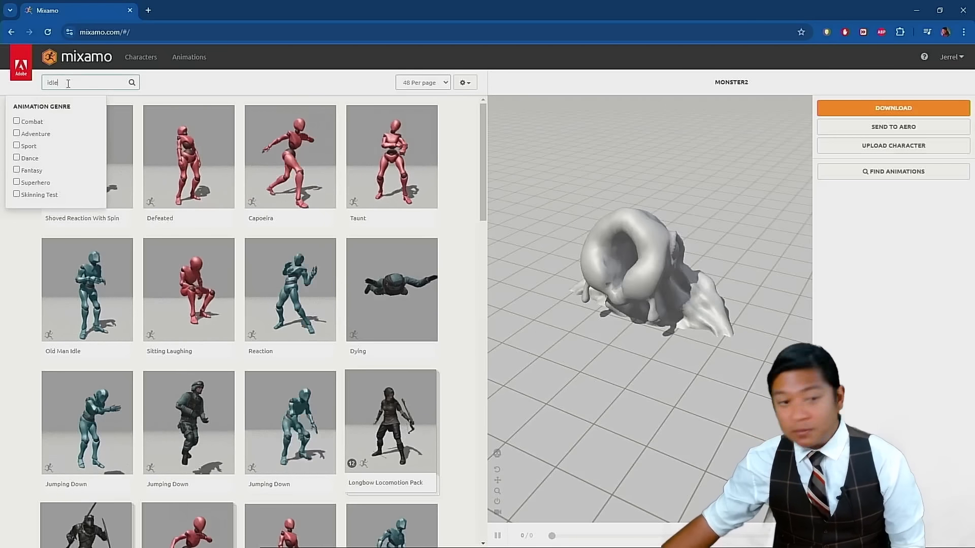
pyautogui.press('Return')
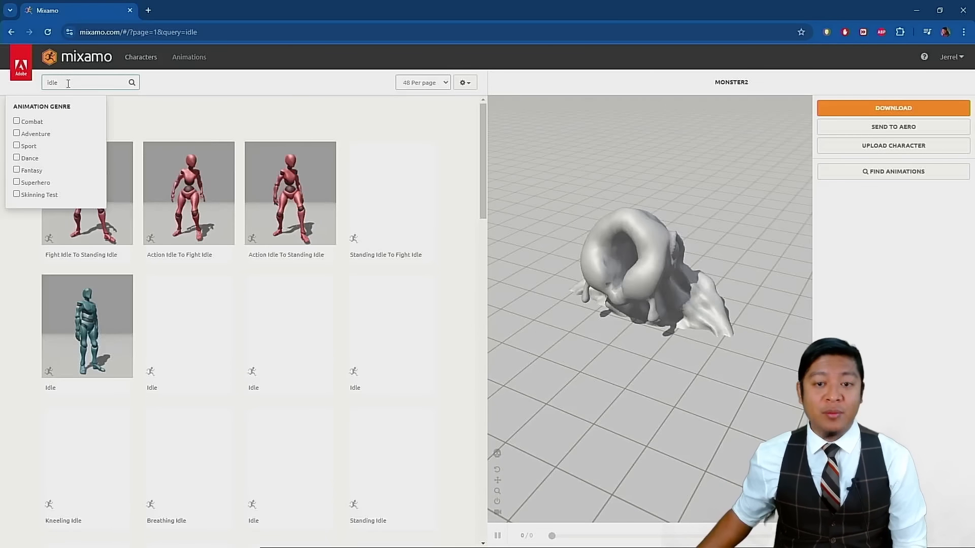
# - Download the rigged monster in T-pose using the FBX for Unity (.fbx) format
pyautogui.click(912, 106)
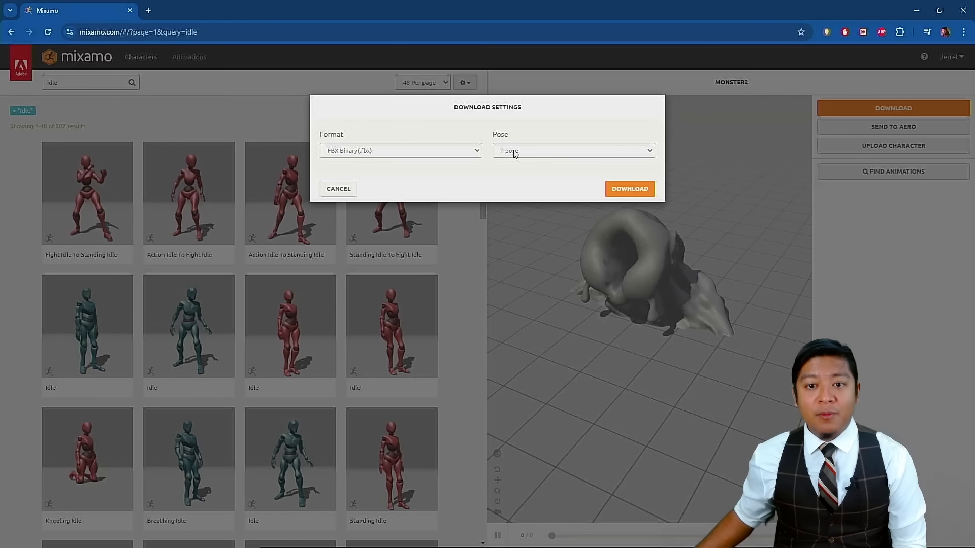
pyautogui.click(466, 151)
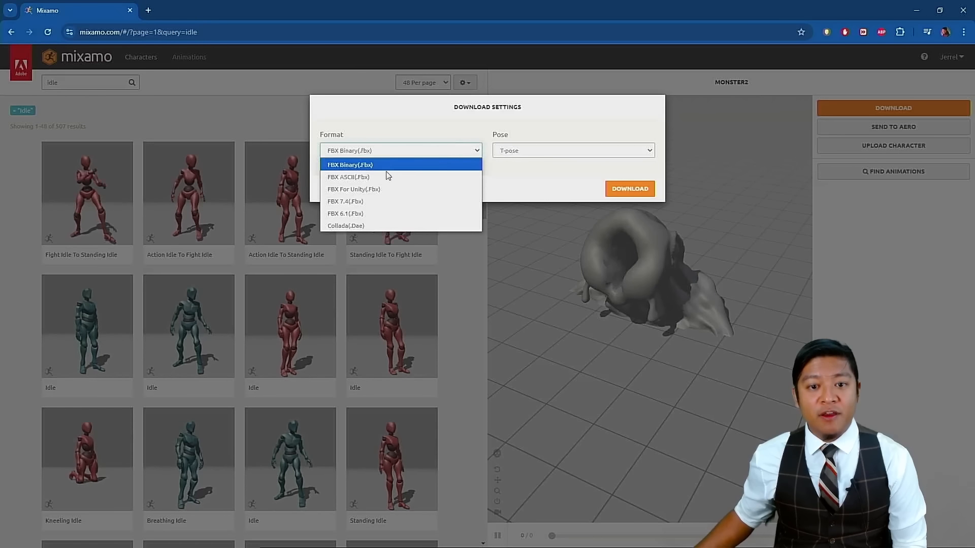
pyautogui.click(362, 189)
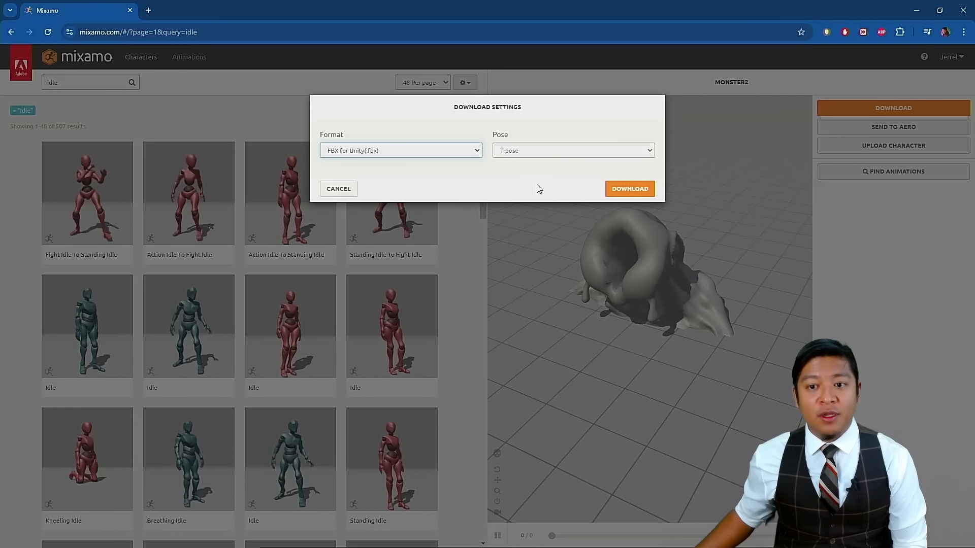
pyautogui.click(630, 191)
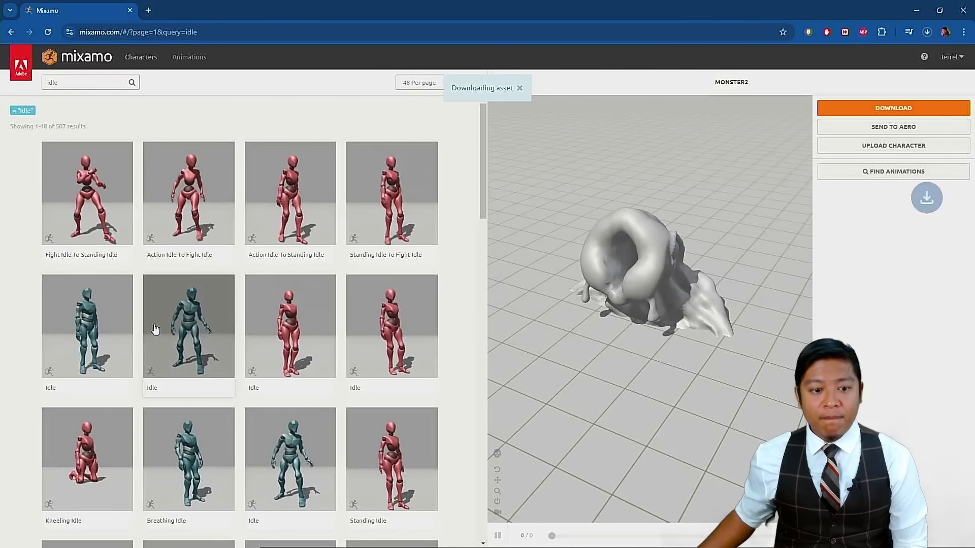
# - Try the teal figure's Idle animation from the second column on the monster and view it from the front
pyautogui.click(178, 336)
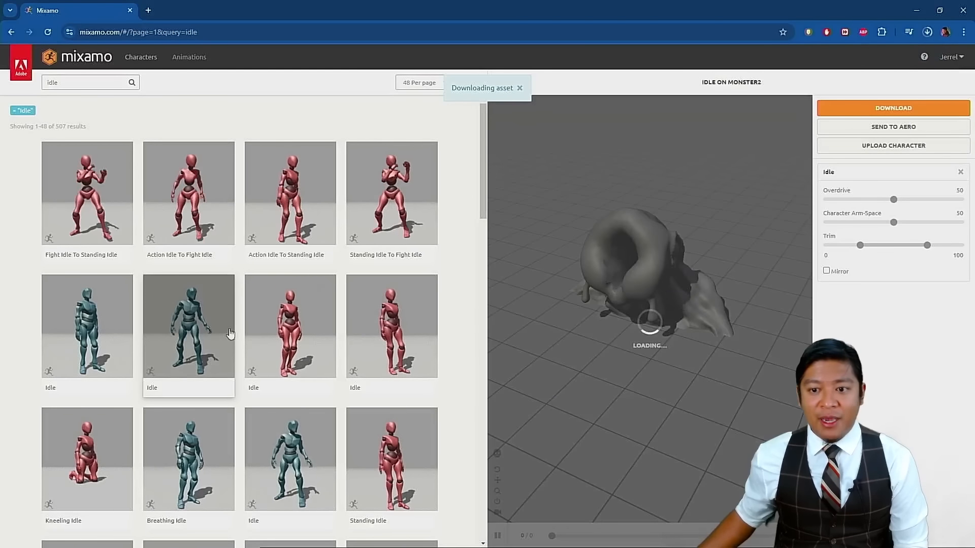
pyautogui.moveTo(560, 391); pyautogui.dragTo(590, 377)
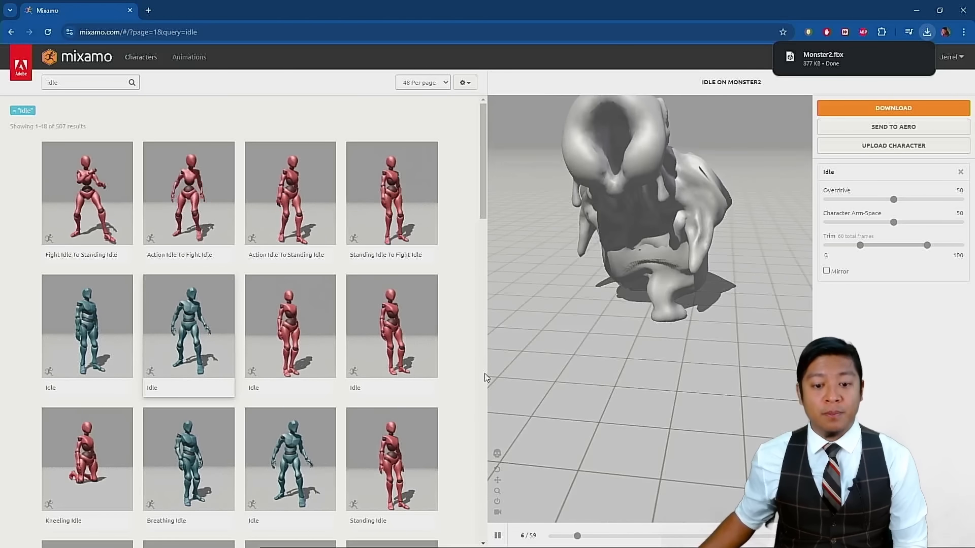
# - Apply the Unarmed Idle animation to the monster and set its Character Arm-Space to 85
pyautogui.scroll(-2, 384, 396)
pyautogui.scroll(-5, 384, 396)
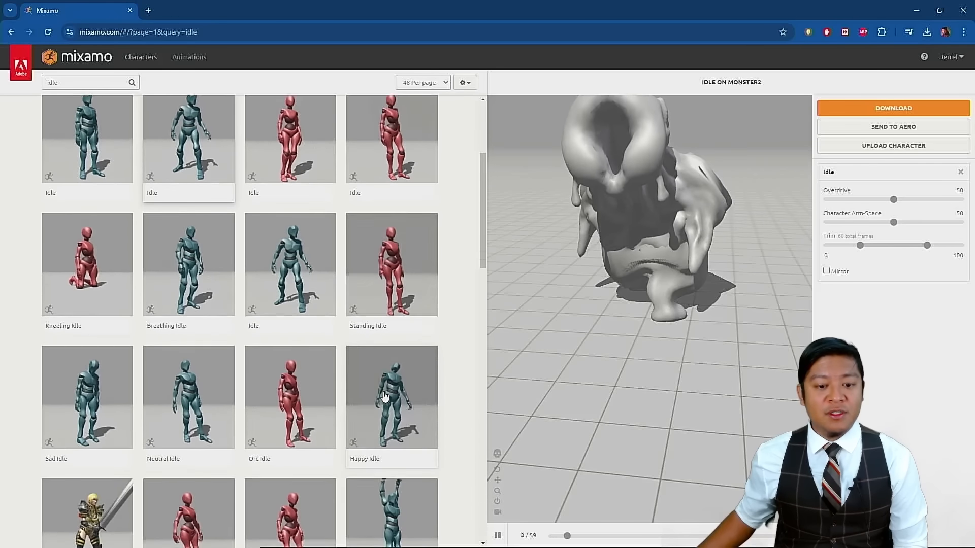
pyautogui.scroll(-7, 384, 396)
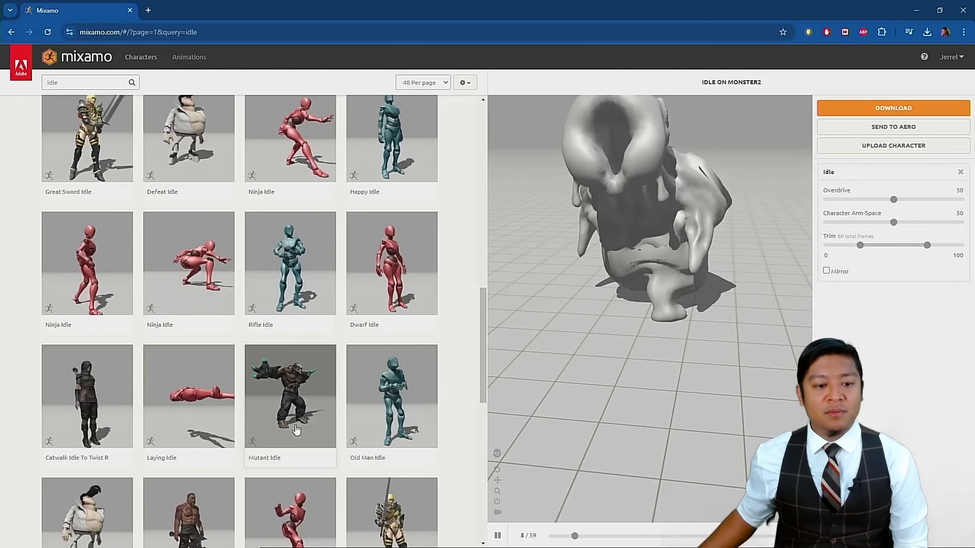
pyautogui.scroll(-3, 269, 415)
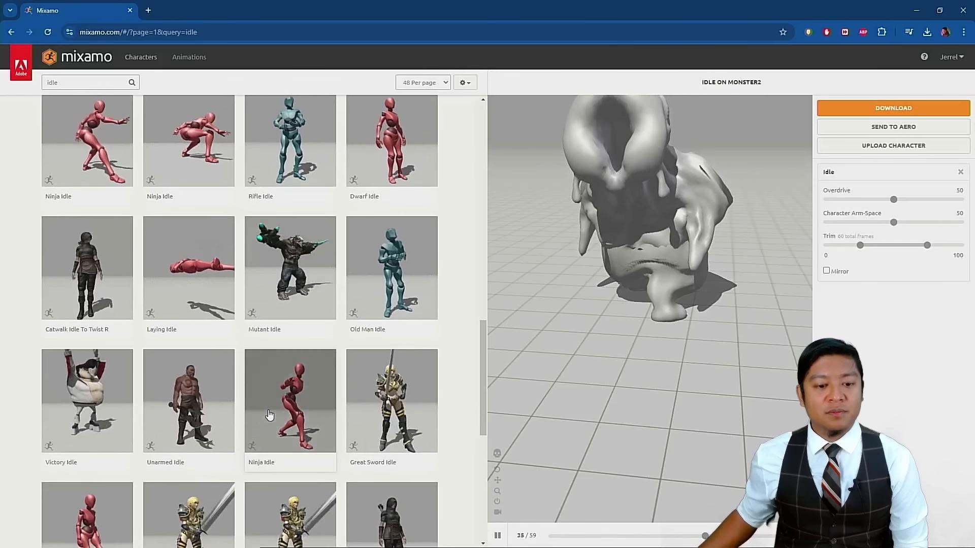
pyautogui.click(183, 431)
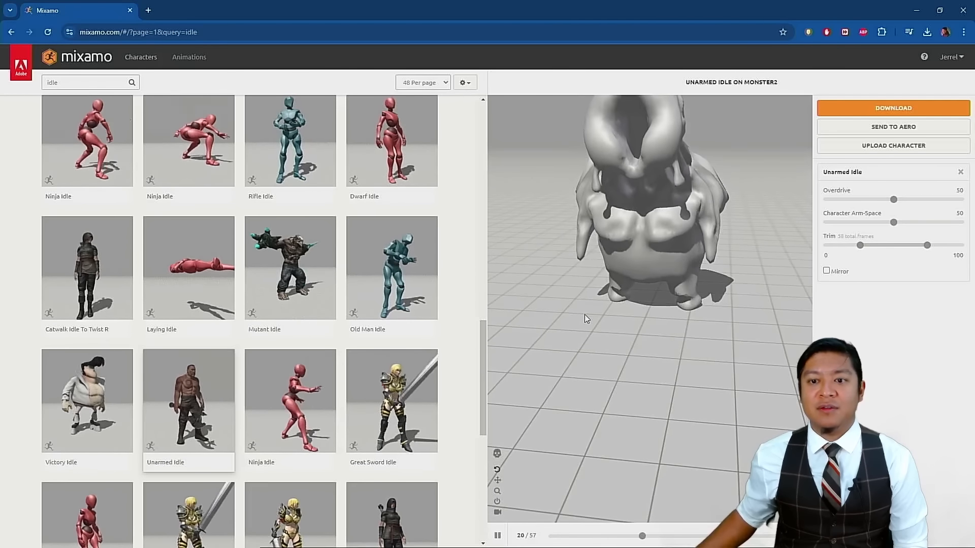
pyautogui.moveTo(601, 315)
pyautogui.mouseDown()
pyautogui.moveTo(721, 303)
pyautogui.moveTo(561, 313)
pyautogui.moveTo(592, 301)
pyautogui.mouseUp()
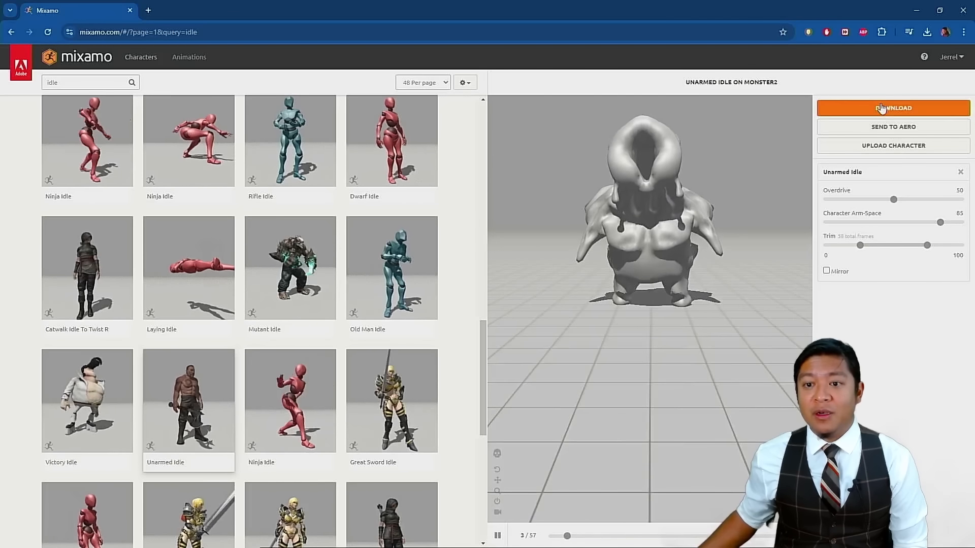
# - Download the Unarmed Idle animation as FBX for Unity without skin, at 30 frames per second with no keyframe reduction
pyautogui.click(866, 109)
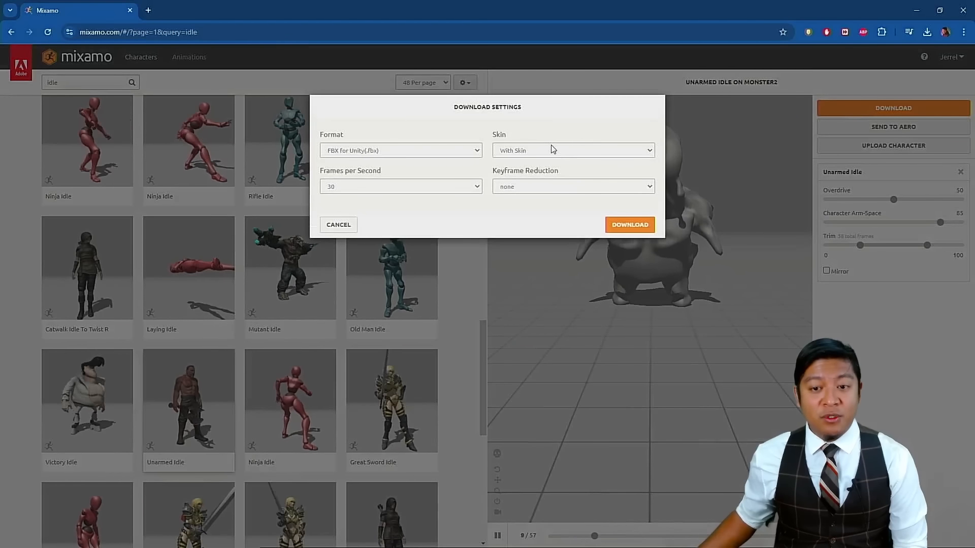
pyautogui.click(549, 149)
pyautogui.click(517, 177)
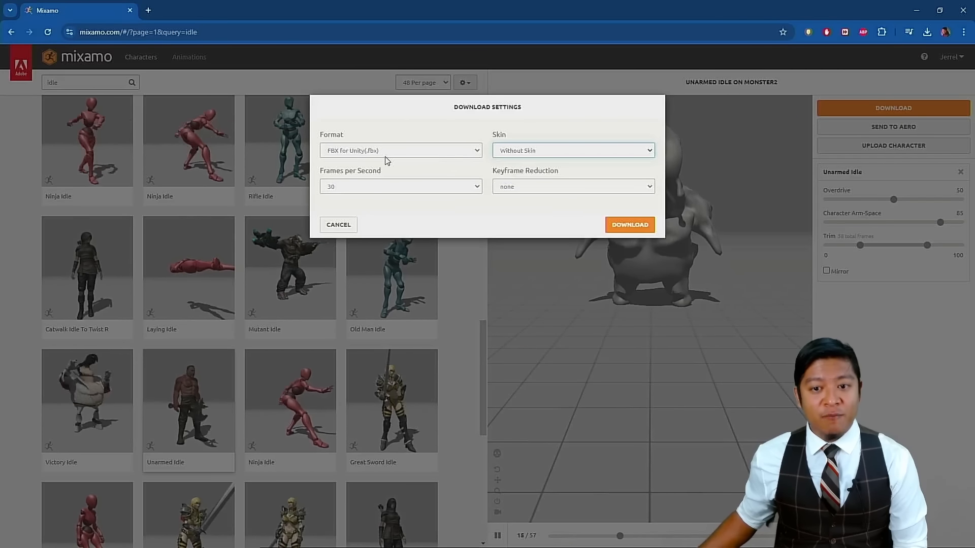
pyautogui.click(622, 228)
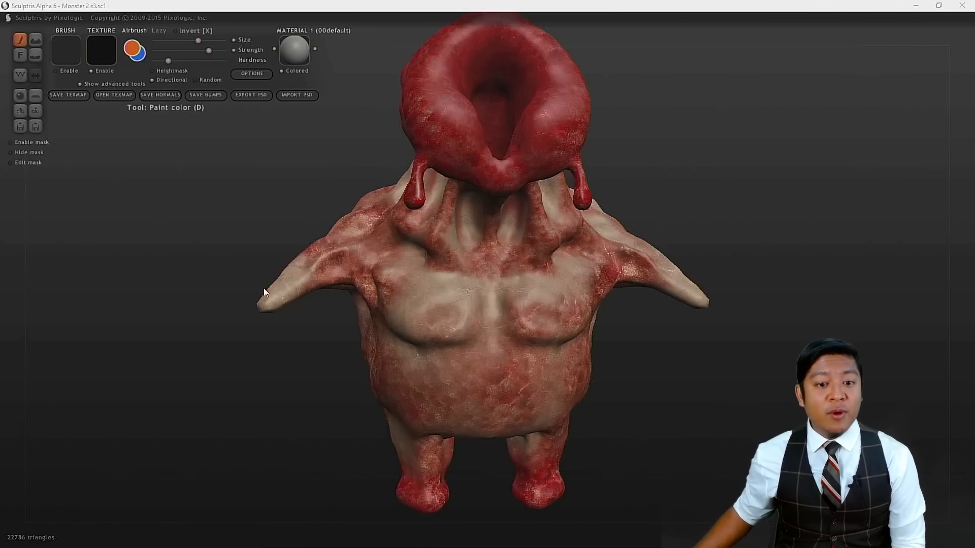
pyautogui.moveTo(214, 306)
pyautogui.mouseDown()
pyautogui.moveTo(87, 318)
pyautogui.moveTo(303, 296)
pyautogui.moveTo(421, 301)
pyautogui.moveTo(529, 325)
pyautogui.moveTo(778, 331)
pyautogui.moveTo(657, 331)
pyautogui.moveTo(496, 350)
pyautogui.moveTo(270, 327)
pyautogui.moveTo(355, 322)
pyautogui.moveTo(202, 333)
pyautogui.moveTo(44, 315)
pyautogui.moveTo(191, 324)
pyautogui.moveTo(342, 306)
pyautogui.moveTo(431, 319)
pyautogui.moveTo(361, 317)
pyautogui.mouseUp()
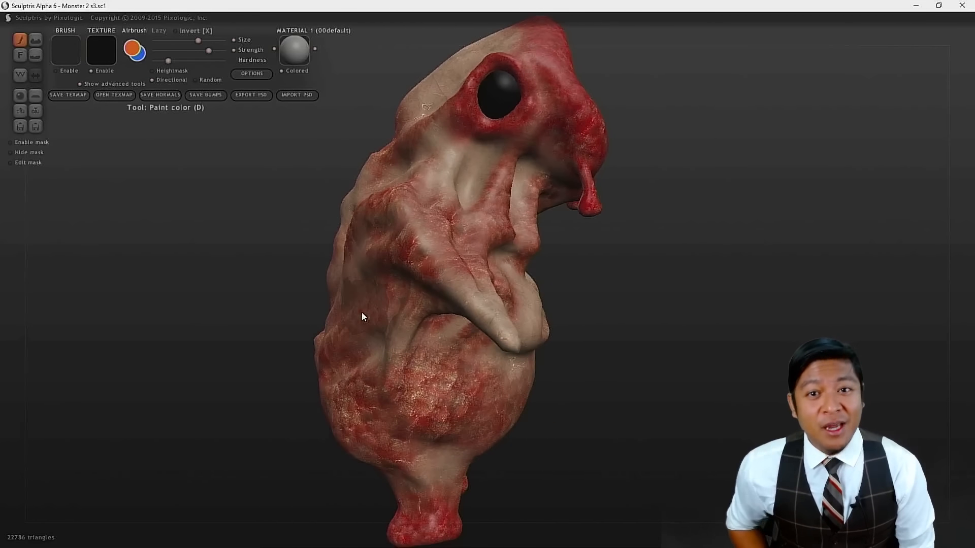